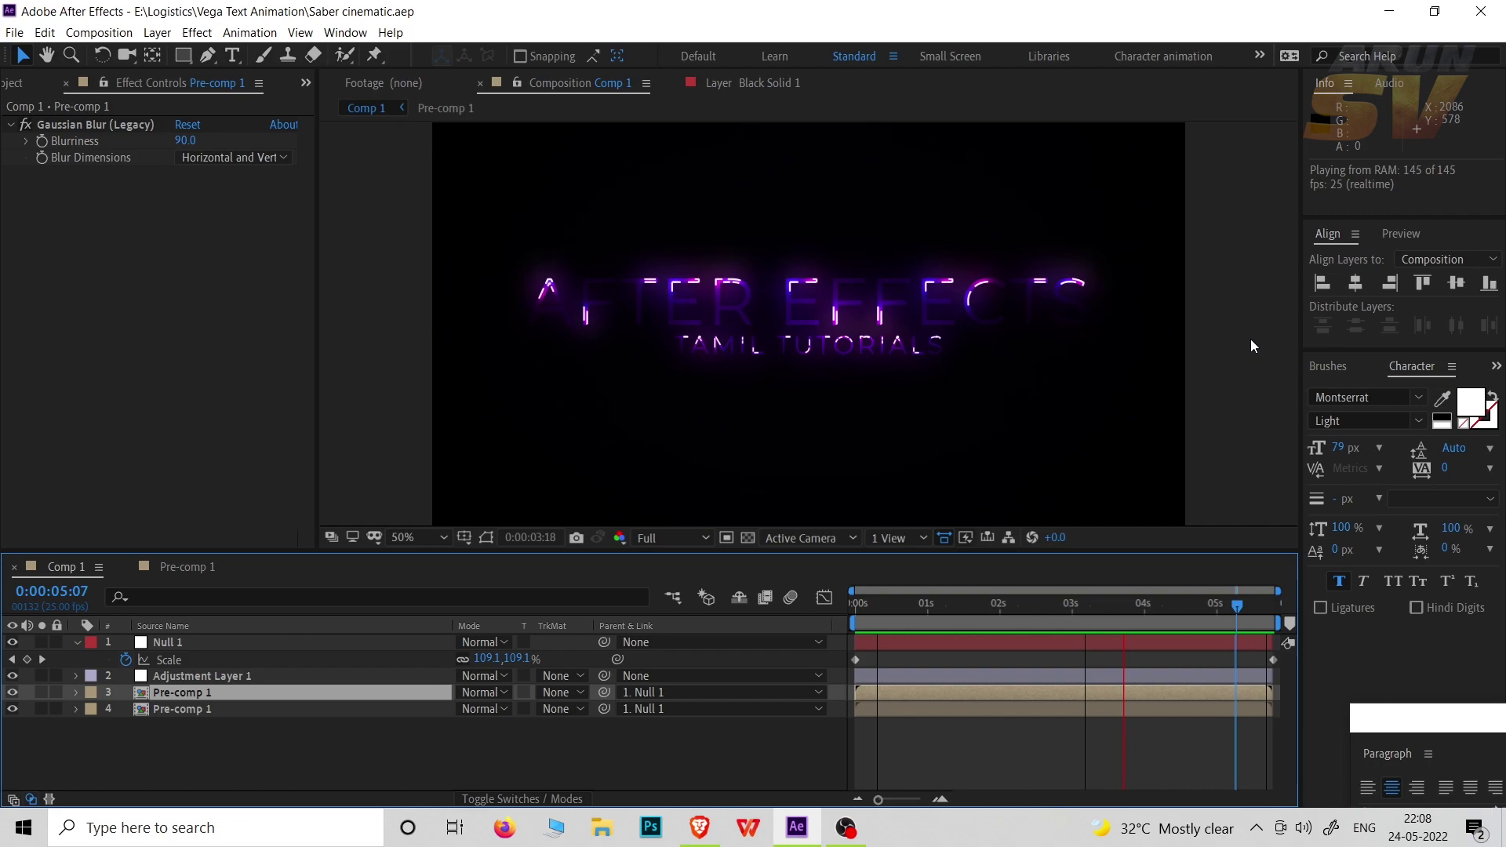
Step: Start a new project and create a 1920 x 1080 composition with the HDTV 1080 25 preset, 0:00:05:20 long
{"action": "key", "text": "ctrl+alt+n"}
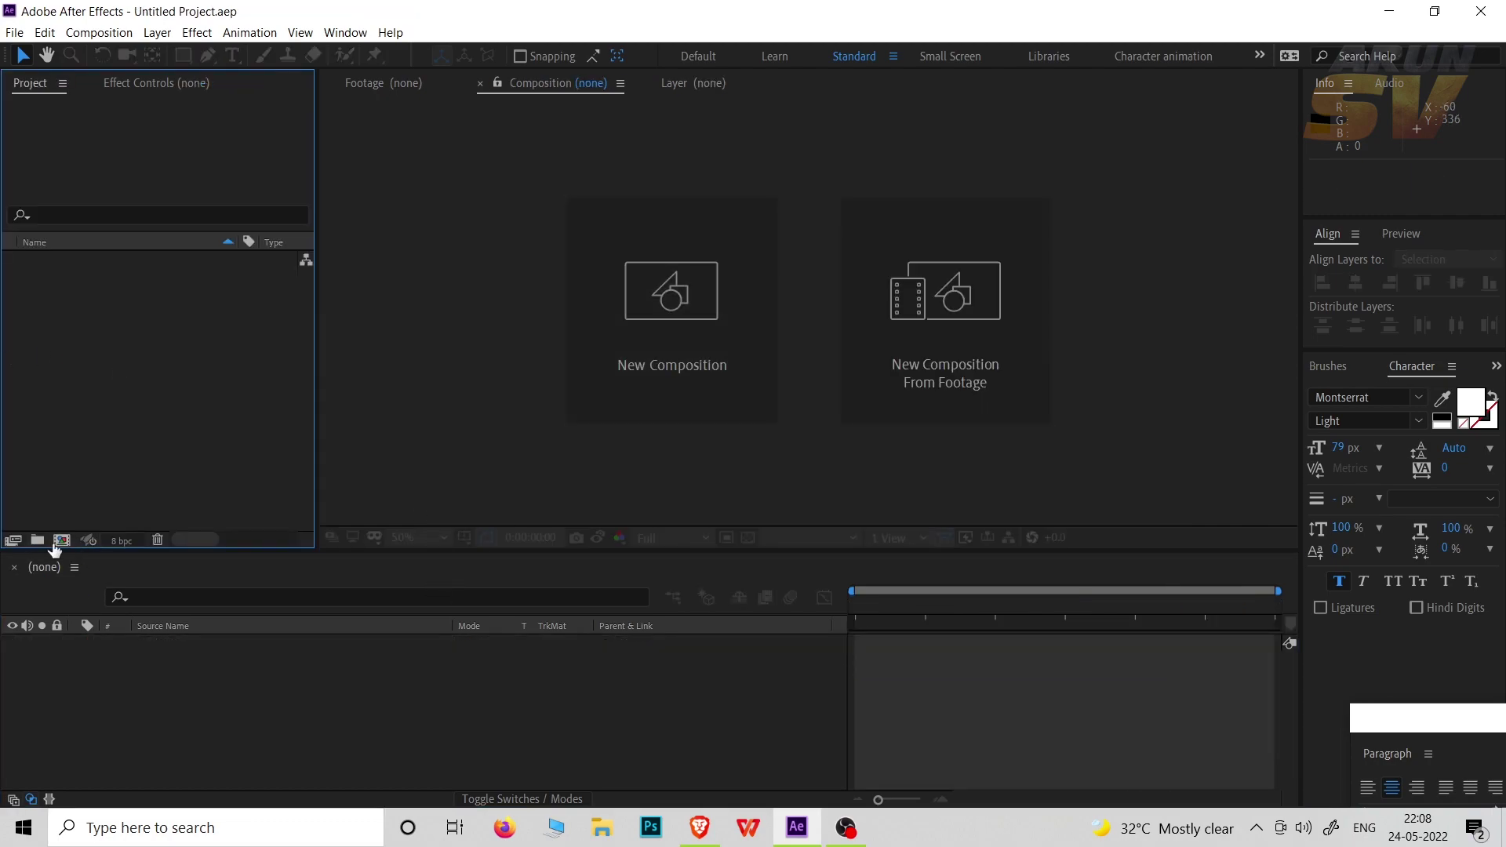
{"action": "left_click", "coordinate": [63, 541]}
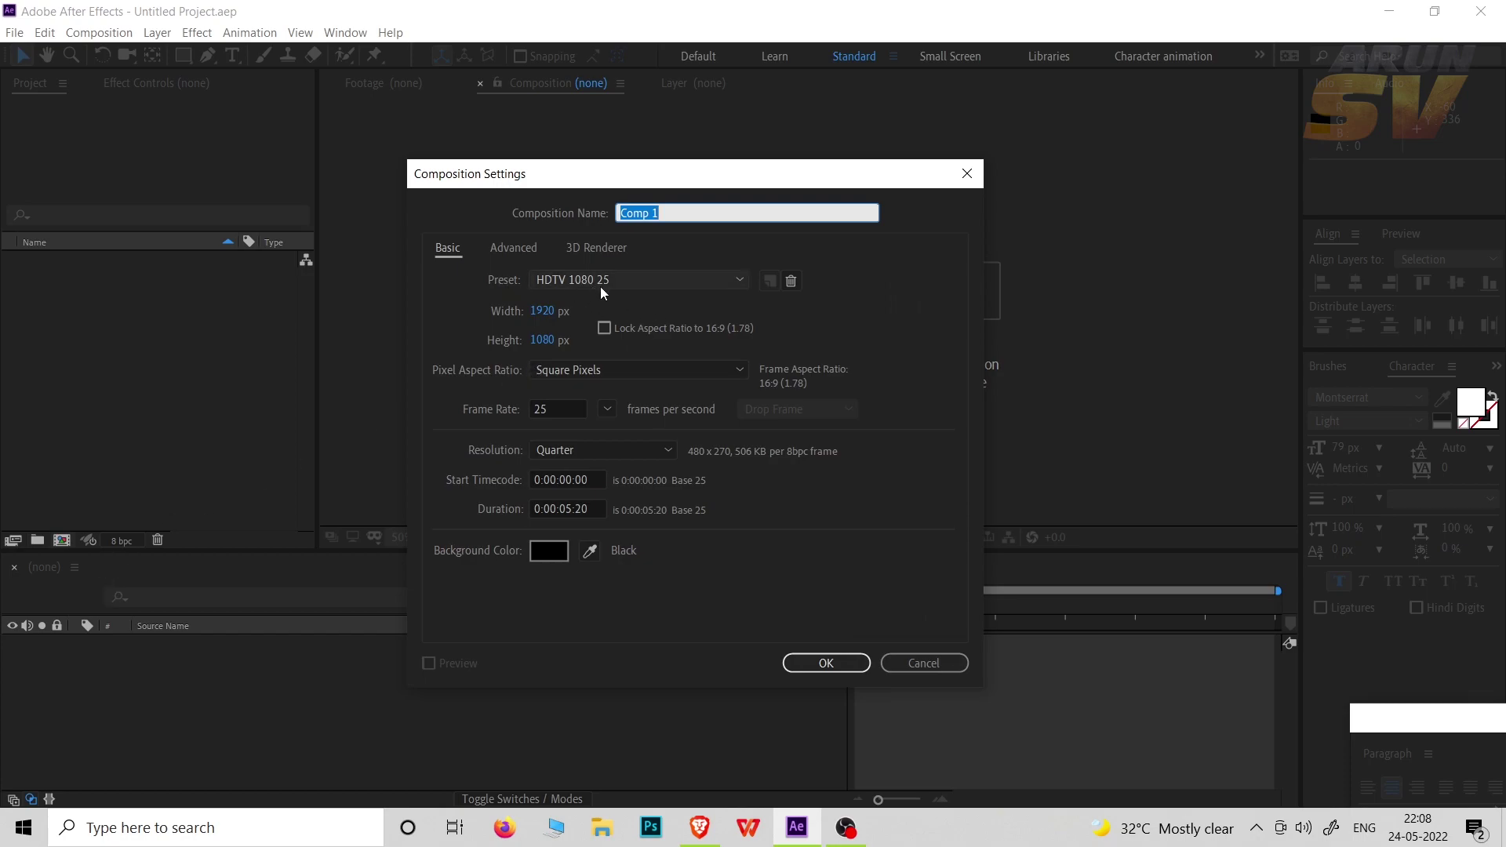
{"action": "left_click", "coordinate": [837, 663]}
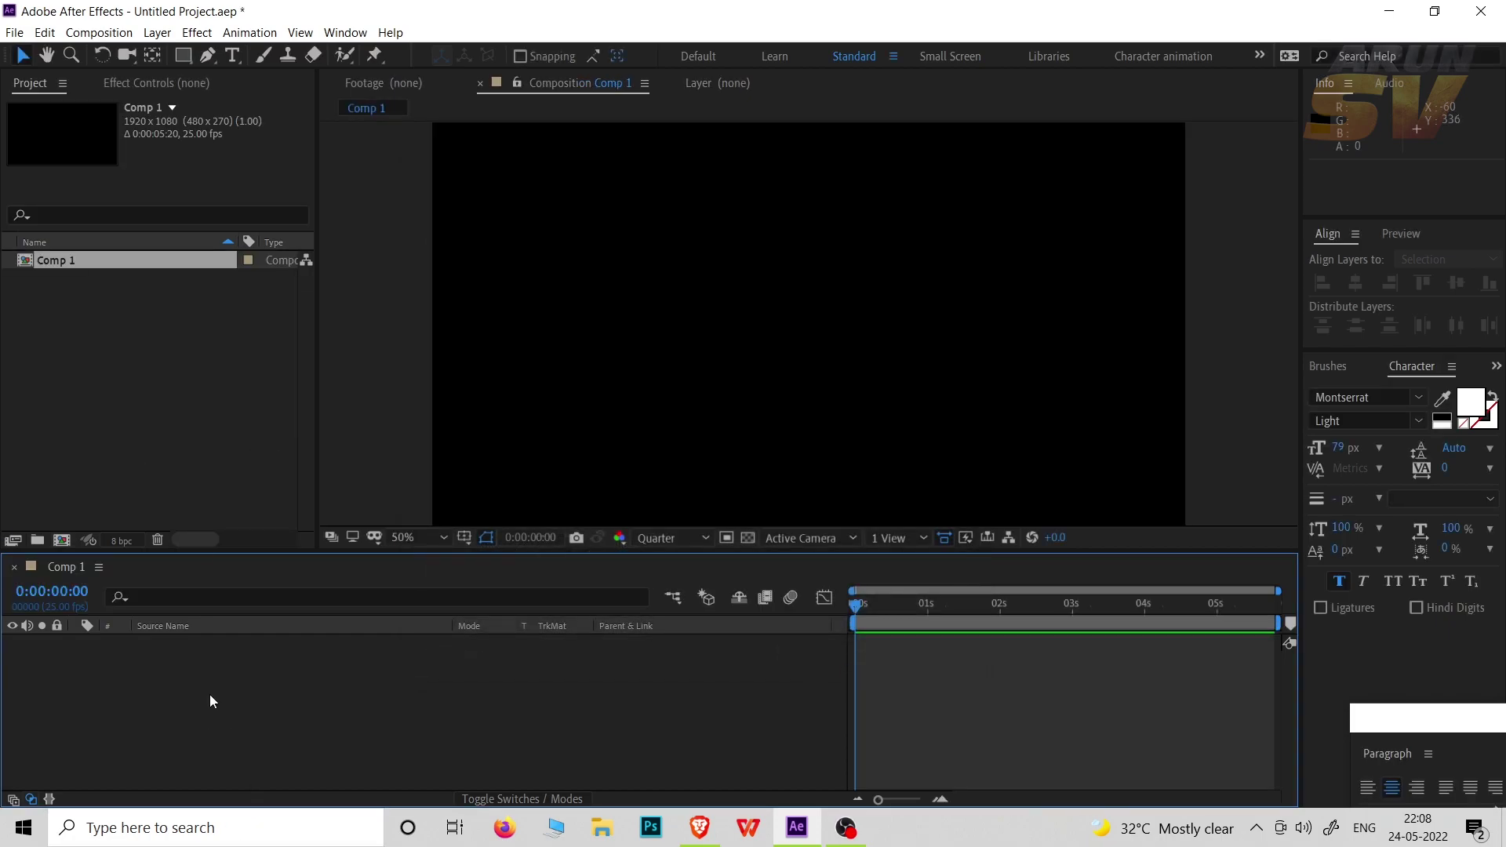
Step: Add a text layer to the composition reading AFTER EFFECTS in capitals
{"action": "right_click", "coordinate": [218, 670]}
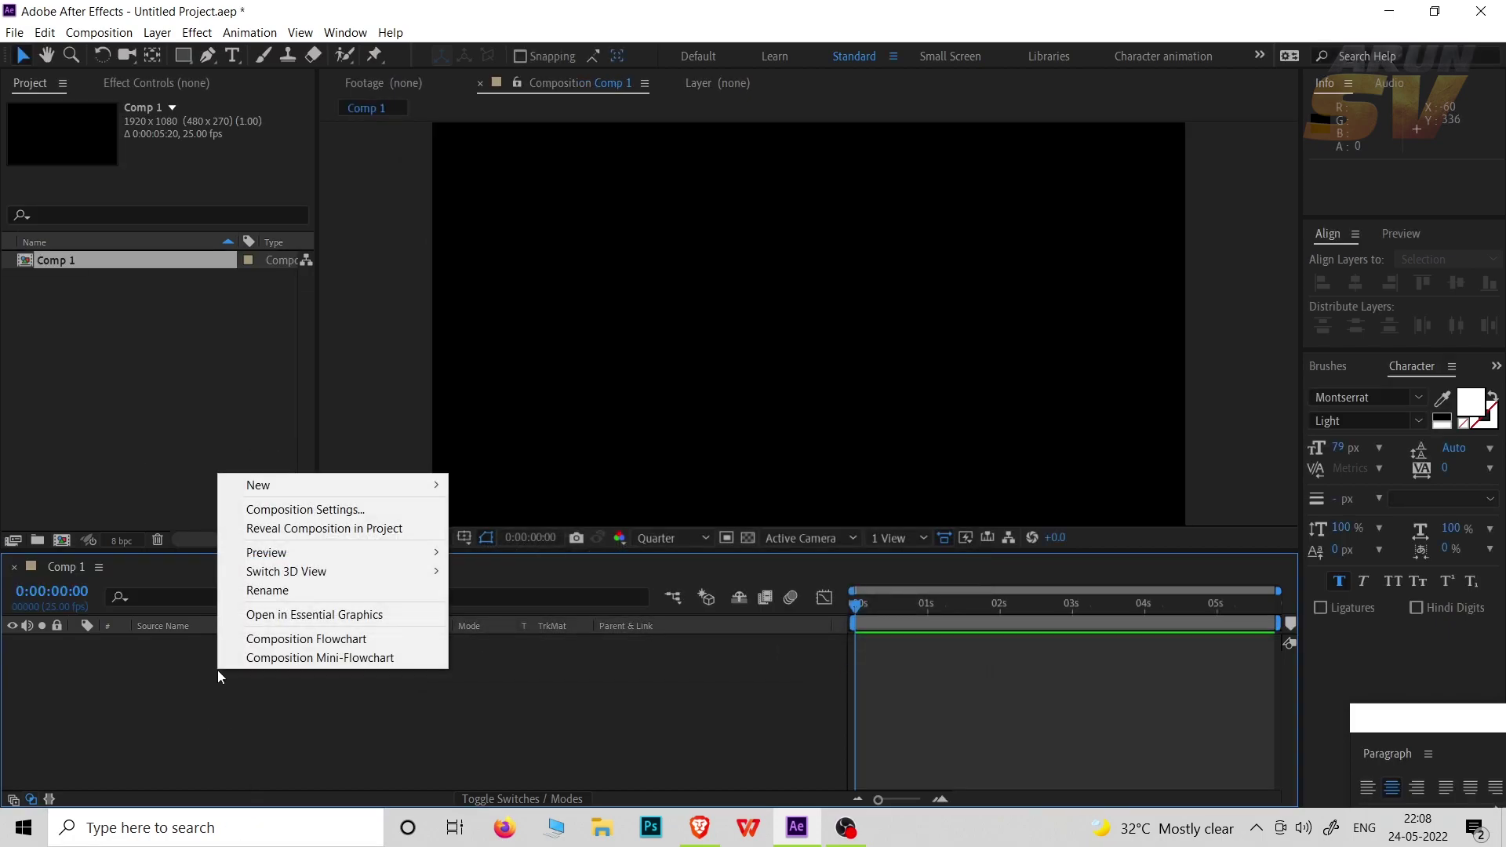
{"action": "mouse_move", "coordinate": [276, 487]}
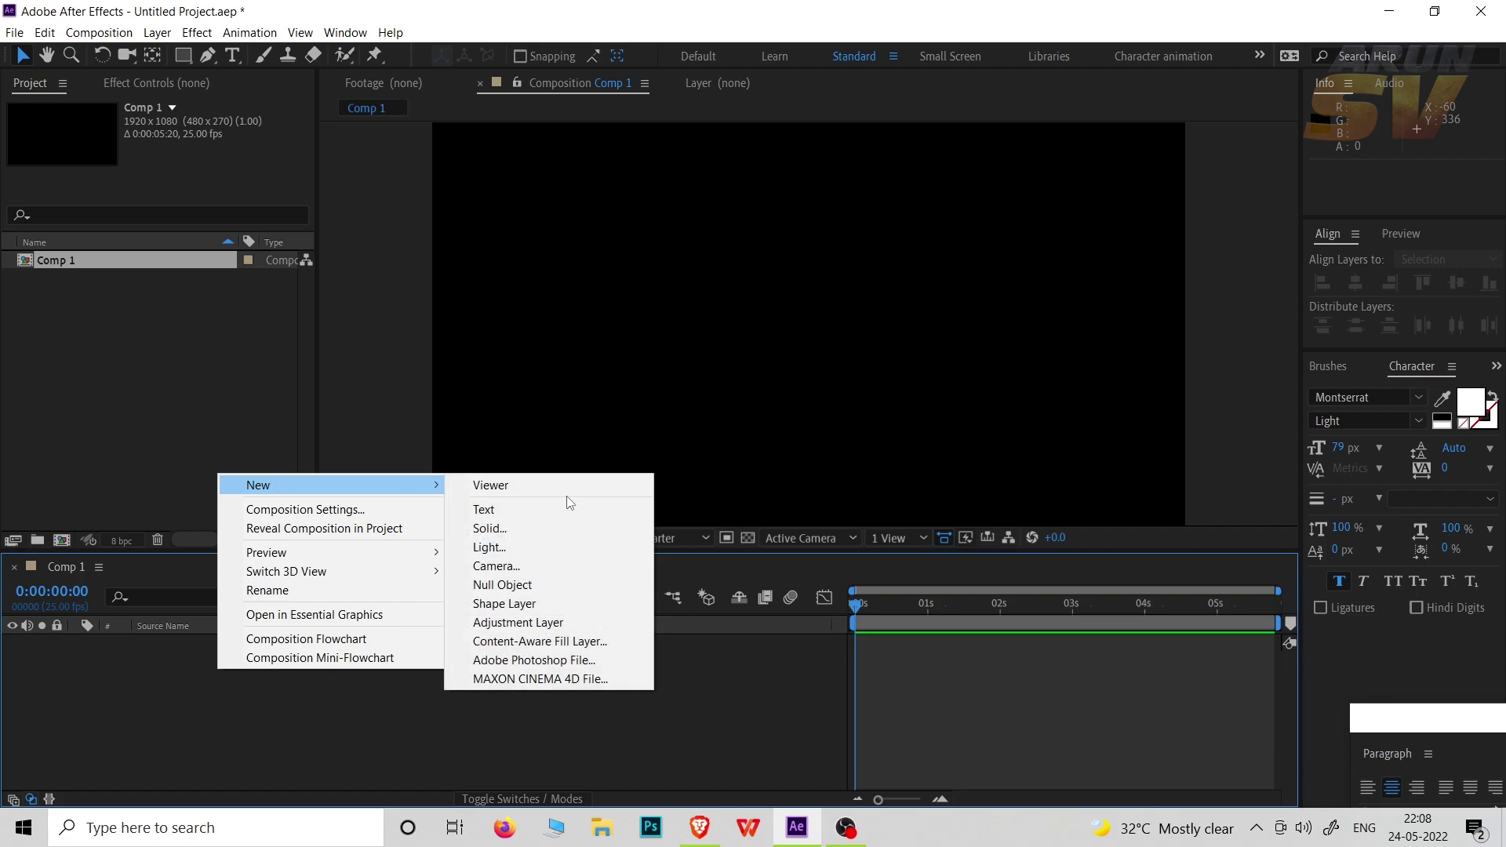
{"action": "left_click", "coordinate": [492, 515]}
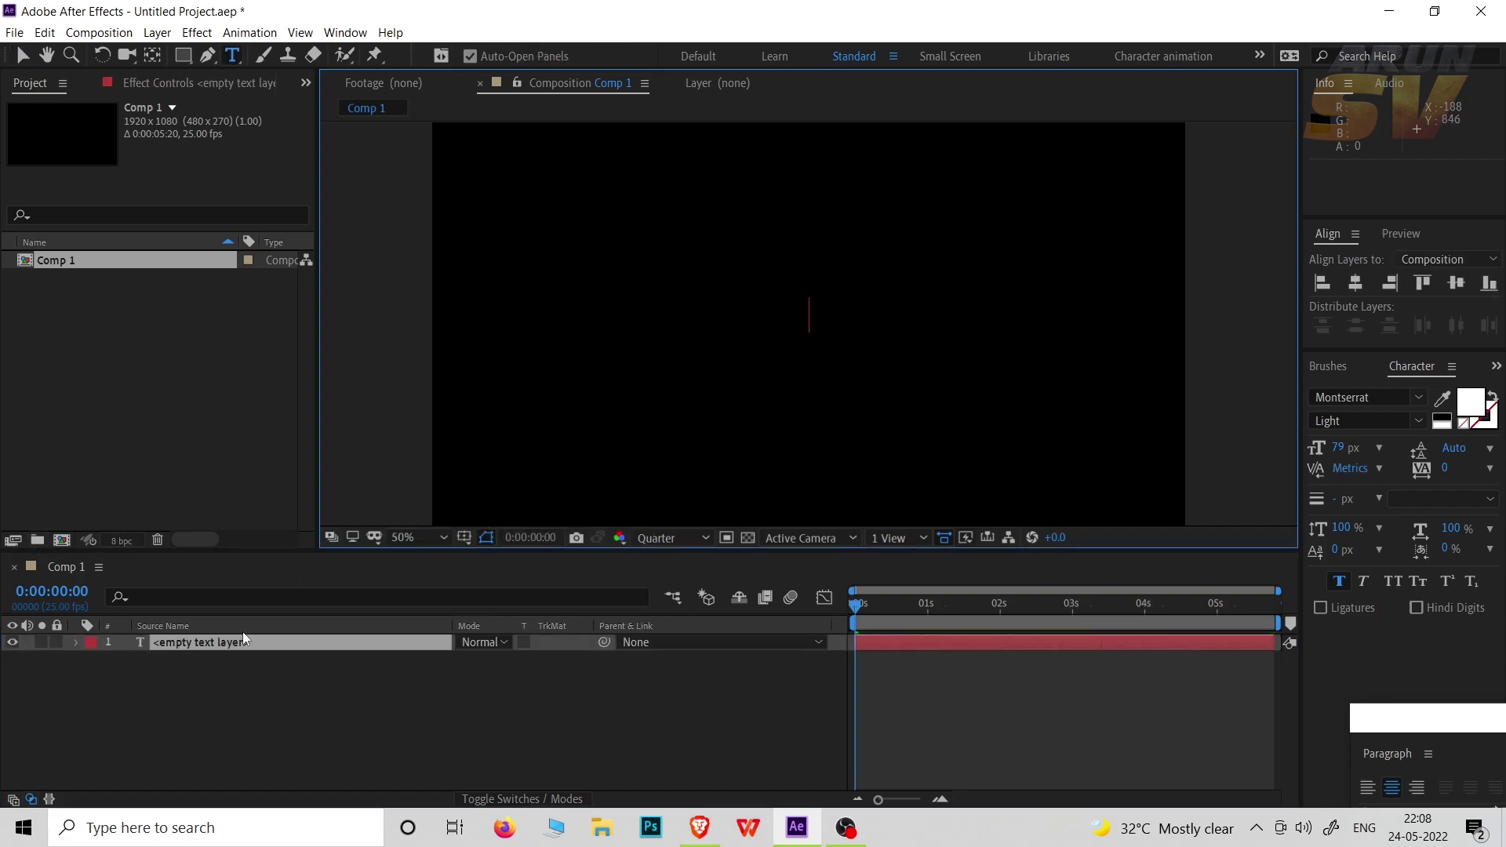
{"action": "left_click", "coordinate": [178, 643]}
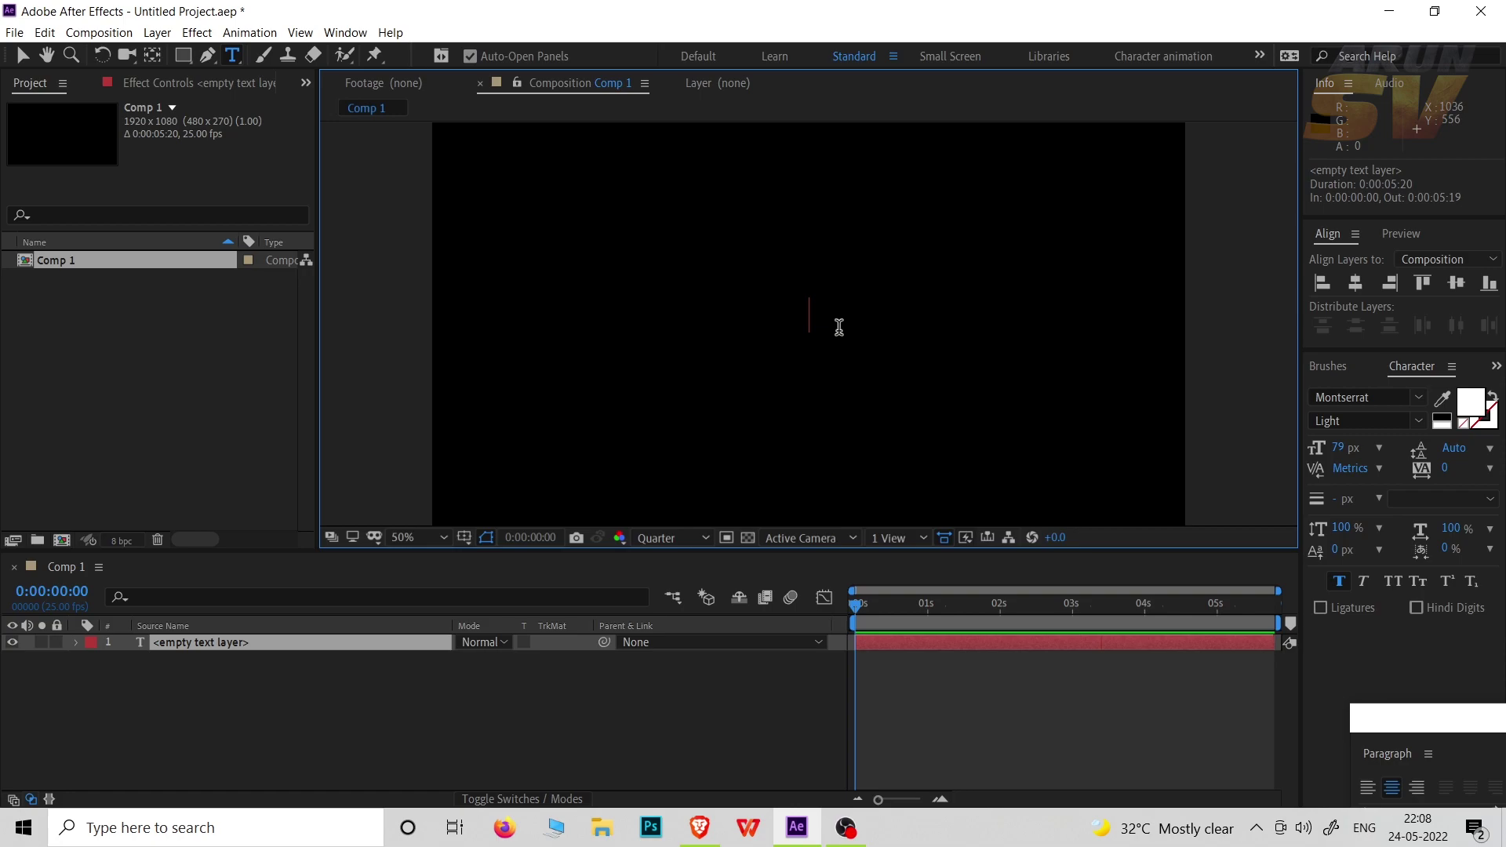
{"action": "type", "text": "Af"}
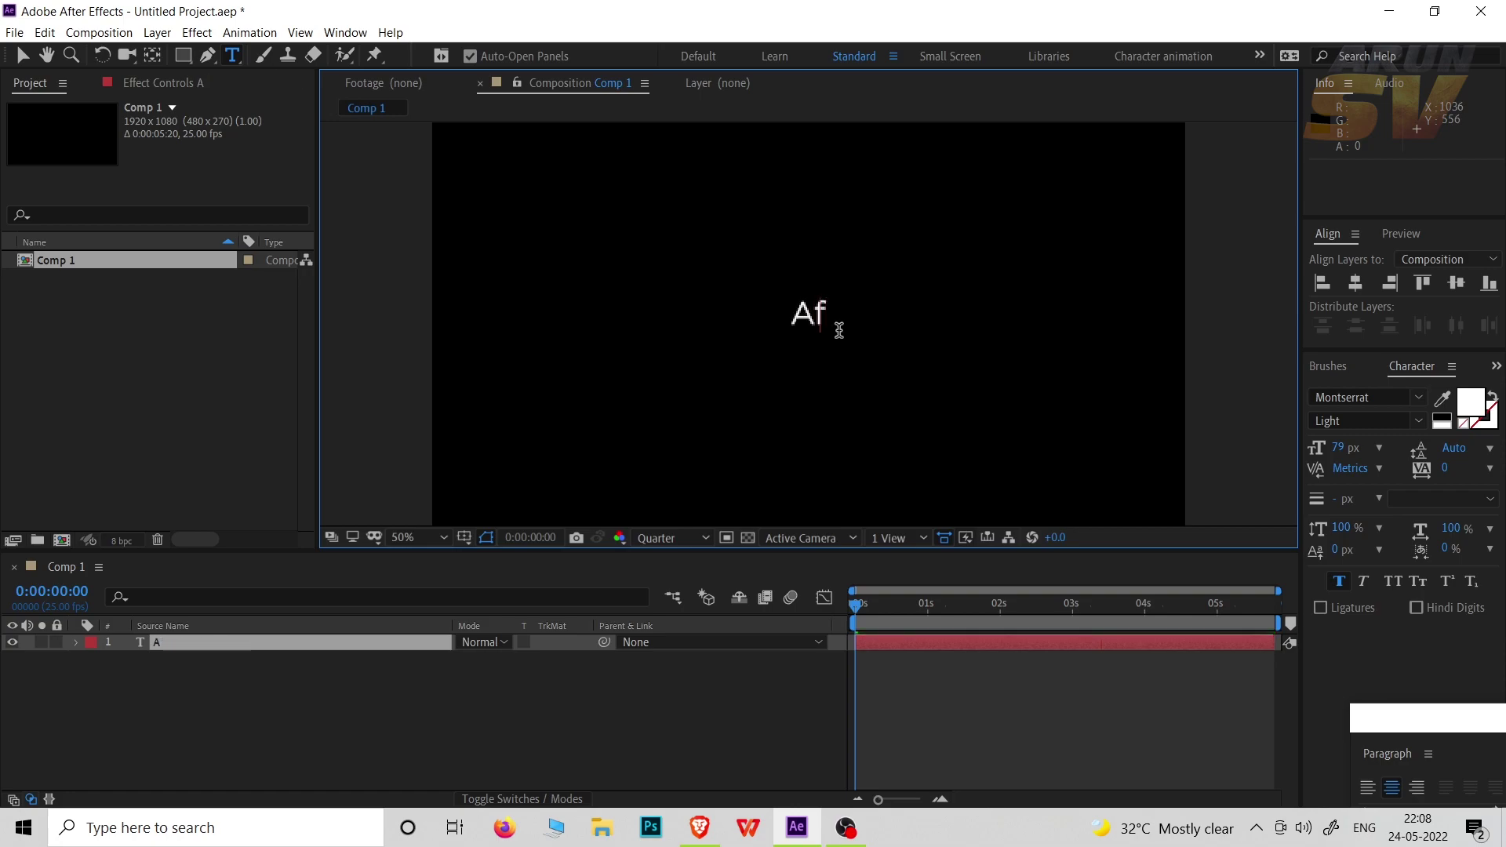
{"action": "key", "text": "BackSpace"}
{"action": "type", "text": "FTER EFFE"}
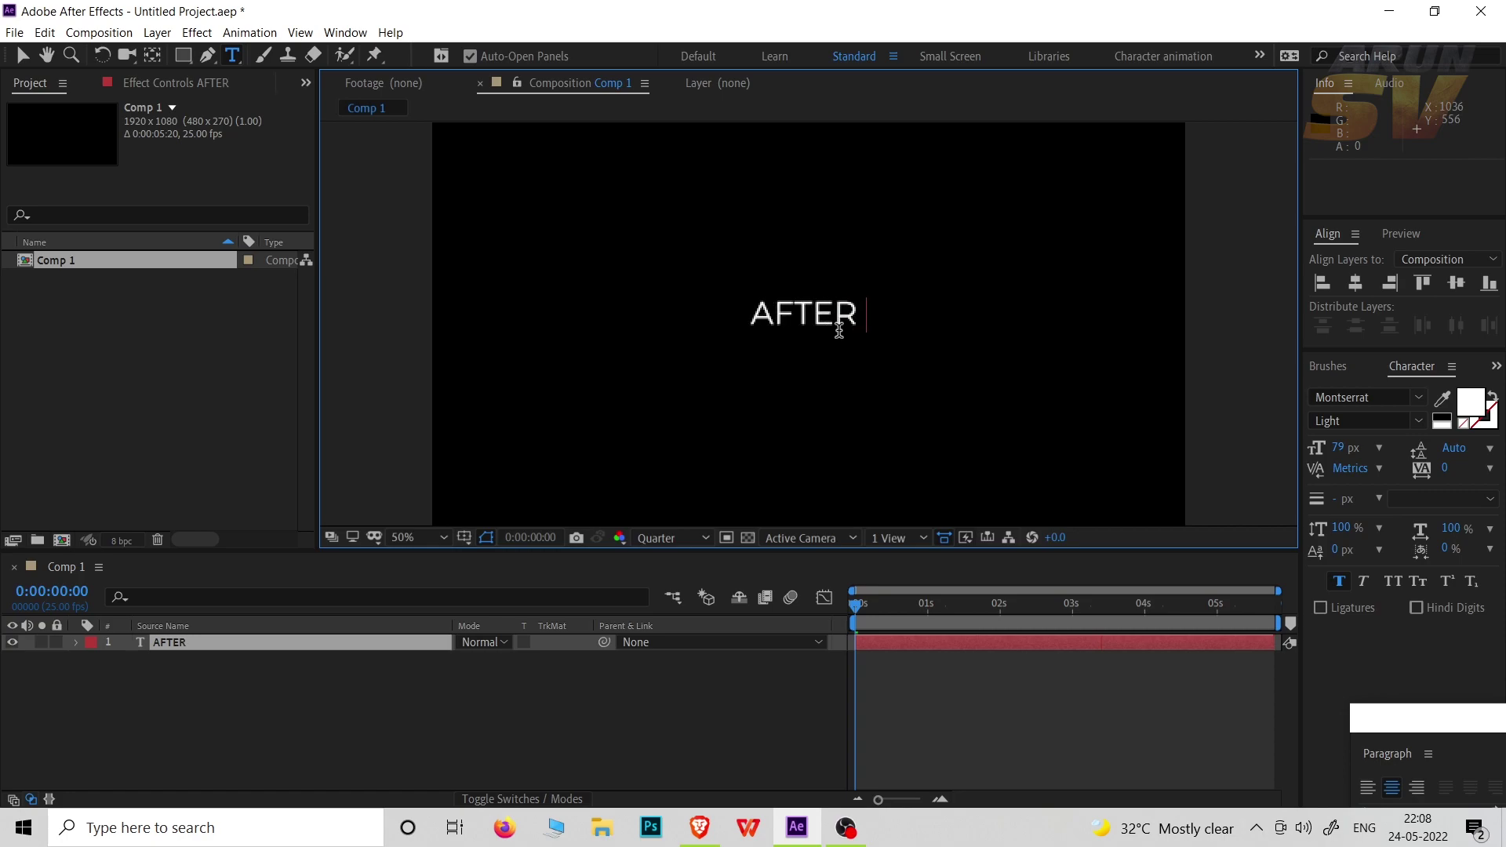
{"action": "type", "text": "CTS"}
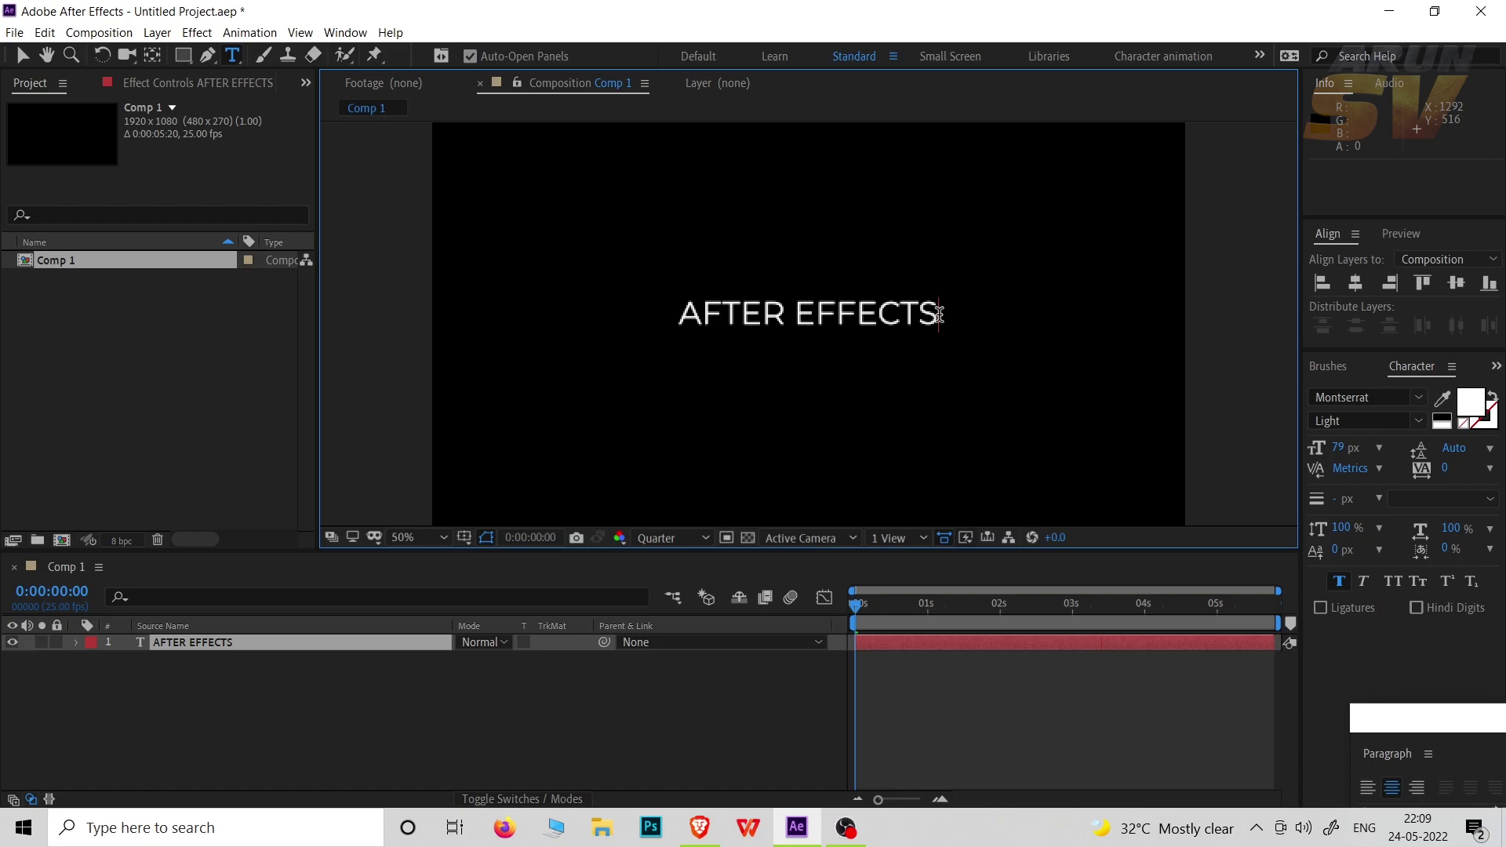
{"action": "left_click", "coordinate": [22, 56]}
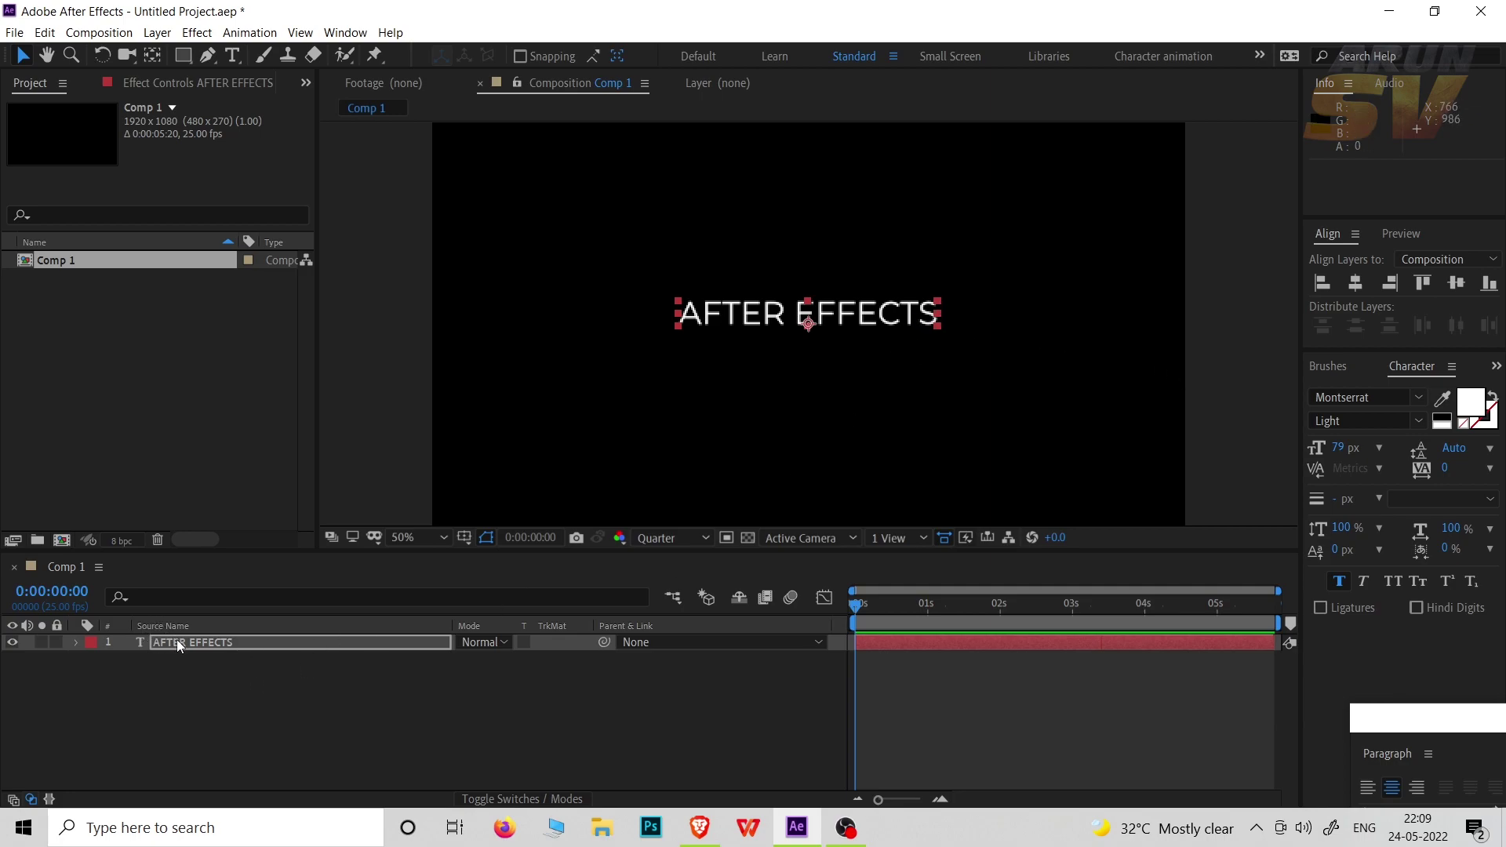
Step: Set the font size of the AFTER EFFECTS text to 117 px
{"action": "left_click", "coordinate": [1340, 447]}
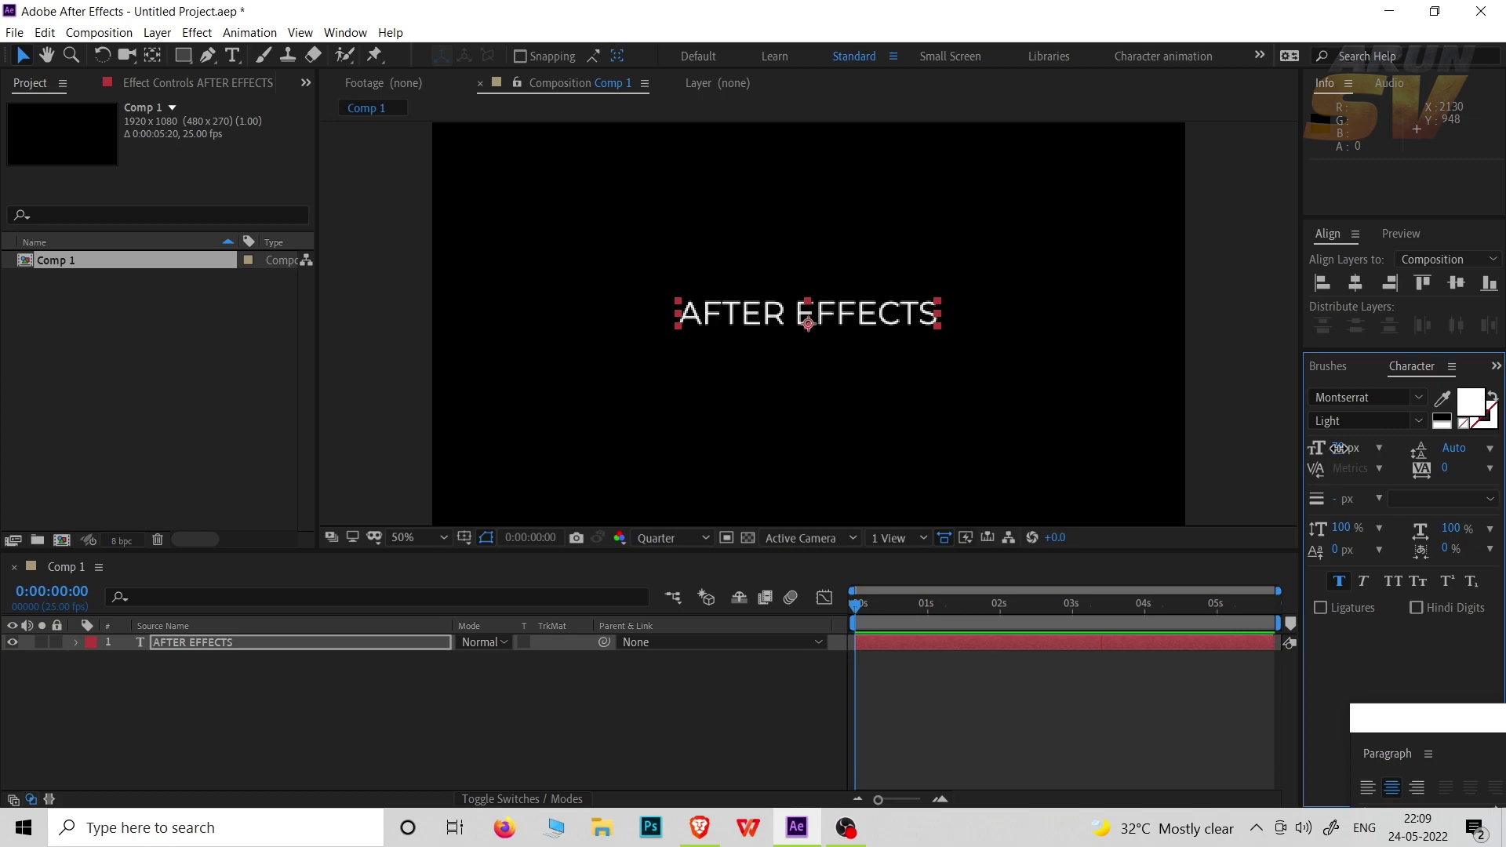
{"action": "left_click_drag", "start_coordinate": [1340, 448], "coordinate": [1377, 448]}
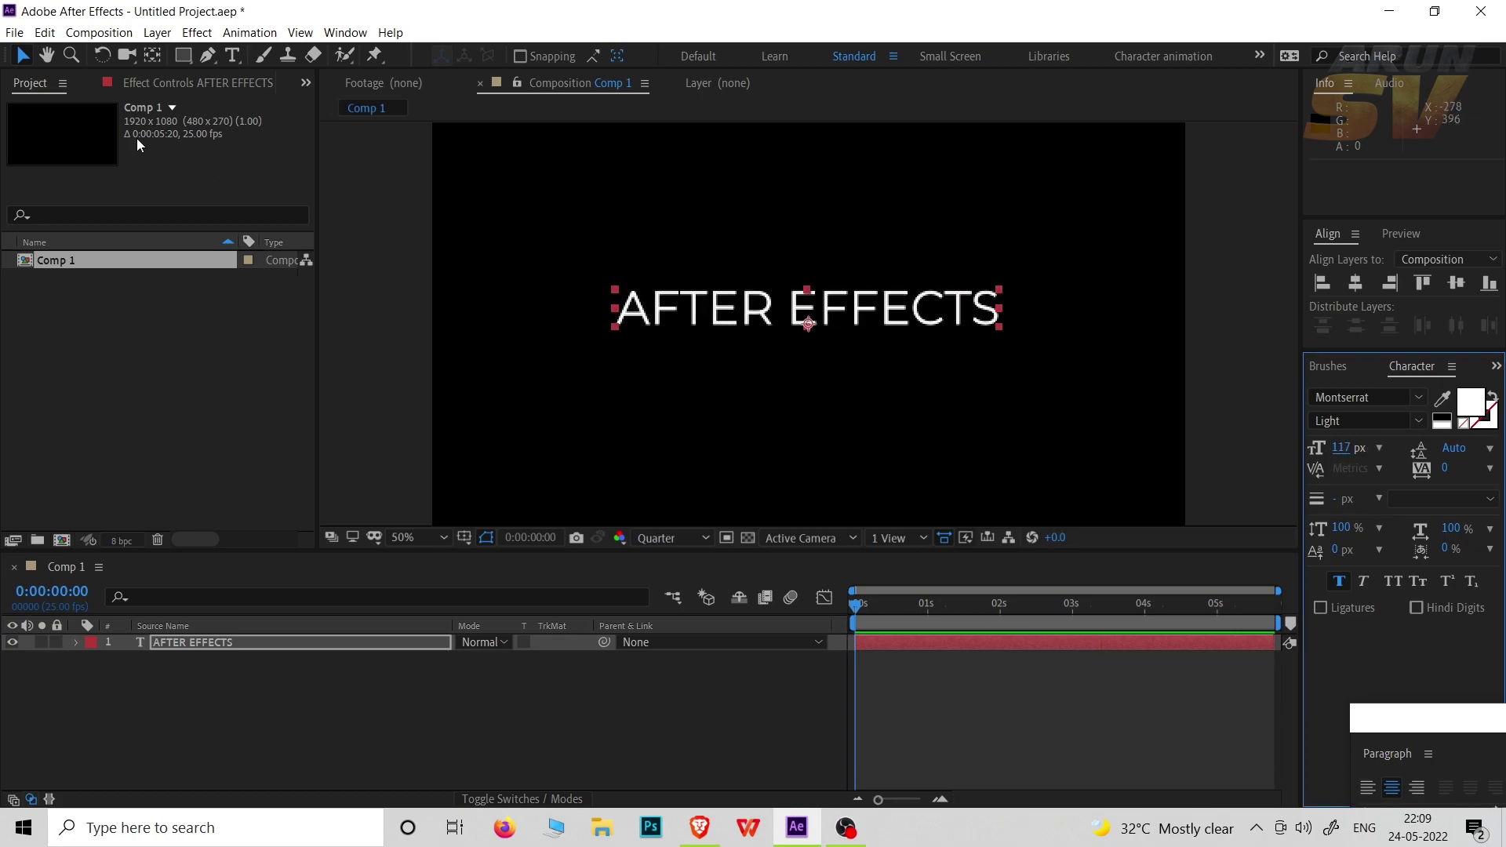
{"action": "left_click", "coordinate": [23, 56]}
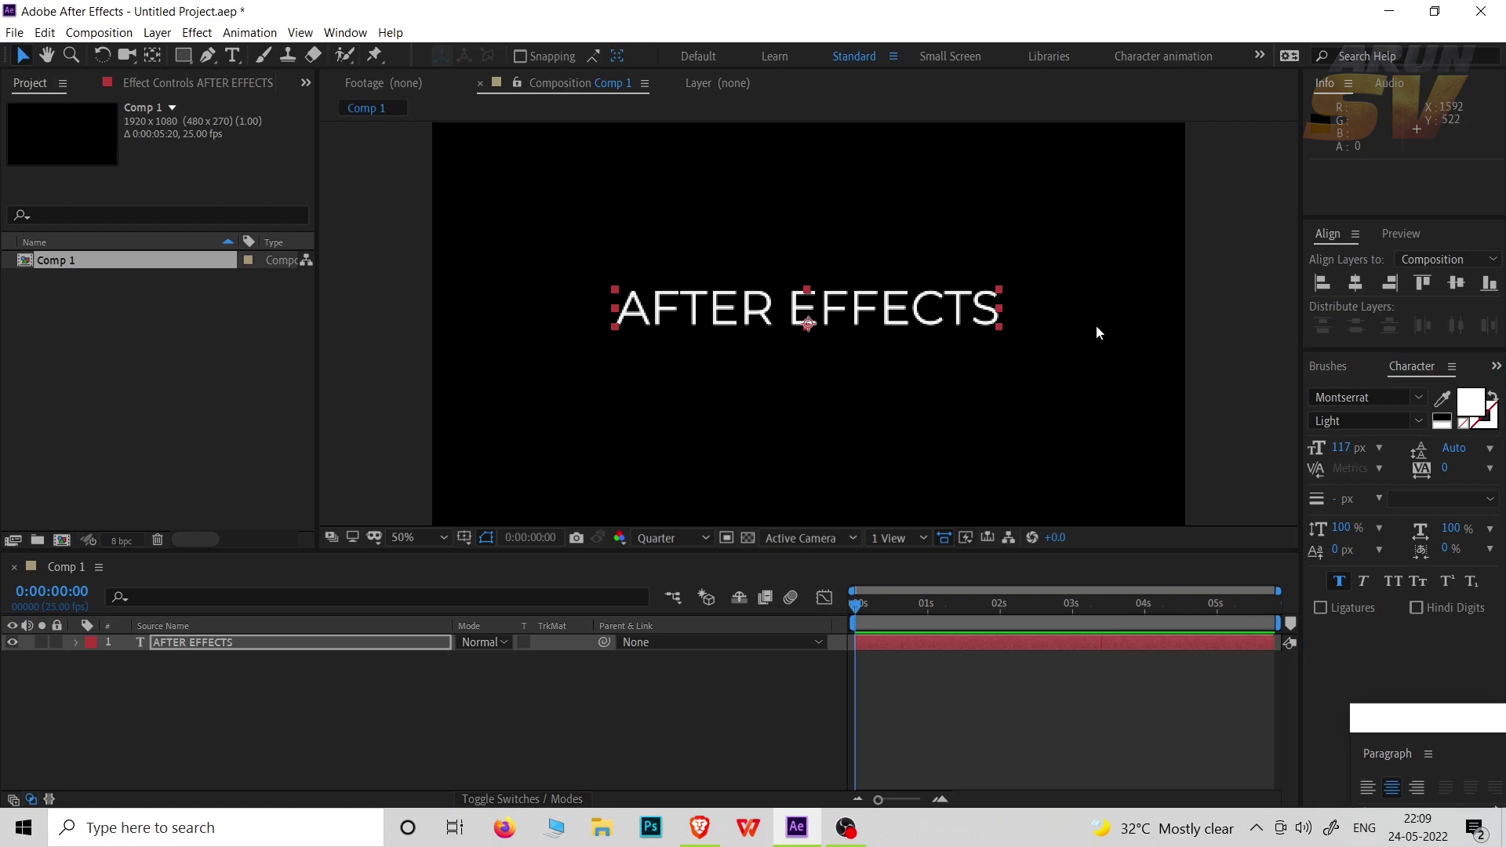
Step: Center the anchor point within the AFTER EFFECTS text and center the layer in the composition
{"action": "left_click", "coordinate": [860, 312]}
{"action": "key", "text": "ctrl+alt+Home"}
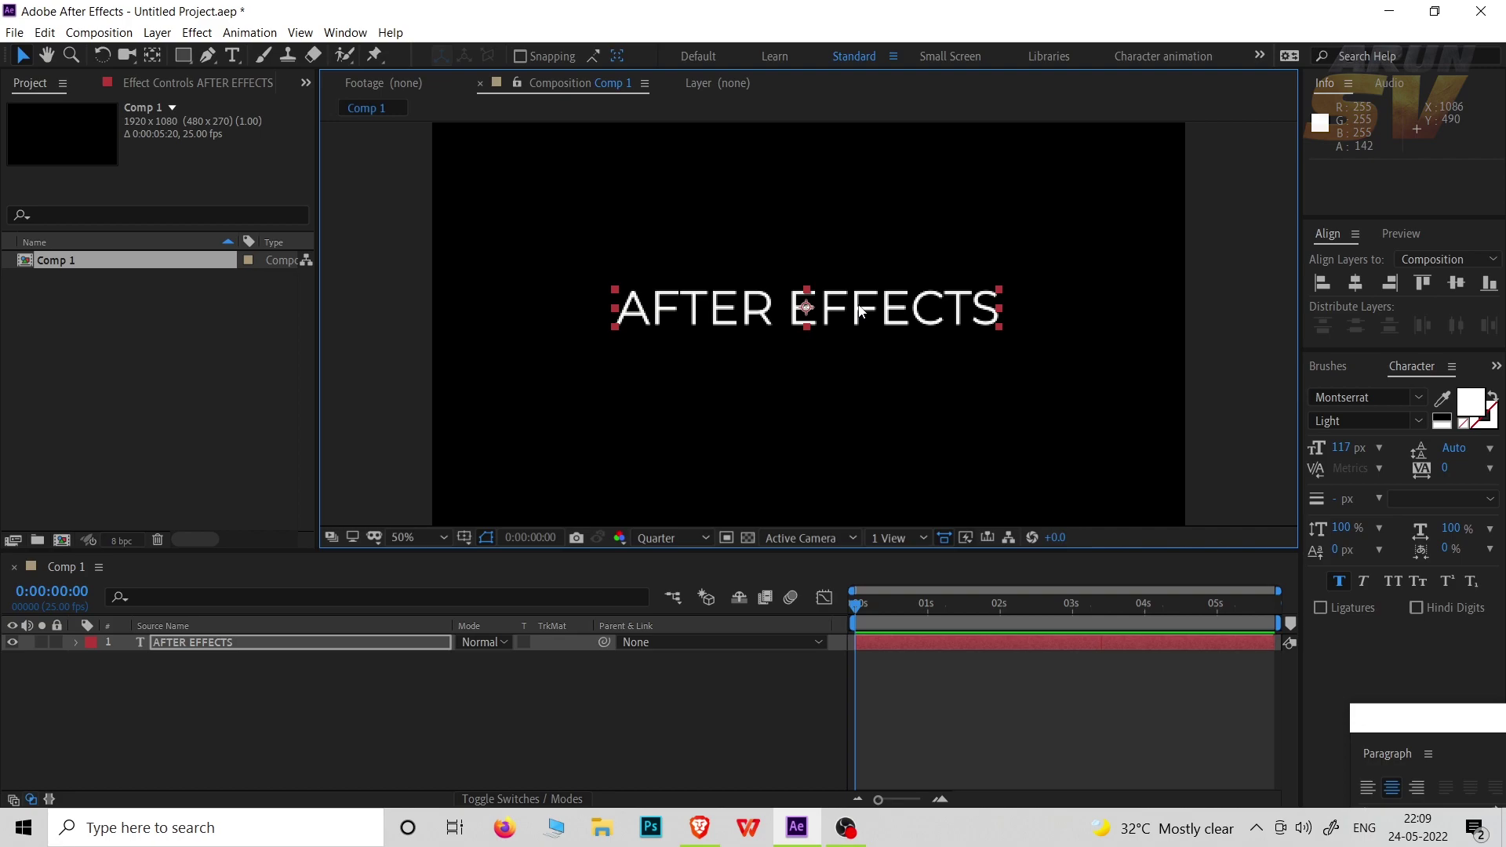
{"action": "key", "text": "ctrl+Home"}
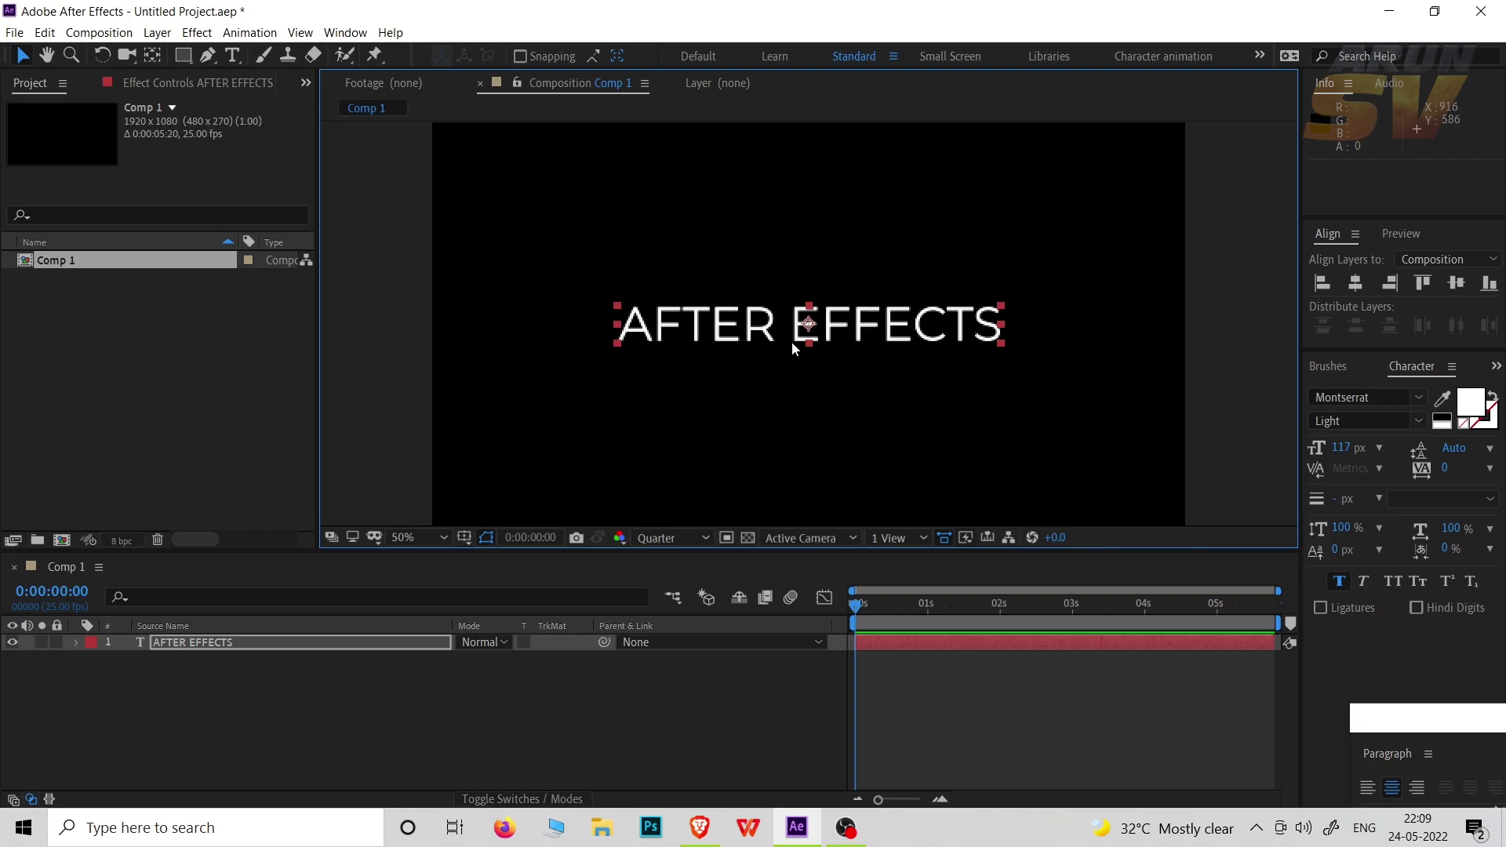
Step: Create a black 1920 x 1080 solid layer named Black Solid 1 above the text layer
{"action": "left_click", "coordinate": [245, 666]}
{"action": "left_click", "coordinate": [207, 643]}
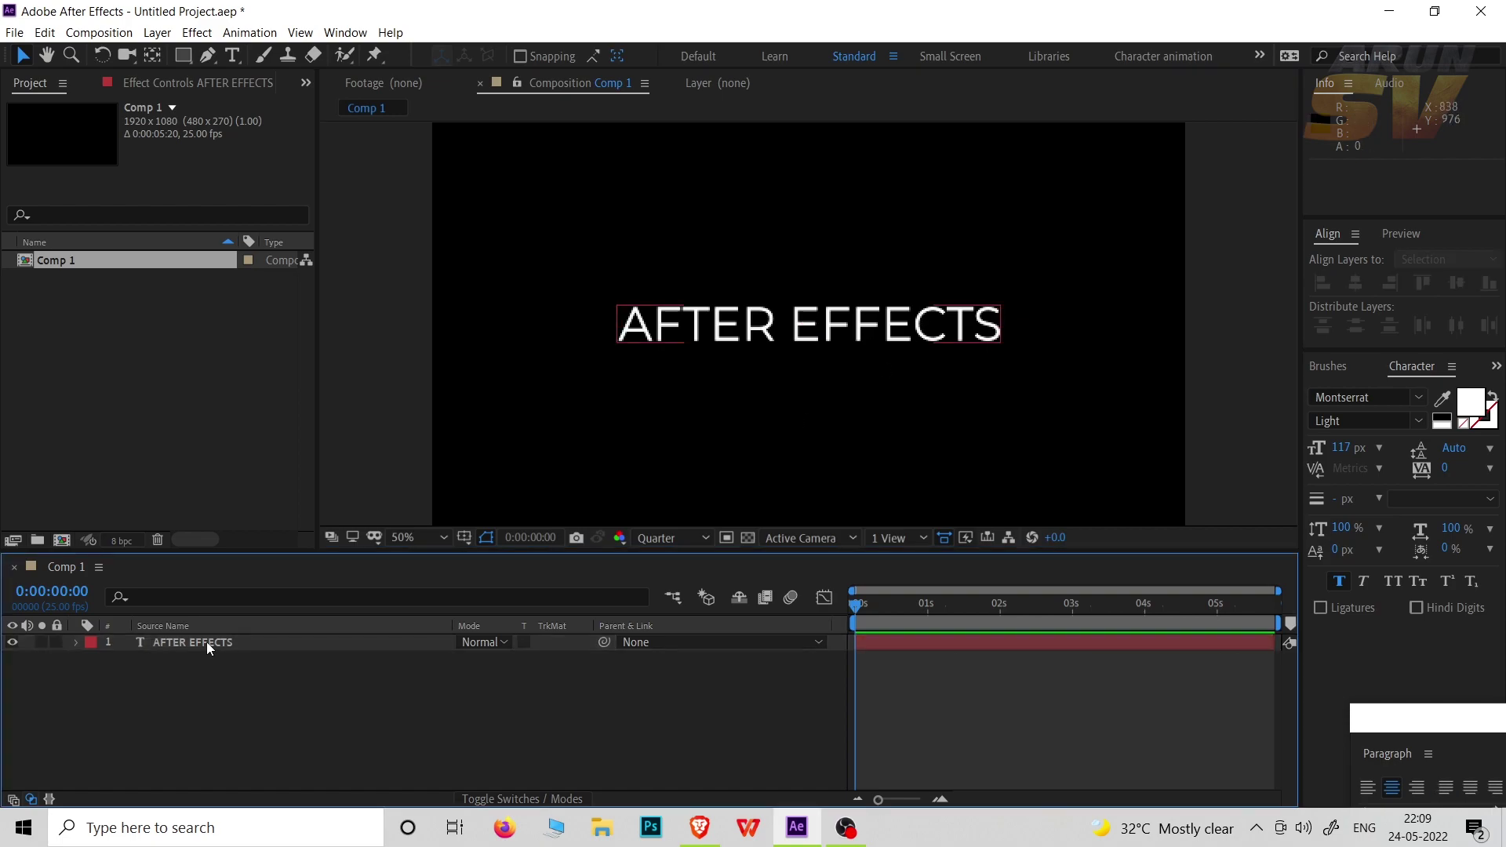
{"action": "left_click", "coordinate": [208, 690]}
{"action": "right_click", "coordinate": [208, 685]}
{"action": "mouse_move", "coordinate": [288, 503]}
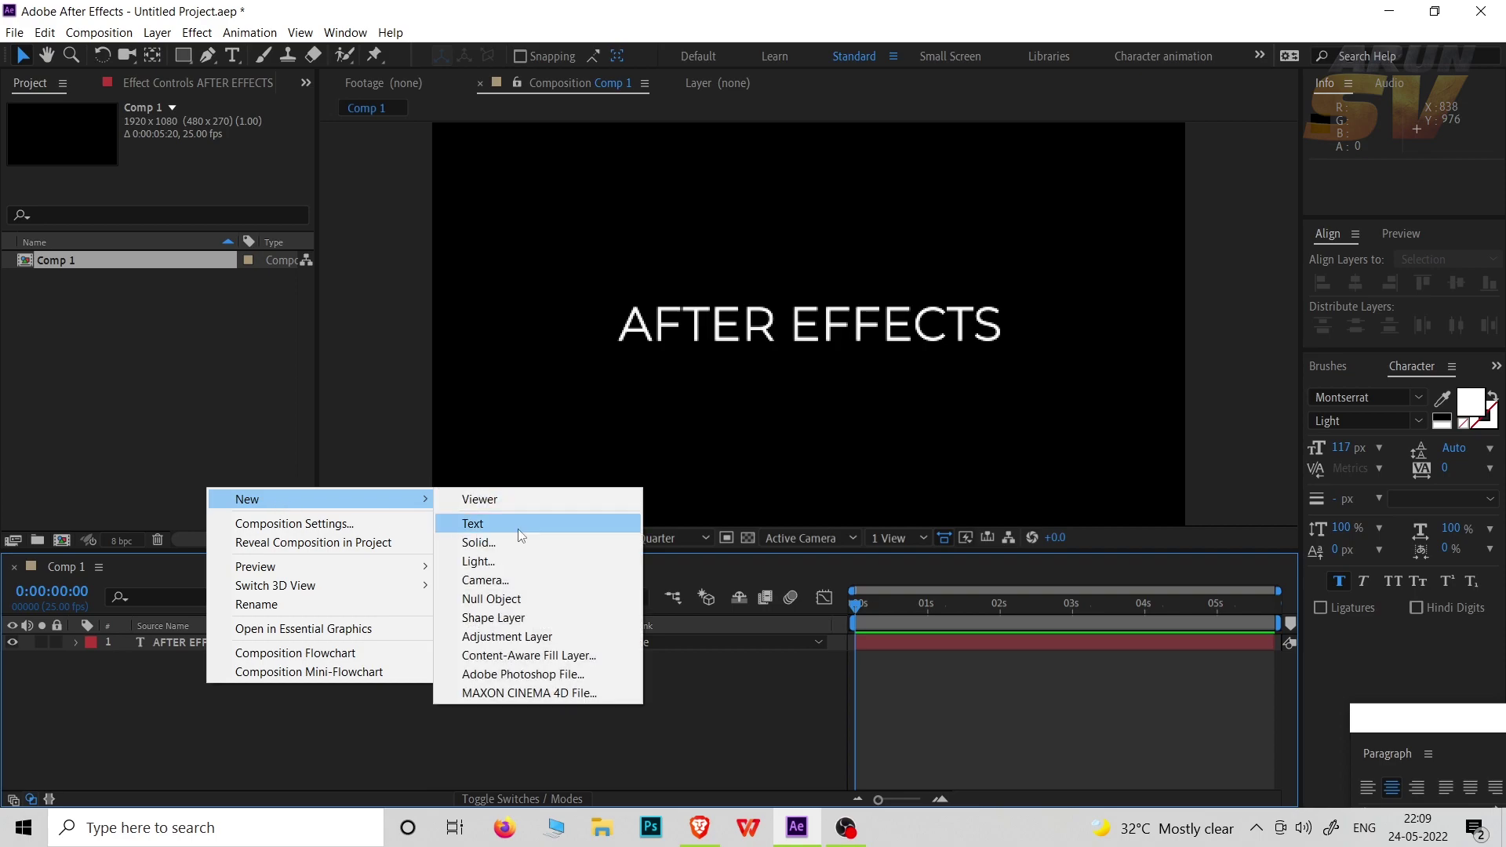
{"action": "left_click", "coordinate": [473, 542]}
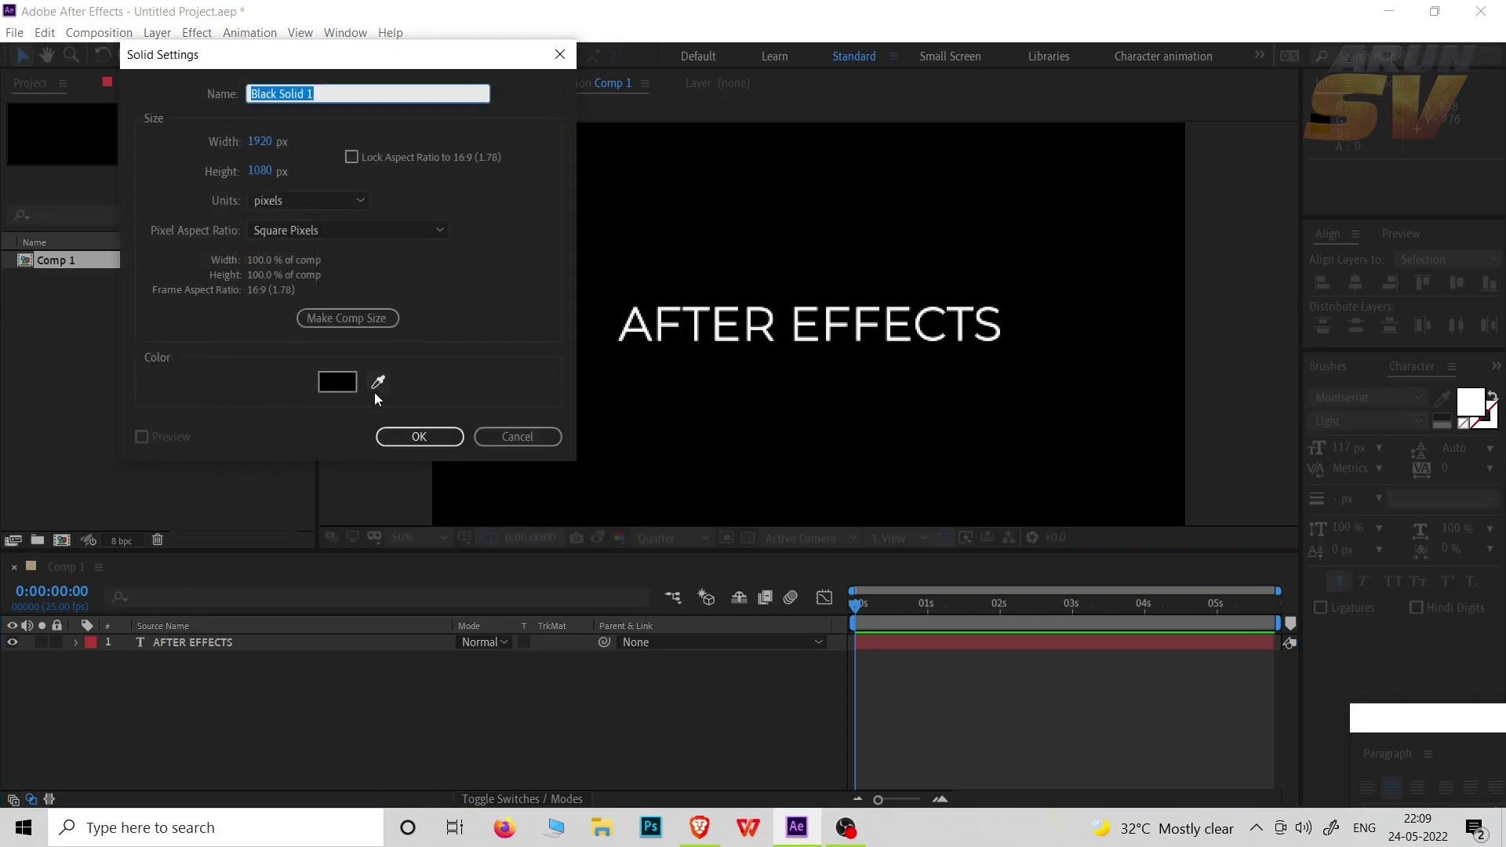
{"action": "left_click", "coordinate": [422, 437]}
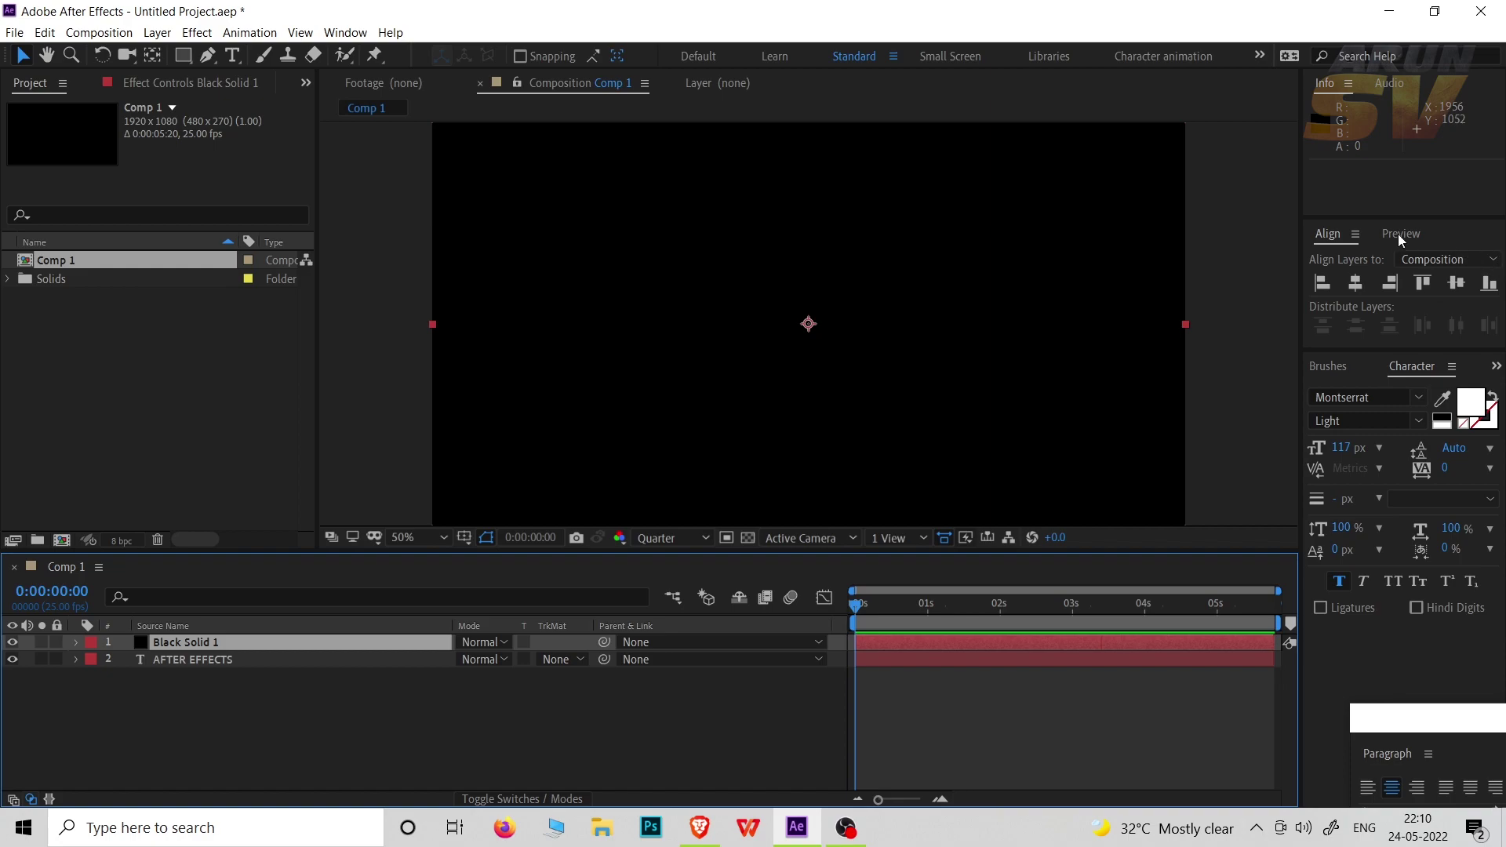
Step: Apply the Video Copilot Saber effect to the black solid layer
{"action": "left_click", "coordinate": [198, 33]}
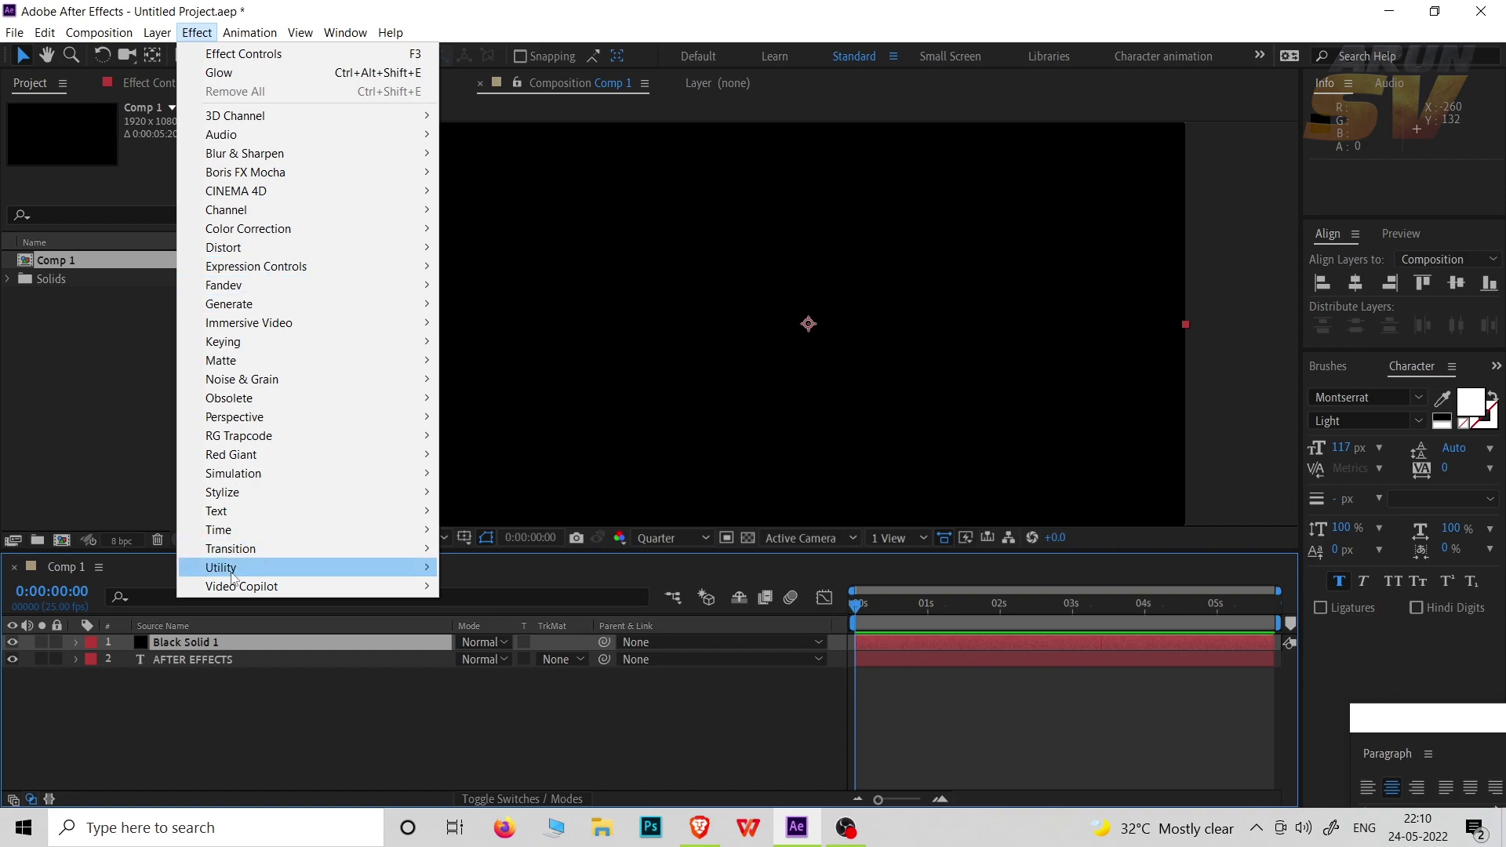
{"action": "mouse_move", "coordinate": [243, 587]}
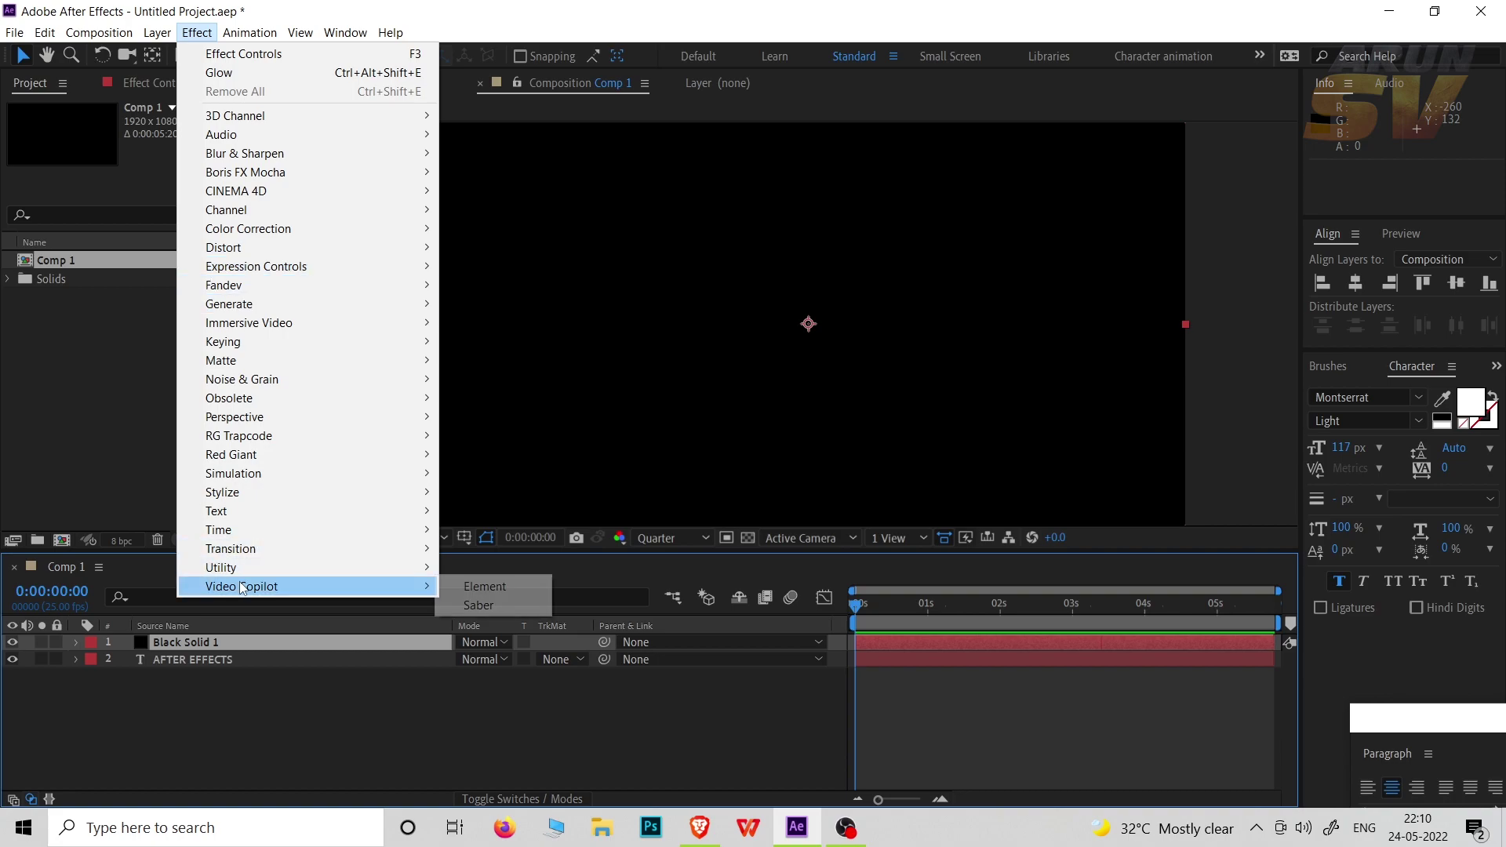
{"action": "left_click", "coordinate": [478, 605]}
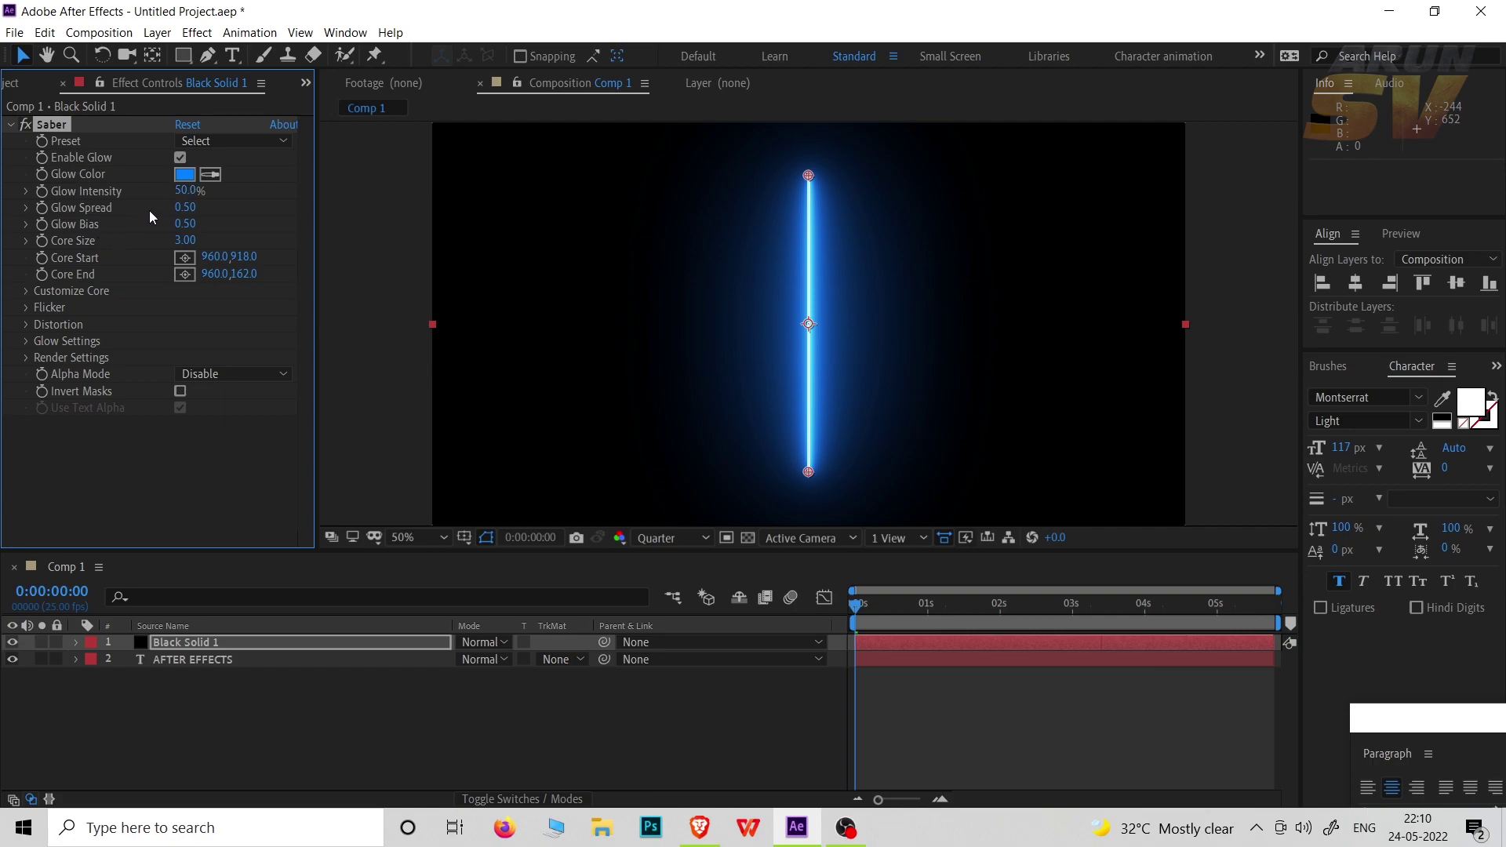
Step: Change the Saber glow color to the deep blue 000BFF
{"action": "left_click", "coordinate": [185, 174]}
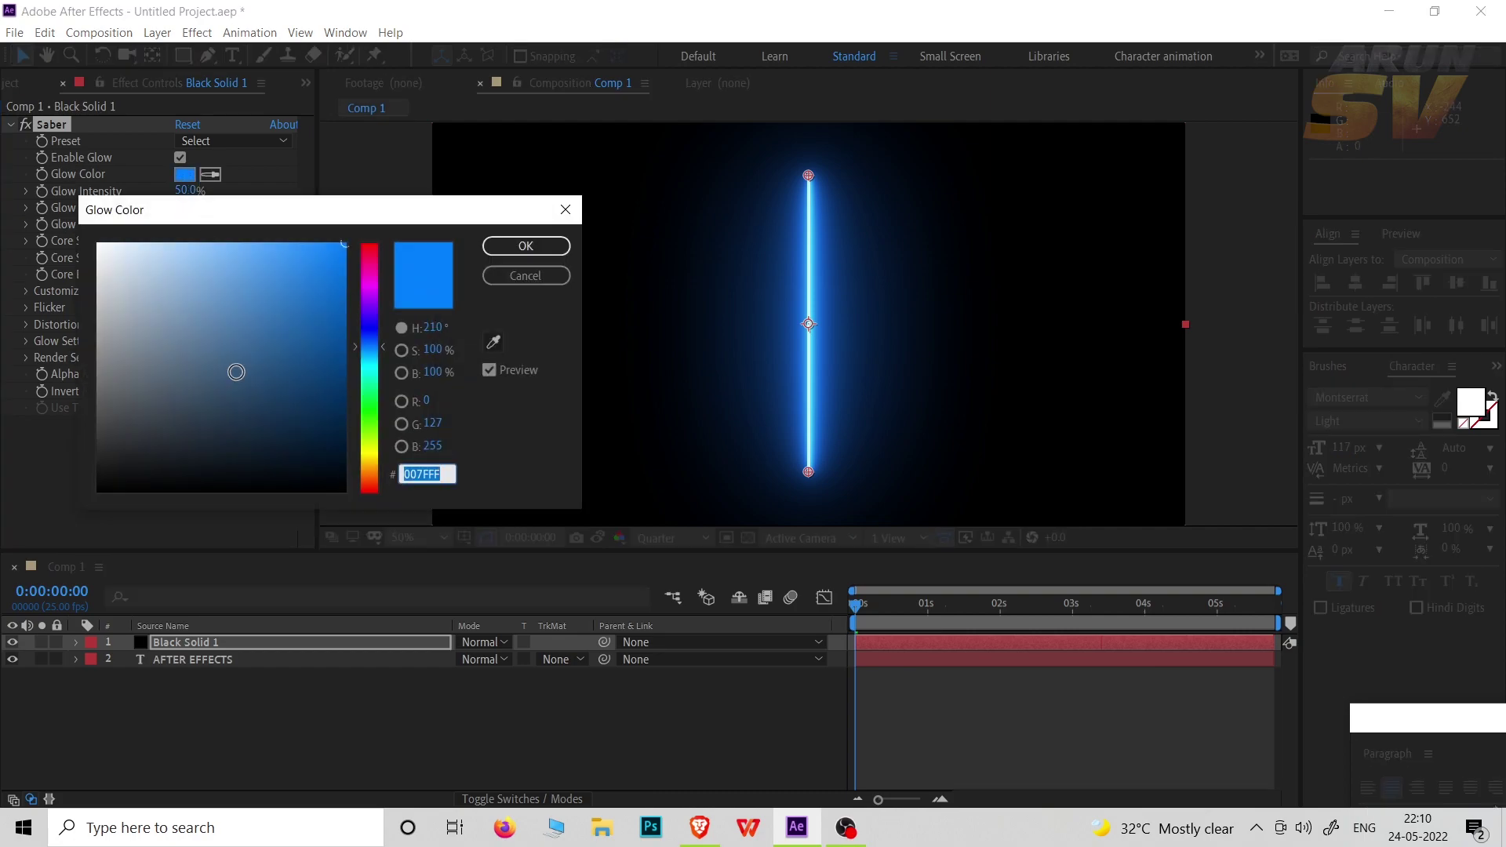
{"action": "left_click", "coordinate": [384, 352]}
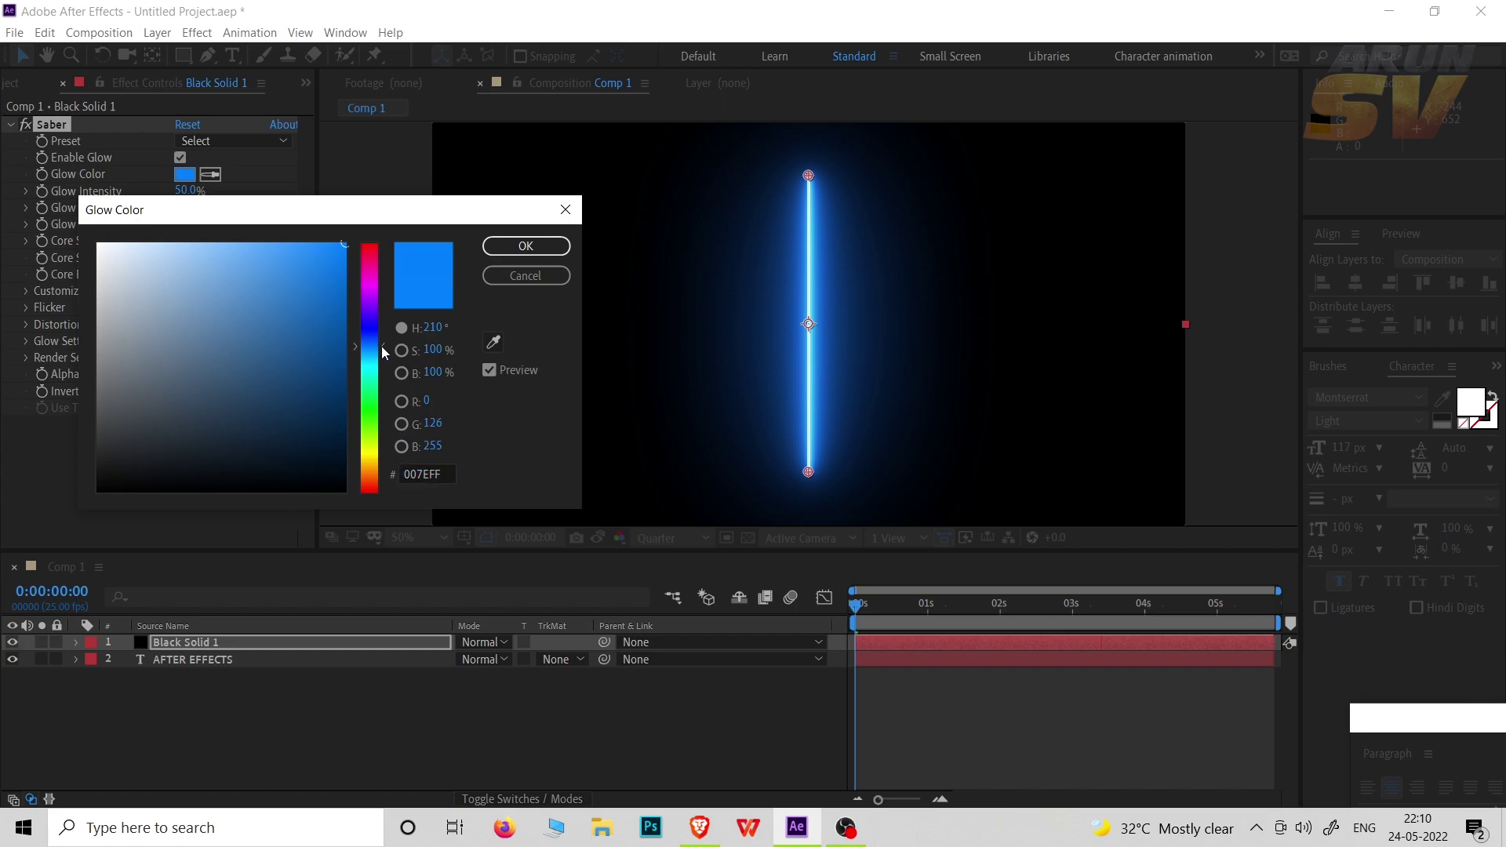
{"action": "left_click_drag", "start_coordinate": [383, 352], "coordinate": [383, 328]}
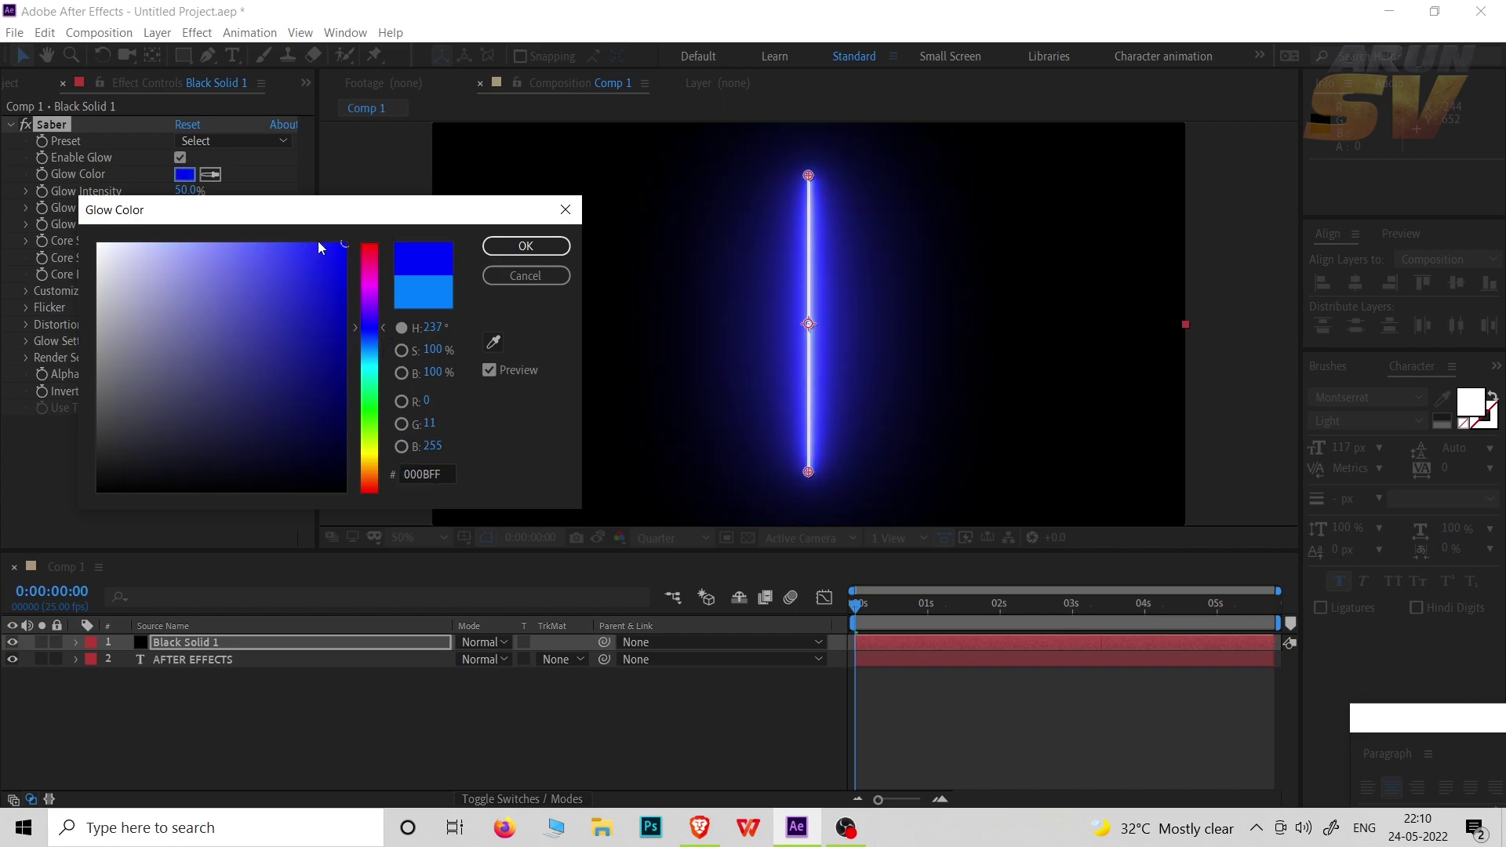
{"action": "left_click", "coordinate": [552, 246]}
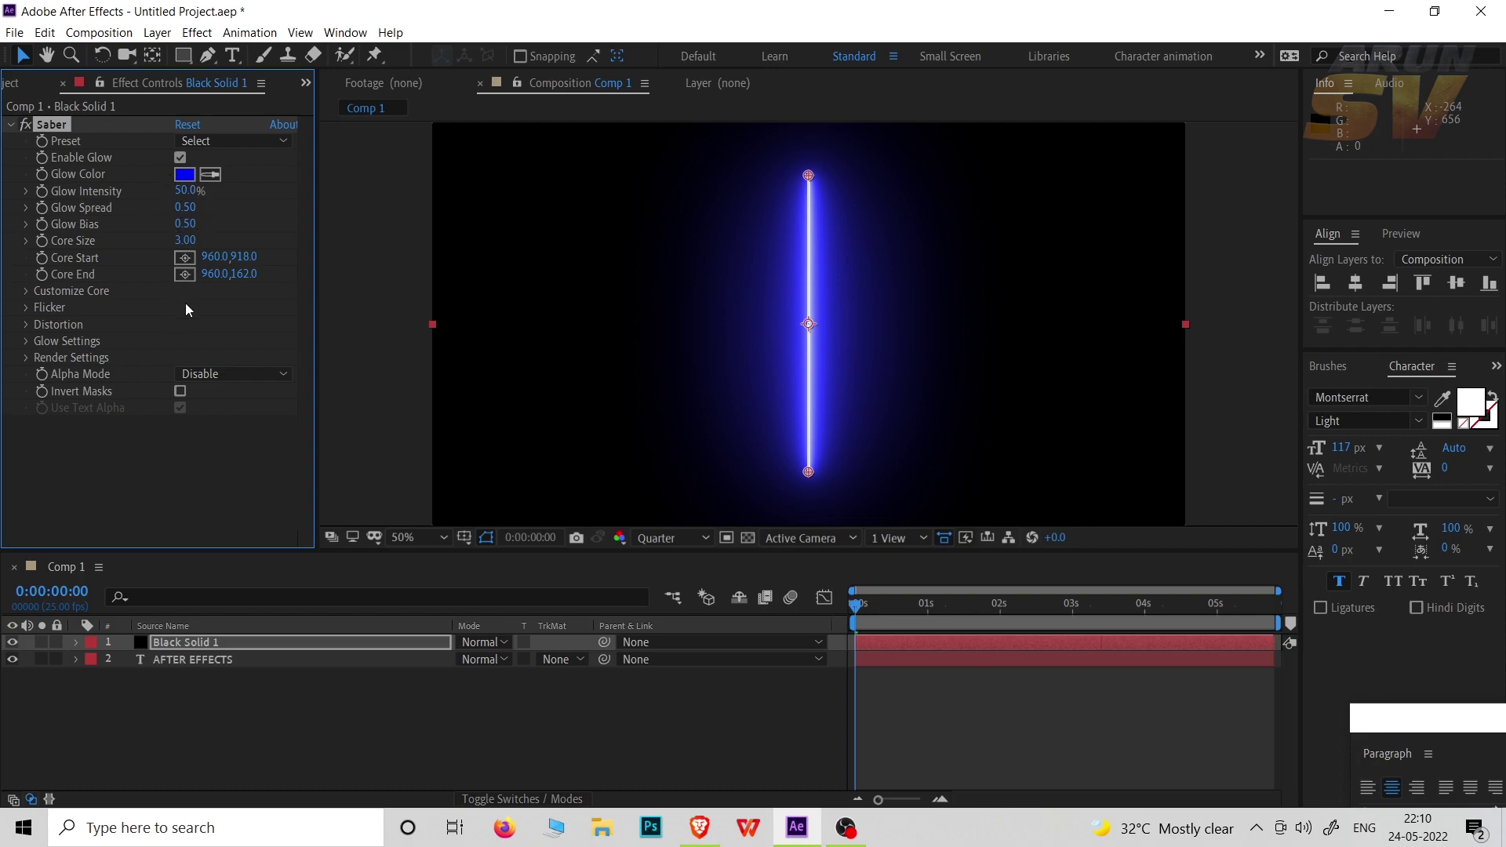
Step: Set the Saber core type to Text Layer and use the AFTER EFFECTS layer as its text source
{"action": "left_click", "coordinate": [25, 291]}
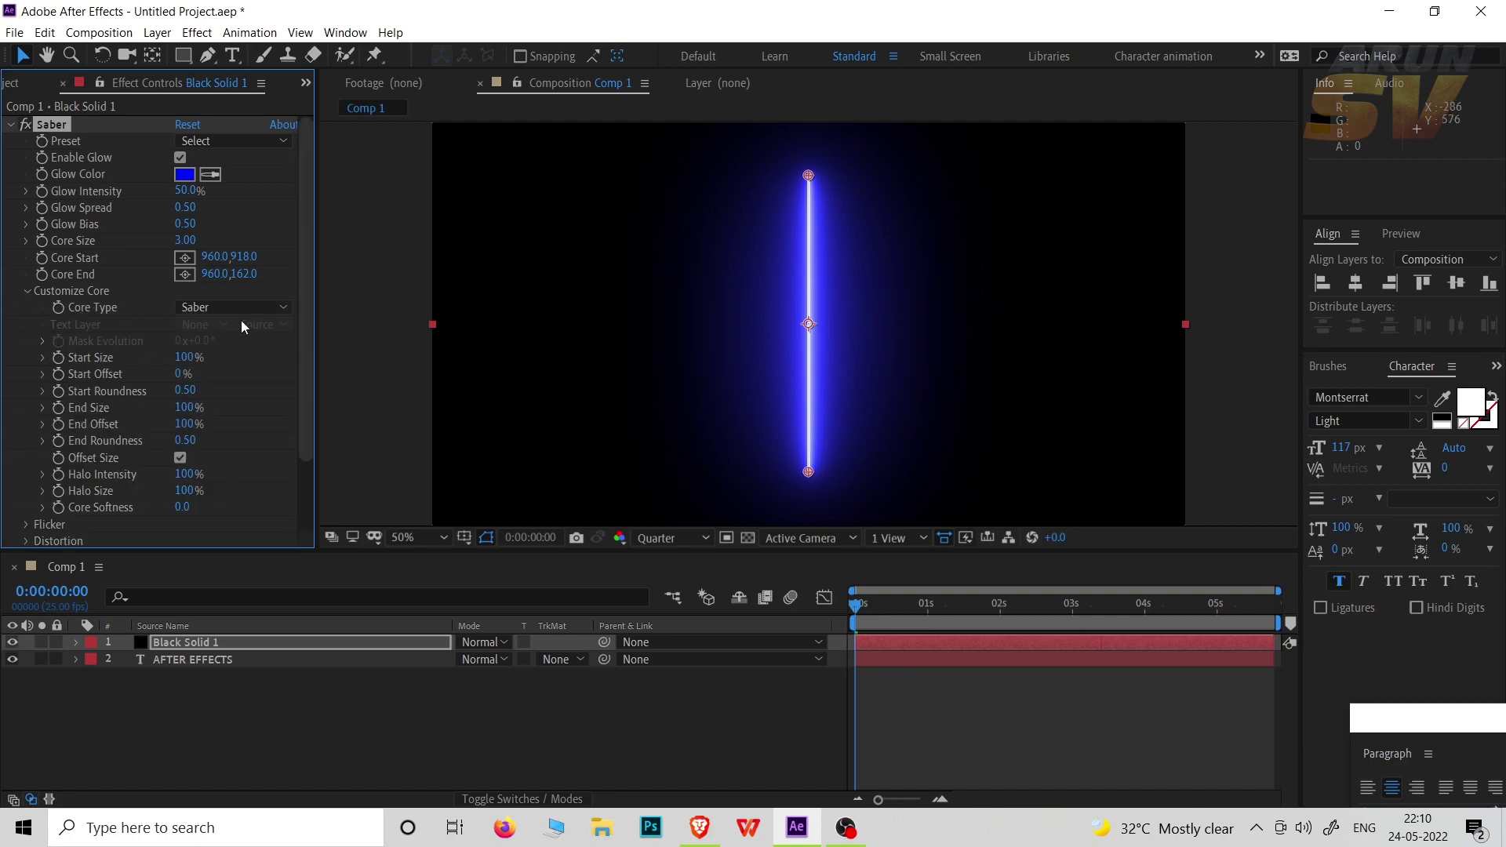
{"action": "left_click", "coordinate": [256, 307]}
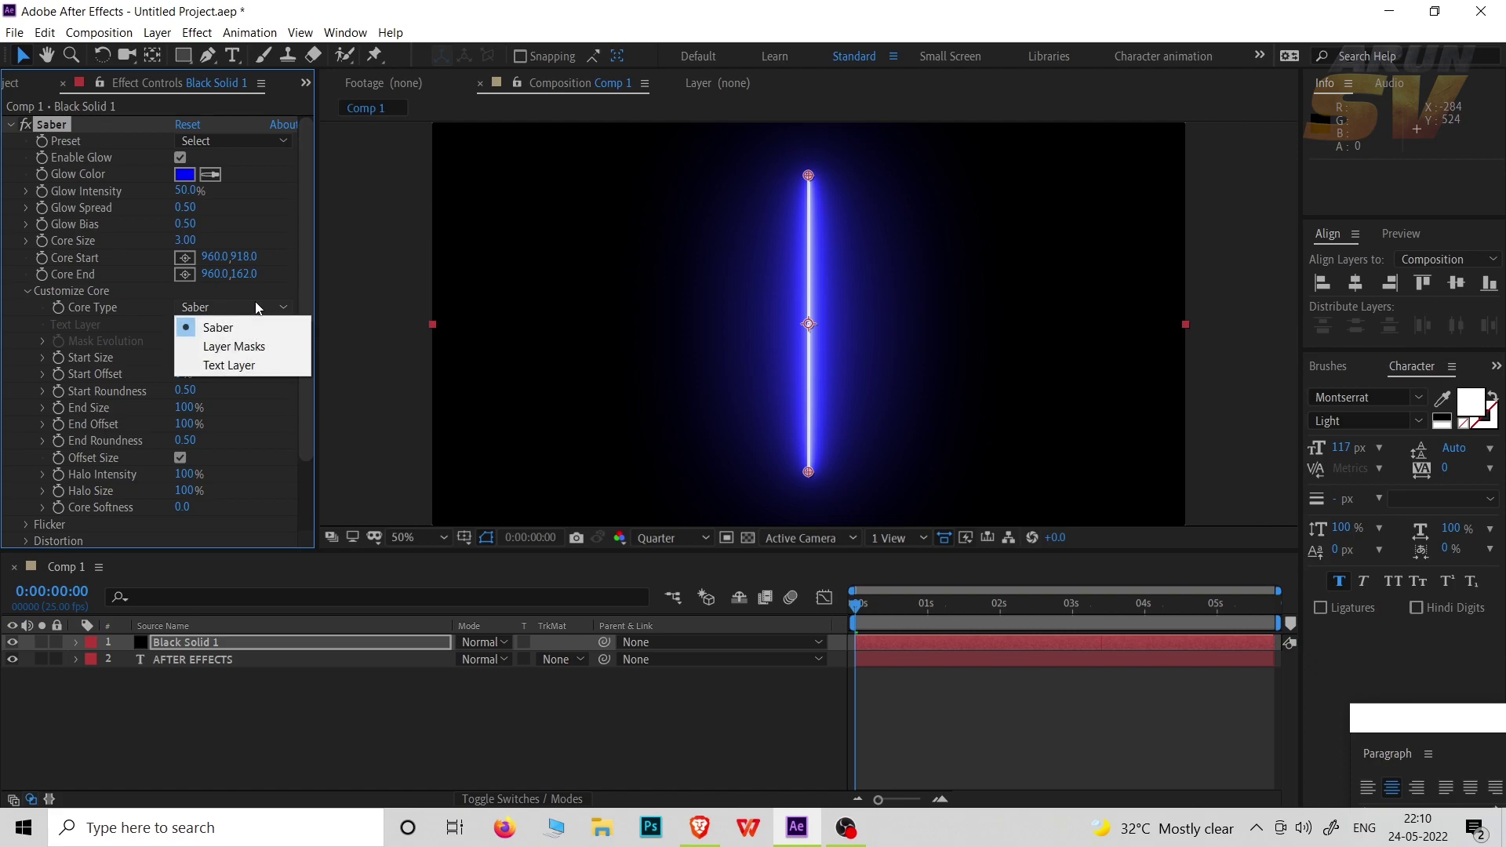
{"action": "left_click", "coordinate": [233, 365]}
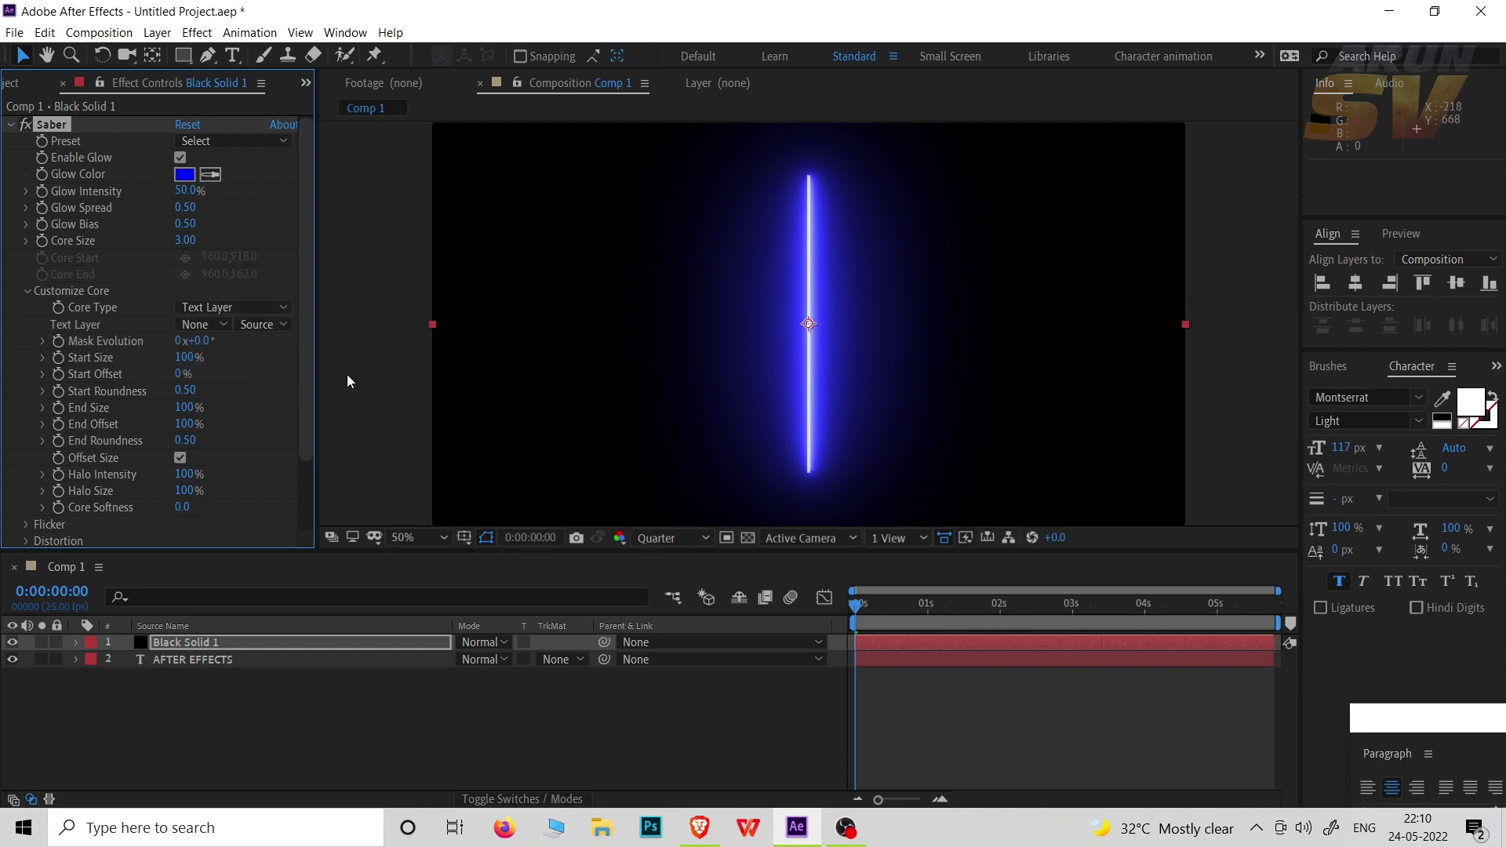
{"action": "left_click", "coordinate": [221, 327]}
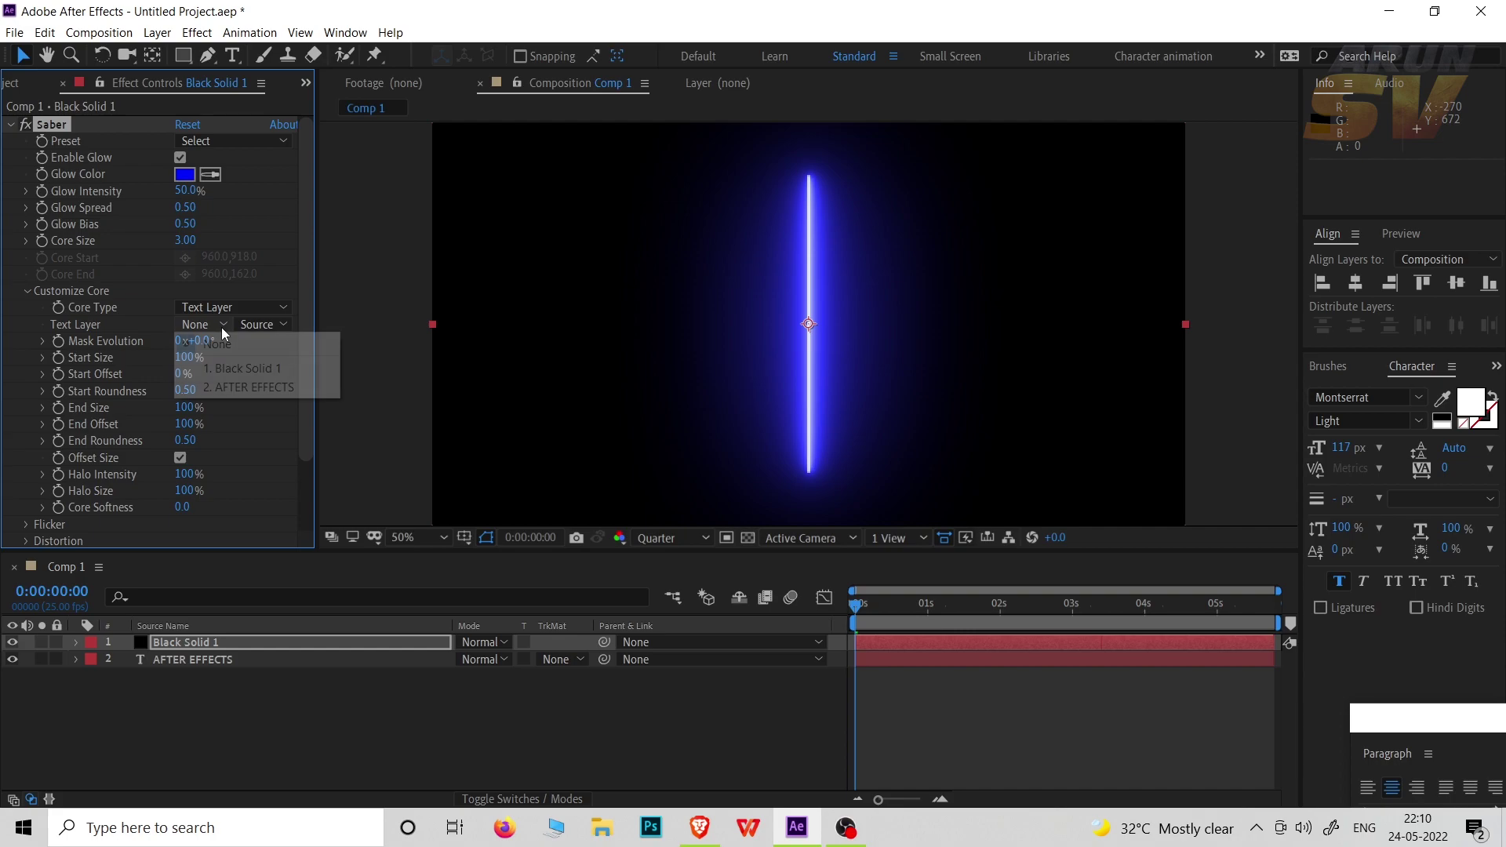
{"action": "left_click", "coordinate": [226, 388]}
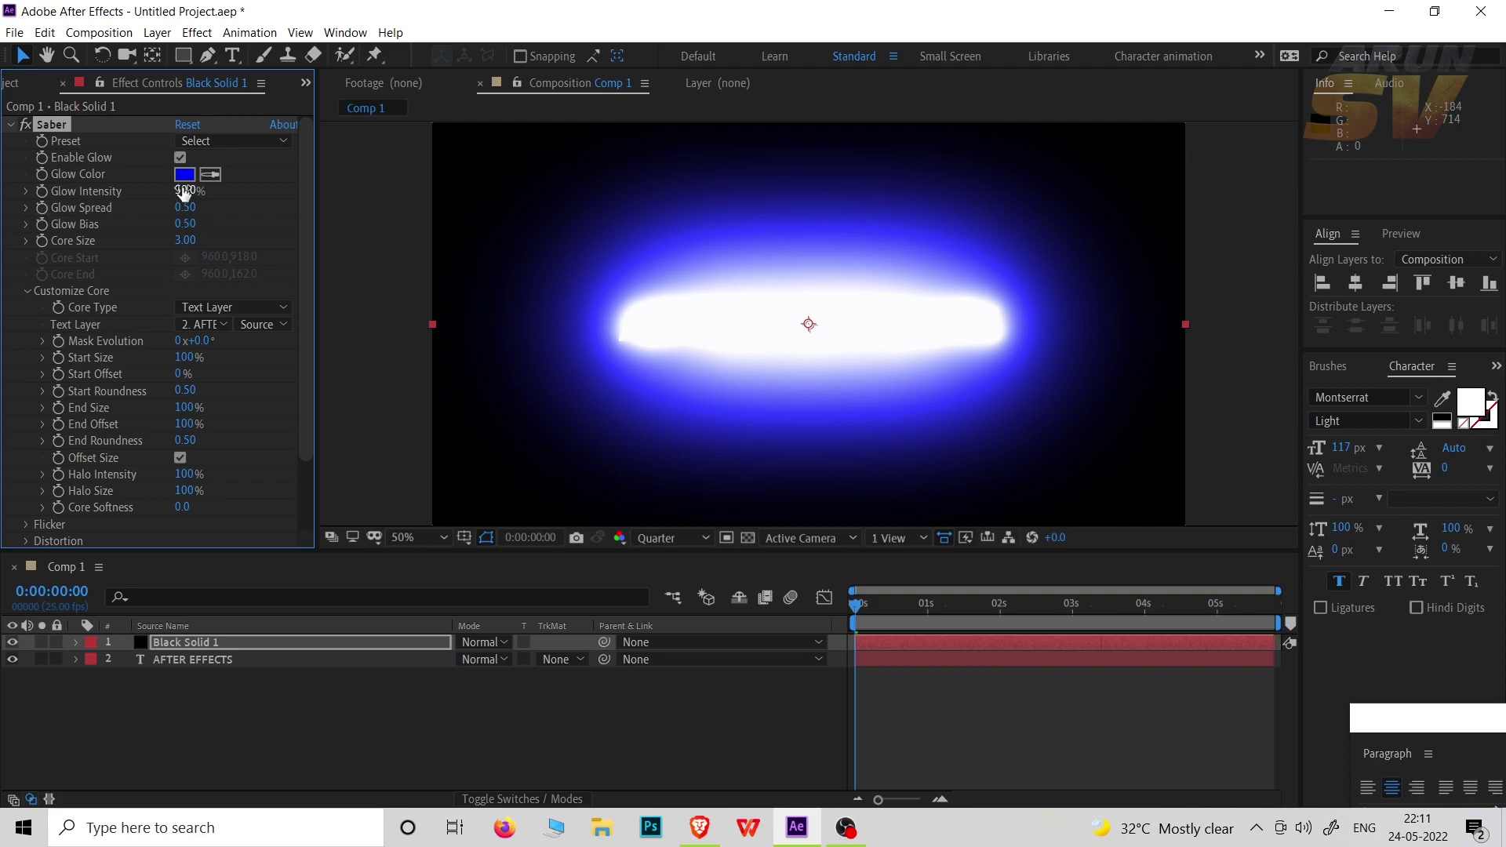
Step: Set the Saber glow intensity to 14% and the glow spread to 0.56
{"action": "left_click_drag", "start_coordinate": [184, 192], "coordinate": [150, 192]}
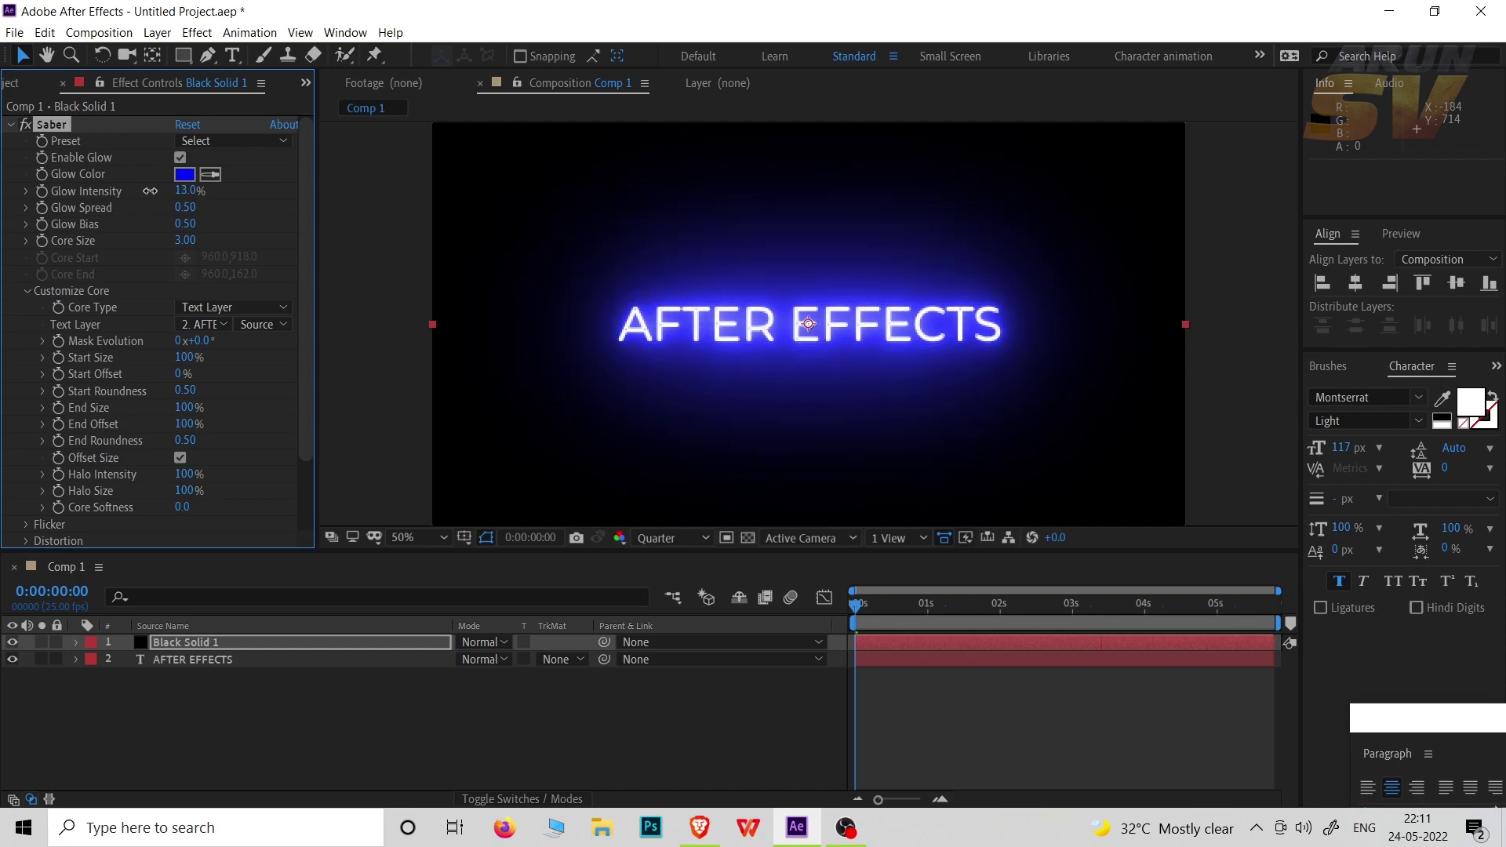
{"action": "left_click_drag", "start_coordinate": [150, 191], "coordinate": [150, 192]}
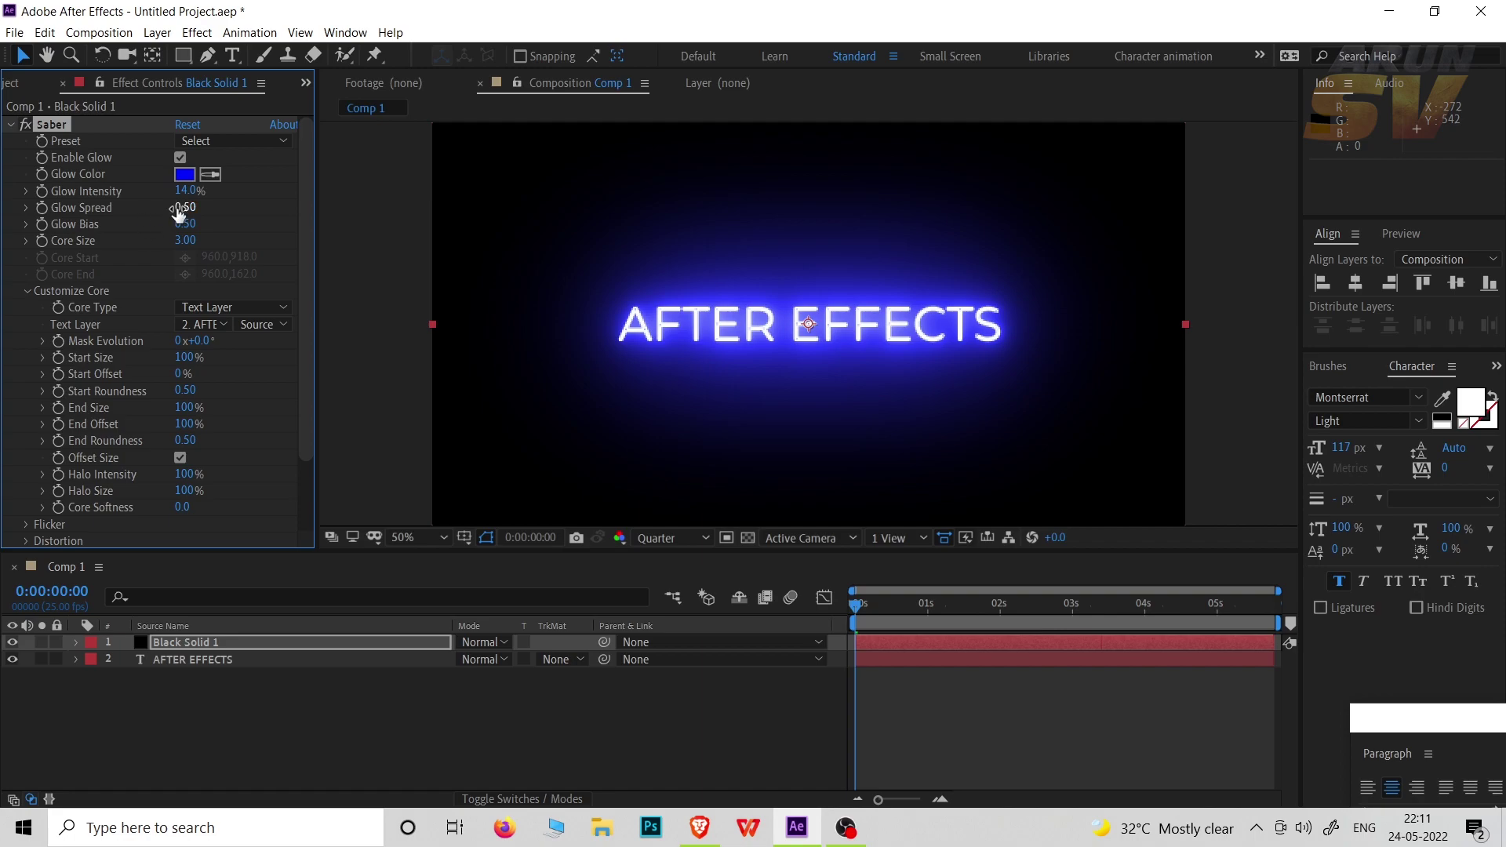
{"action": "left_click_drag", "start_coordinate": [179, 209], "coordinate": [186, 207]}
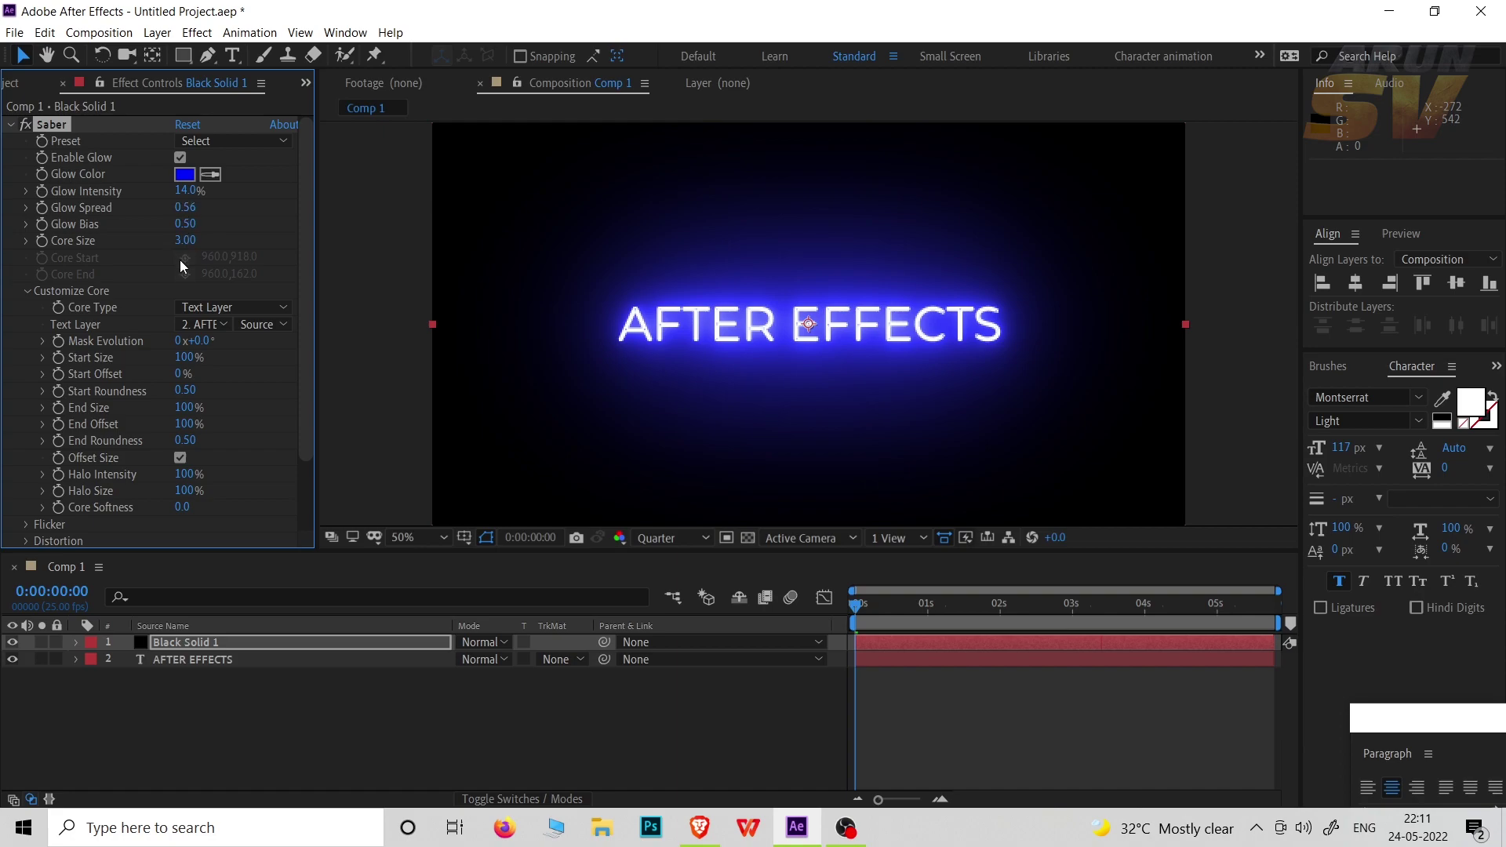
Step: Set the Saber glow intensity to 50% and reduce the core size to 0.60
{"action": "left_click_drag", "start_coordinate": [187, 241], "coordinate": [169, 241]}
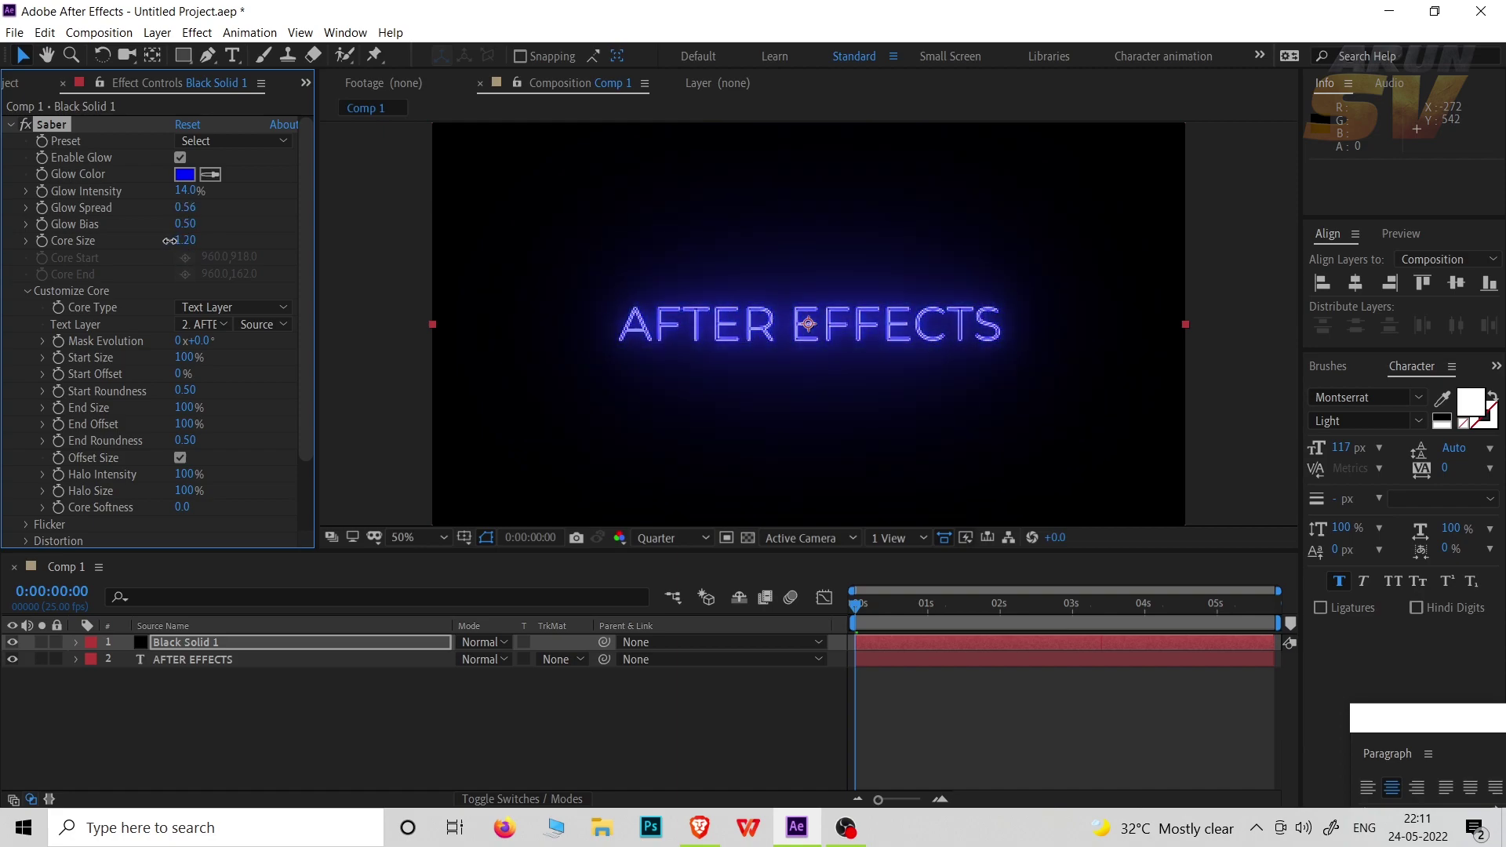
{"action": "left_click", "coordinate": [186, 191]}
{"action": "type", "text": "50"}
{"action": "key", "text": "Return"}
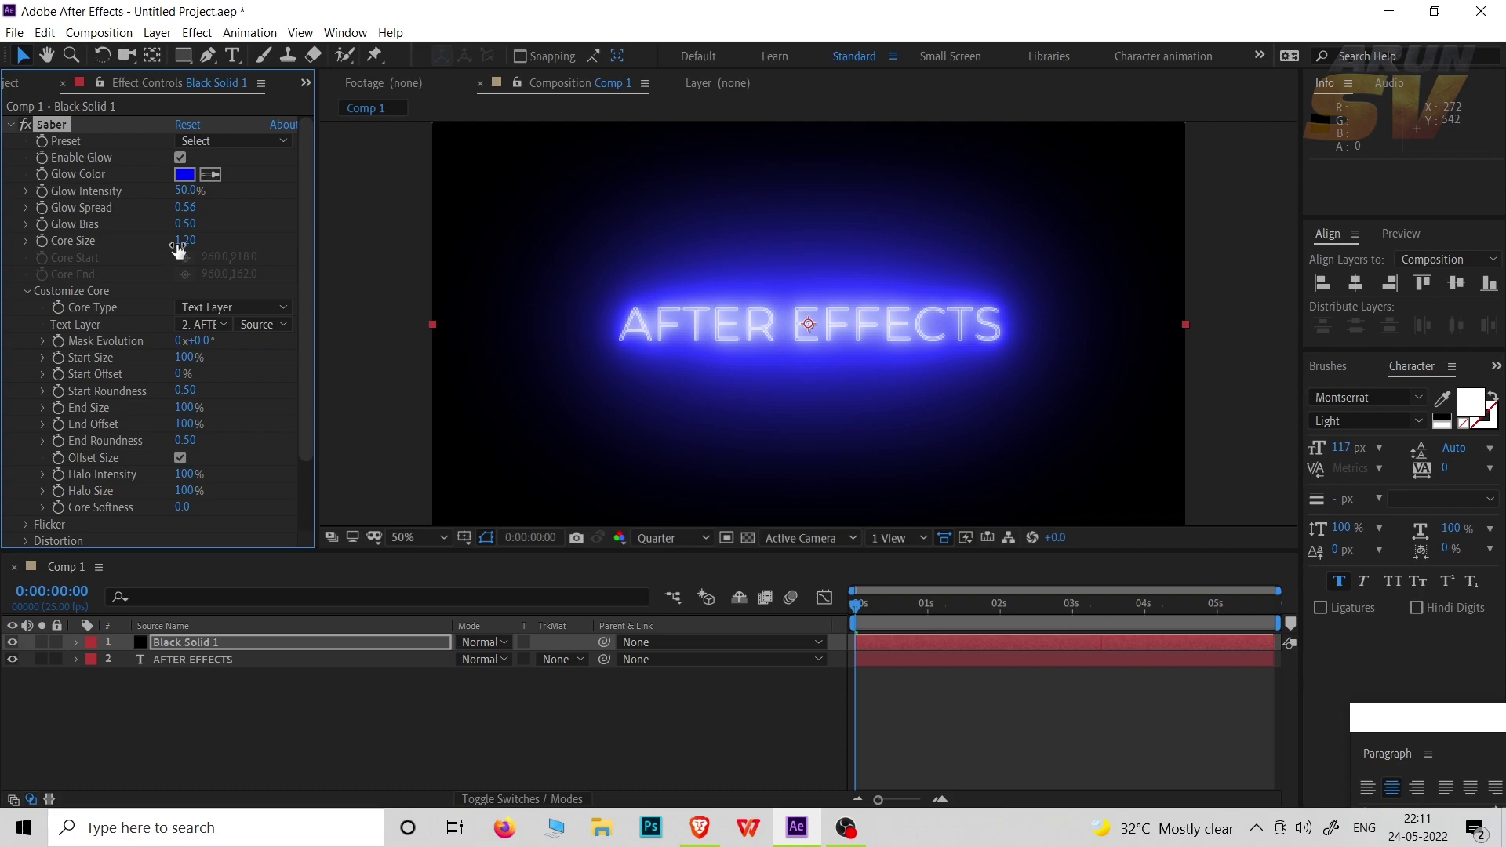
{"action": "left_click_drag", "start_coordinate": [178, 247], "coordinate": [180, 246]}
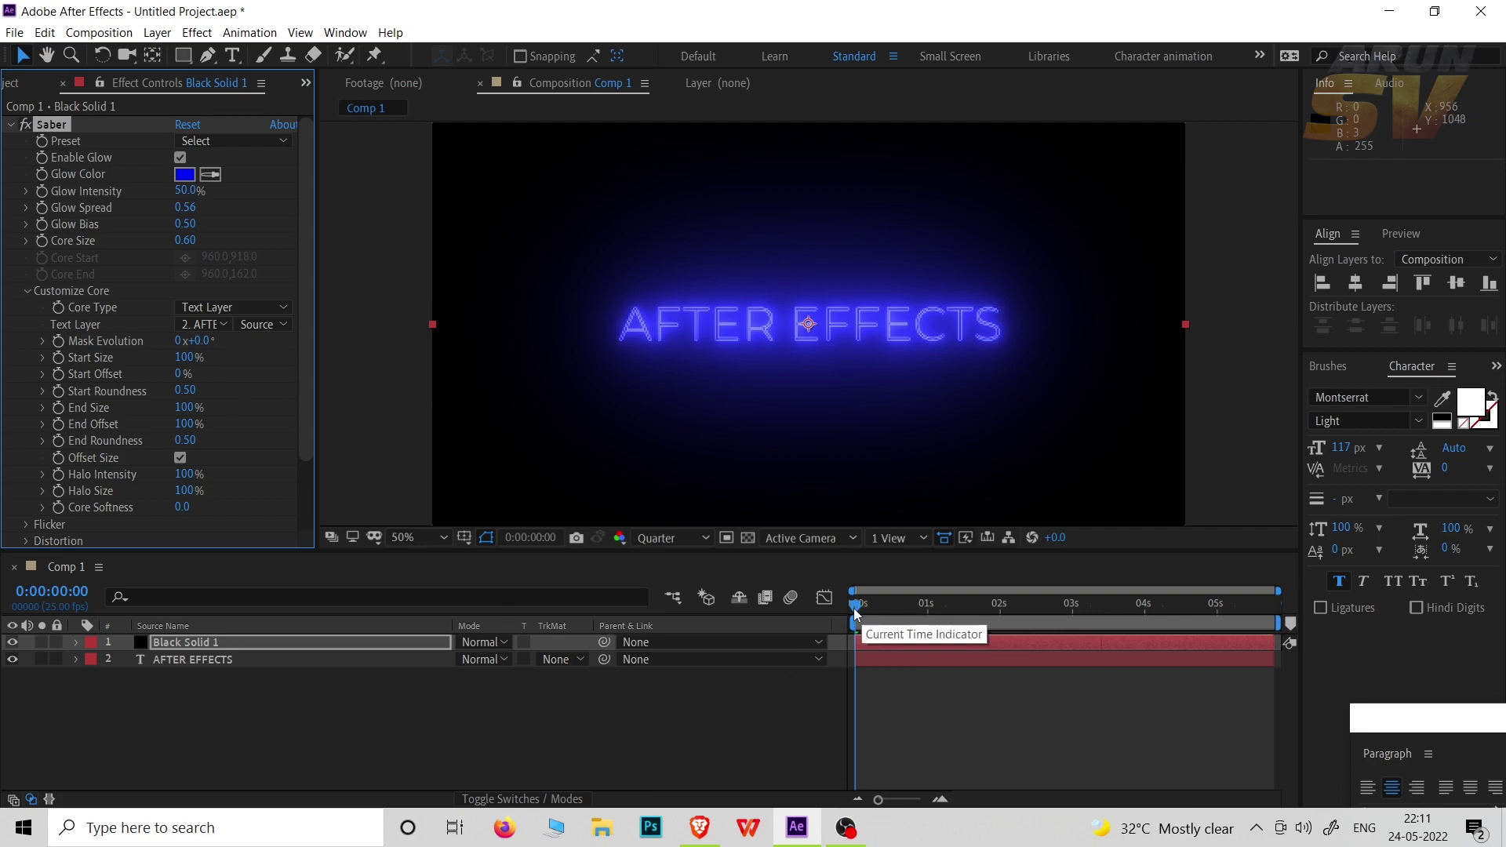
Step: Enable keyframing for the Saber Start Offset and End Offset on the black solid at 0:00:00:00
{"action": "left_click", "coordinate": [224, 643]}
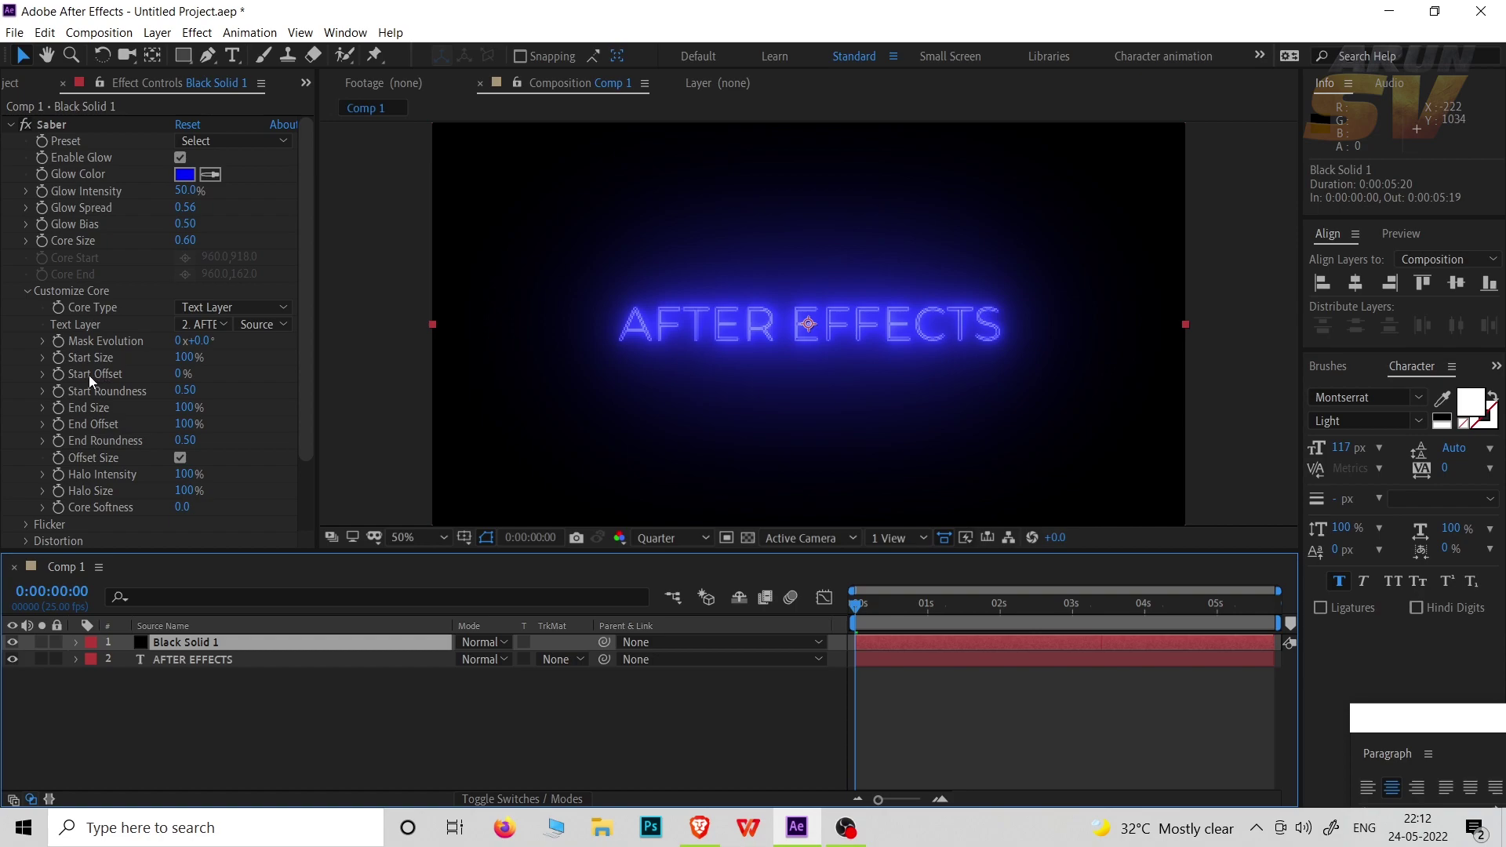
{"action": "left_click", "coordinate": [58, 374]}
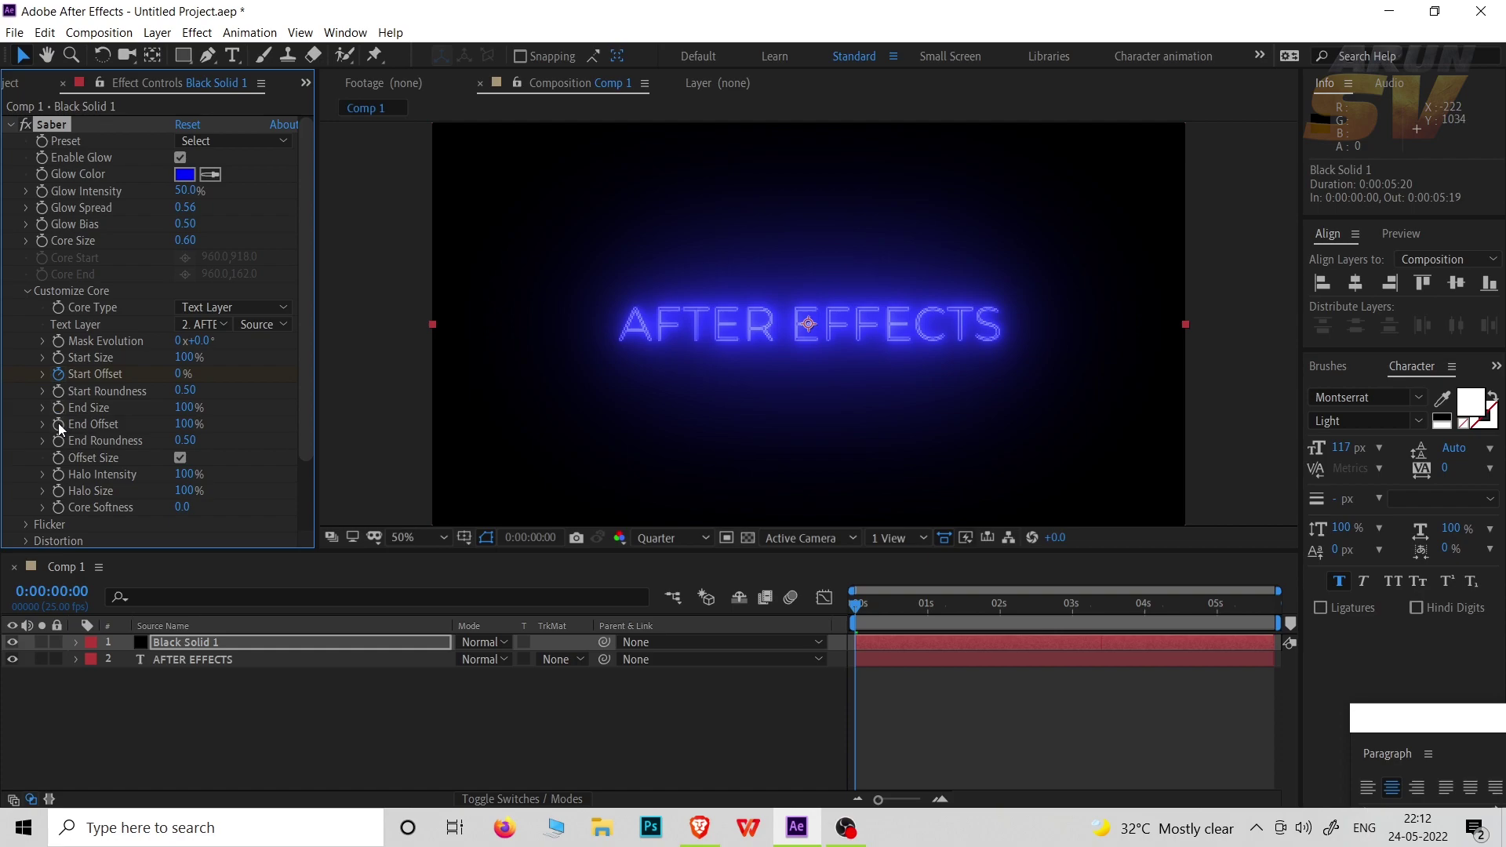
{"action": "left_click", "coordinate": [58, 424]}
Step: Keyframe both the Start Offset and the End Offset to 50% at 0:00:05:00
{"action": "left_click_drag", "start_coordinate": [860, 610], "coordinate": [1217, 605]}
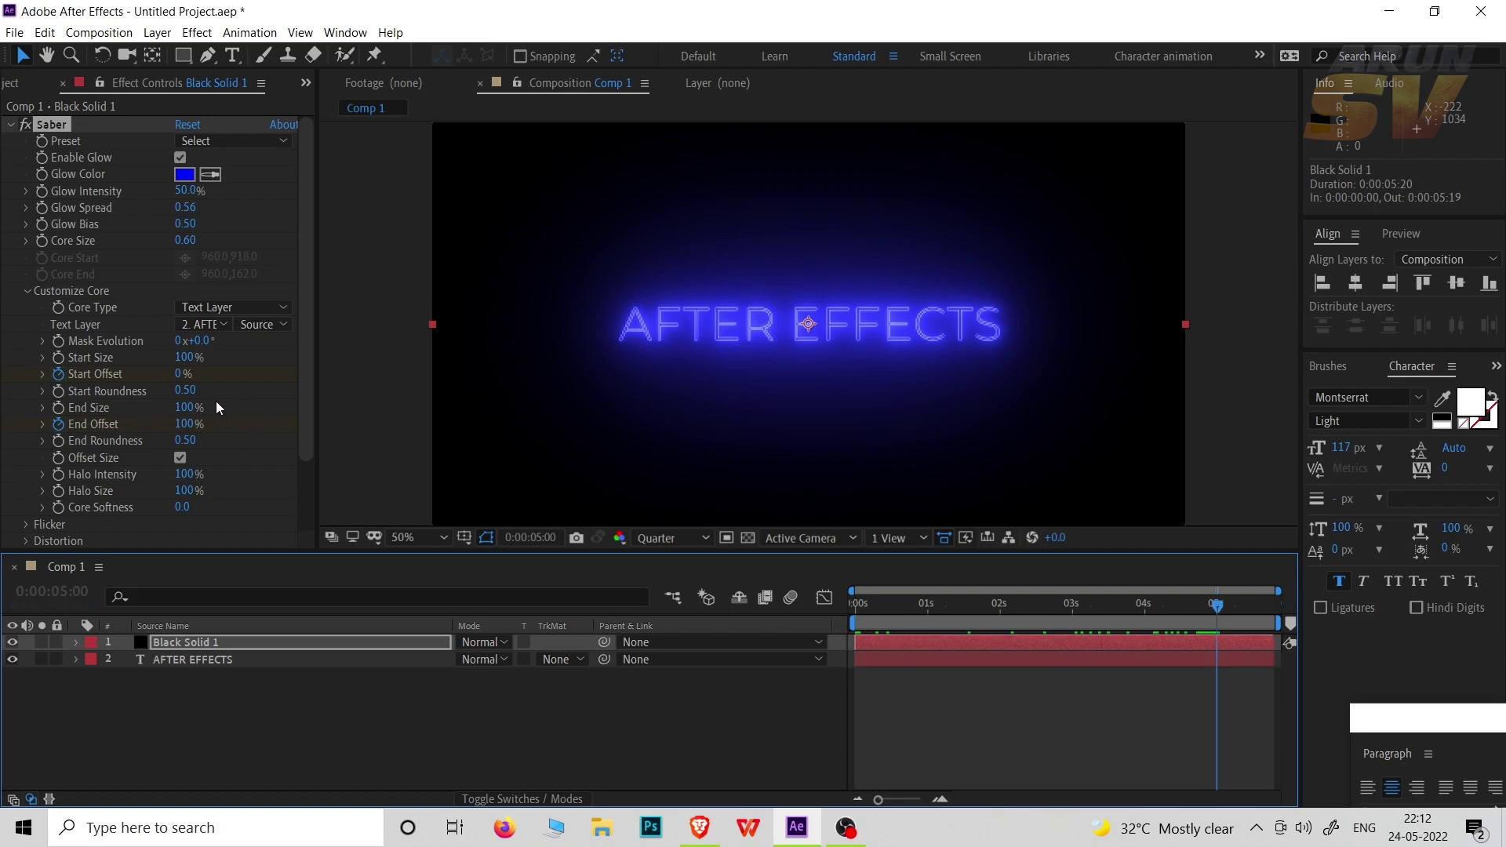
{"action": "left_click", "coordinate": [178, 374]}
{"action": "type", "text": "50"}
{"action": "key", "text": "Return"}
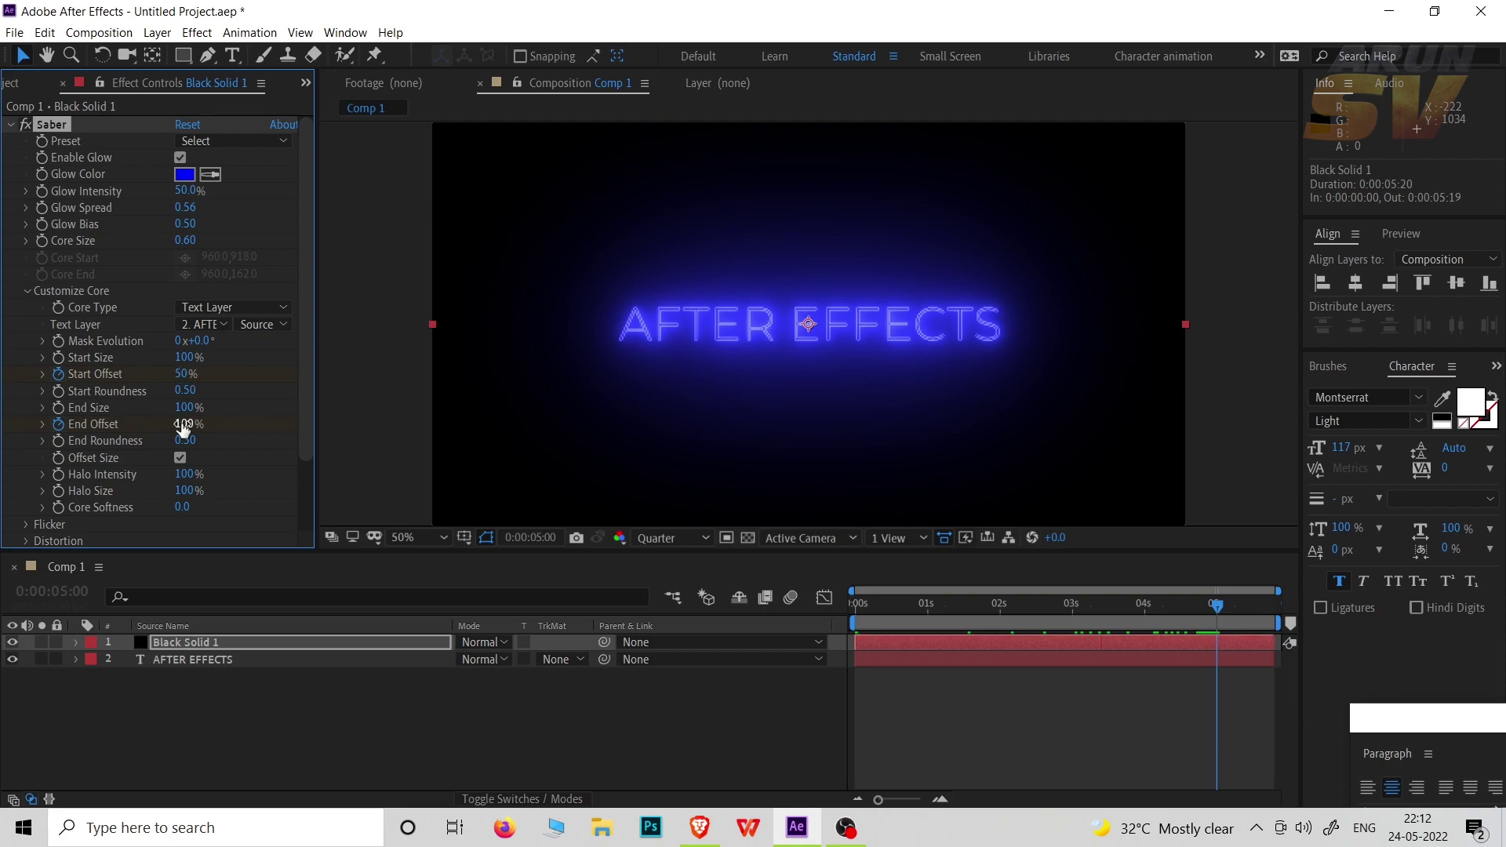
{"action": "left_click", "coordinate": [185, 424]}
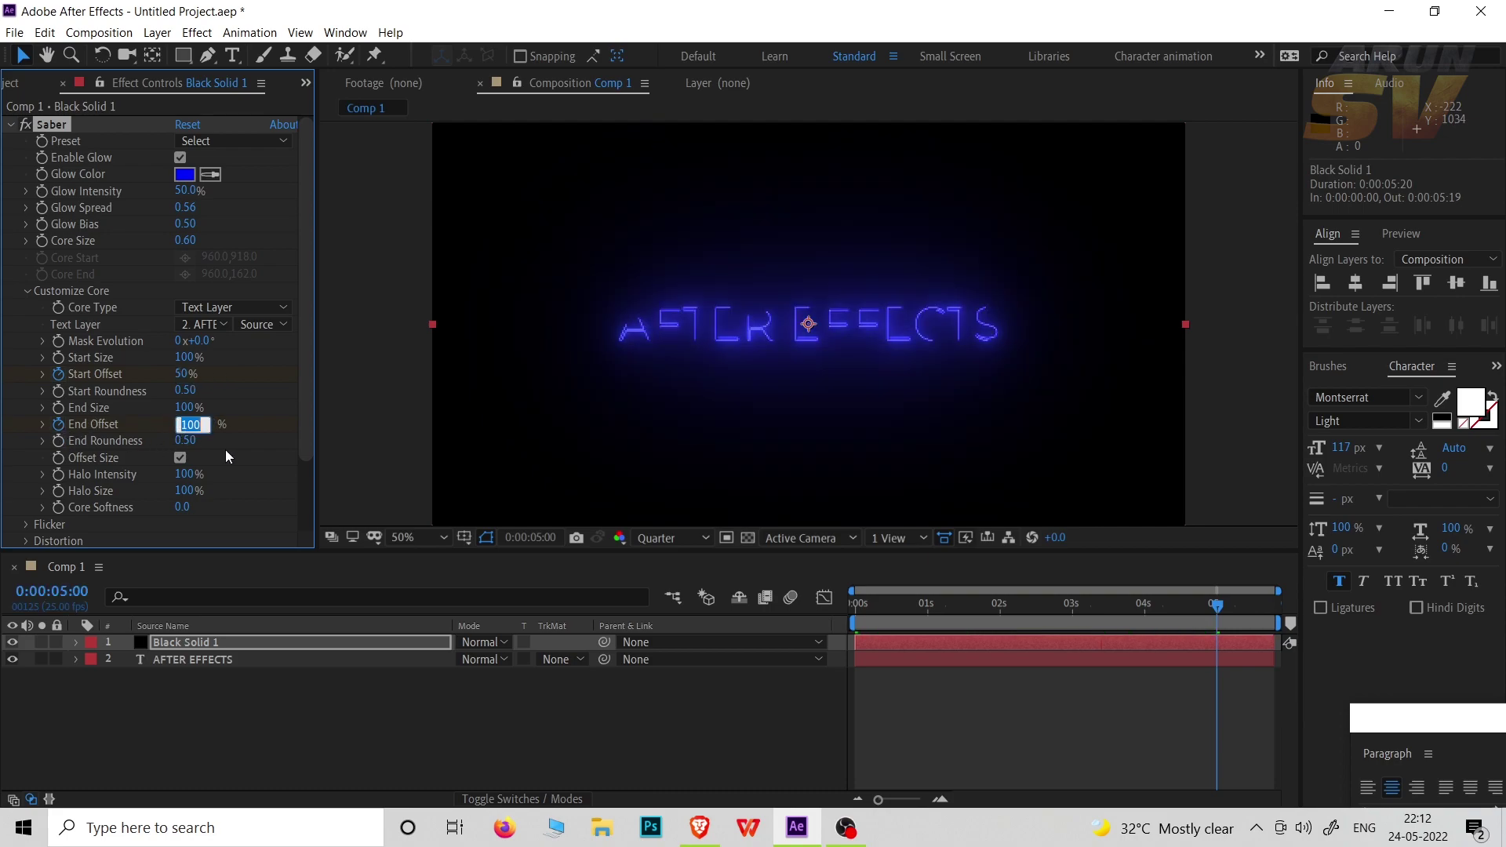
{"action": "type", "text": "50"}
{"action": "key", "text": "Return"}
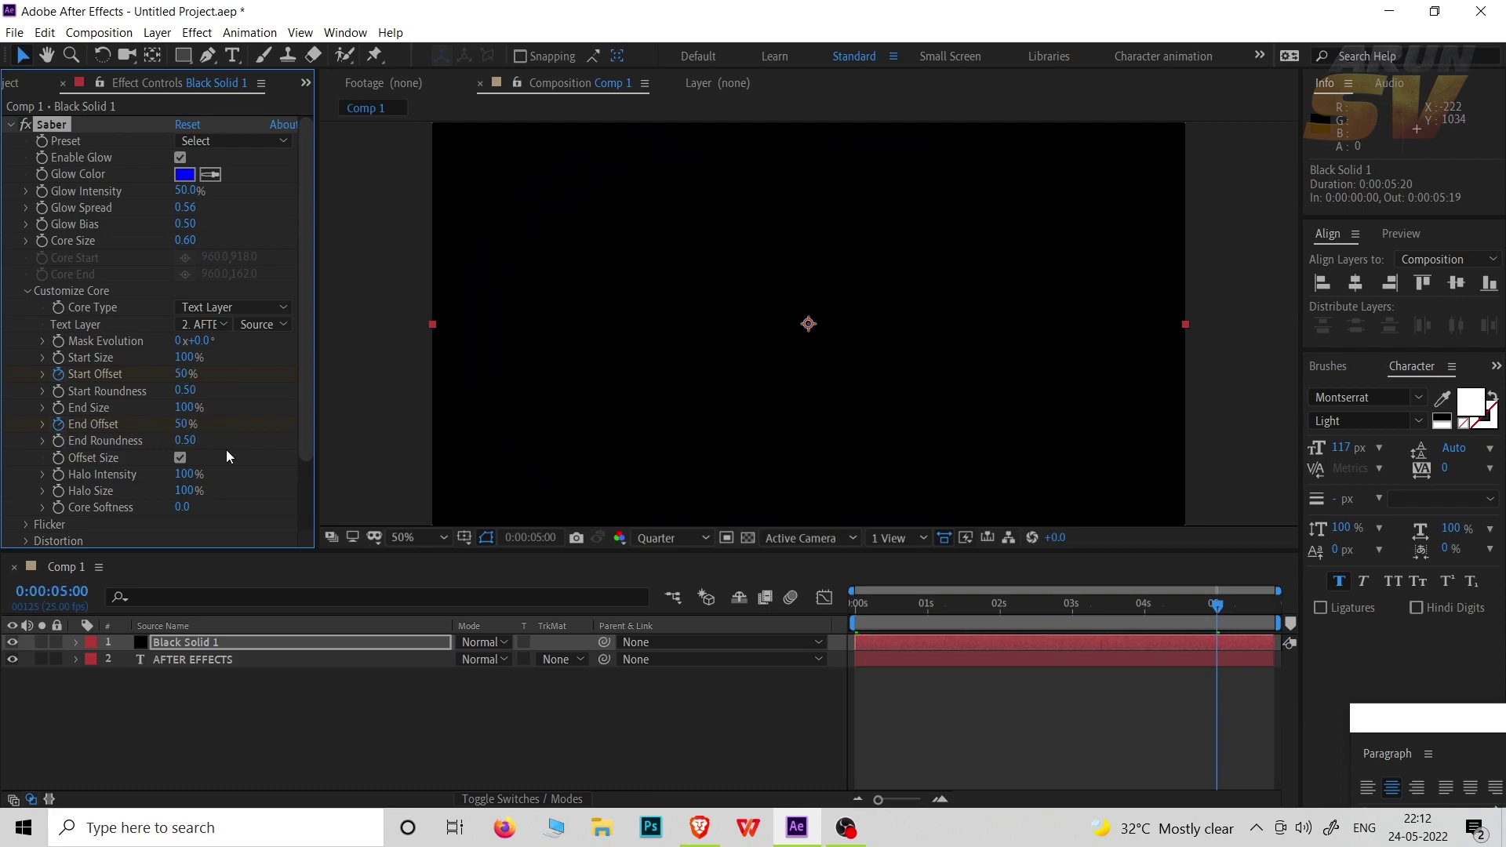
Step: Set the End Offset keyframe at 0:00:00:00 to 0% and preview the animation
{"action": "left_click_drag", "start_coordinate": [1212, 606], "coordinate": [976, 620]}
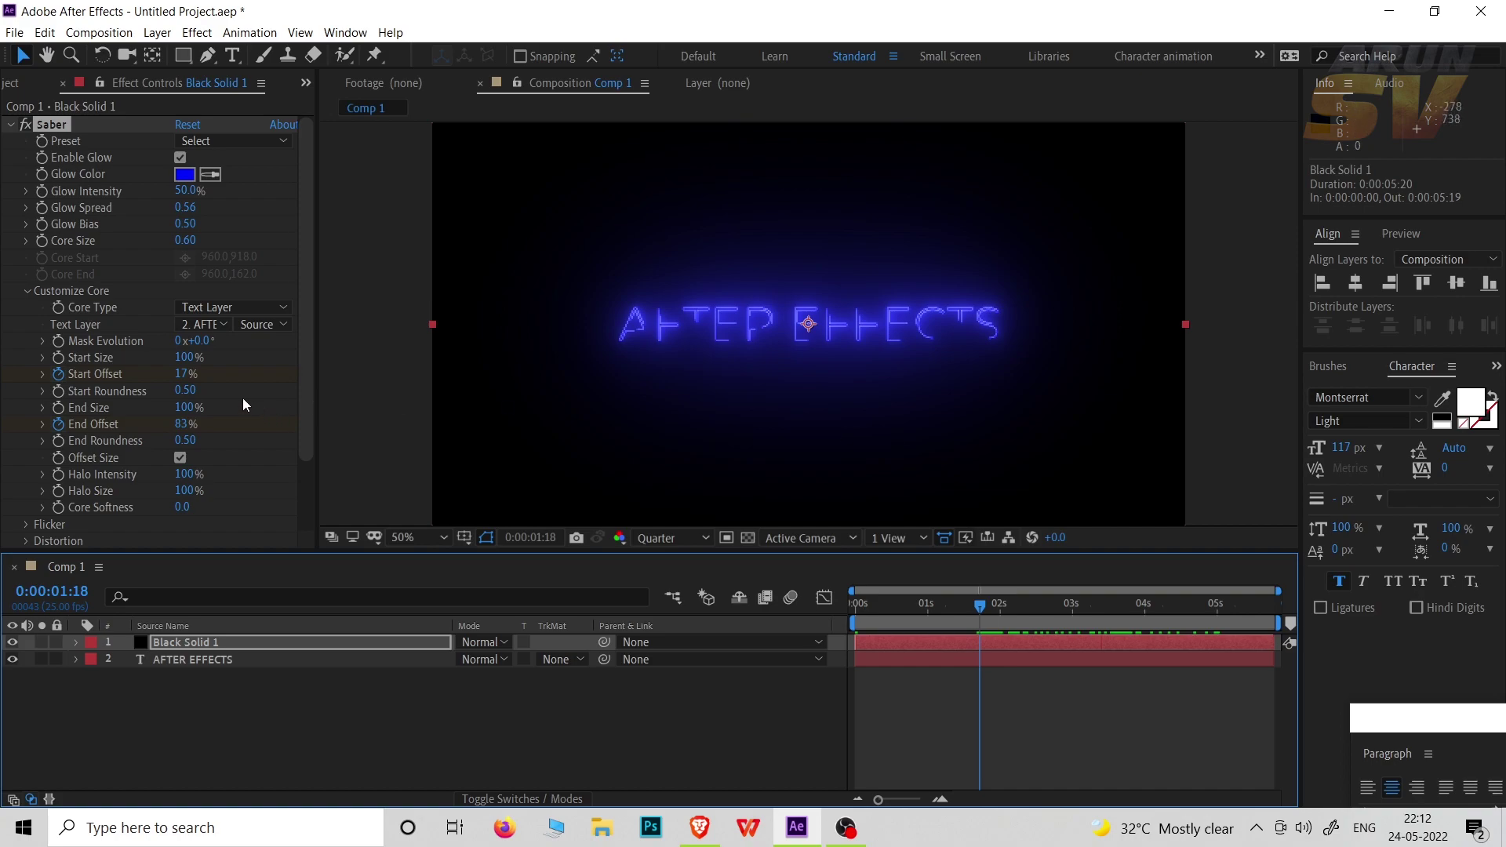
{"action": "left_click", "coordinate": [967, 609]}
{"action": "left_click_drag", "start_coordinate": [962, 608], "coordinate": [841, 614]}
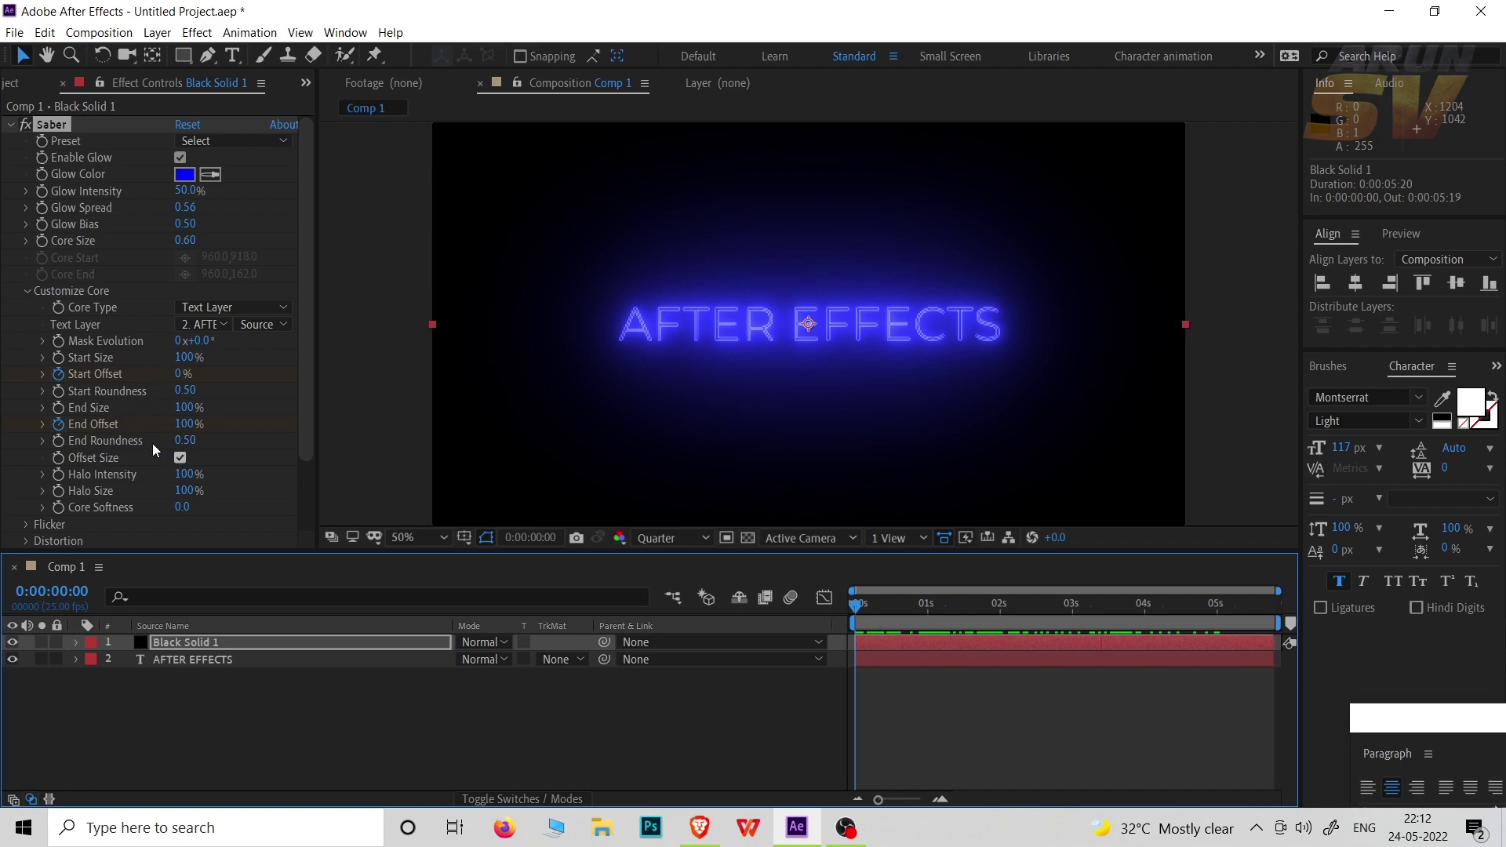
{"action": "left_click", "coordinate": [185, 424]}
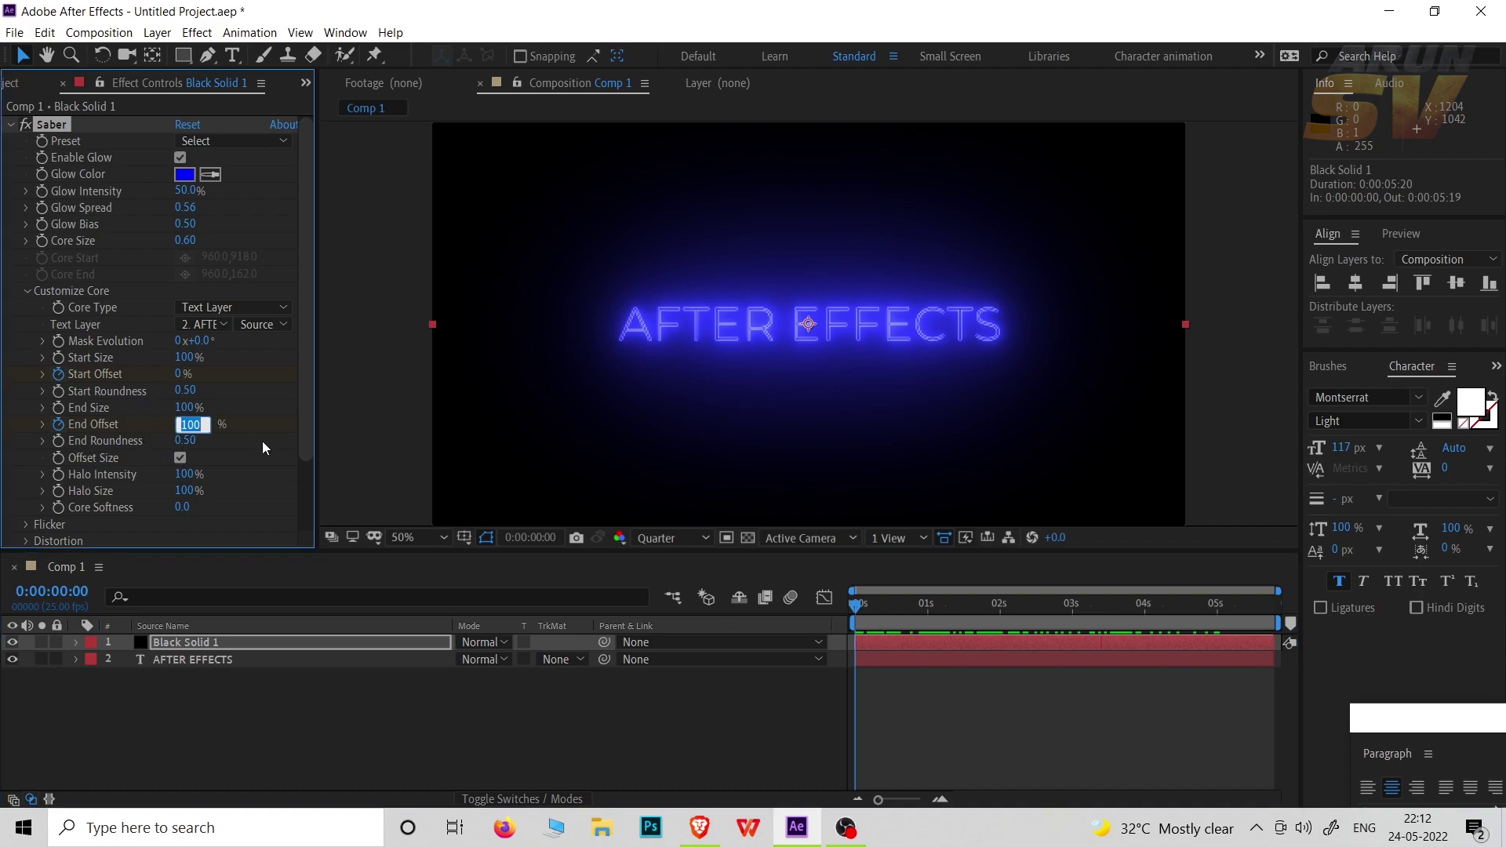
{"action": "type", "text": "0"}
{"action": "key", "text": "Return"}
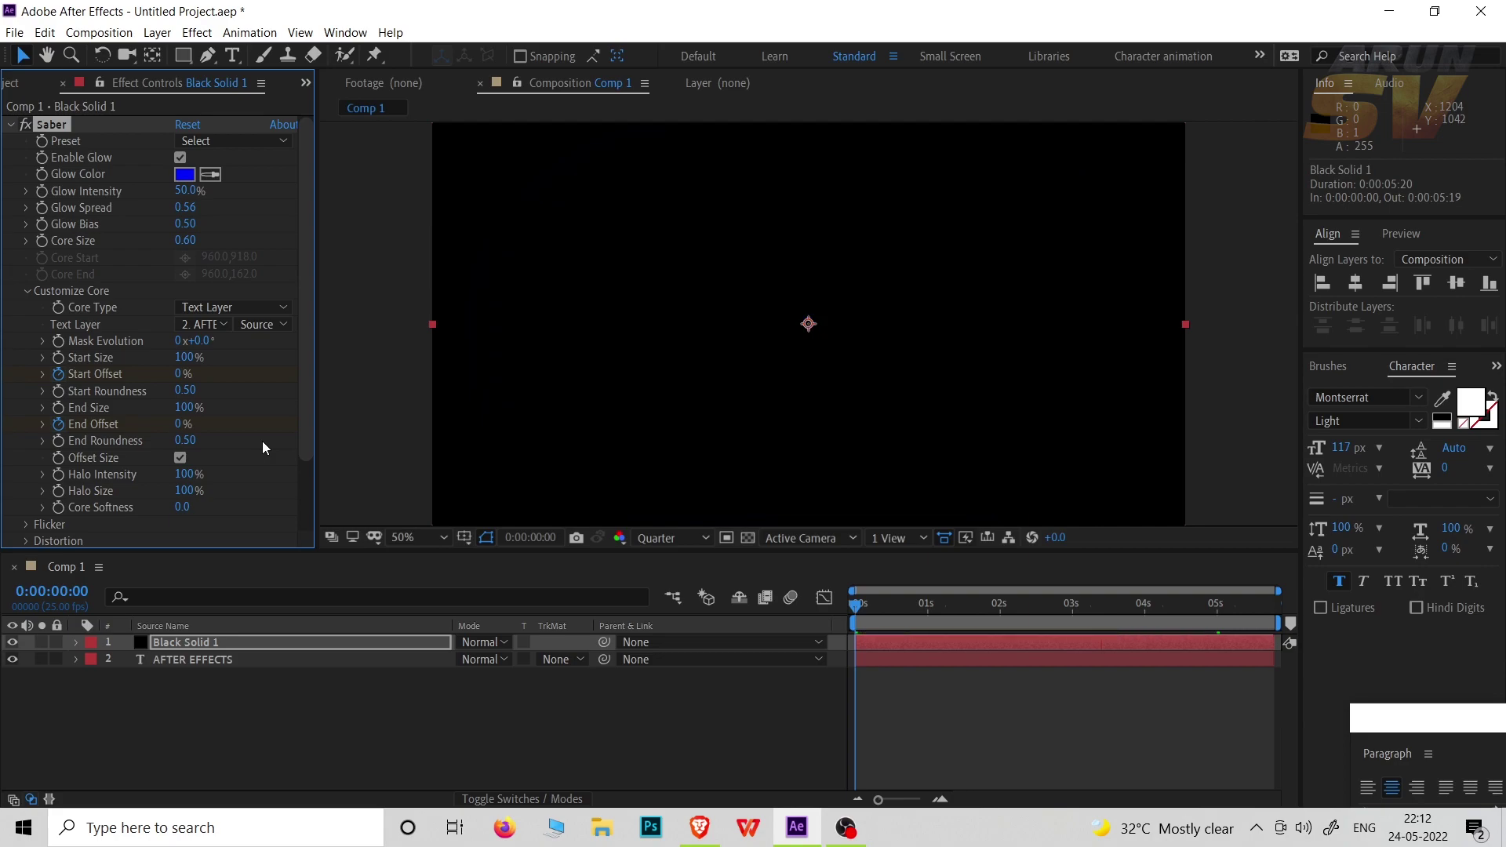
{"action": "key", "text": "space"}
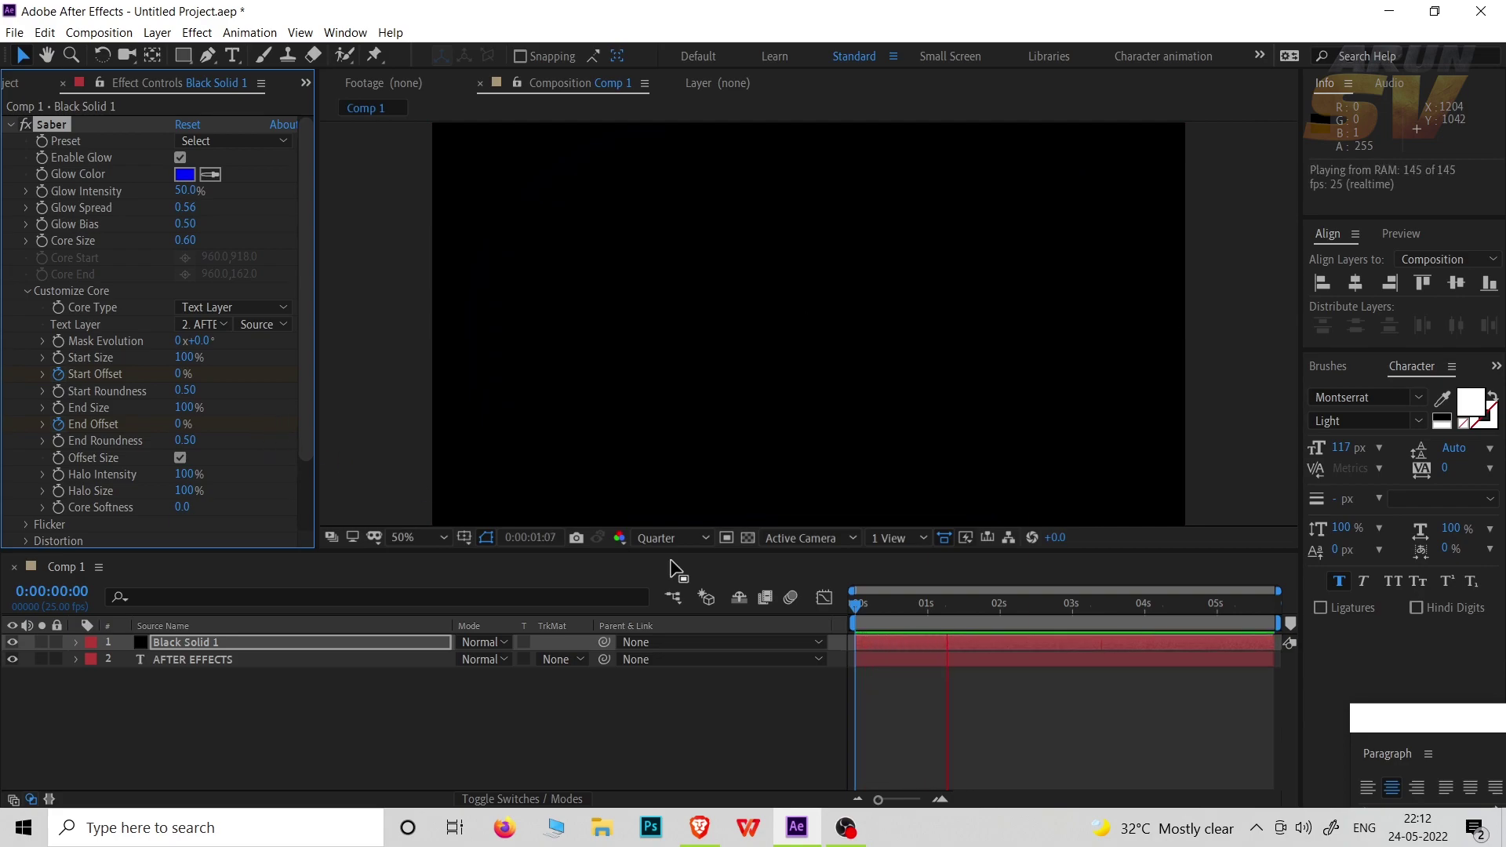
Step: Reveal the black solid's keyframes and move the first Start Offset keyframe to 0:00:01:20, checking the animation at different times
{"action": "left_click_drag", "start_coordinate": [969, 611], "coordinate": [930, 615]}
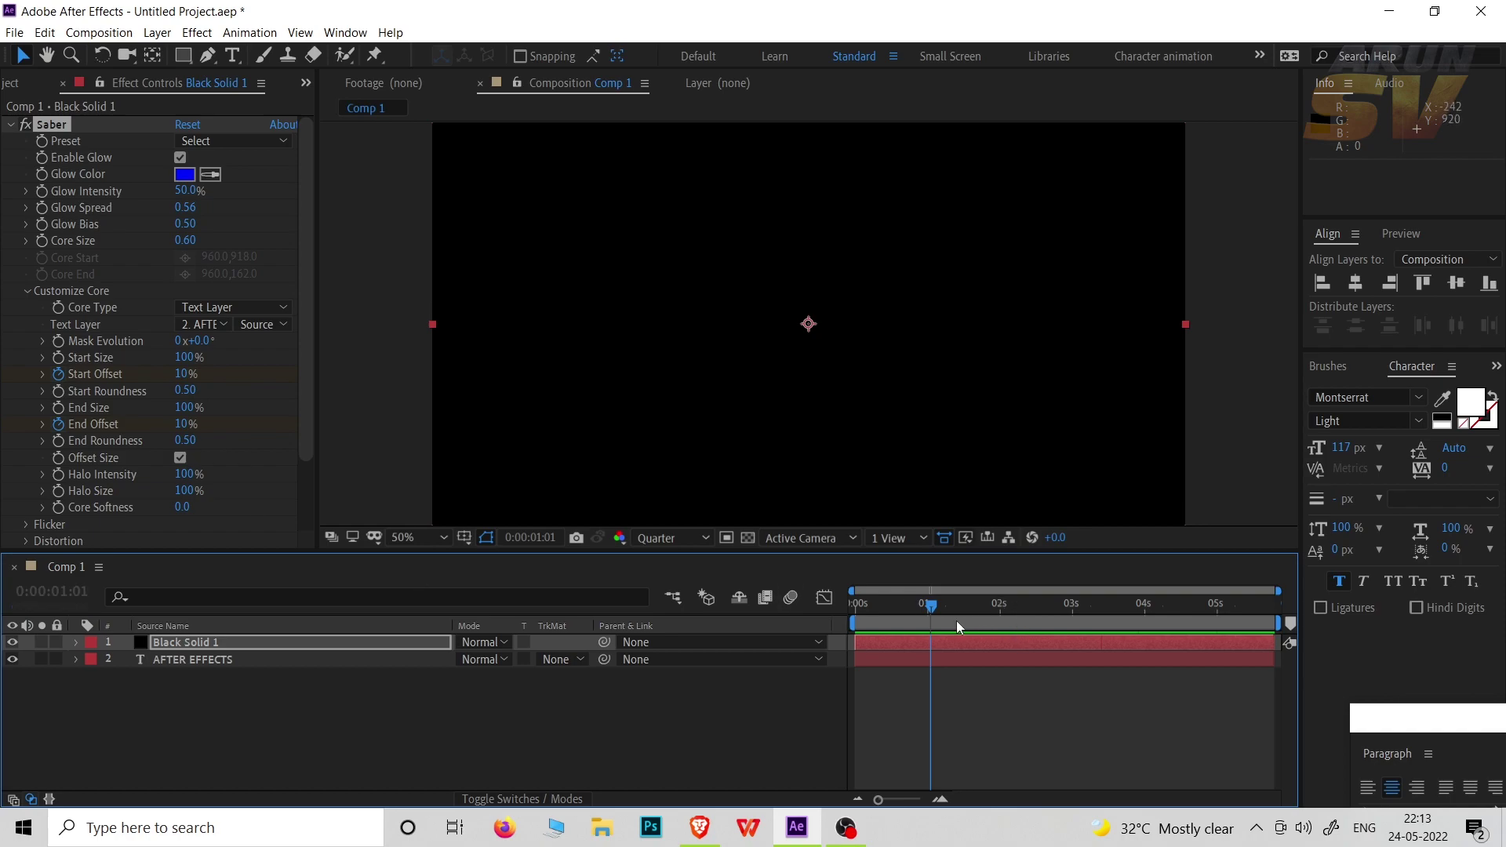
{"action": "left_click", "coordinate": [176, 646]}
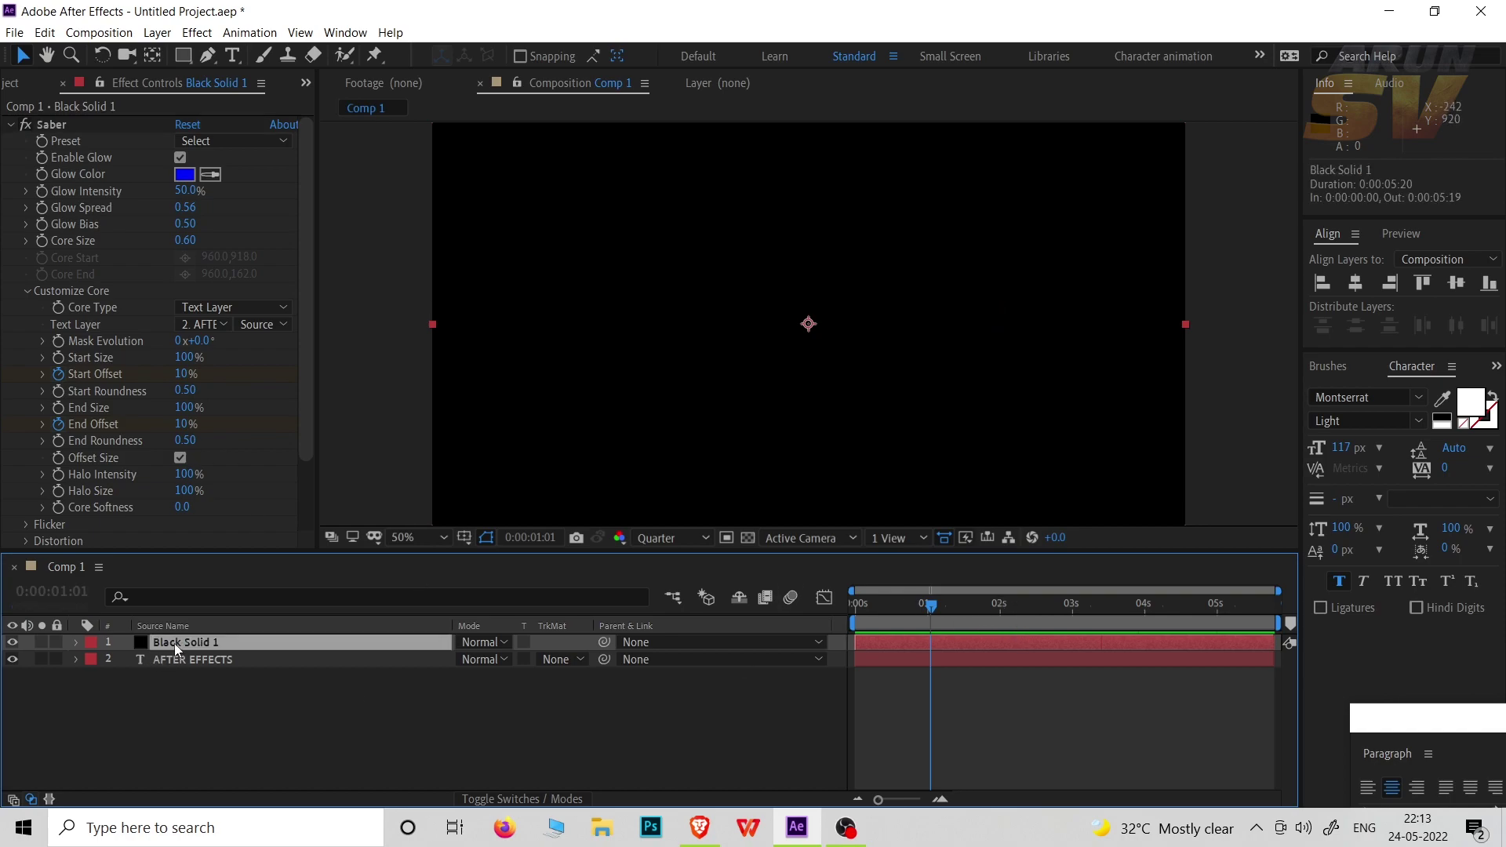
{"action": "key", "text": "u"}
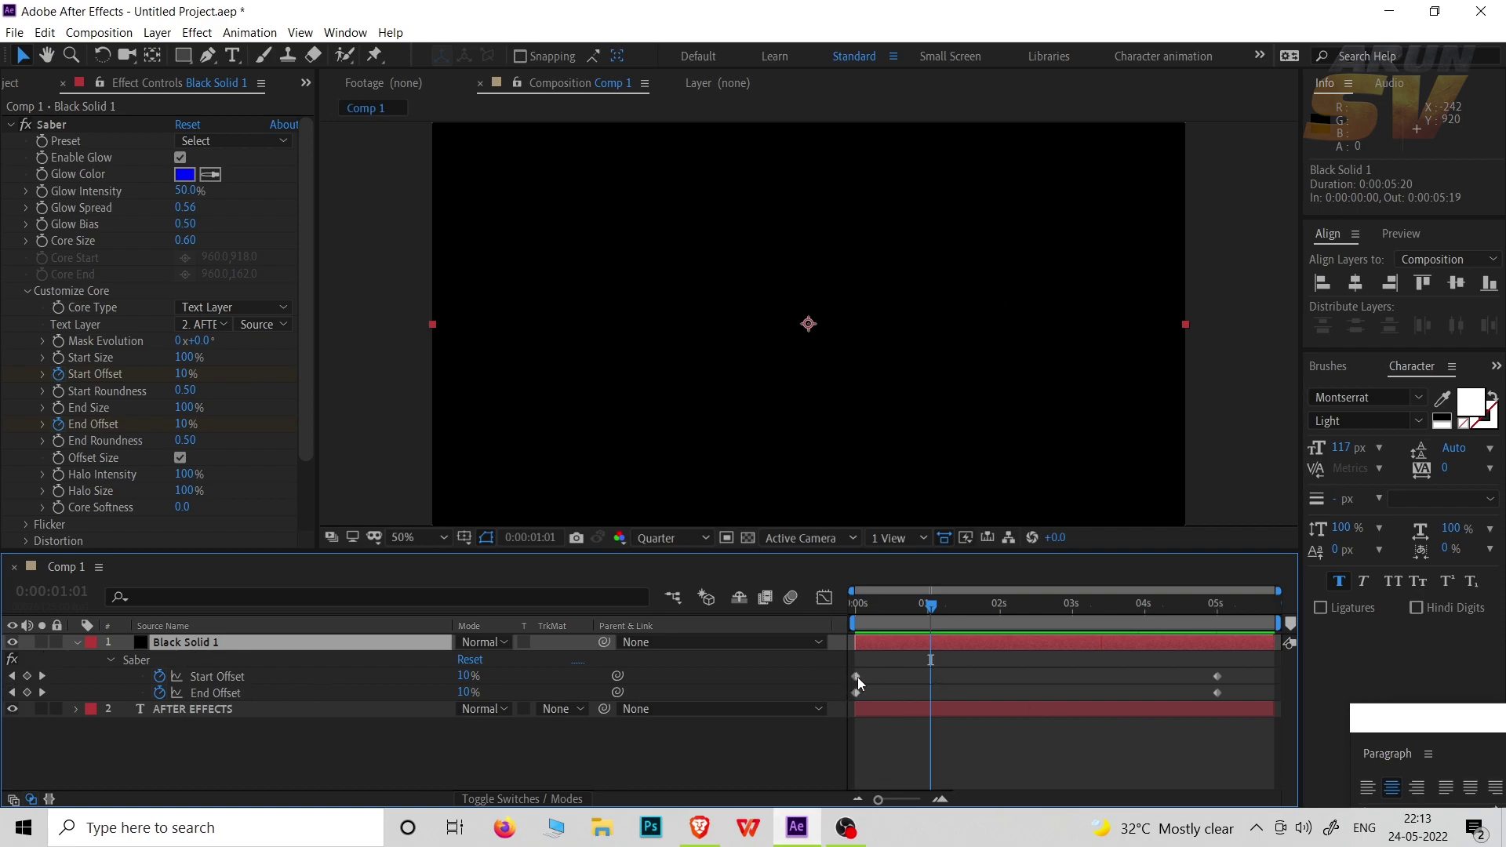
{"action": "left_click_drag", "start_coordinate": [858, 676], "coordinate": [950, 676]}
{"action": "left_click_drag", "start_coordinate": [930, 605], "coordinate": [993, 608]}
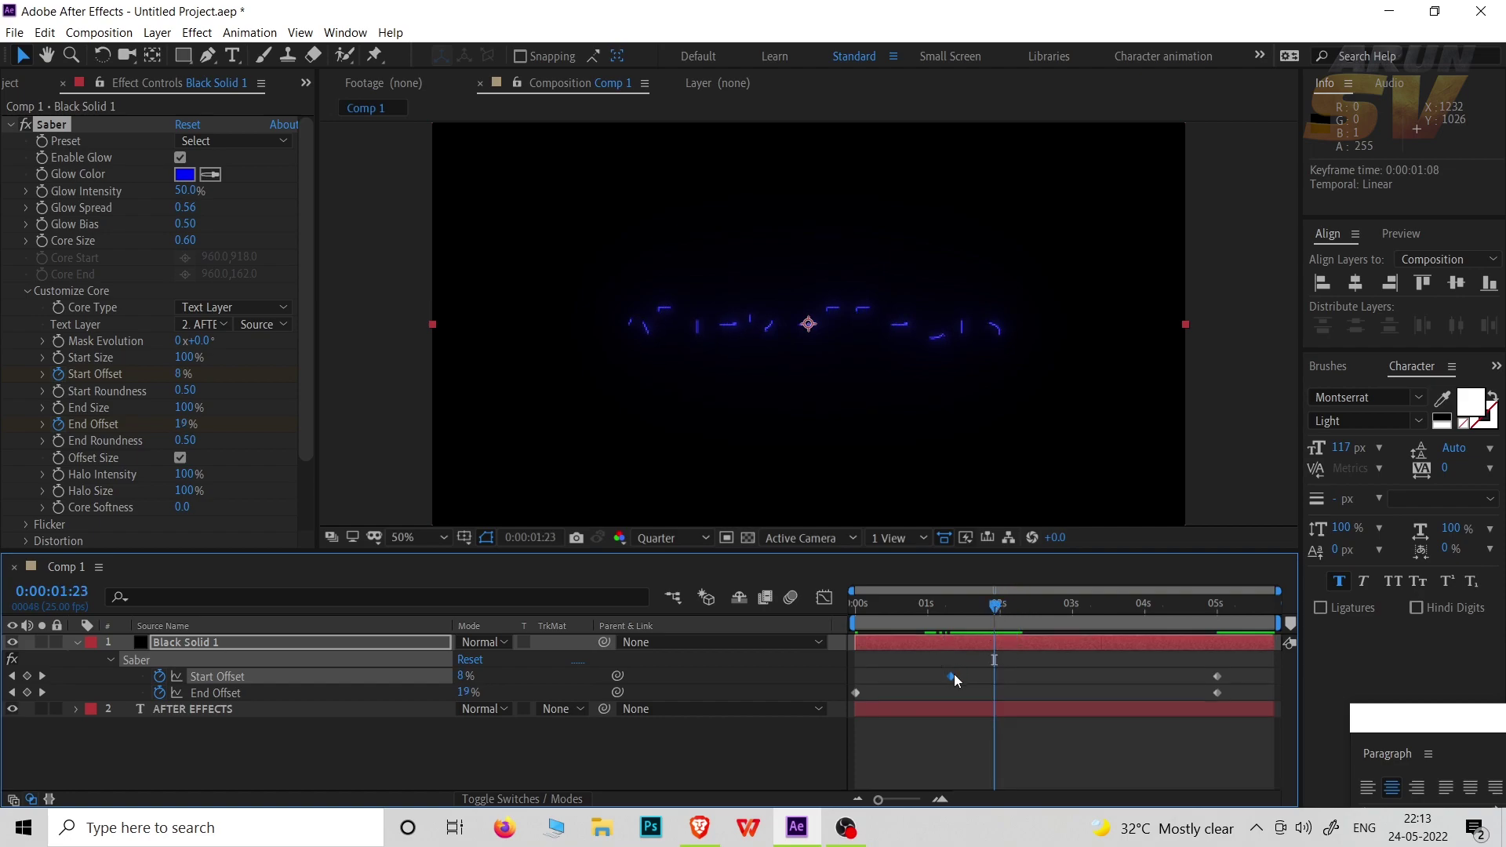
{"action": "left_click_drag", "start_coordinate": [953, 675], "coordinate": [1005, 669]}
{"action": "left_click_drag", "start_coordinate": [995, 608], "coordinate": [962, 610]}
{"action": "key", "text": "space"}
{"action": "left_click", "coordinate": [980, 607]}
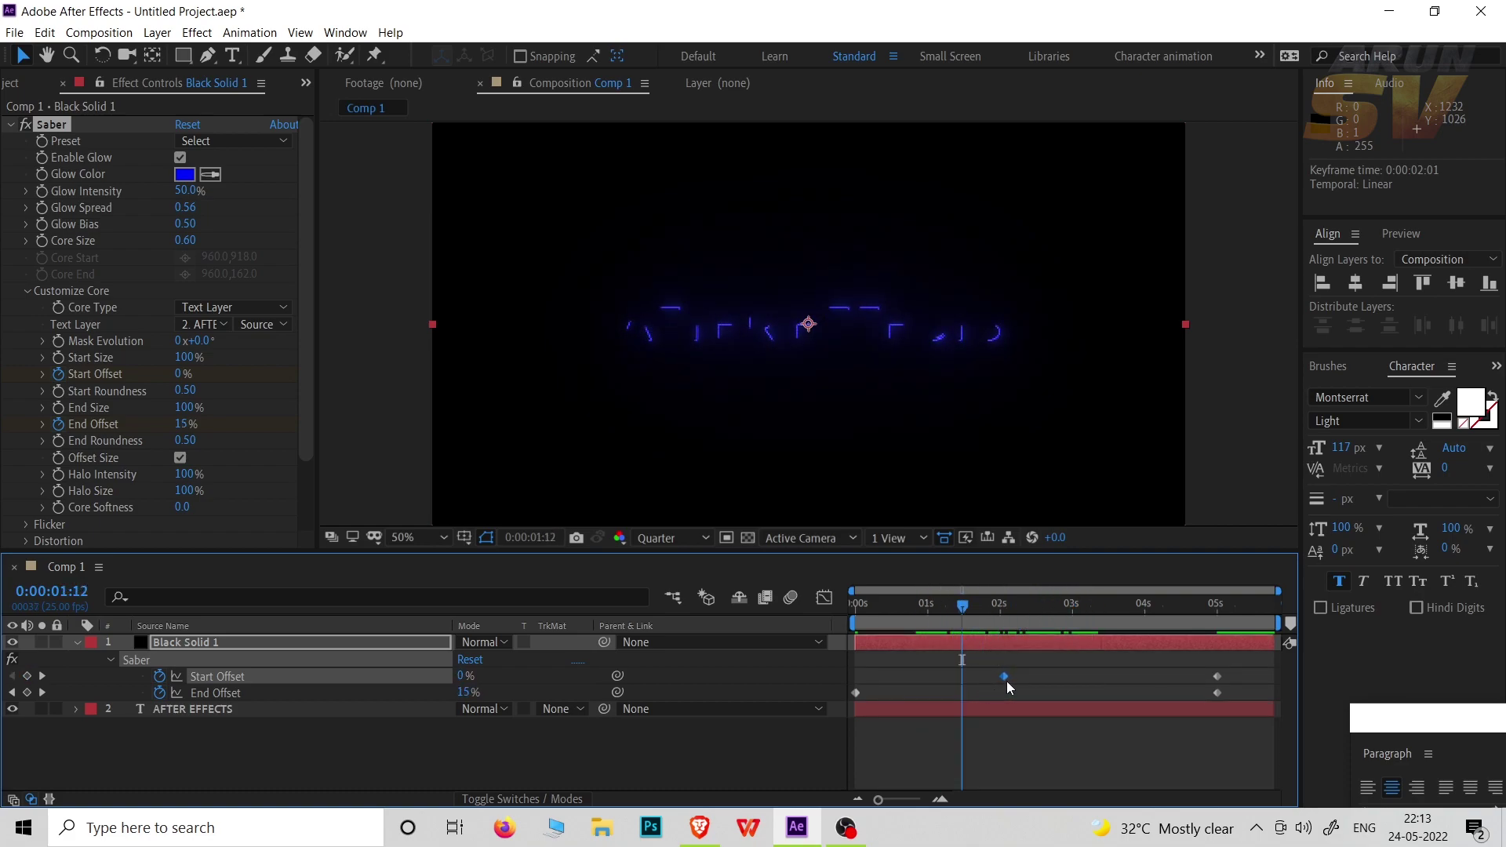
{"action": "left_click_drag", "start_coordinate": [1005, 677], "coordinate": [986, 677]}
{"action": "mouse_move", "coordinate": [963, 608]}
{"action": "left_mouse_down"}
{"action": "mouse_move", "coordinate": [1082, 607]}
{"action": "mouse_move", "coordinate": [946, 619]}
{"action": "left_mouse_up"}
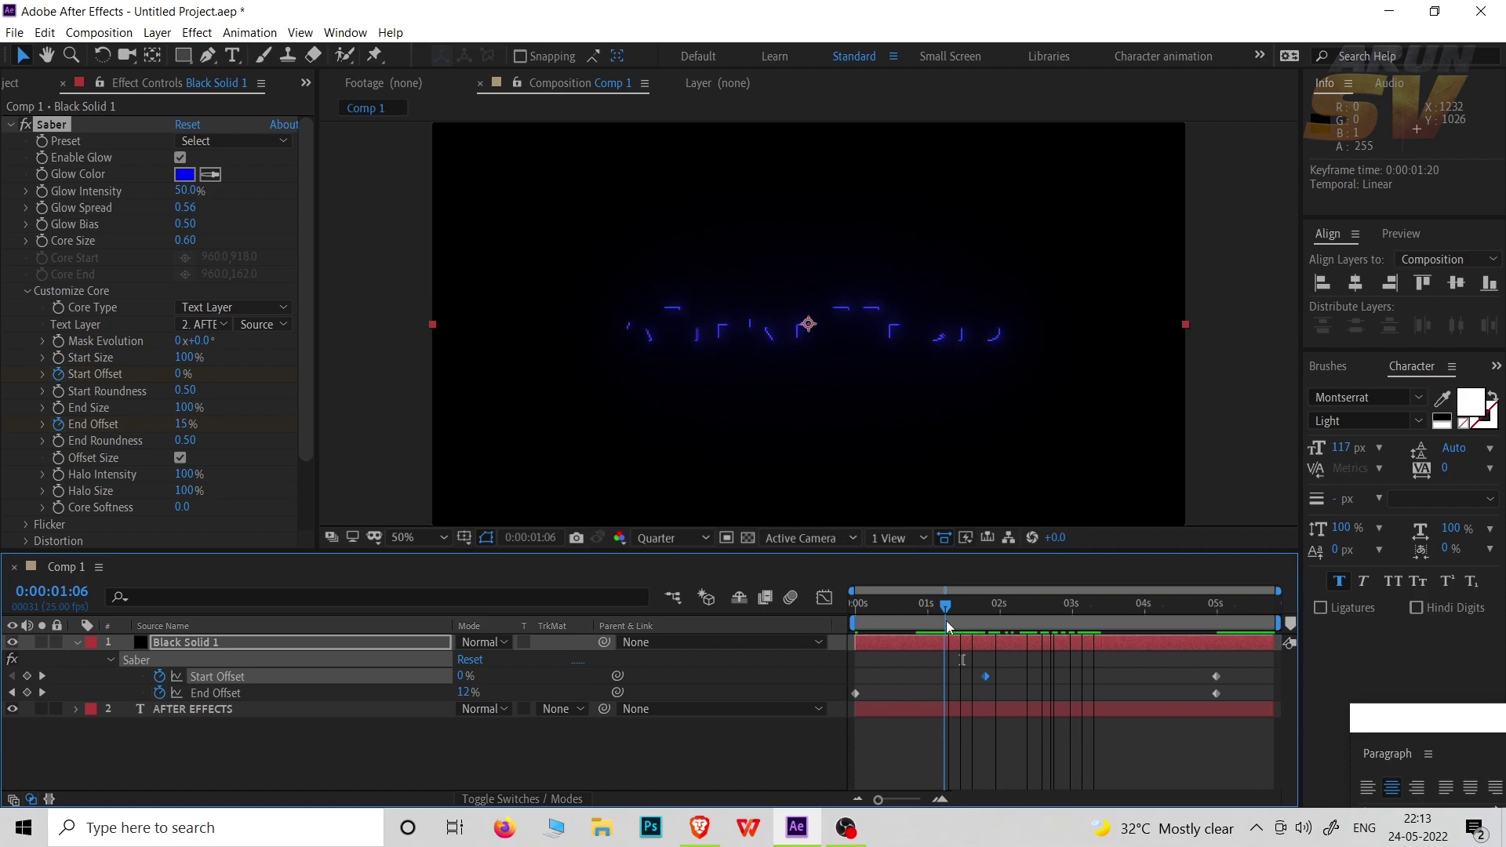
Step: Find the Set Matte effect and apply it to the black solid layer
{"action": "left_click", "coordinate": [237, 643]}
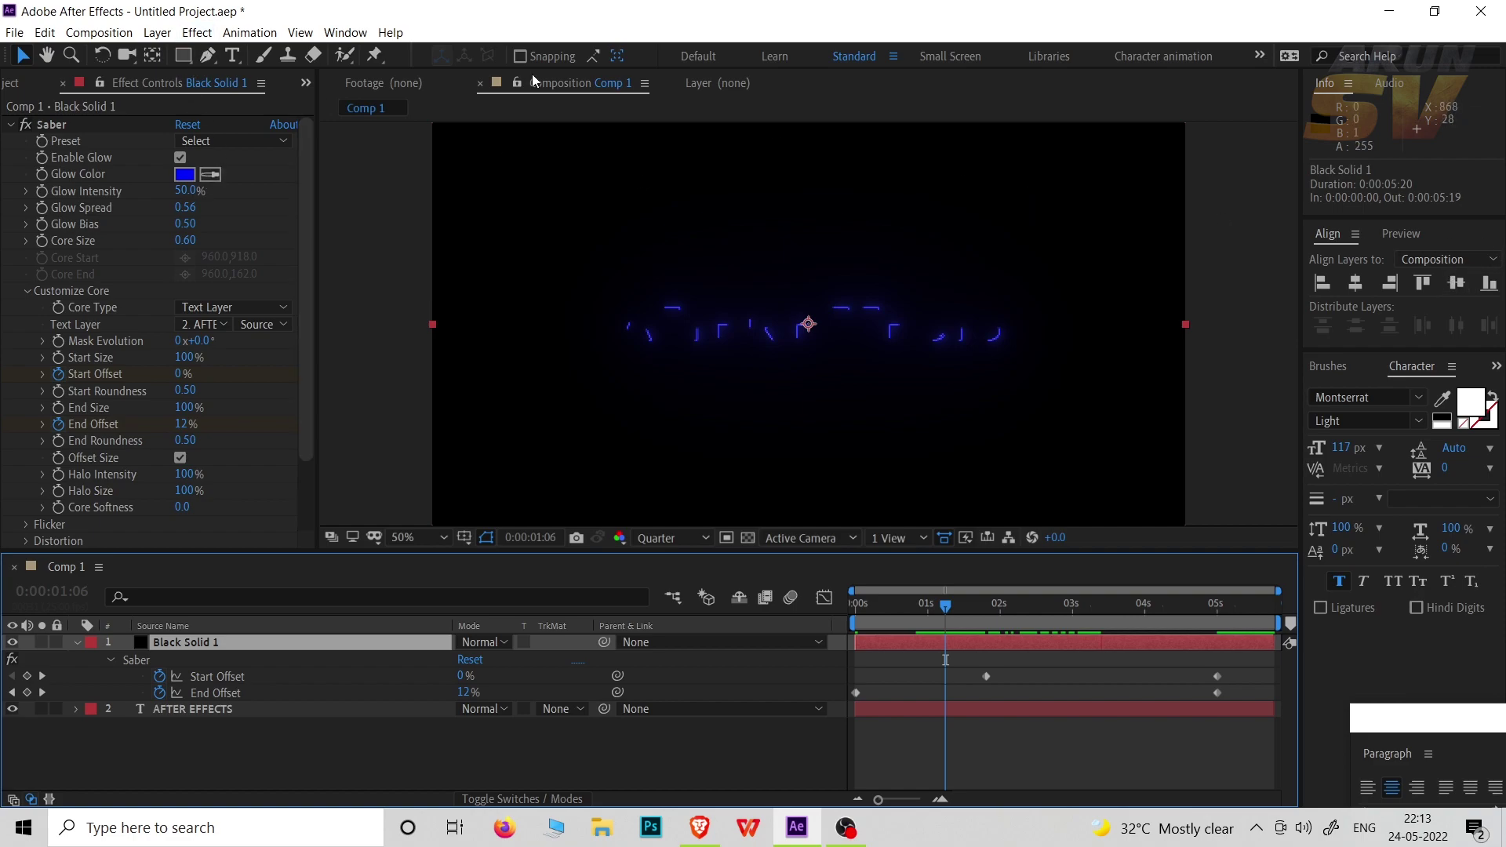
{"action": "left_click", "coordinate": [345, 32]}
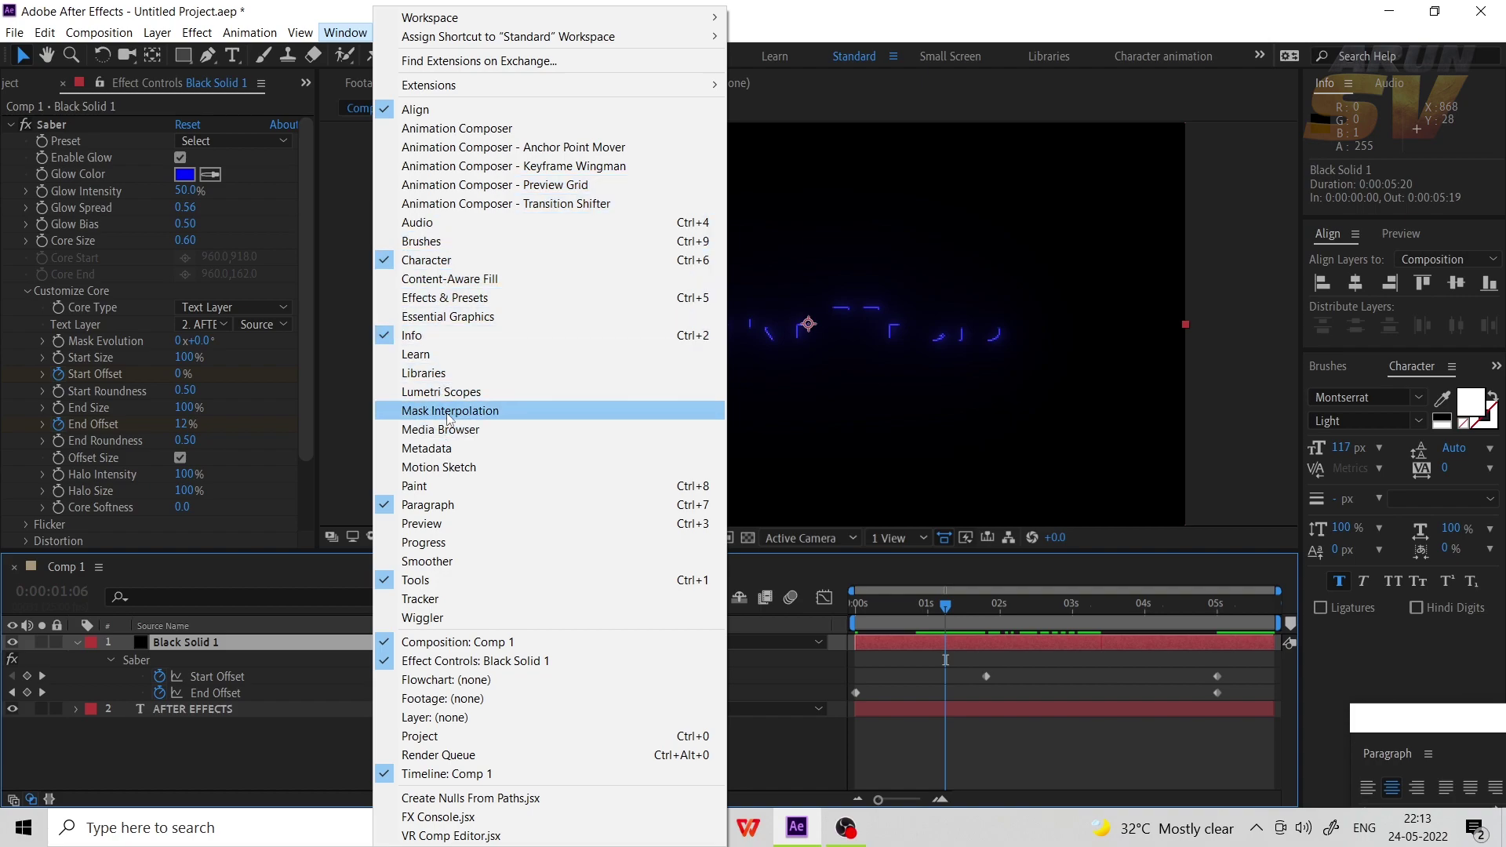
{"action": "left_click", "coordinate": [434, 298]}
{"action": "left_click", "coordinate": [1410, 390]}
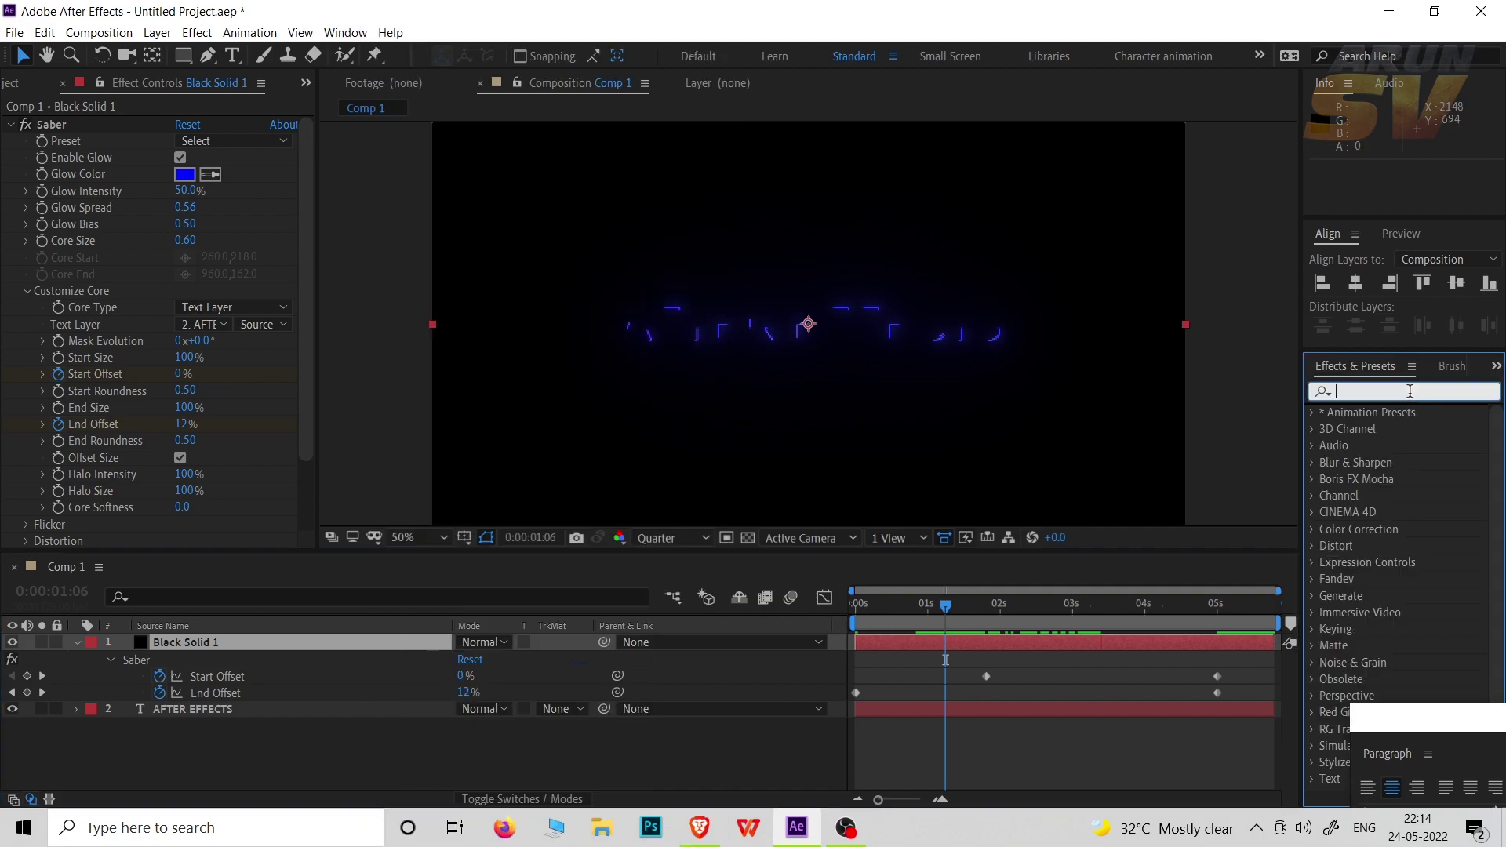
{"action": "type", "text": "set"}
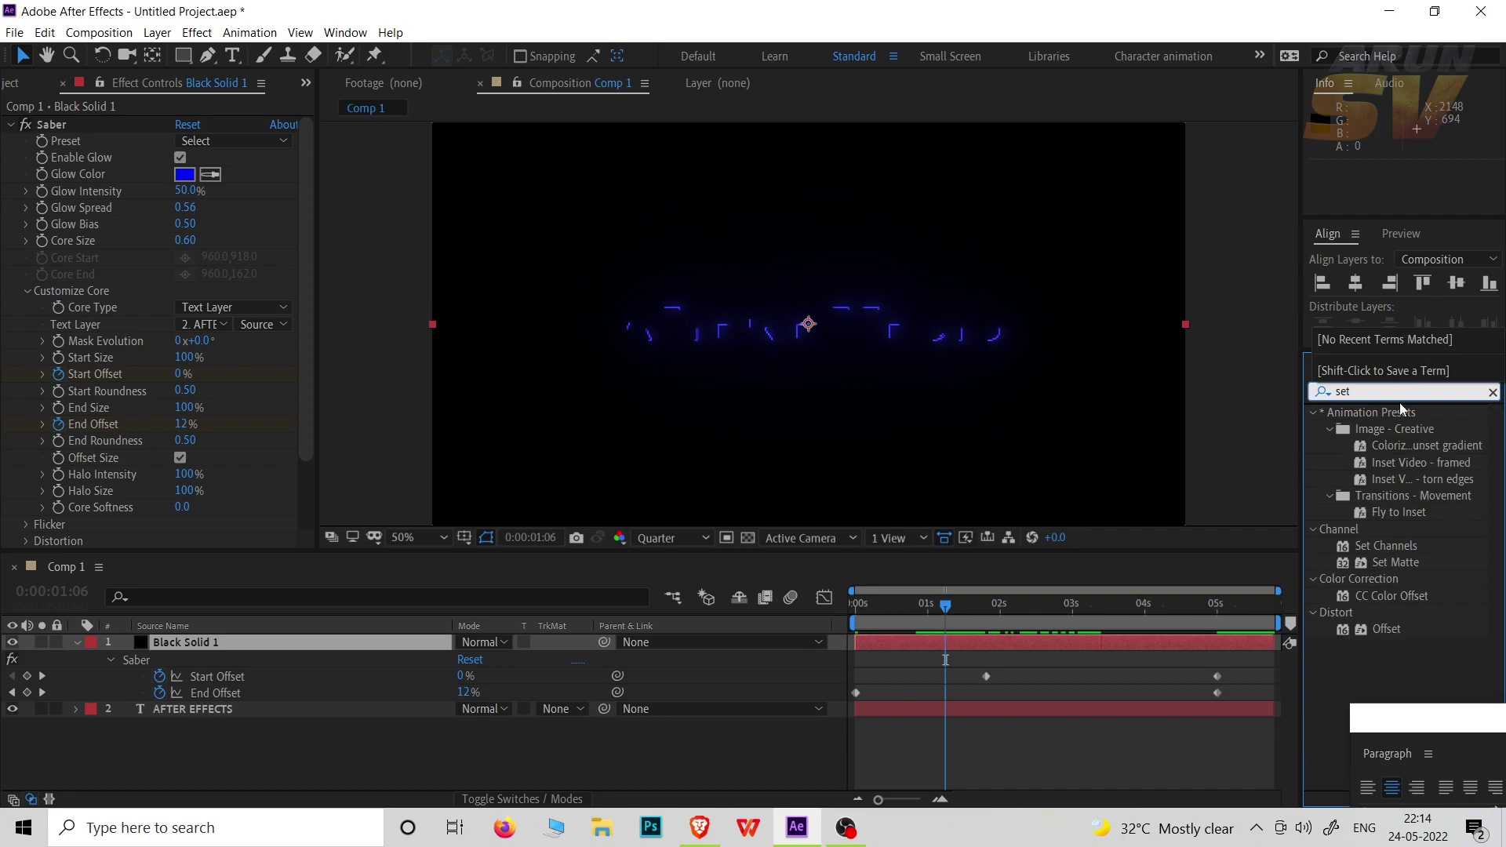
{"action": "double_click", "coordinate": [1385, 562]}
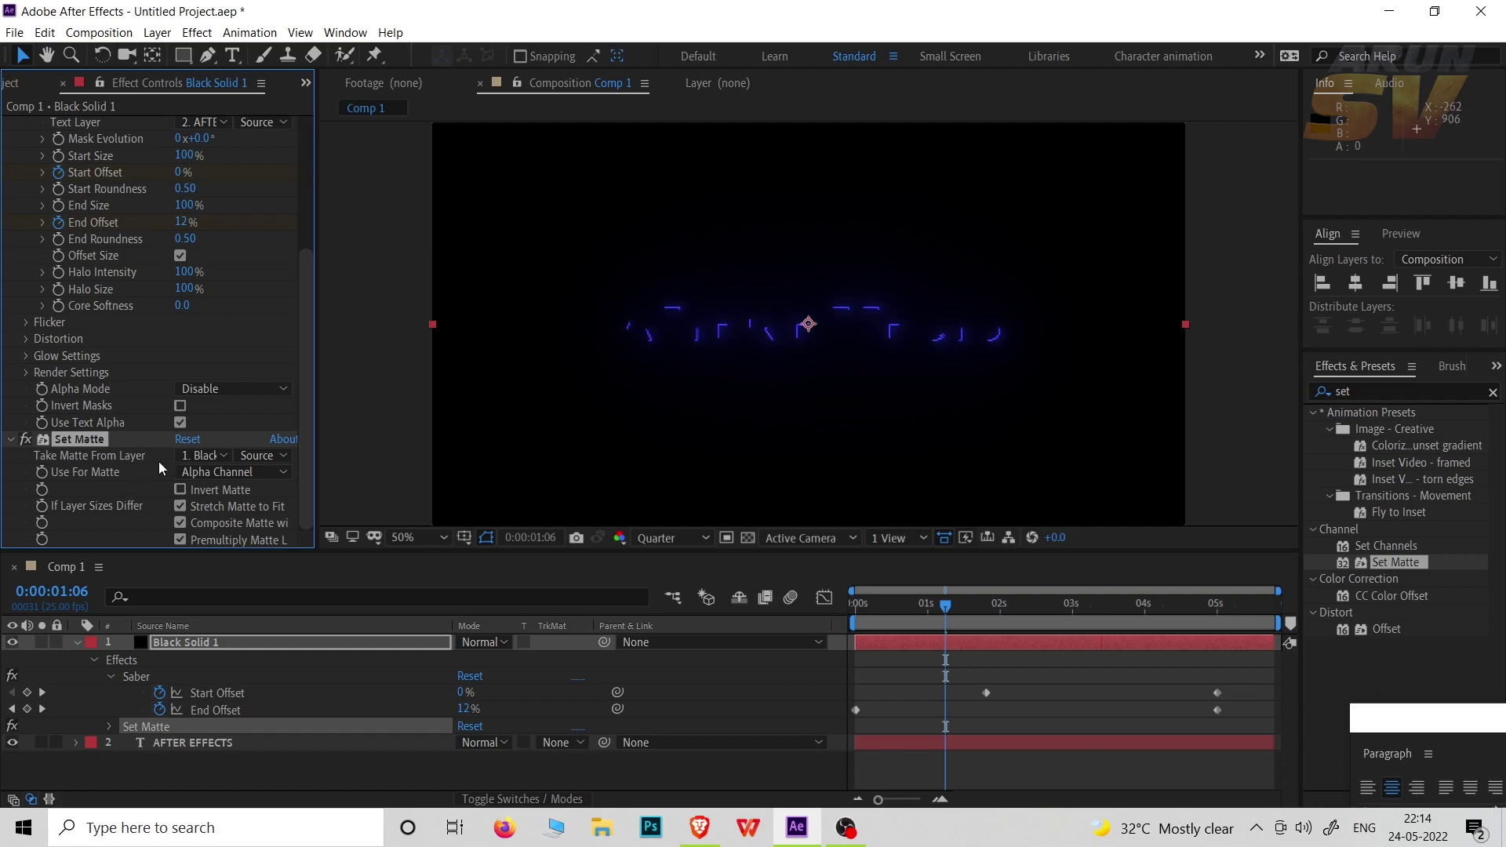
Step: Make Set Matte take its matte from the AFTER EFFECTS text layer, using the alpha channel
{"action": "left_click", "coordinate": [266, 472]}
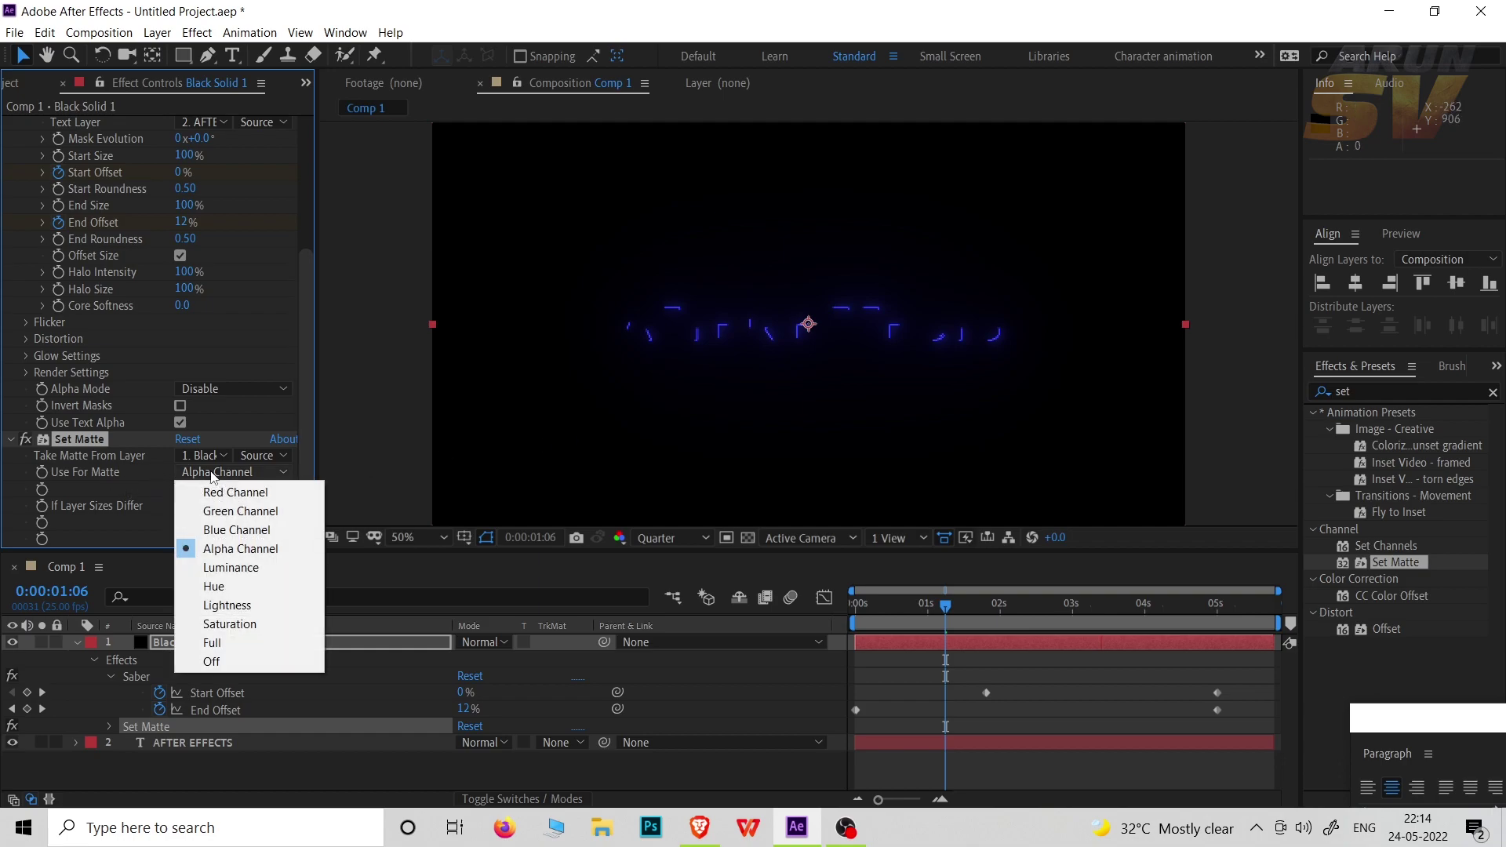
{"action": "left_click", "coordinate": [202, 456]}
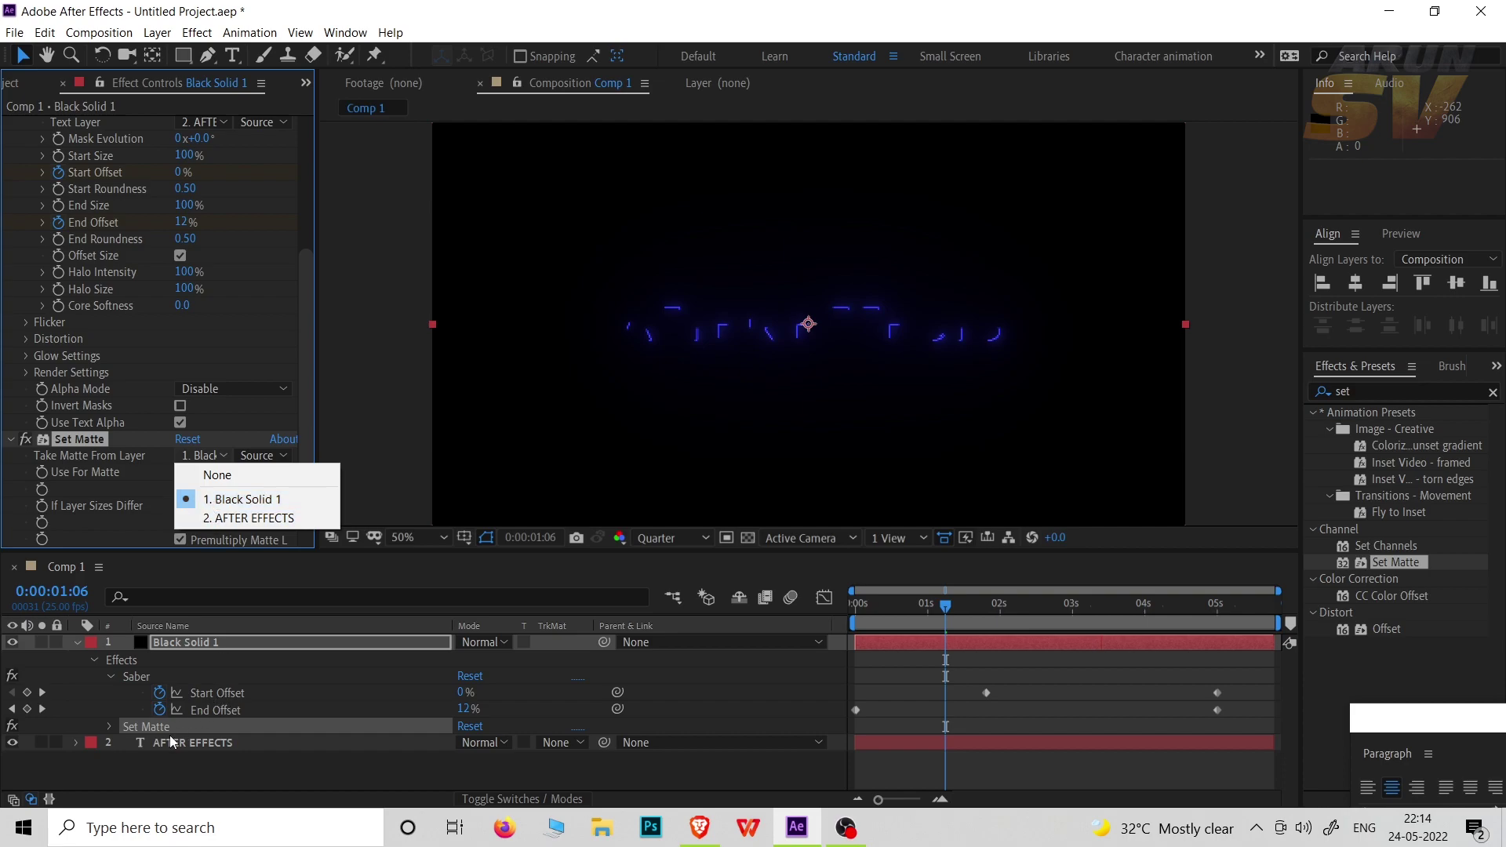
{"action": "left_click", "coordinate": [221, 519]}
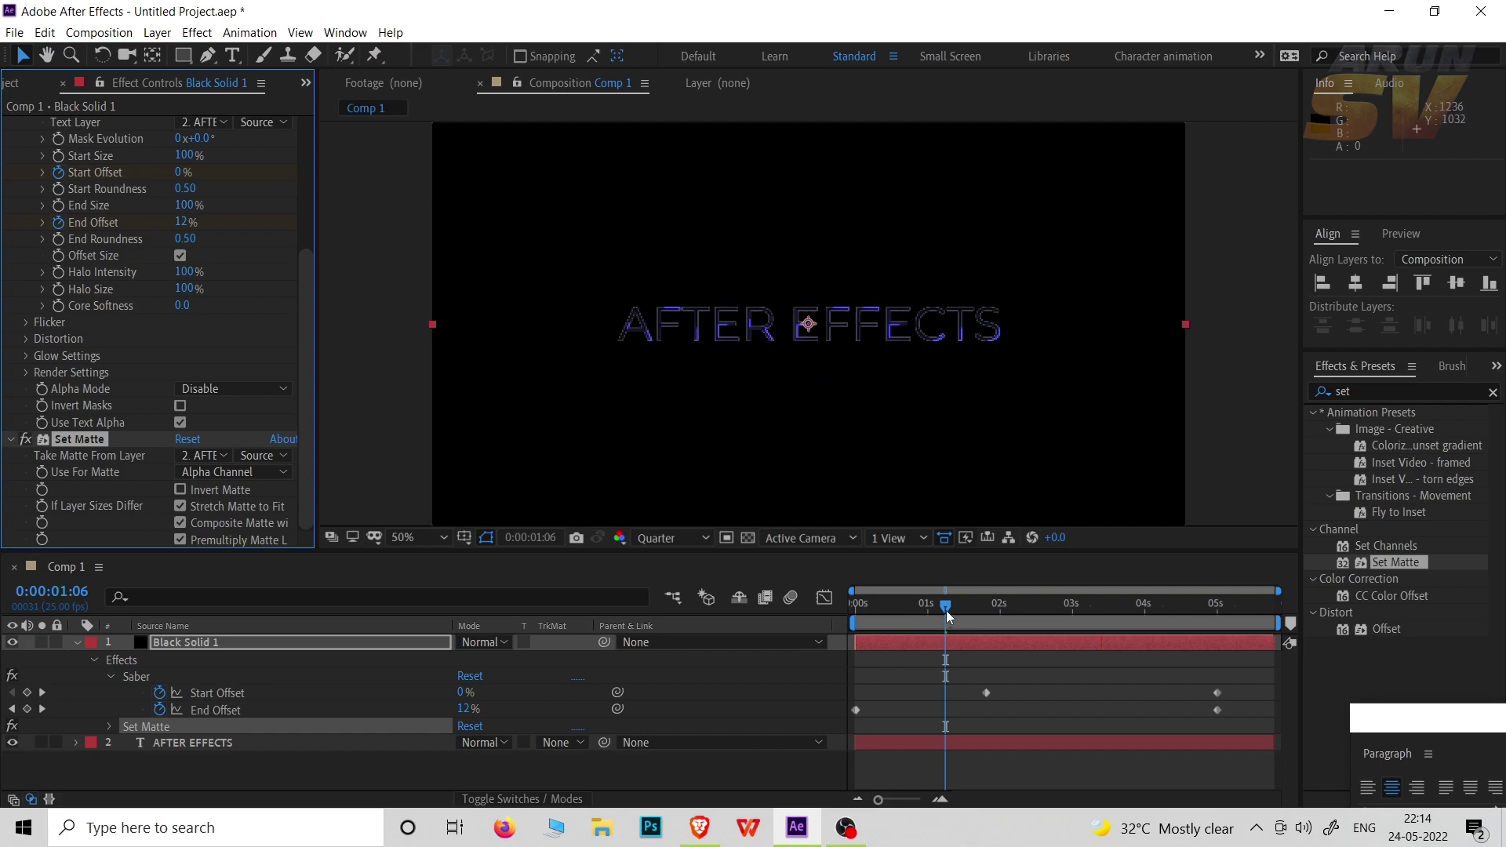
Step: Hide the AFTER EFFECTS text layer and preview the matted Saber animation
{"action": "left_click_drag", "start_coordinate": [946, 610], "coordinate": [894, 613]}
{"action": "left_click", "coordinate": [248, 745]}
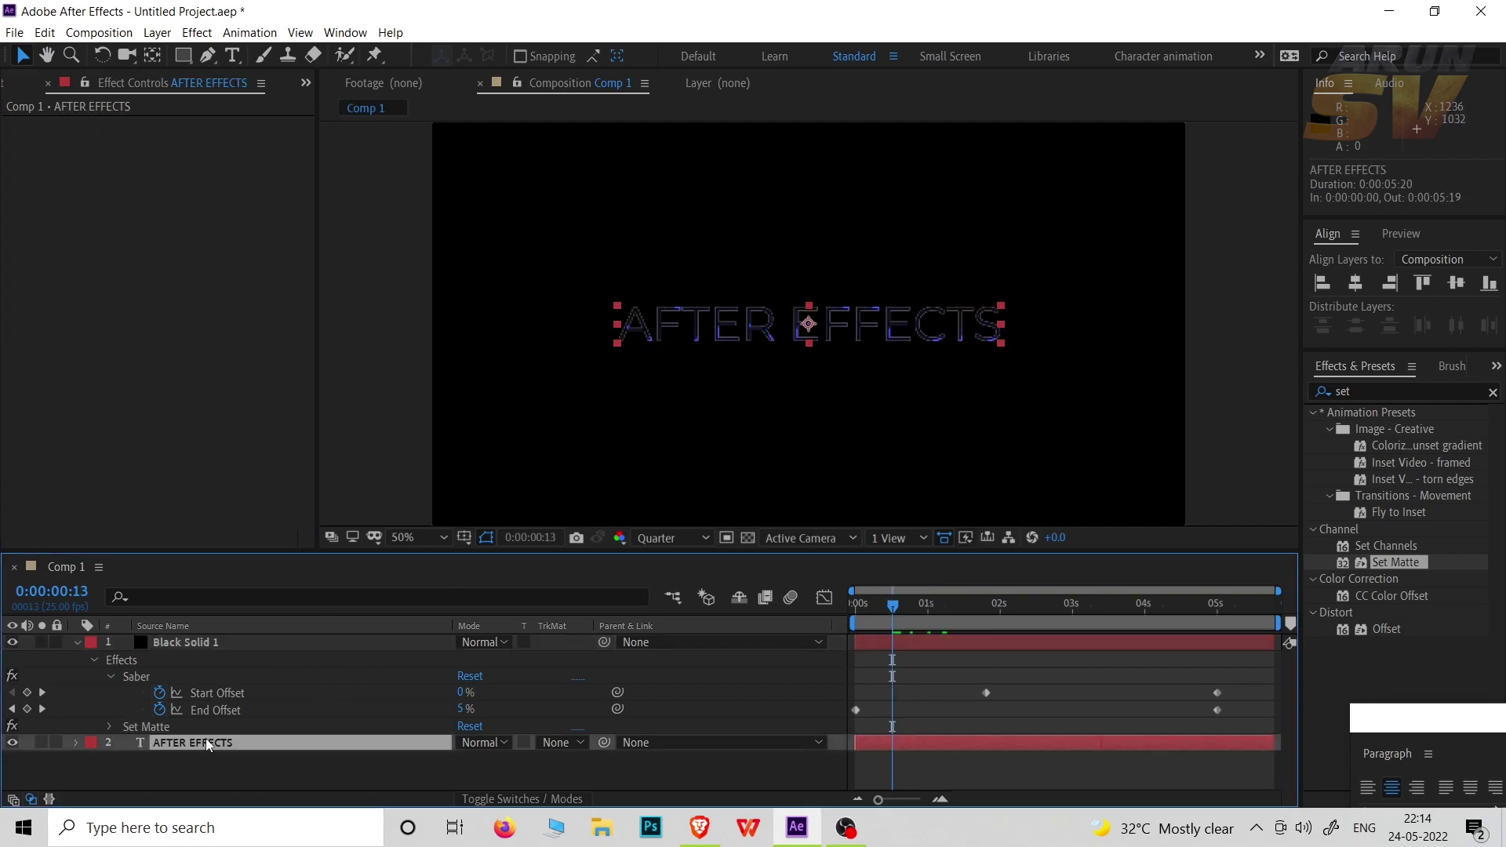
{"action": "left_click", "coordinate": [13, 743]}
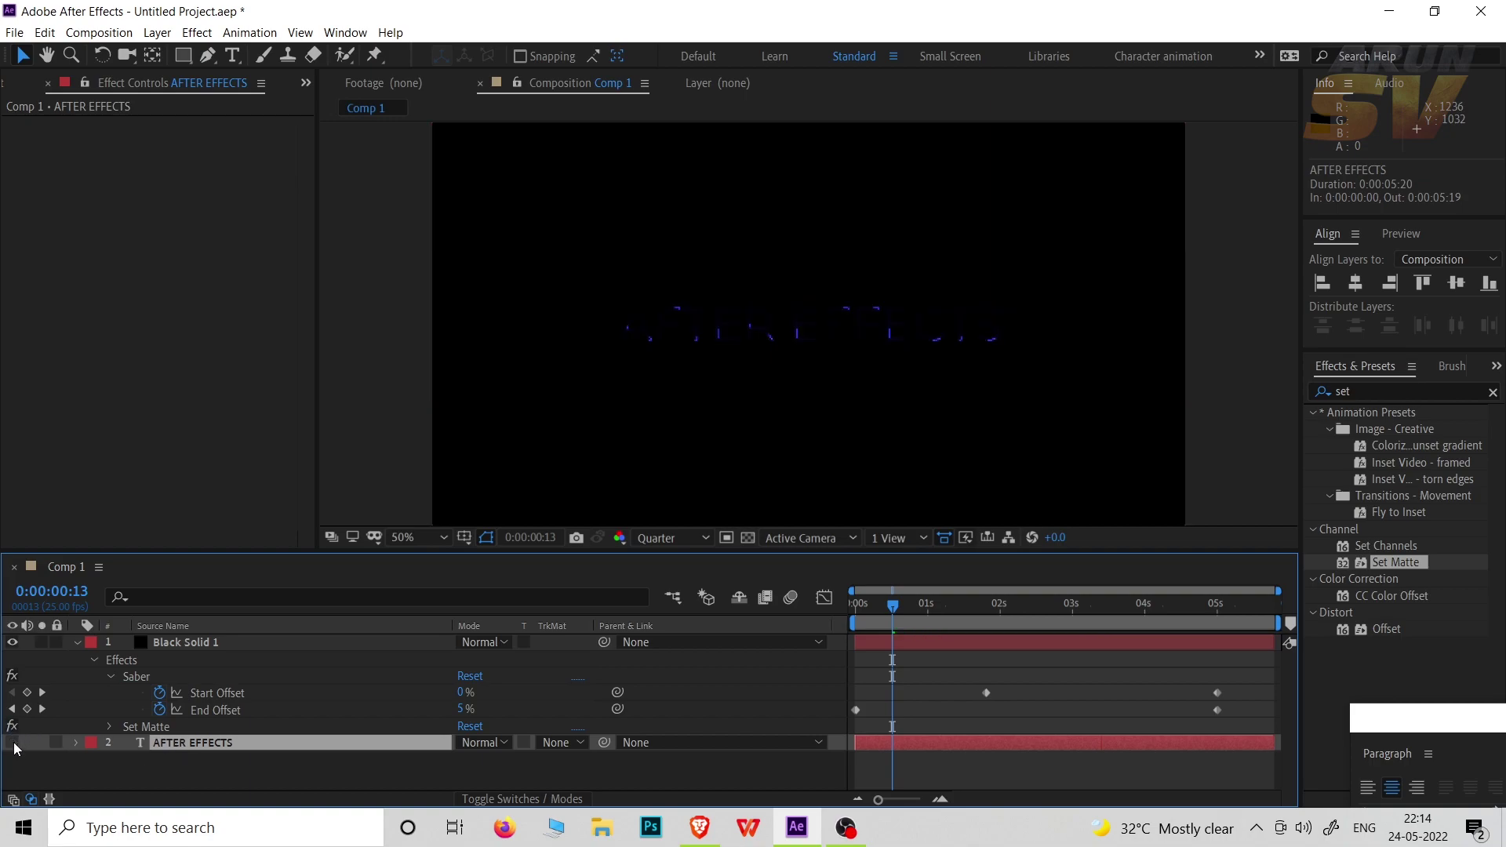
{"action": "left_click", "coordinate": [1227, 298]}
{"action": "key", "text": "space"}
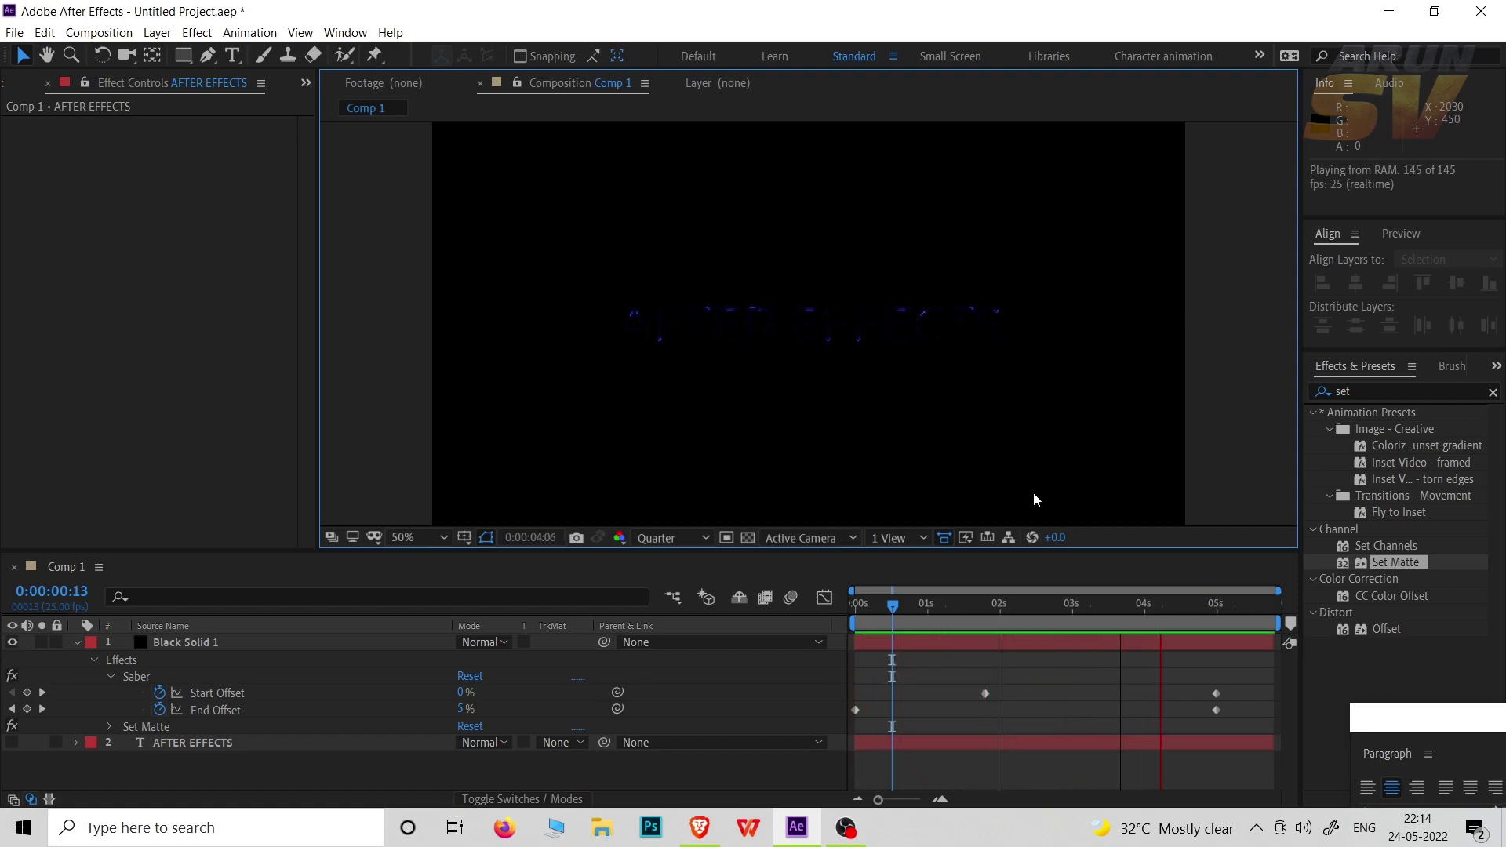
{"action": "left_click", "coordinate": [981, 609]}
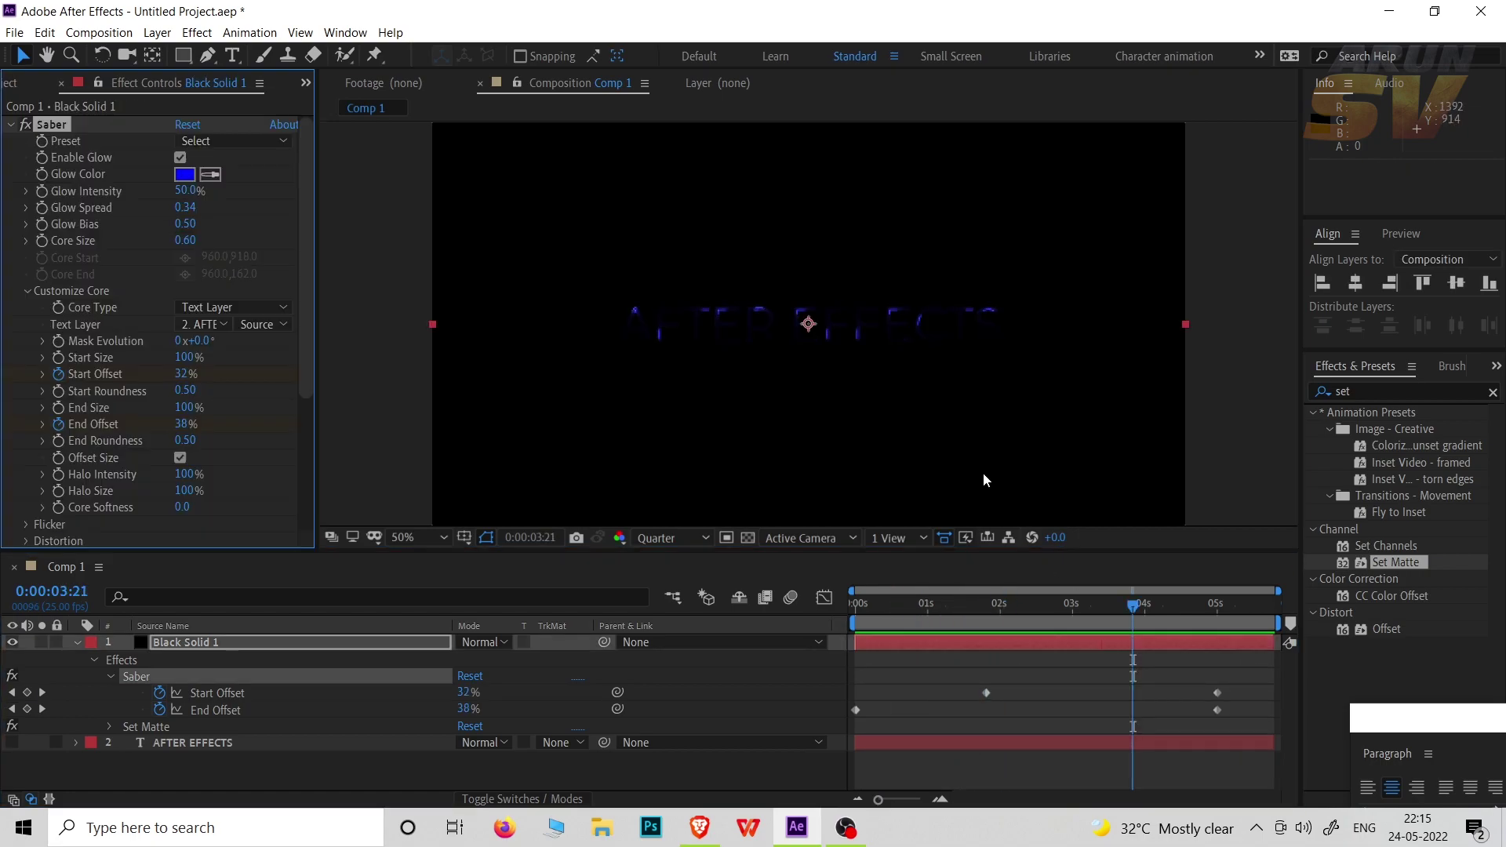
Step: Duplicate the black solid layer together with its Saber and Set Matte effects
{"action": "left_click", "coordinate": [199, 643]}
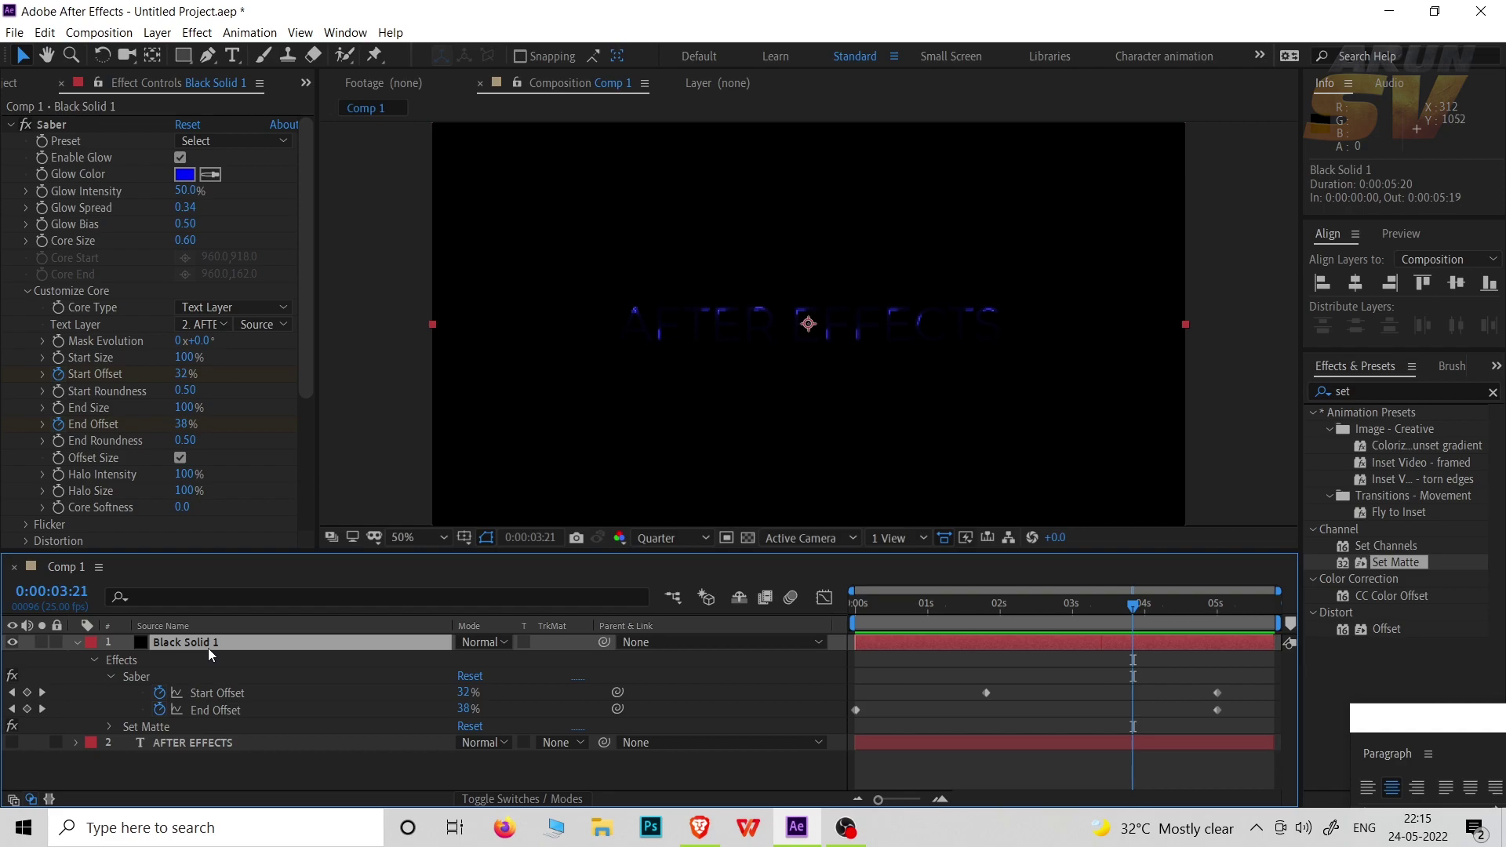
{"action": "key", "text": "ctrl+d"}
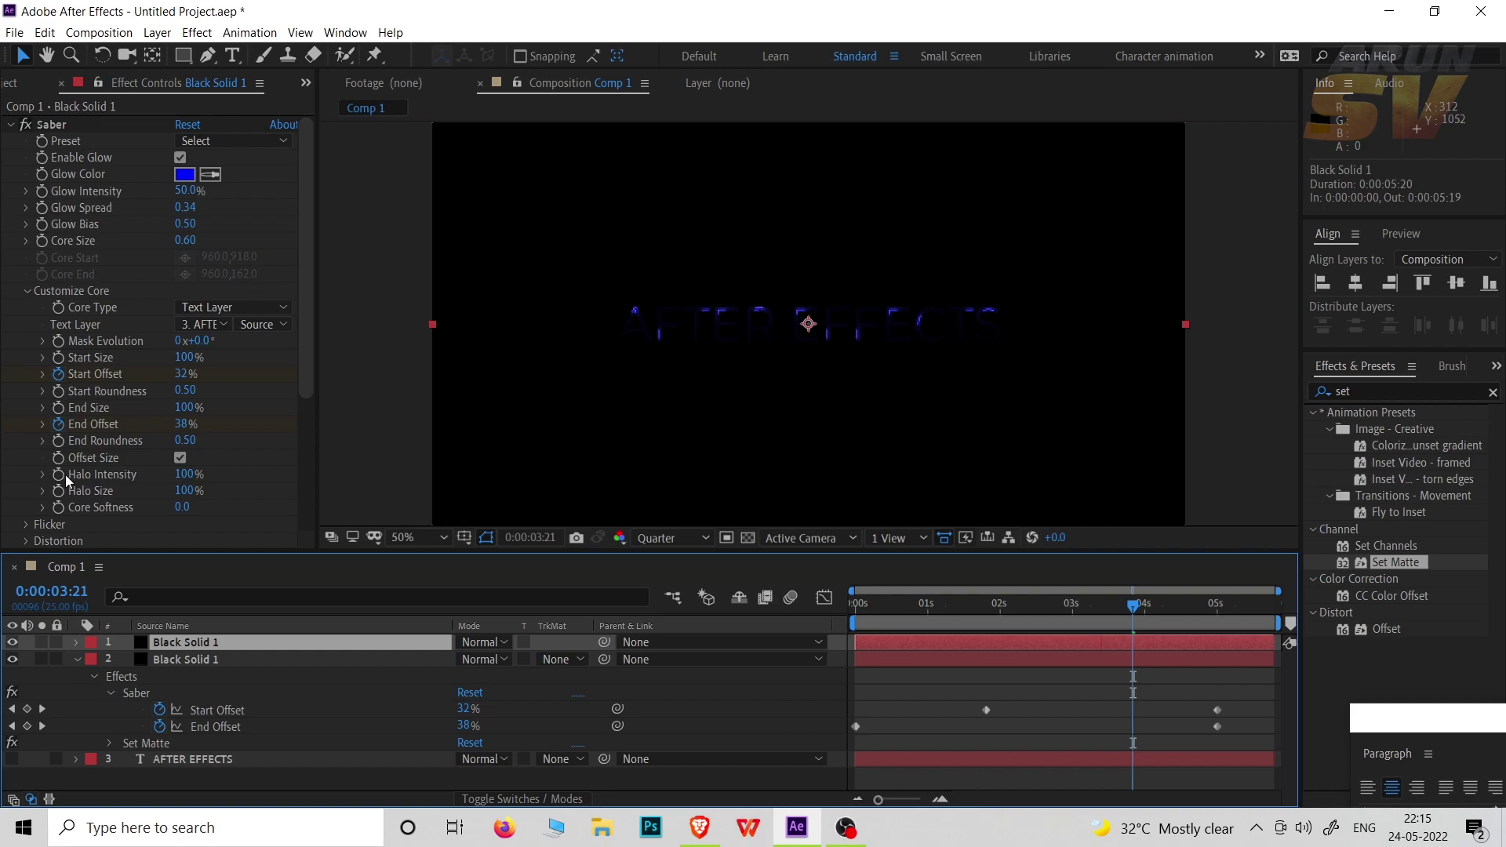
{"action": "scroll", "coordinate": [120, 473], "scroll_direction": "down", "scroll_amount": 5}
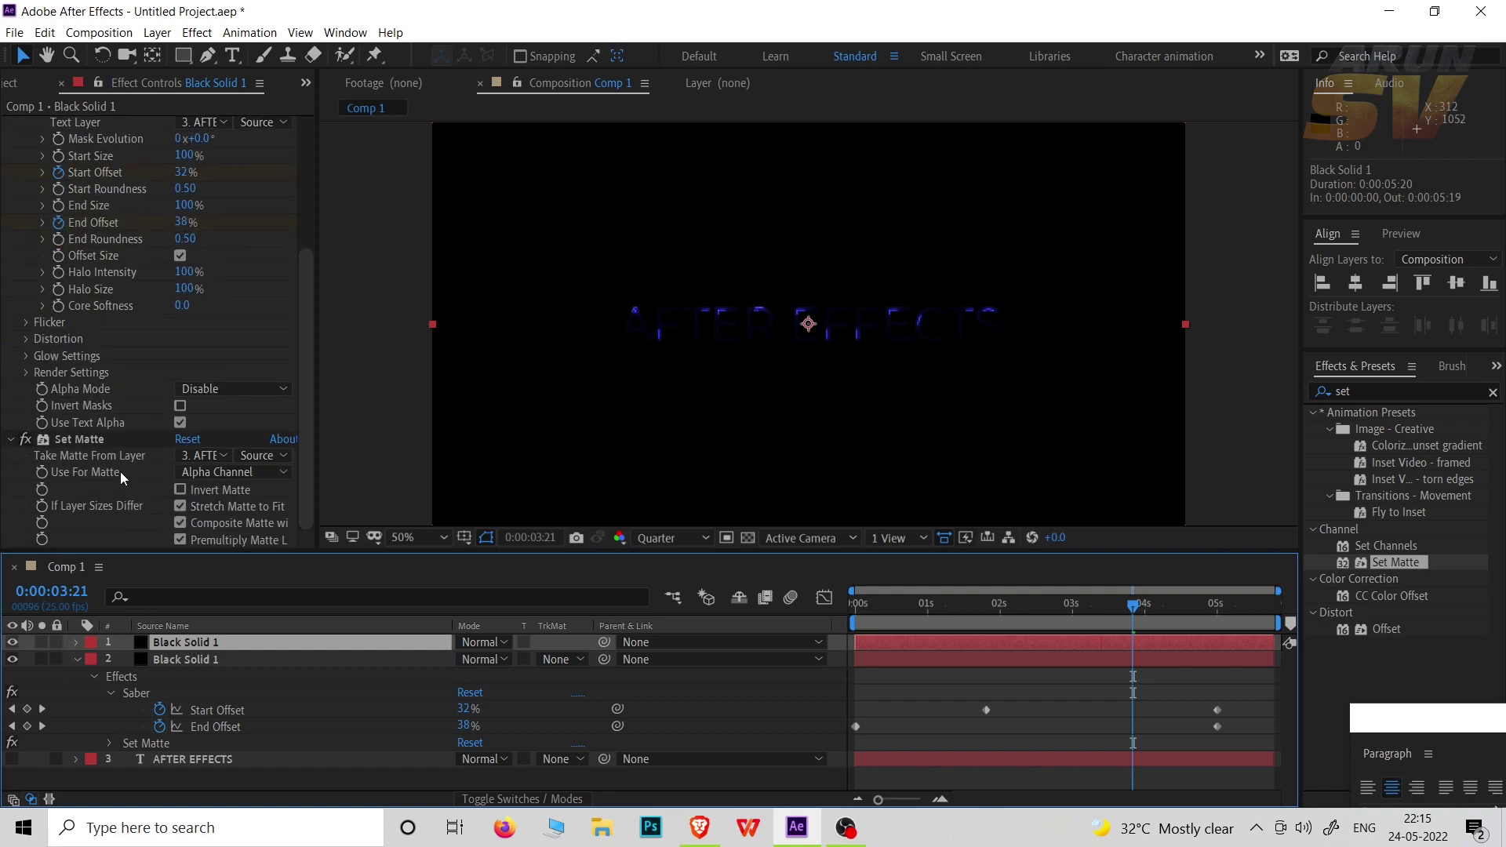
Step: Set the upper Black Solid 1 layer's blending mode to Screen and its Saber glow color to magenta FF00D1
{"action": "scroll", "coordinate": [120, 472], "scroll_direction": "up", "scroll_amount": 5}
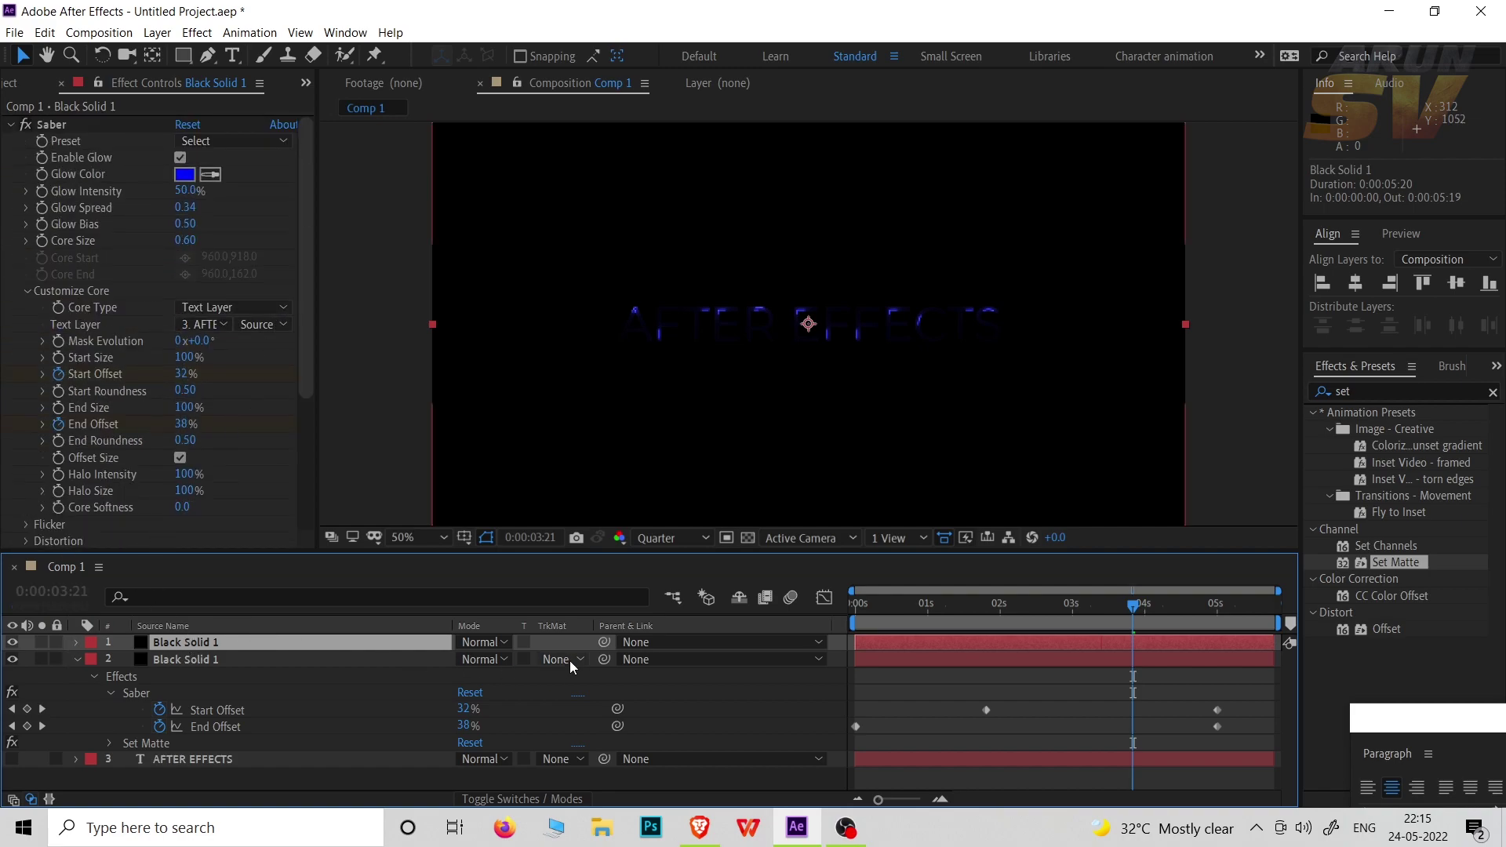
{"action": "left_click", "coordinate": [485, 643]}
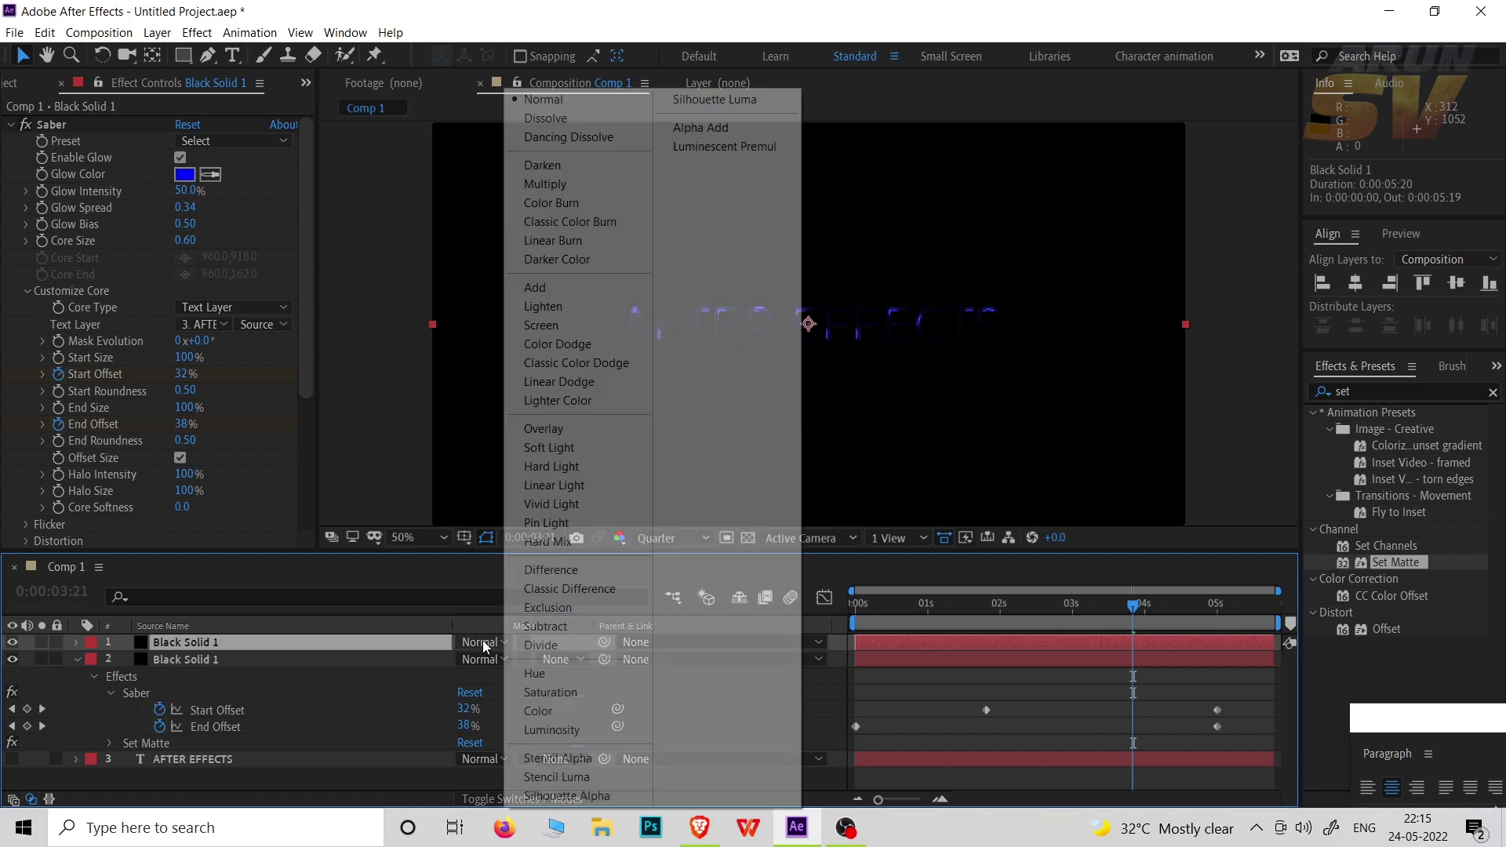
{"action": "left_click", "coordinate": [566, 332]}
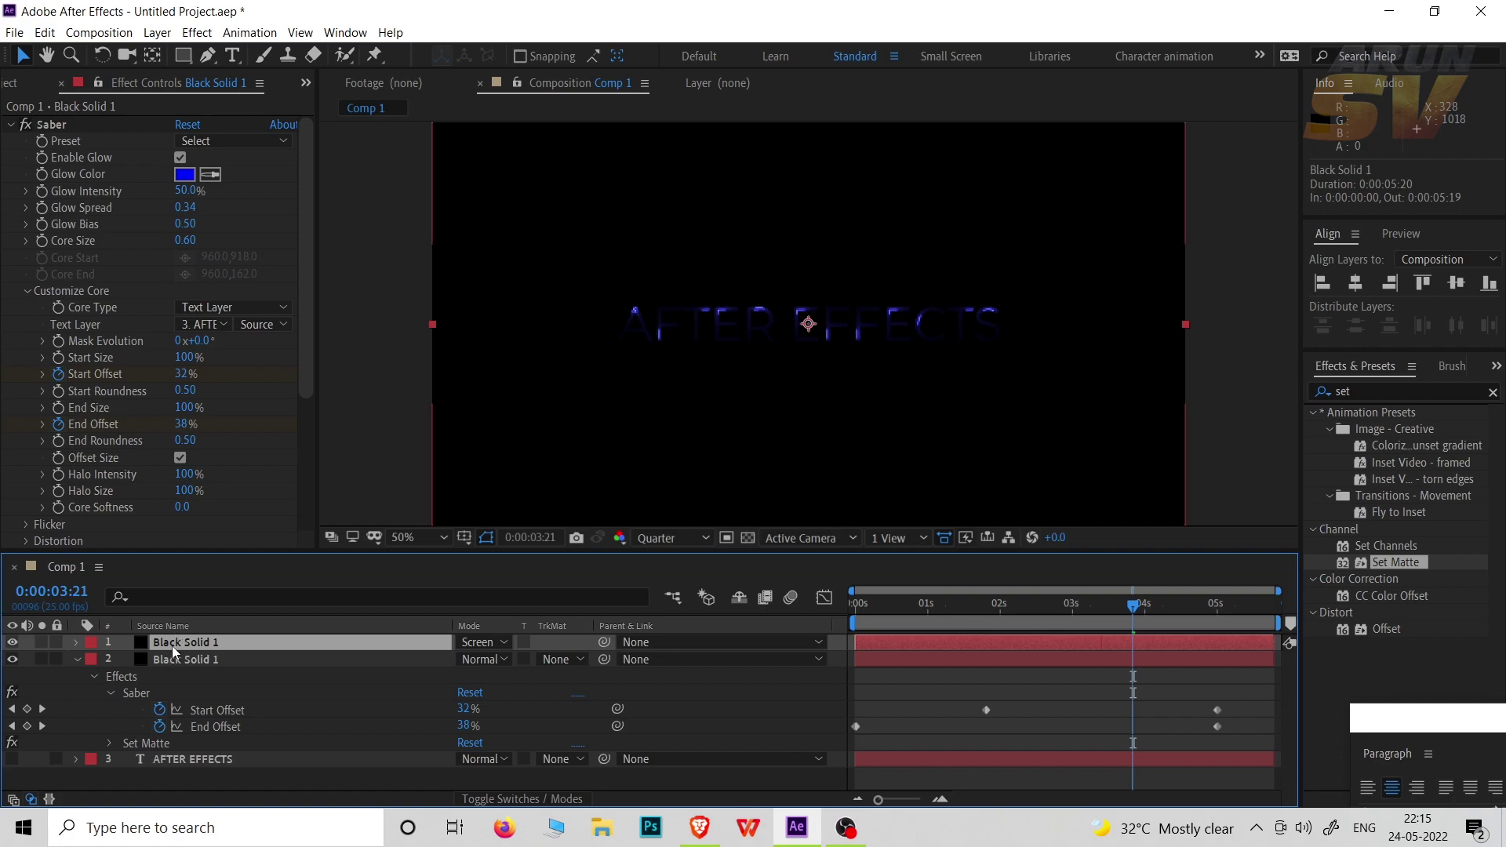
{"action": "left_click", "coordinate": [191, 175]}
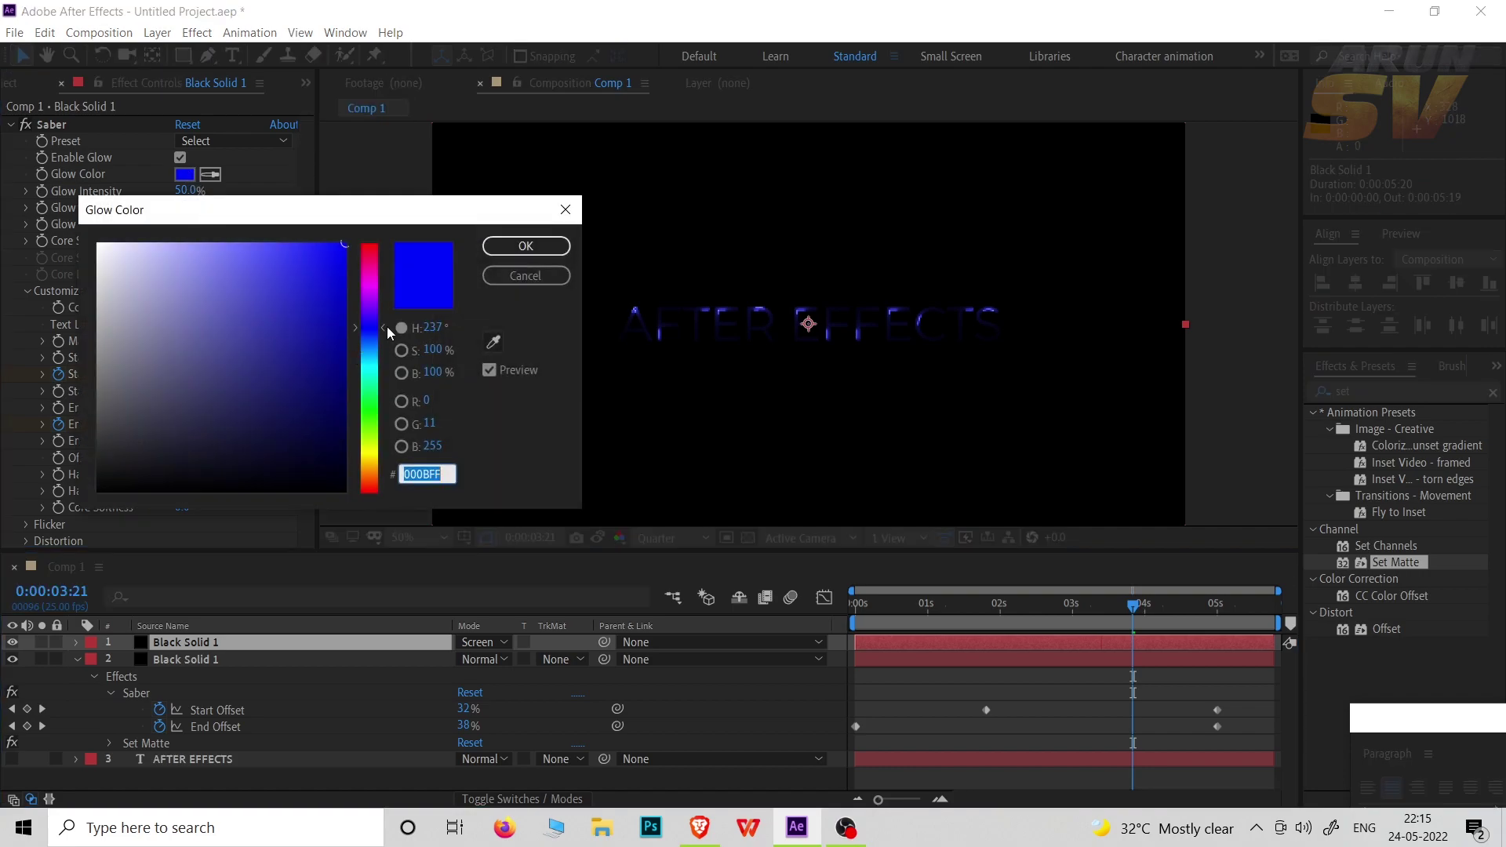
{"action": "left_click_drag", "start_coordinate": [386, 328], "coordinate": [385, 278]}
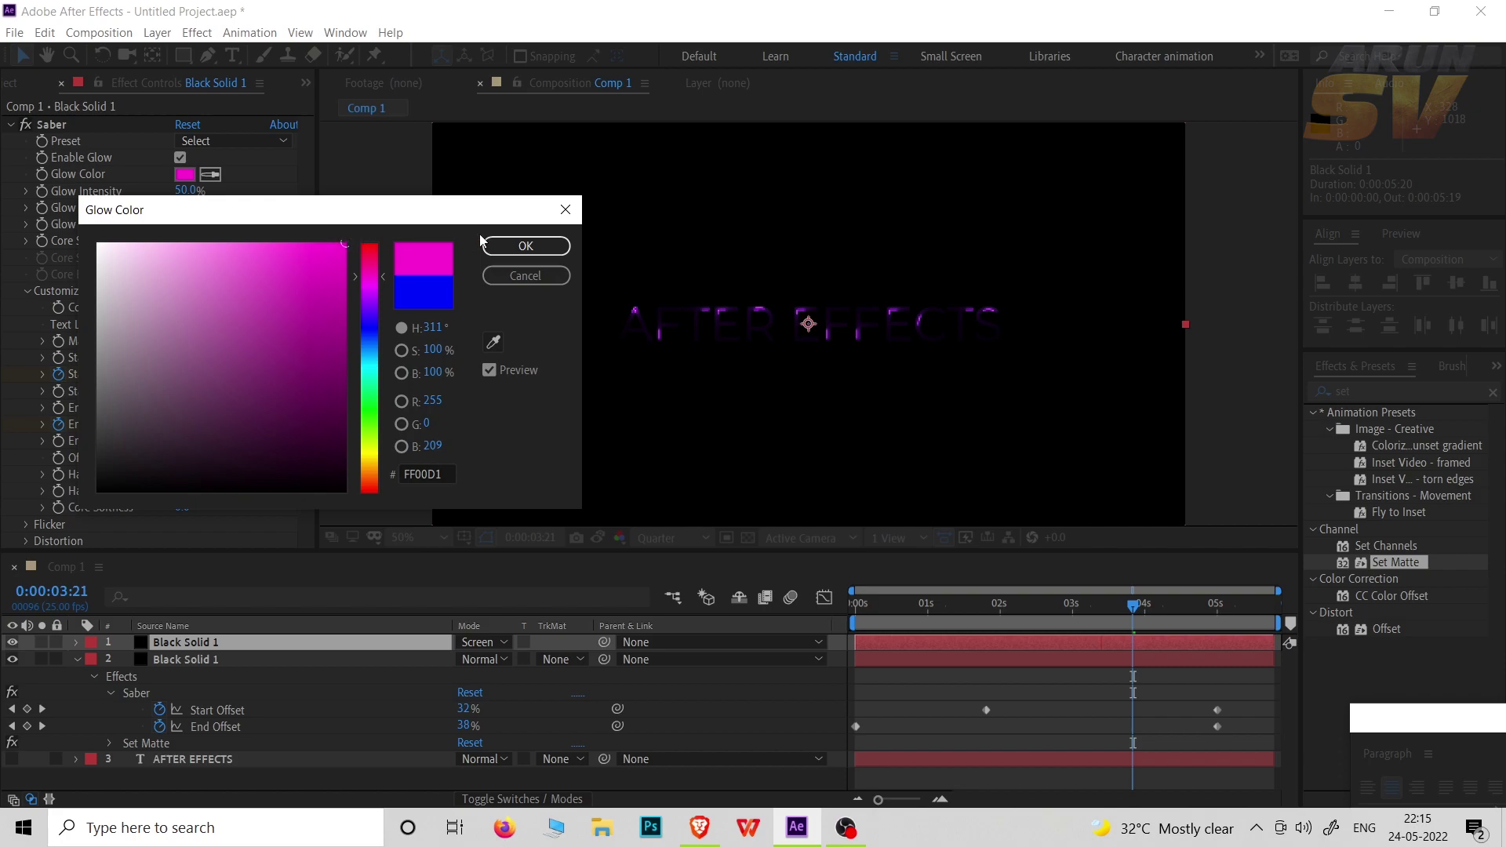
{"action": "left_click", "coordinate": [519, 246]}
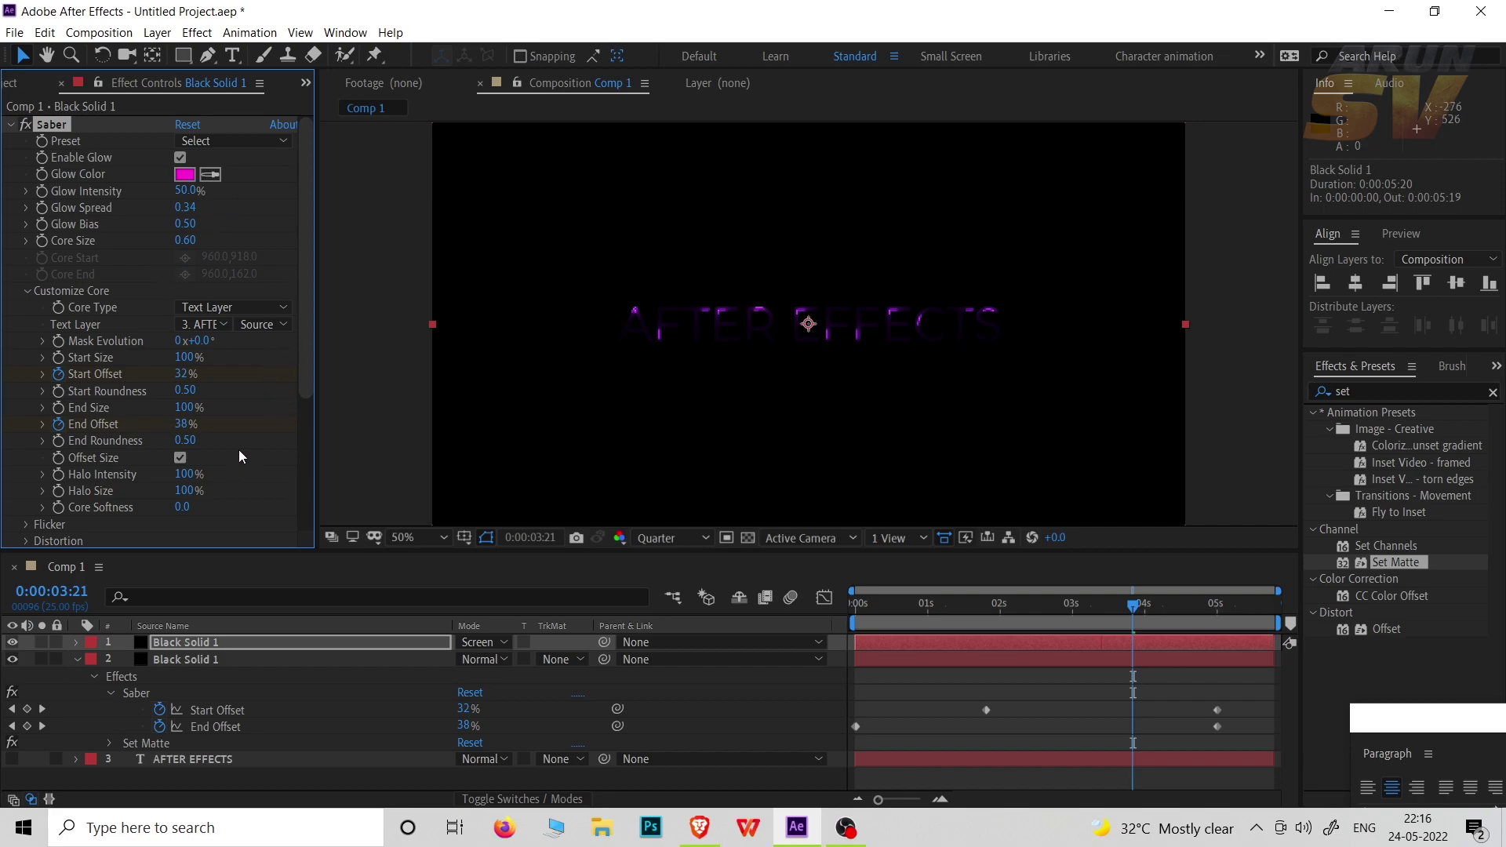
Step: Preview the combined Saber animation from near the start of the composition
{"action": "left_click", "coordinate": [1134, 610]}
{"action": "left_click_drag", "start_coordinate": [1135, 610], "coordinate": [873, 585]}
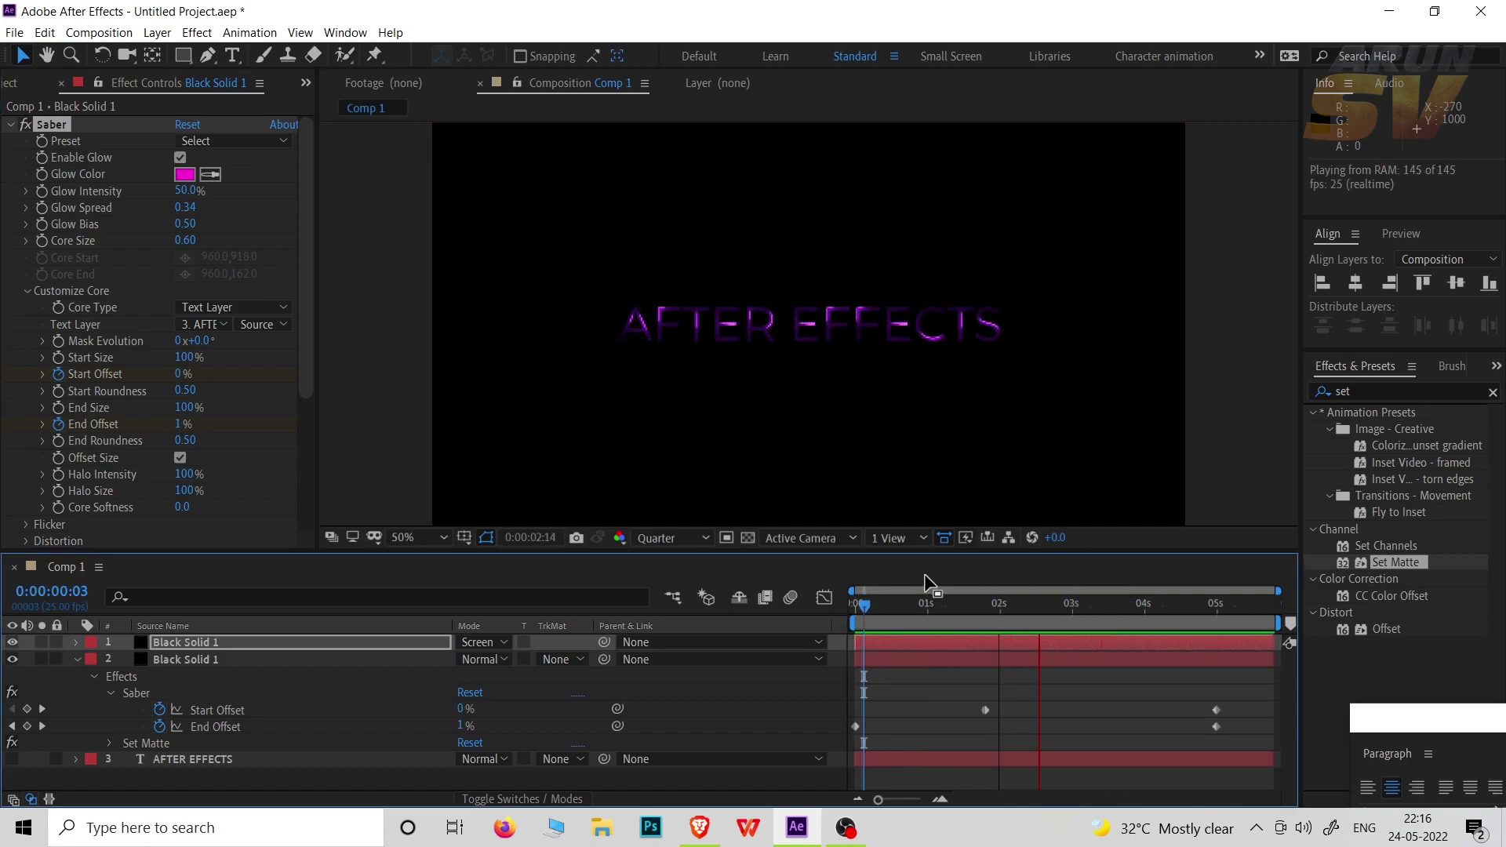
{"action": "key", "text": "space"}
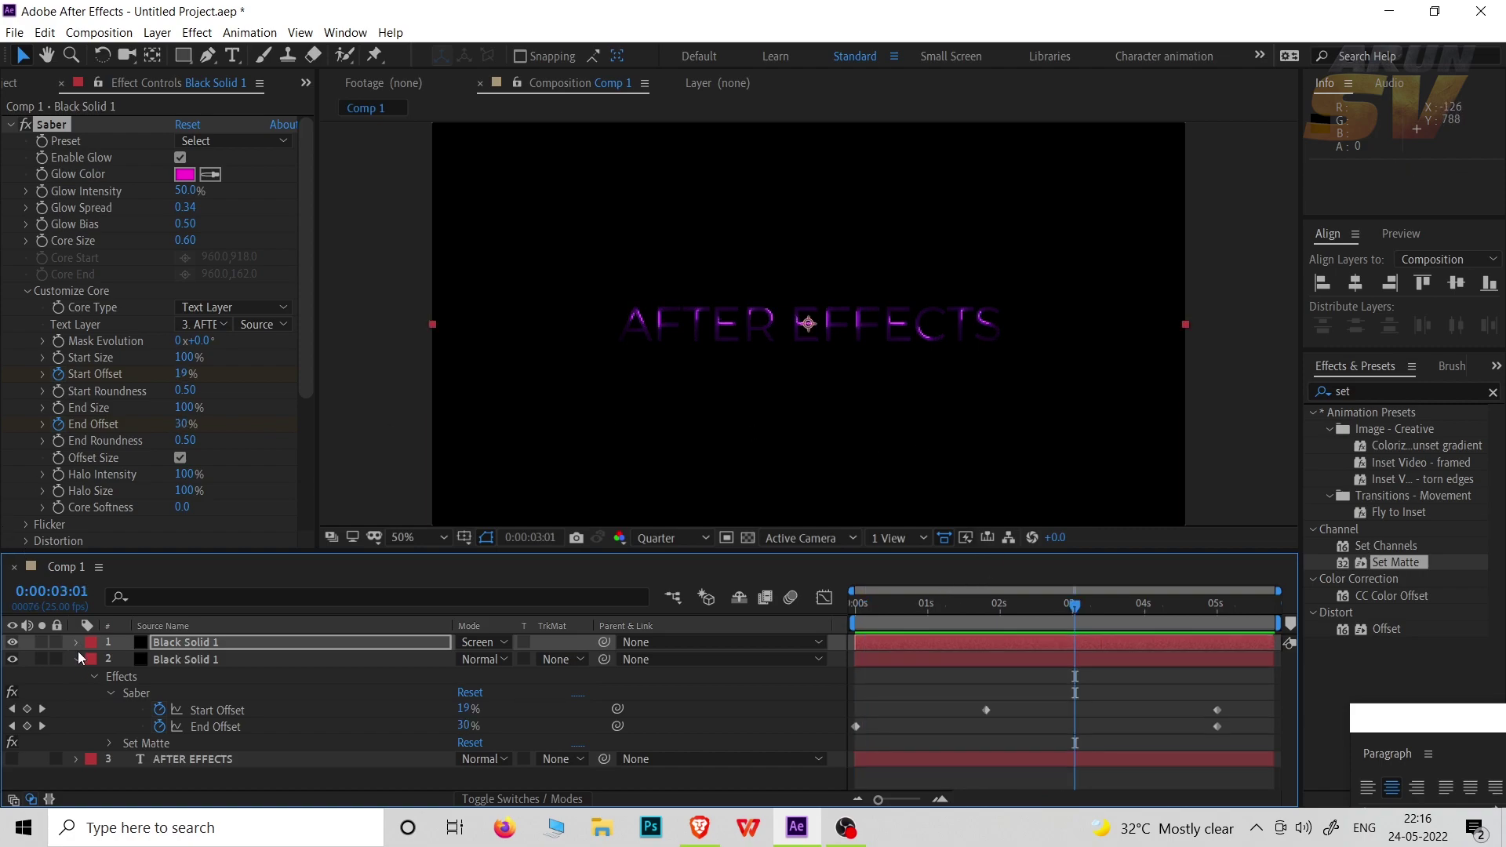
Step: Reveal the upper Black Solid 1 layer's keyframes and set its Saber End Offset keyframe at 0:00:00:00 to 10%
{"action": "left_click", "coordinate": [199, 643]}
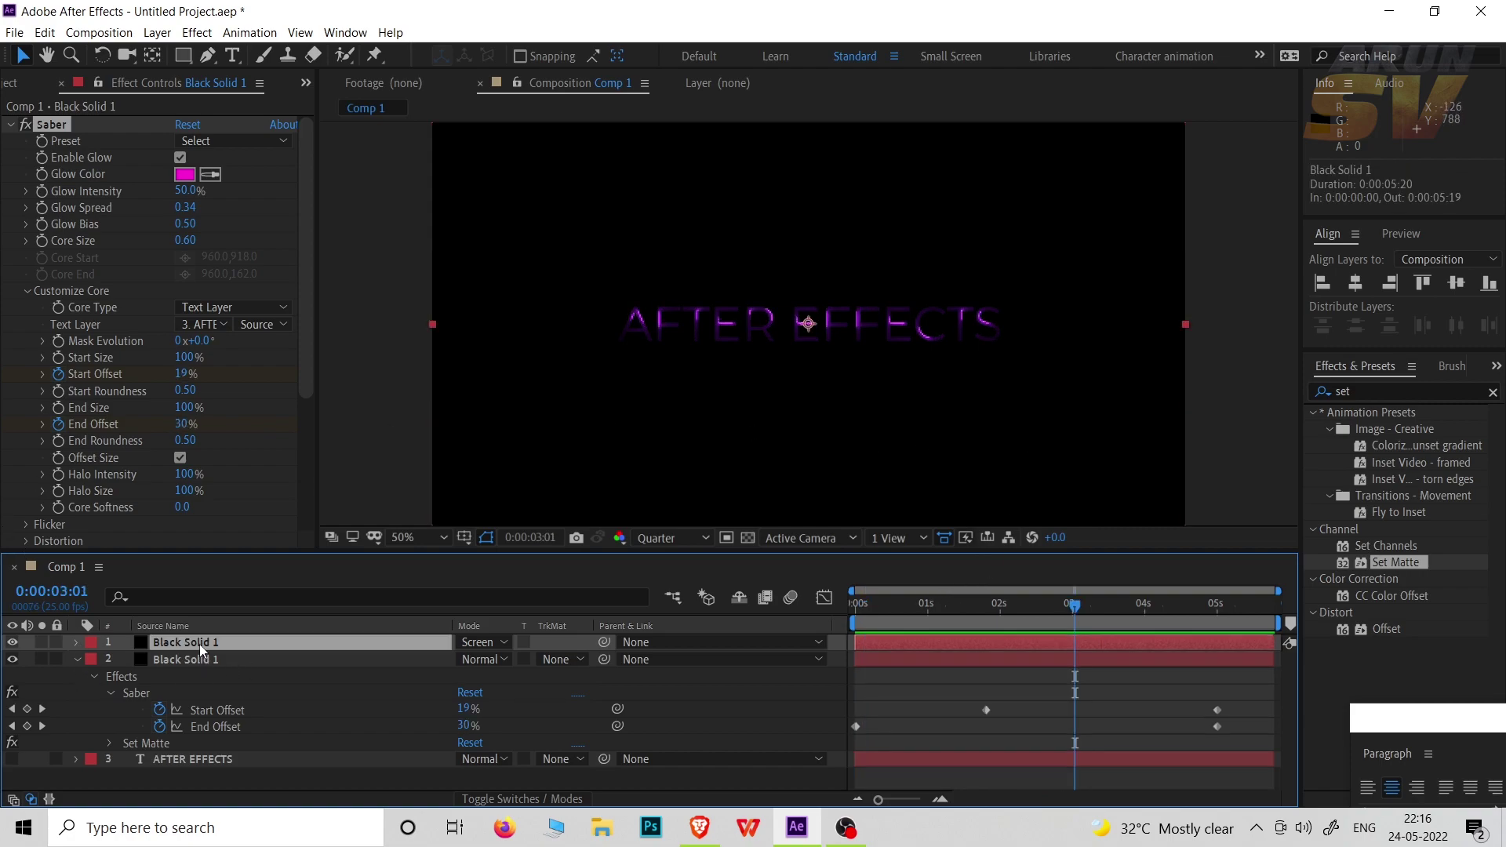
{"action": "left_click", "coordinate": [75, 659]}
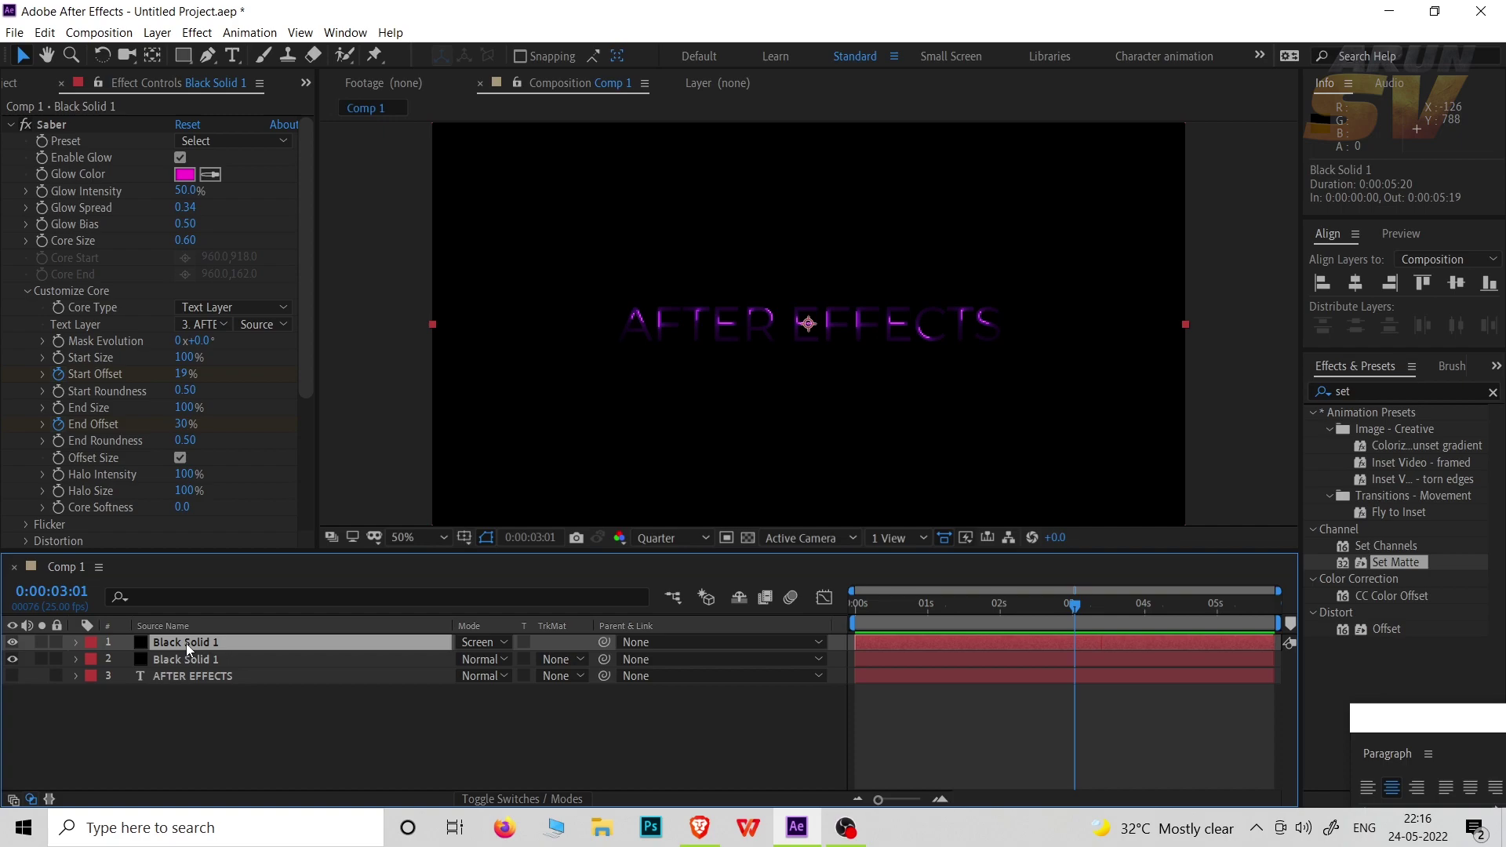
{"action": "key", "text": "u"}
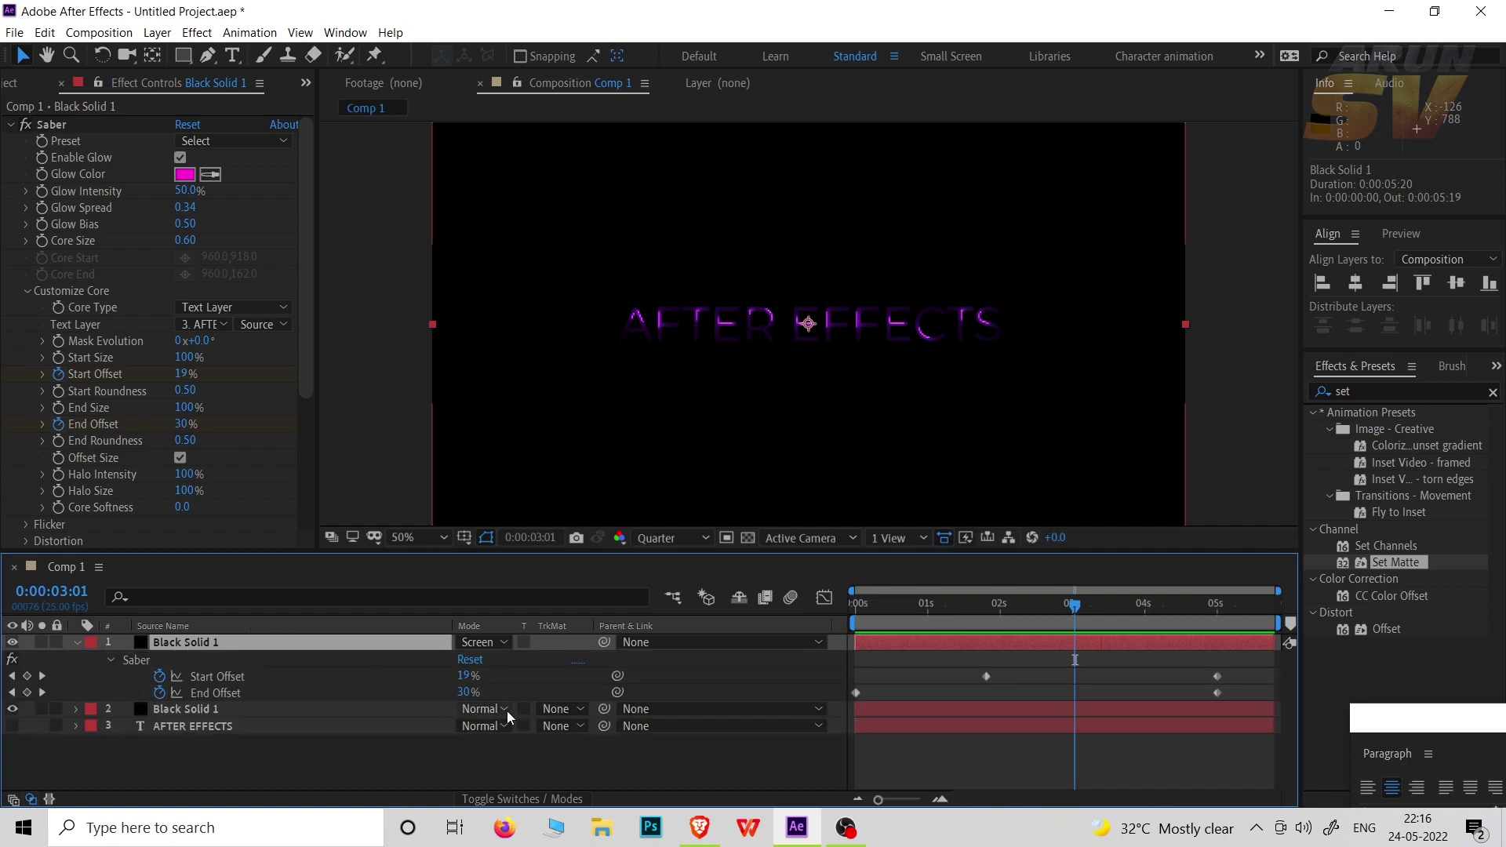
{"action": "left_click", "coordinate": [1065, 605]}
{"action": "left_click_drag", "start_coordinate": [1043, 616], "coordinate": [854, 616]}
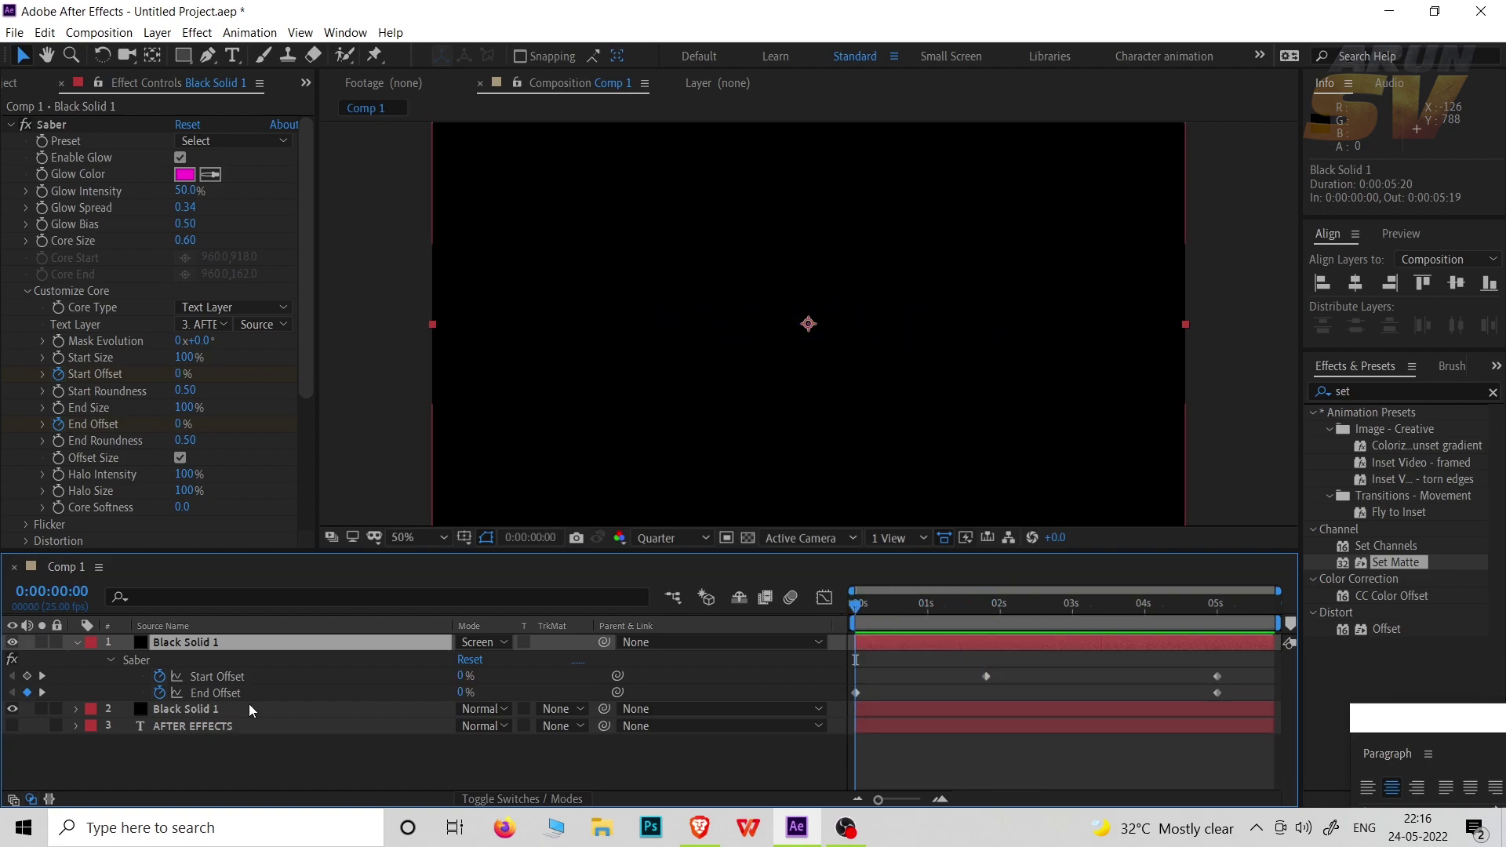
{"action": "left_click", "coordinate": [463, 693]}
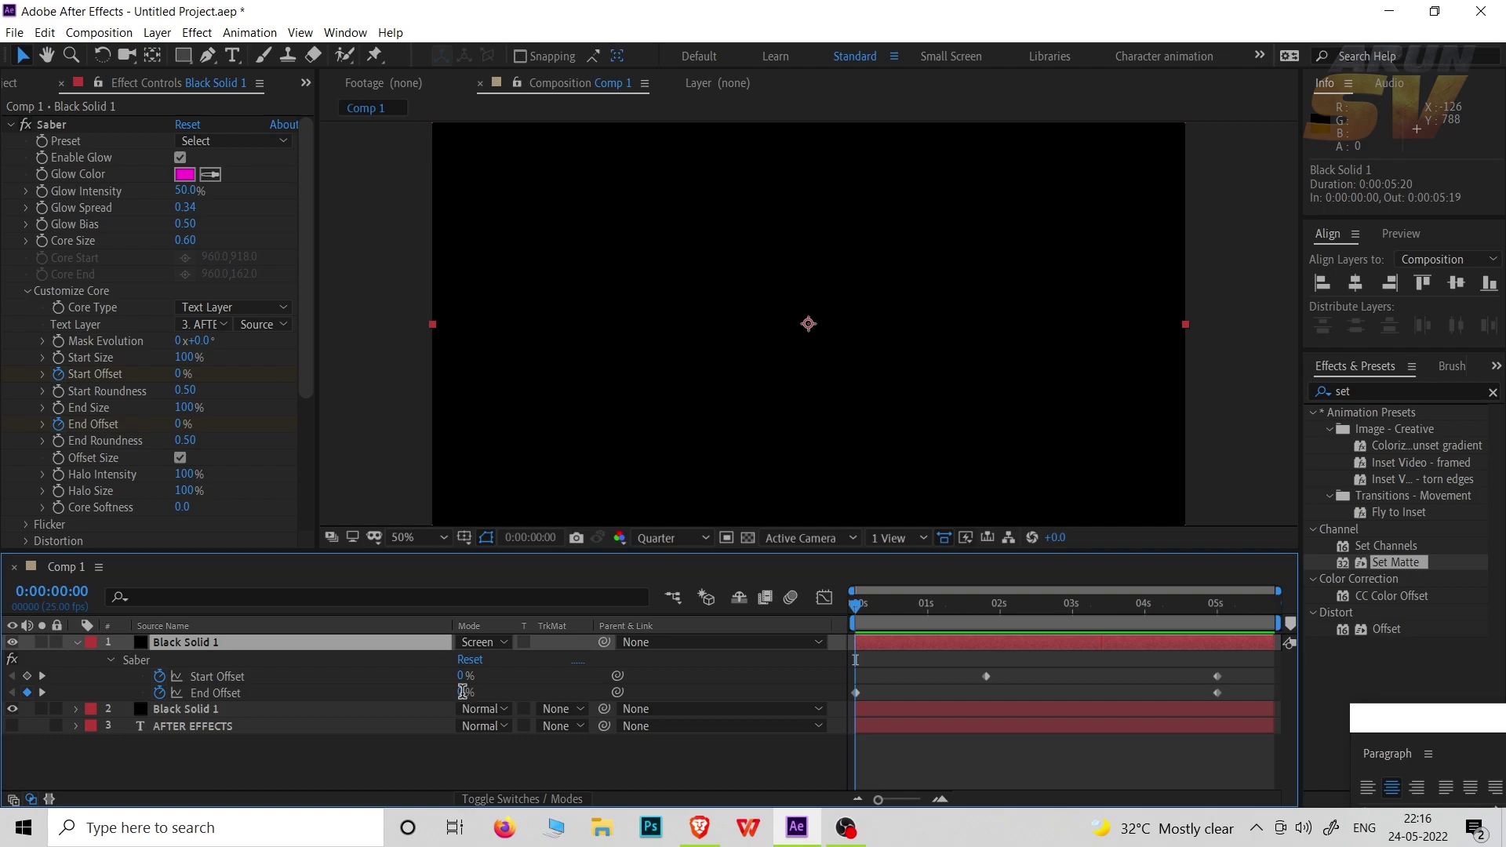
{"action": "type", "text": "10"}
{"action": "key", "text": "Return"}
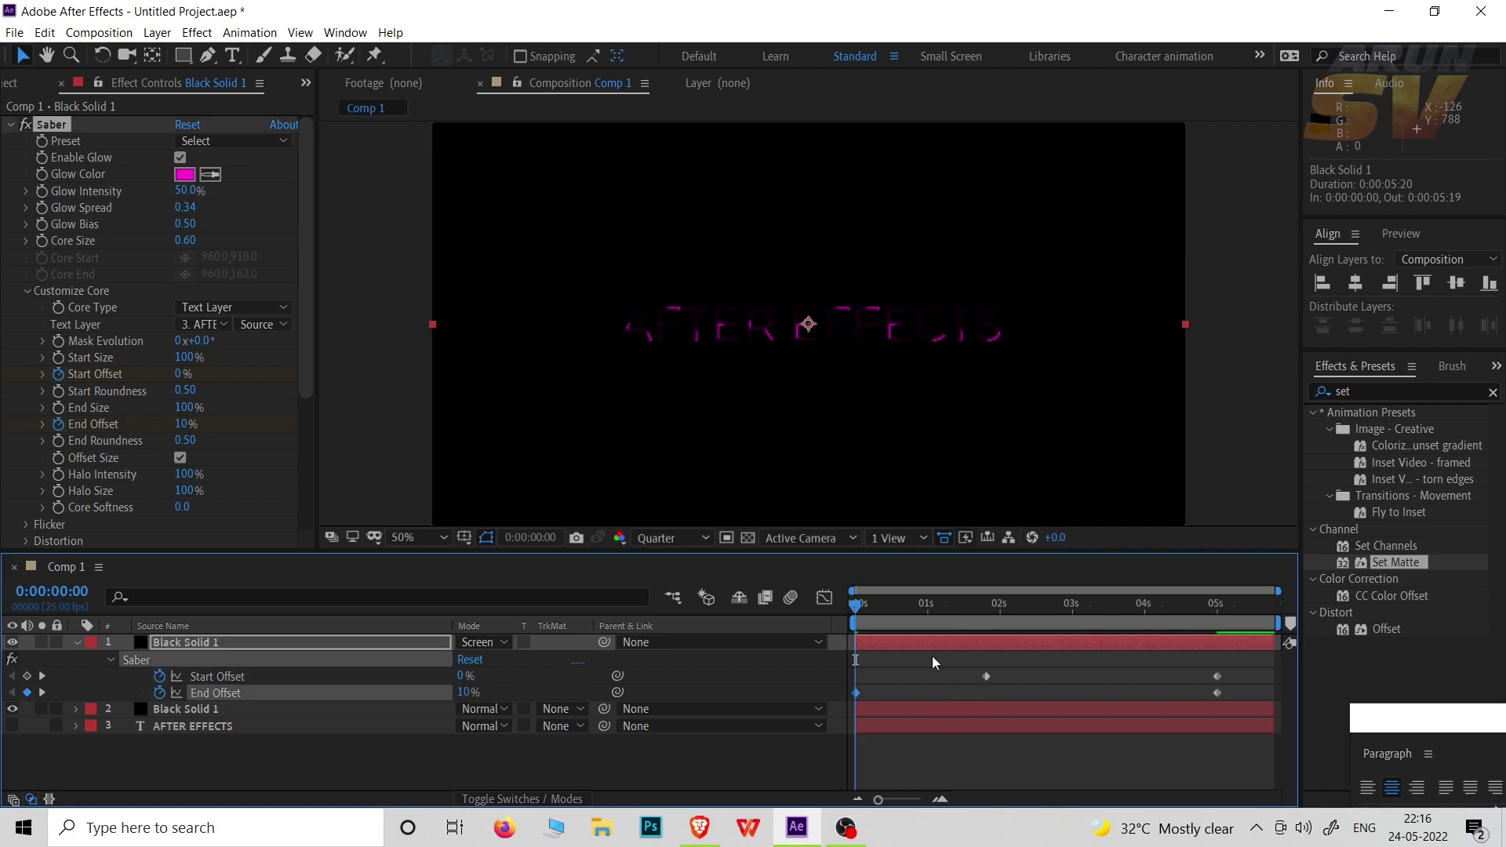
Step: Set the upper solid's Saber Start Offset keyframe at 0:00:01:20 to 10%
{"action": "left_click_drag", "start_coordinate": [858, 606], "coordinate": [969, 612]}
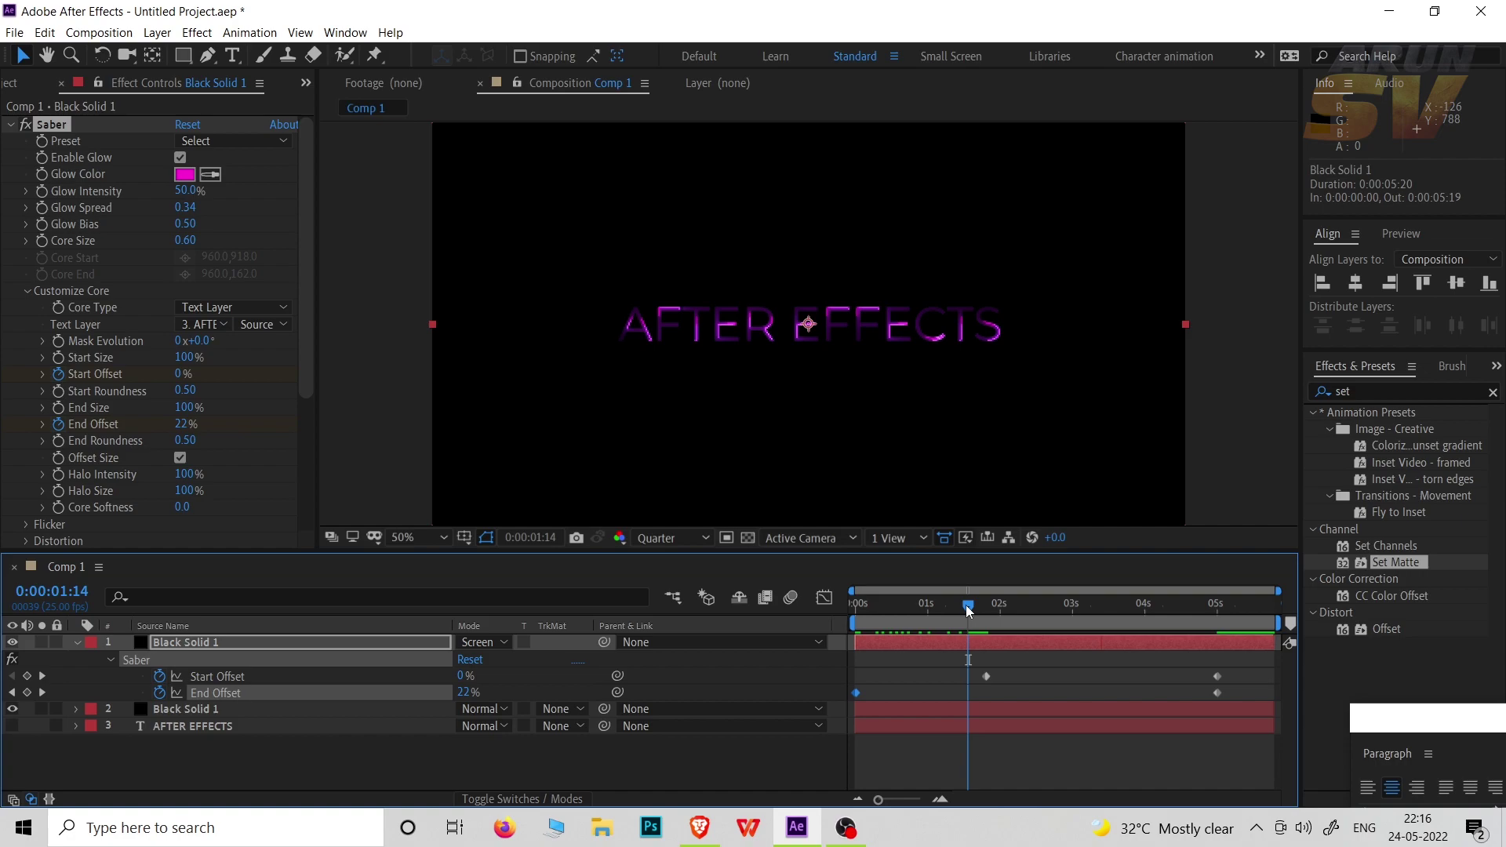
{"action": "key", "text": "k"}
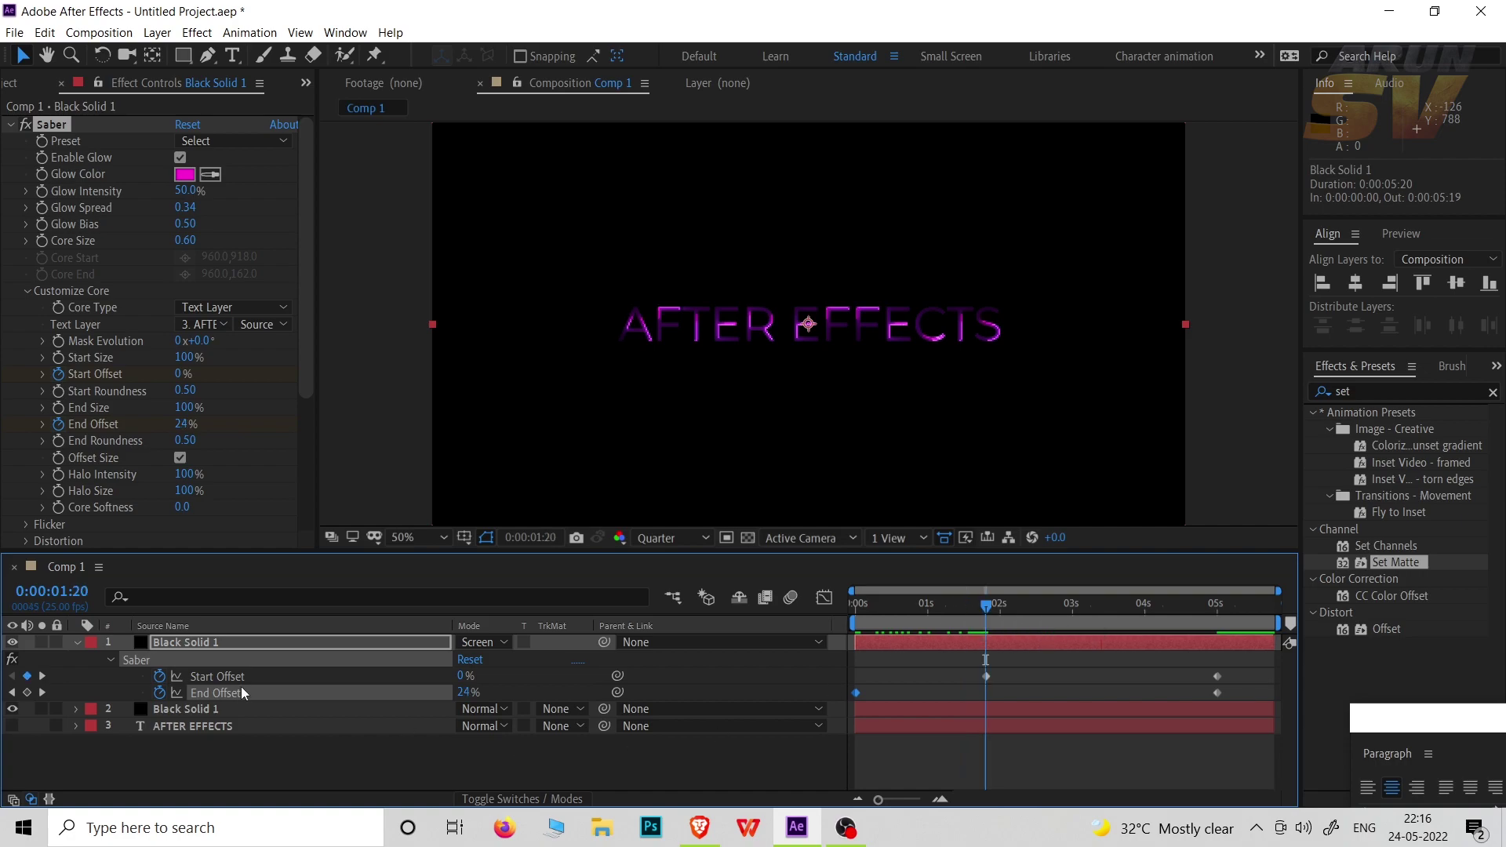
{"action": "left_click", "coordinate": [467, 676]}
{"action": "type", "text": "10"}
{"action": "key", "text": "Return"}
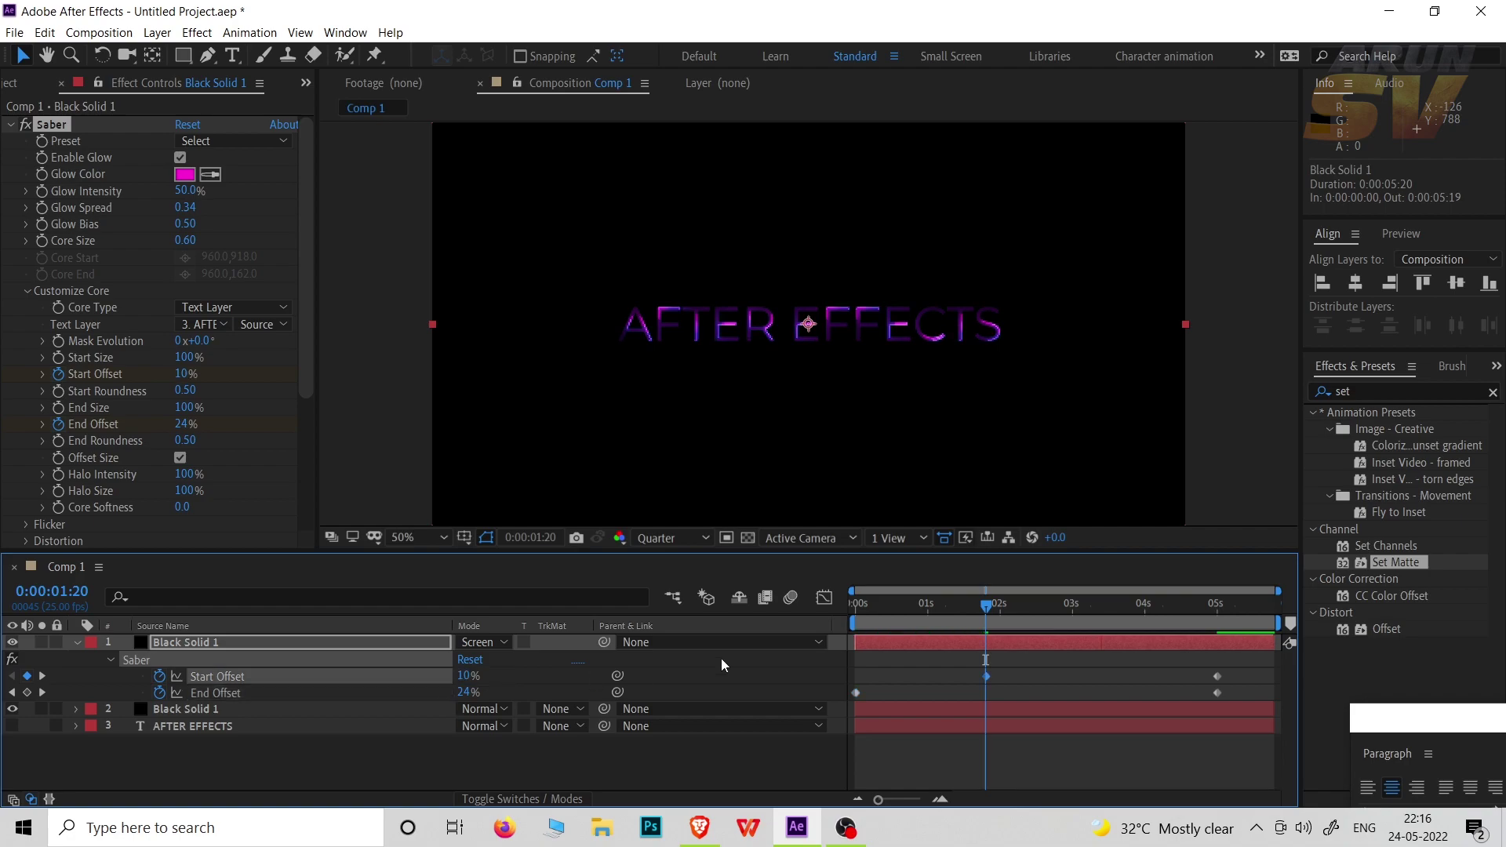
Step: Set the upper solid's Start Offset and End Offset keyframes at 0:00:05:00 to 60% and preview the animation
{"action": "left_click_drag", "start_coordinate": [1184, 610], "coordinate": [1216, 609]}
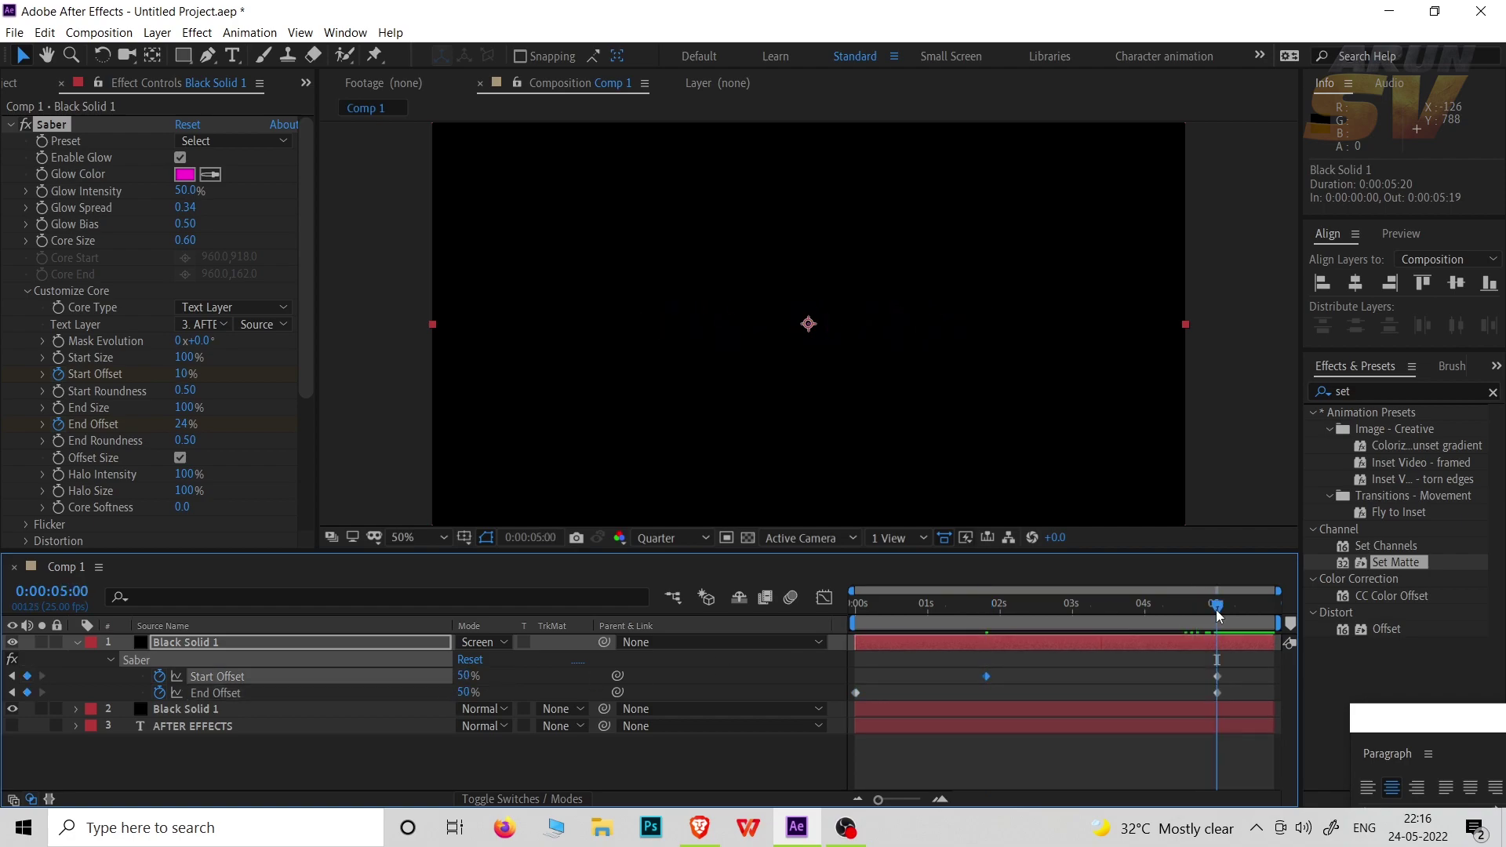
{"action": "left_click", "coordinate": [463, 676]}
{"action": "type", "text": "60"}
{"action": "key", "text": "Return"}
{"action": "left_click", "coordinate": [464, 692]}
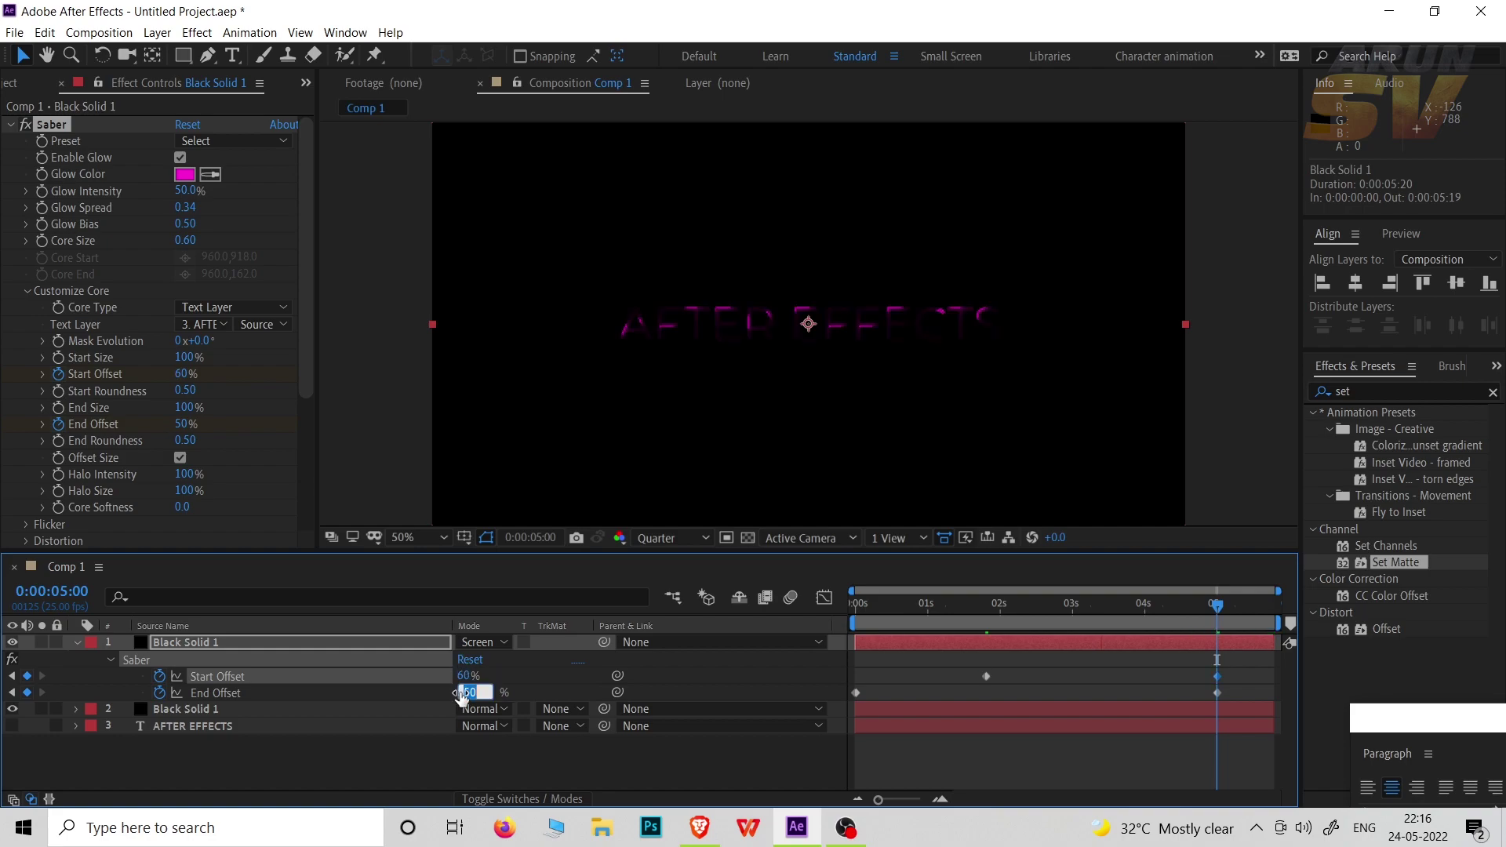
{"action": "type", "text": "60"}
{"action": "key", "text": "Return"}
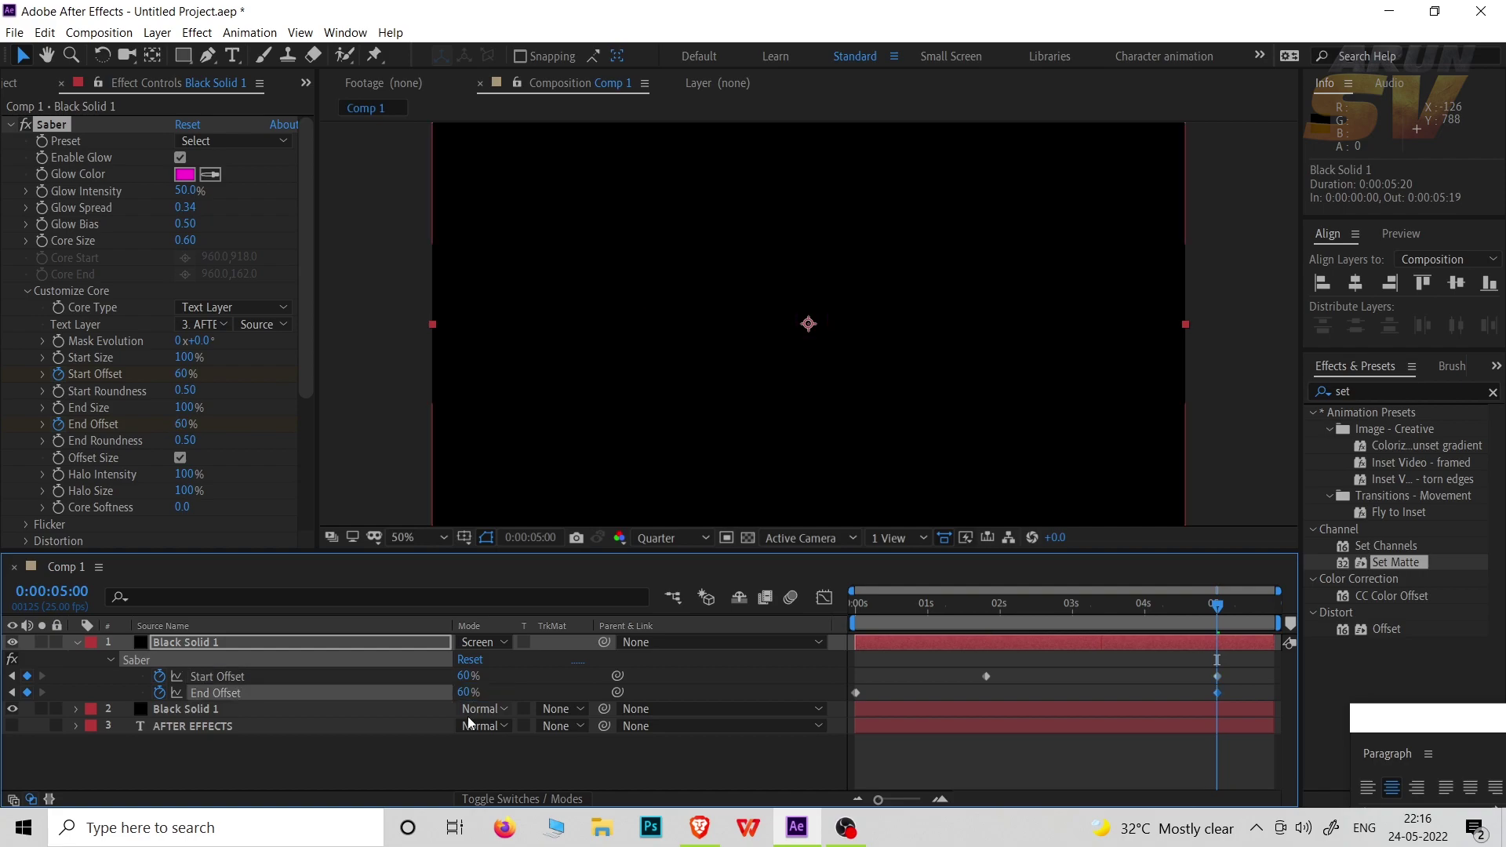
{"action": "key", "text": "space"}
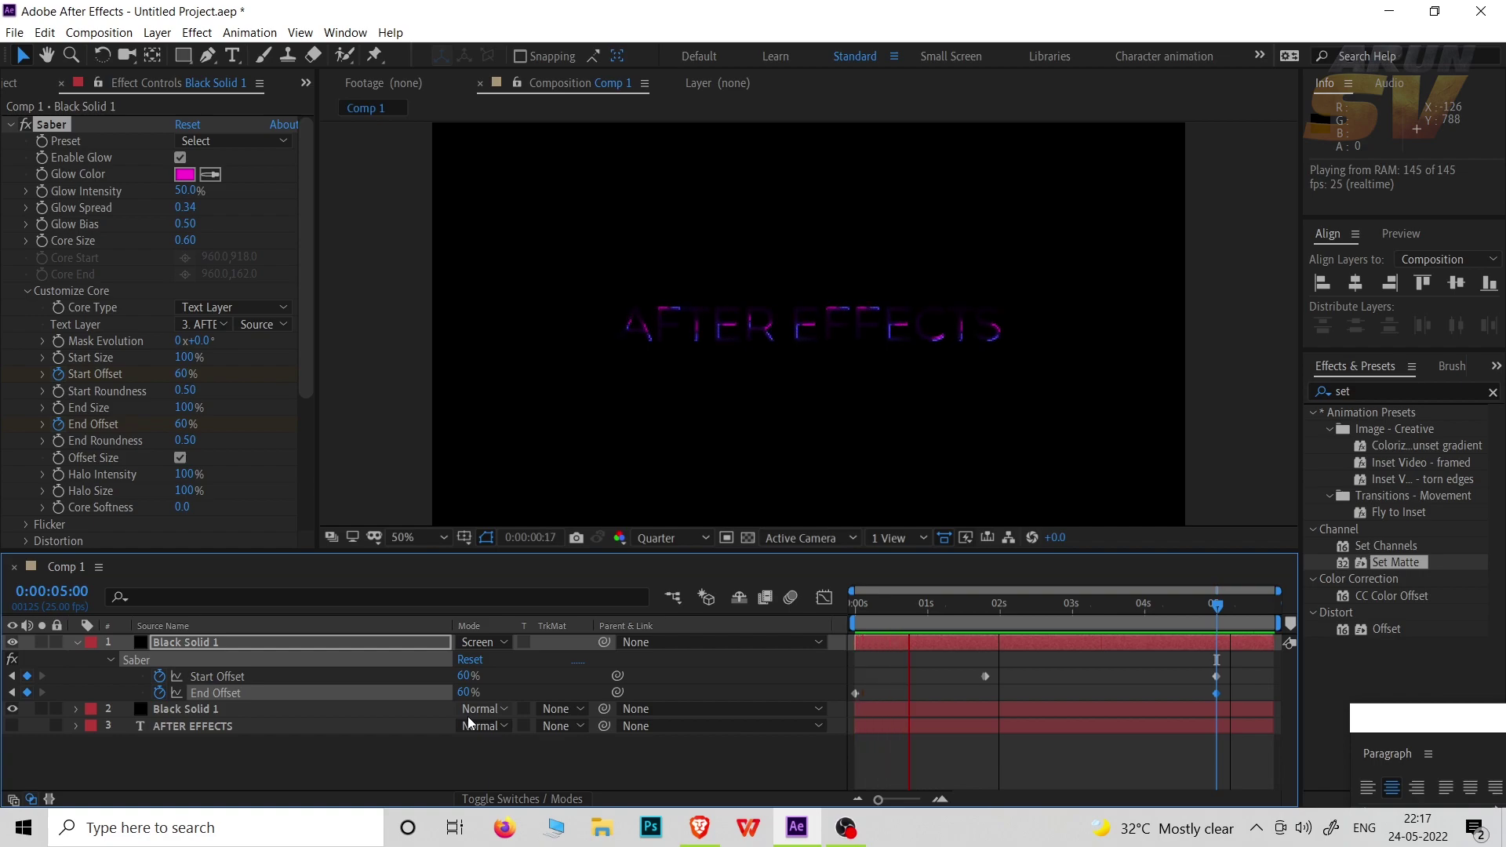
{"action": "left_click", "coordinate": [1008, 606]}
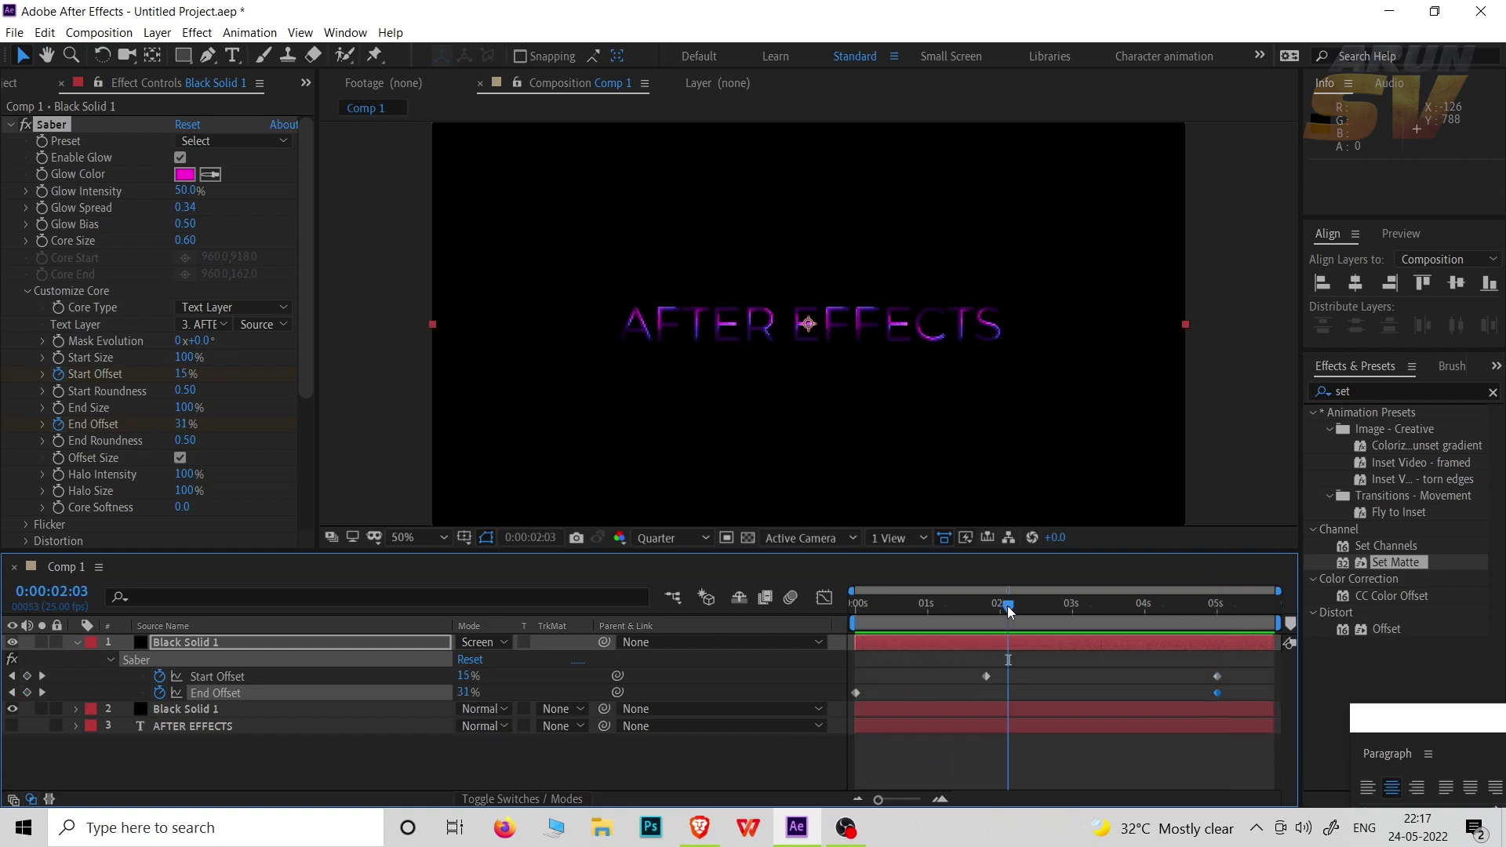
Step: Pre-compose both Black Solid 1 layers and the AFTER EFFECTS text layer into a composition named text
{"action": "left_click", "coordinate": [78, 641]}
{"action": "left_click", "coordinate": [204, 676]}
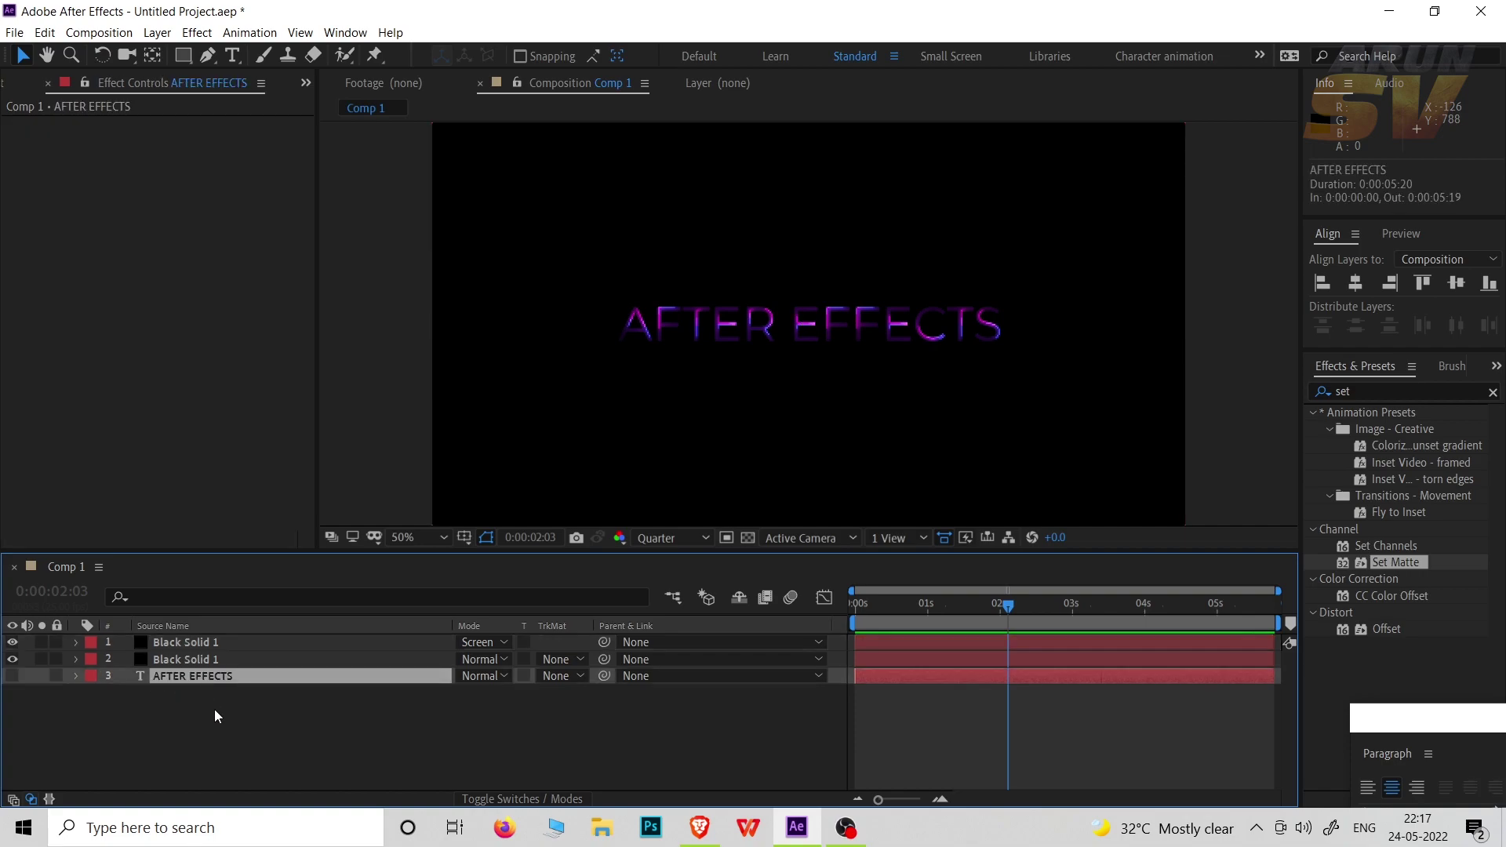
{"action": "left_click_drag", "start_coordinate": [214, 709], "coordinate": [181, 643]}
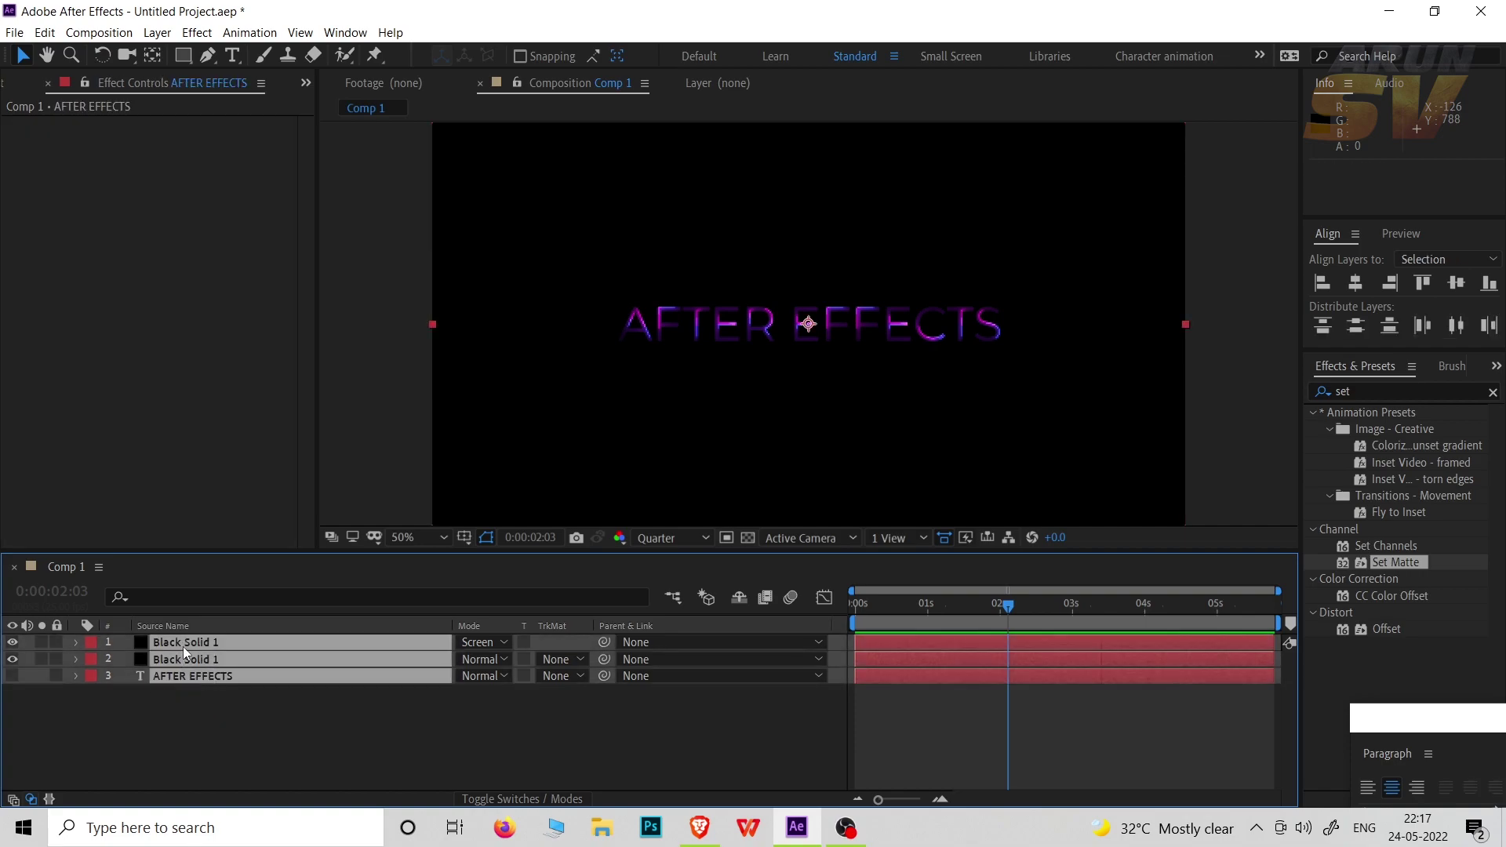
{"action": "right_click", "coordinate": [183, 648]}
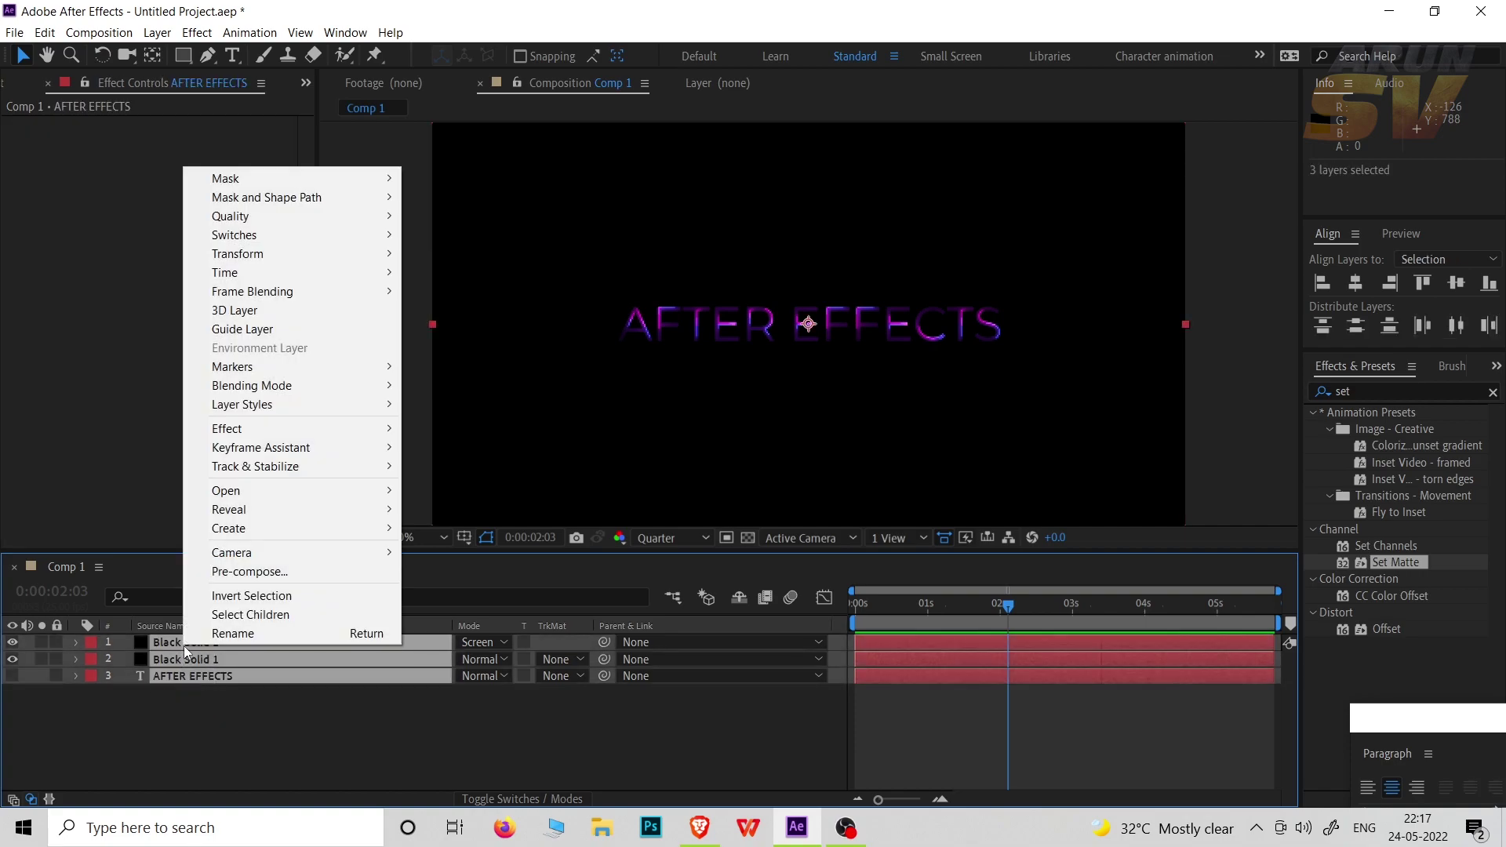
{"action": "left_click", "coordinate": [235, 572]}
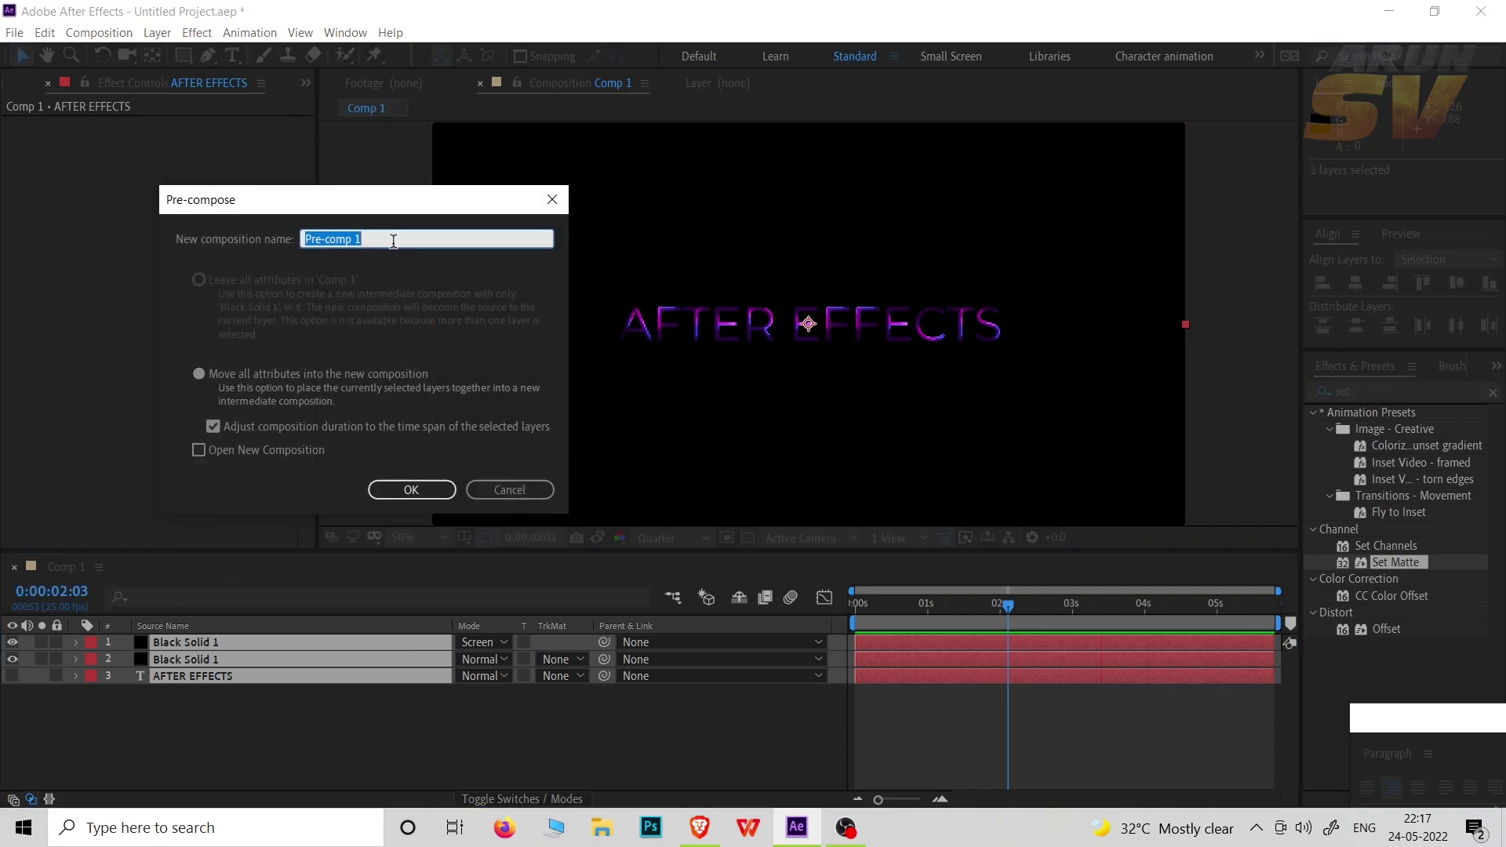
{"action": "type", "text": "text"}
{"action": "key", "text": "Return"}
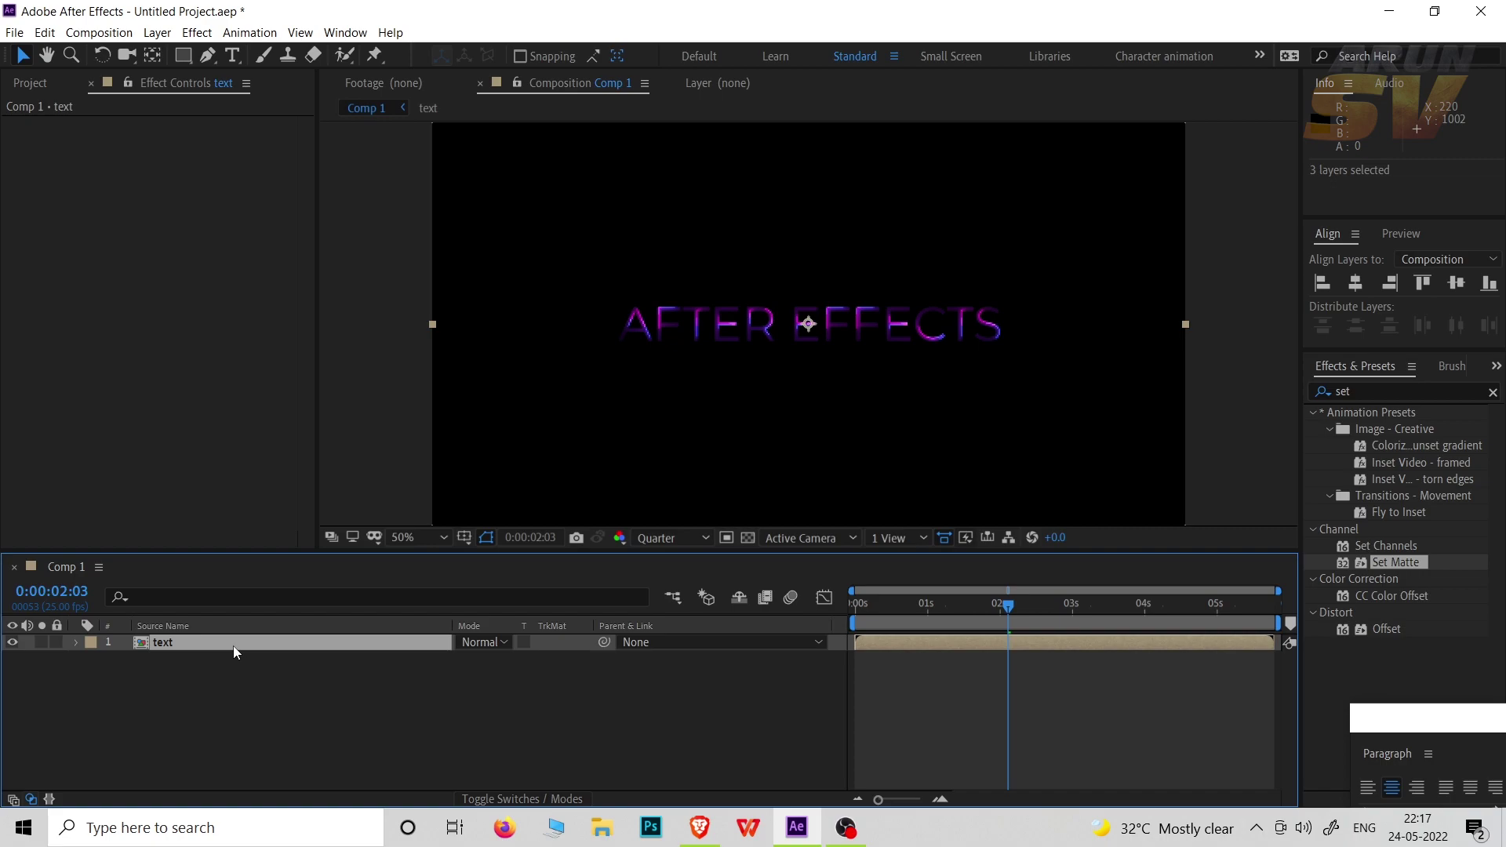
Step: Duplicate the text pre-comp layer and apply Gaussian Blur to the upper copy
{"action": "key", "text": "ctrl+d"}
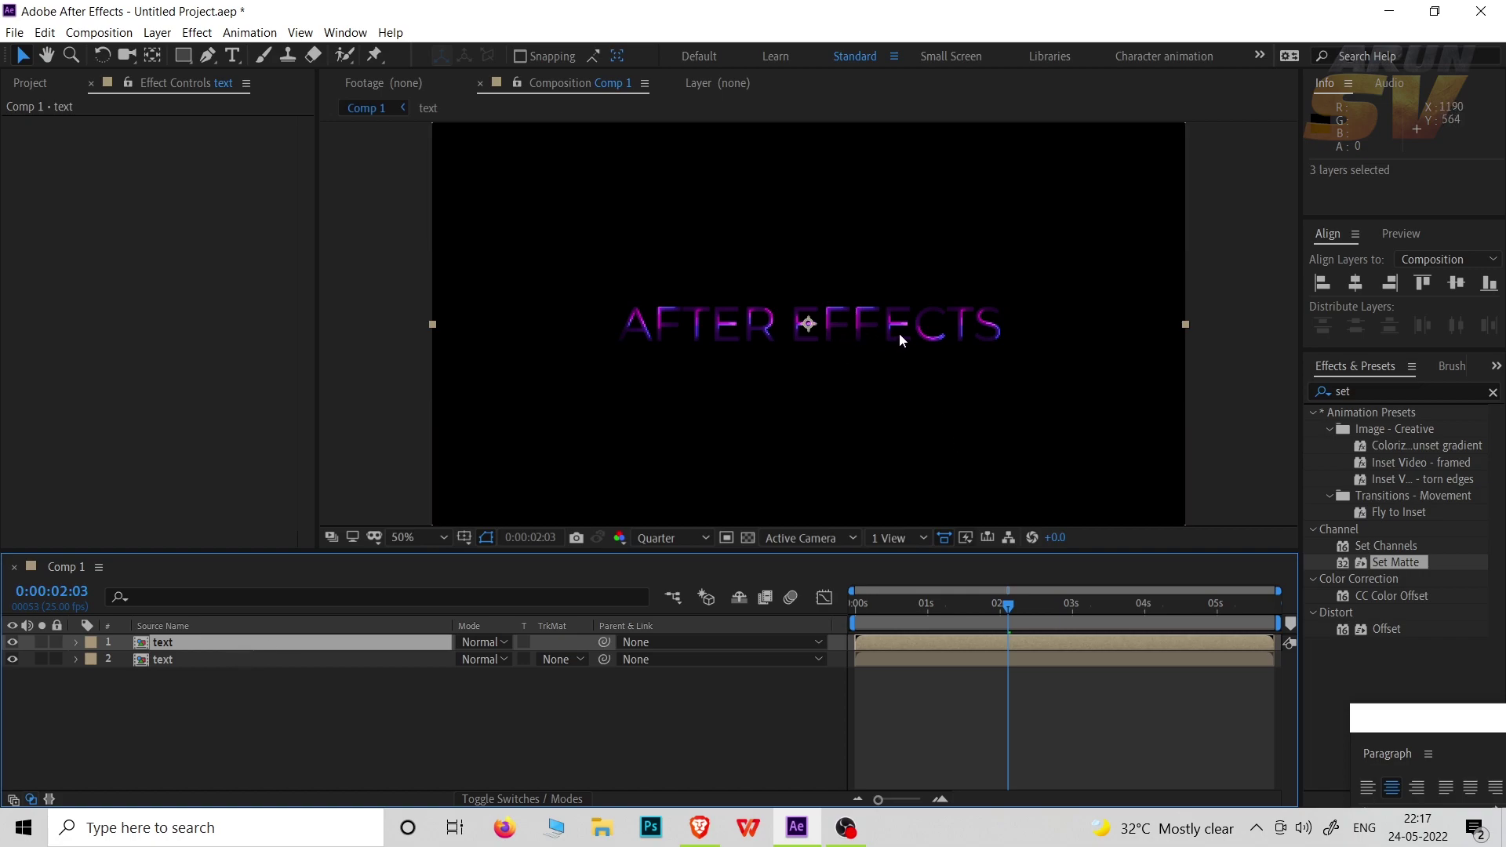
{"action": "left_click", "coordinate": [1361, 392]}
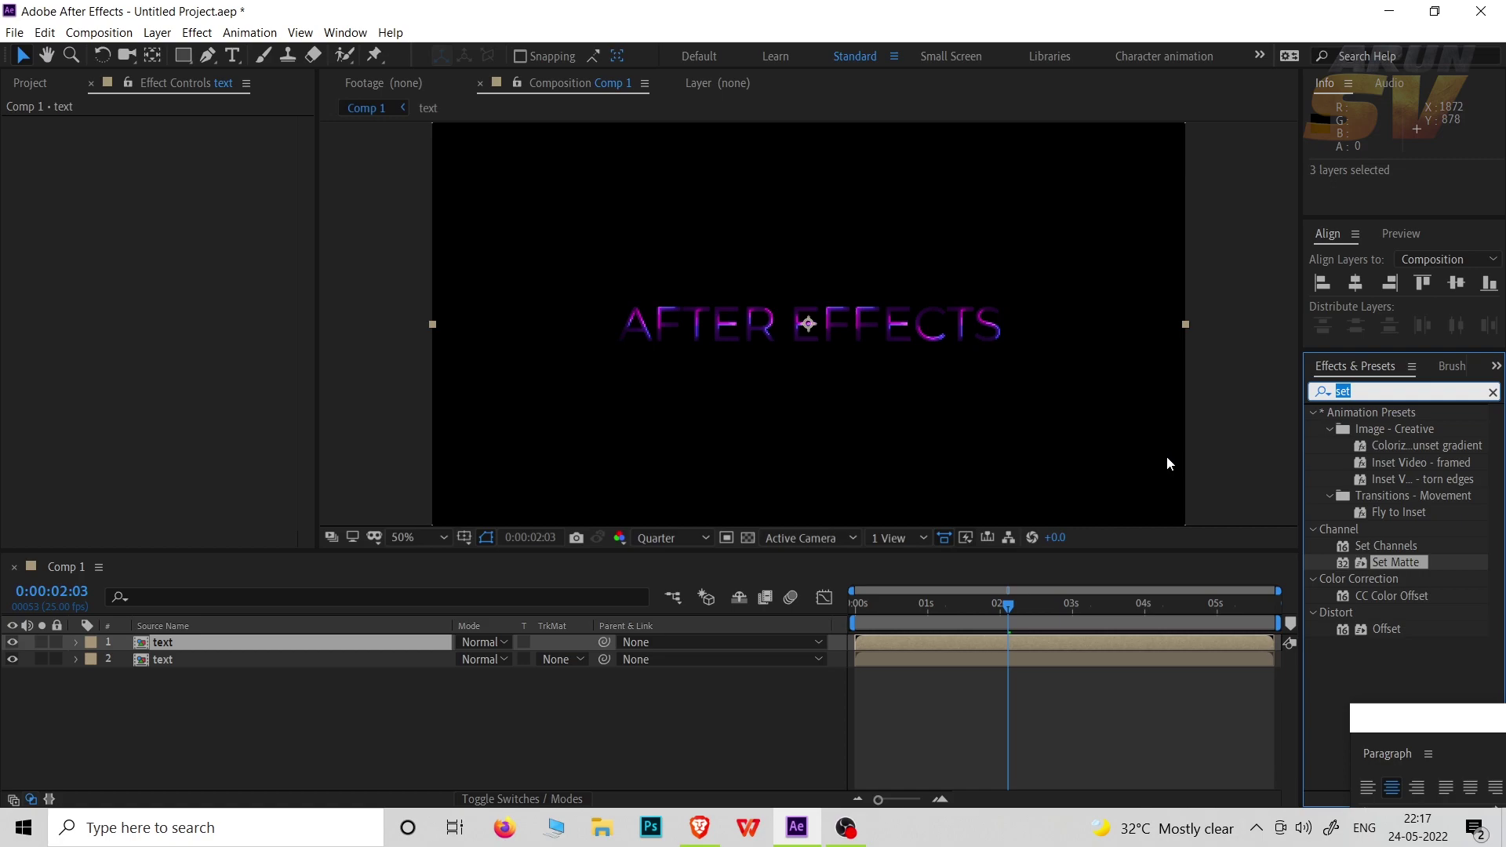
{"action": "type", "text": "ga"}
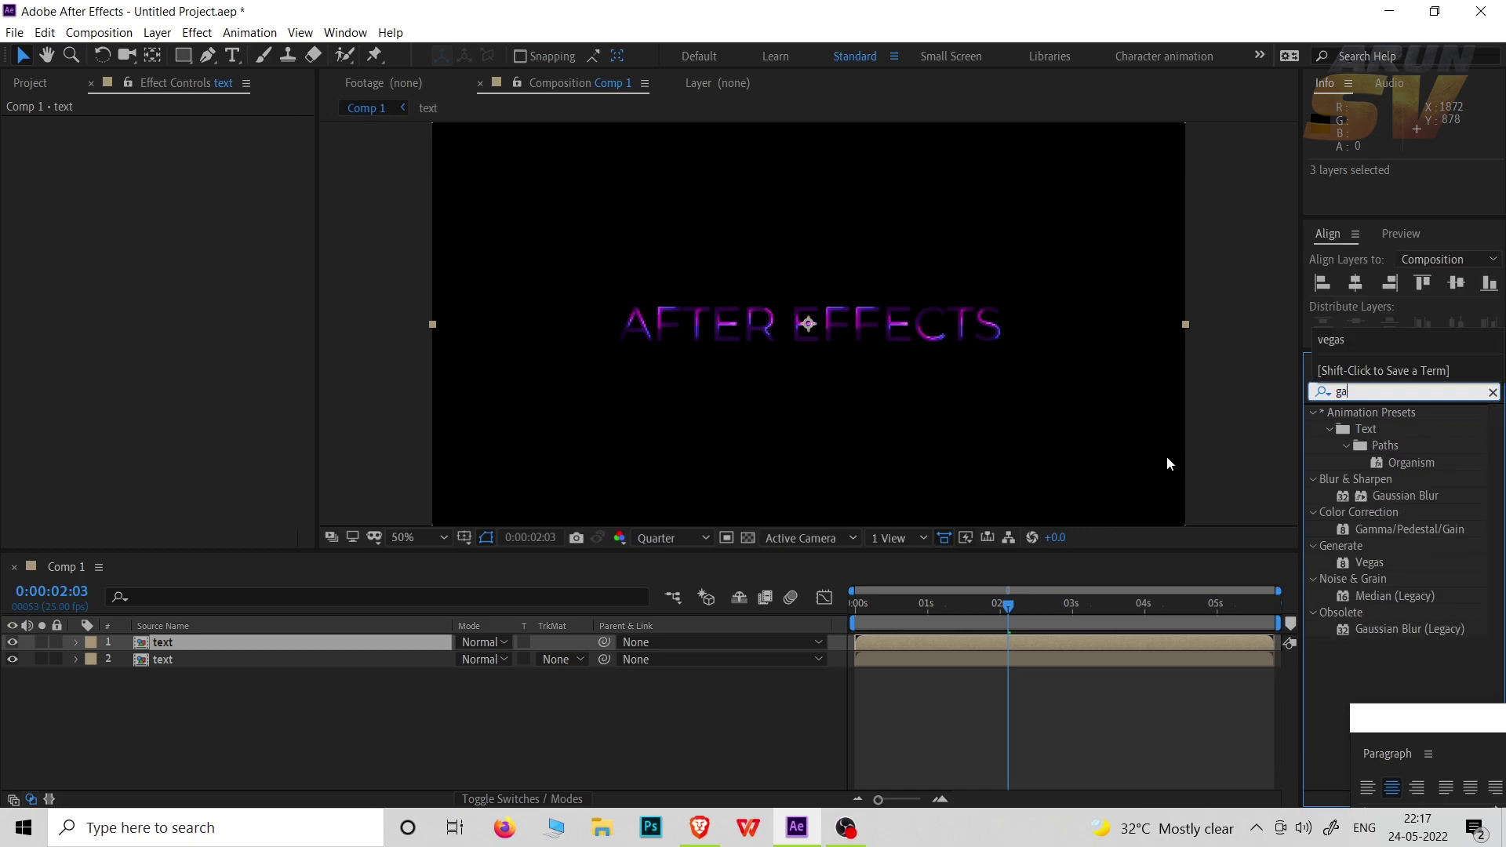
{"action": "type", "text": "u"}
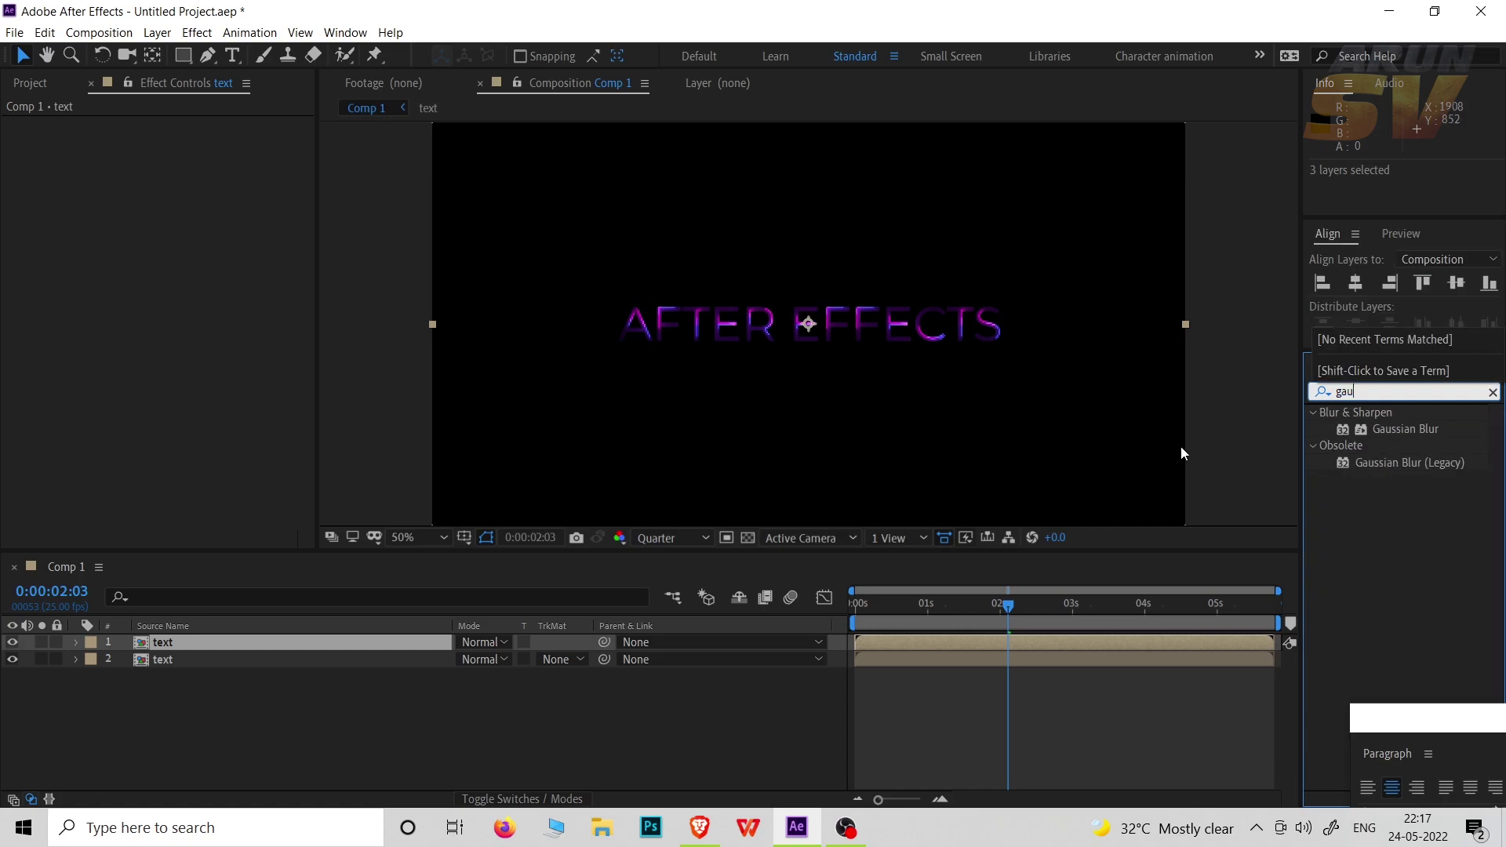
{"action": "double_click", "coordinate": [1401, 427]}
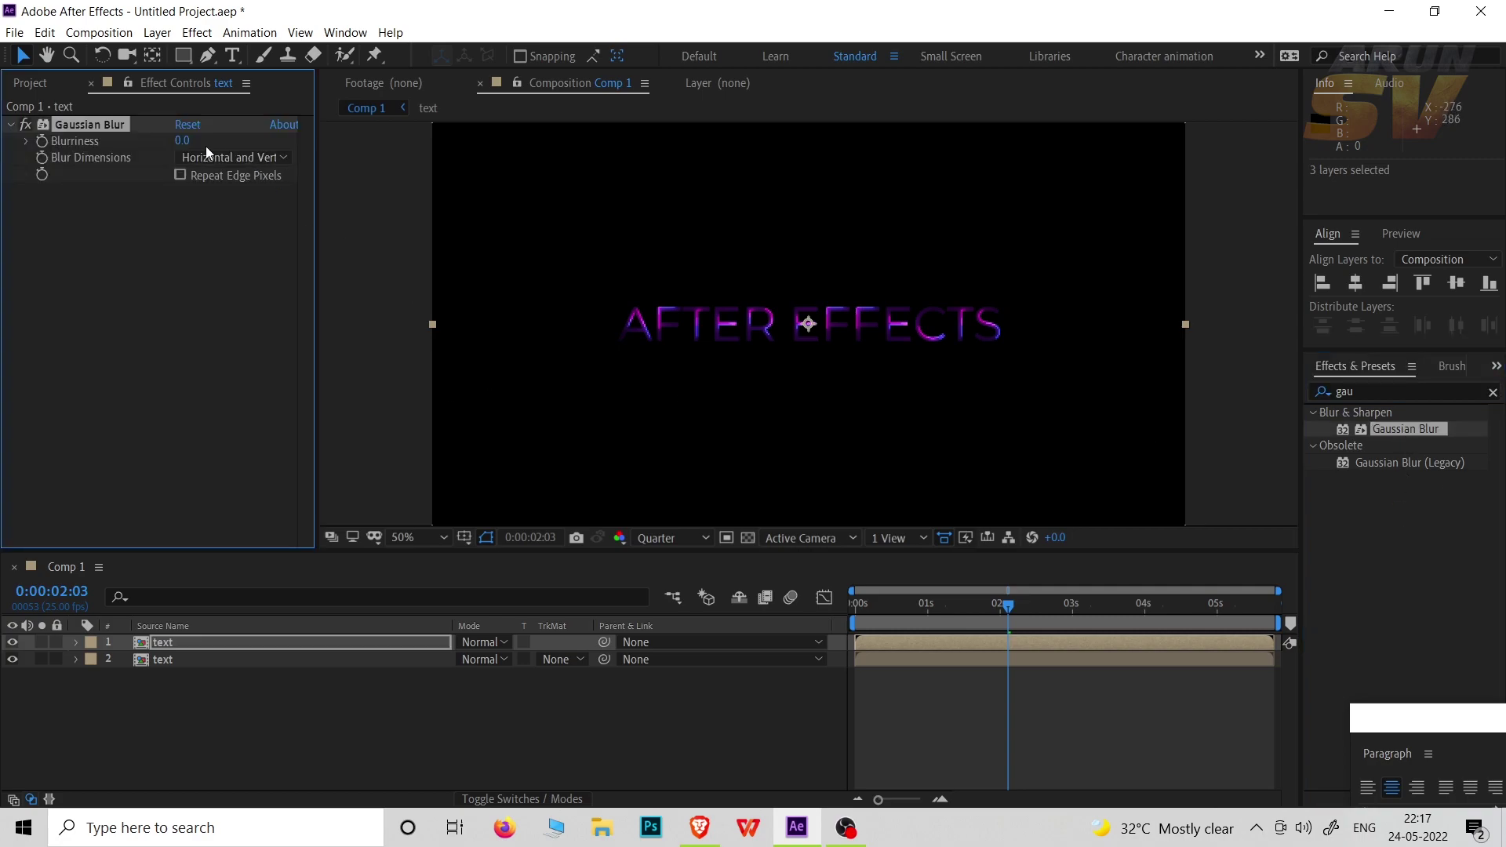
Step: Set the Gaussian Blur's Blurriness on the upper text layer to 90
{"action": "left_click_drag", "start_coordinate": [183, 140], "coordinate": [271, 142]}
{"action": "key", "text": "ctrl+z"}
{"action": "left_click", "coordinate": [183, 141]}
{"action": "type", "text": "90"}
{"action": "key", "text": "Return"}
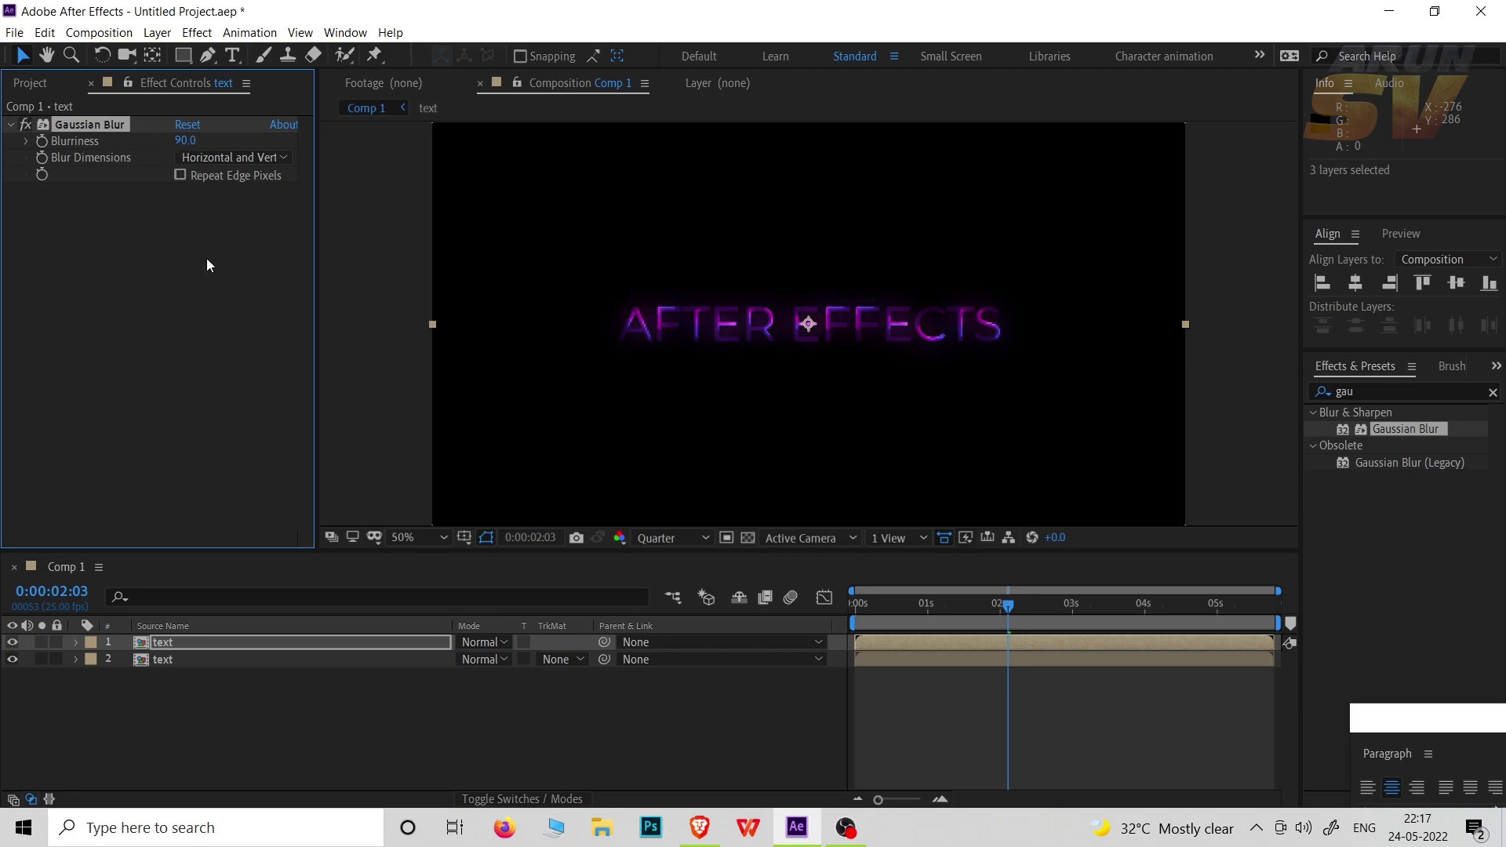
Step: Add an adjustment layer above the two text pre-comp layers in Comp 1
{"action": "left_click", "coordinate": [245, 718]}
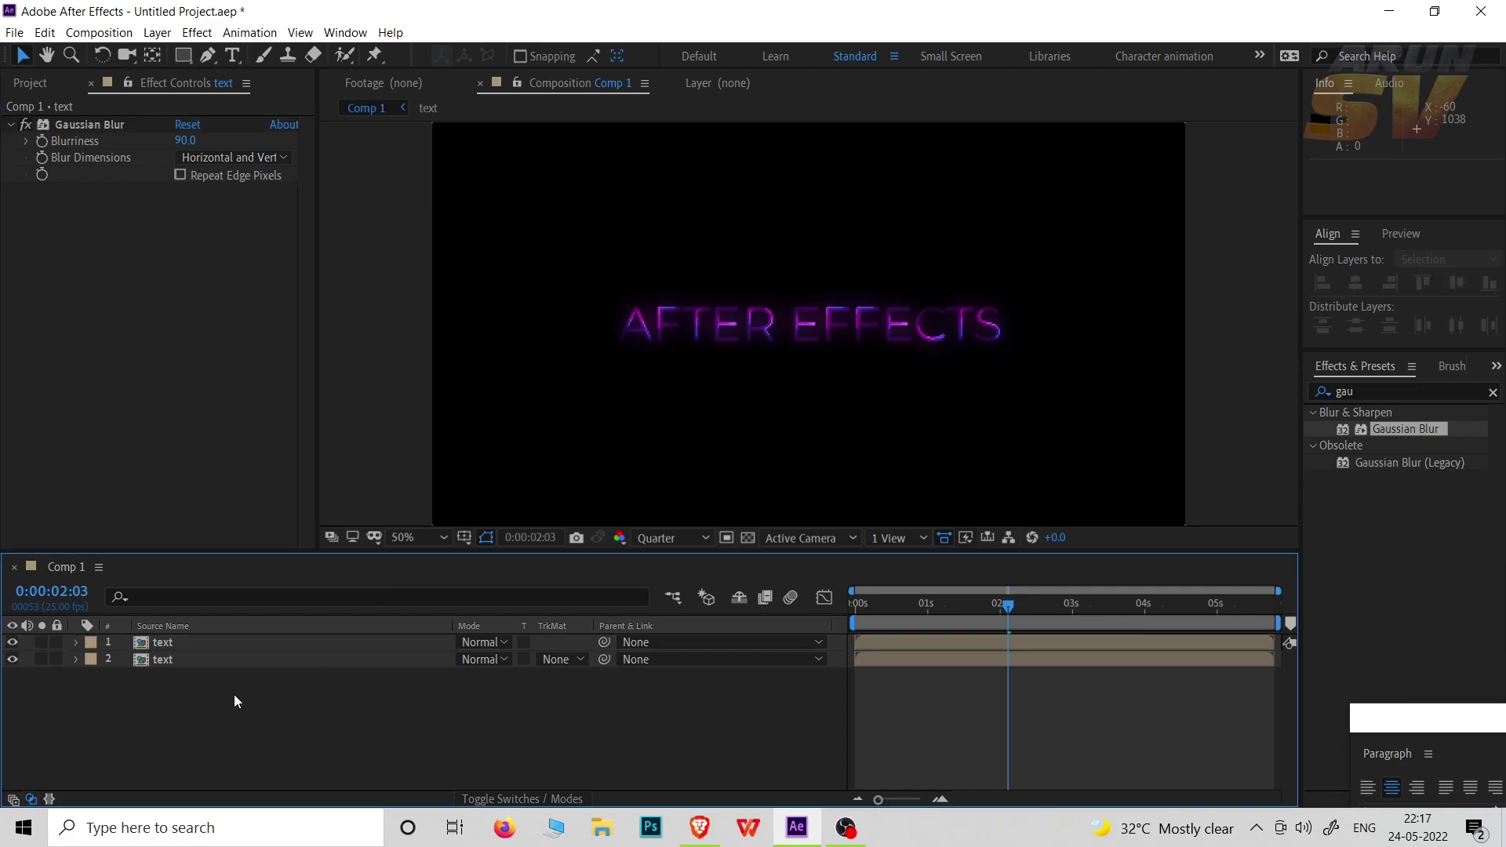
{"action": "right_click", "coordinate": [234, 694]}
{"action": "mouse_move", "coordinate": [322, 516]}
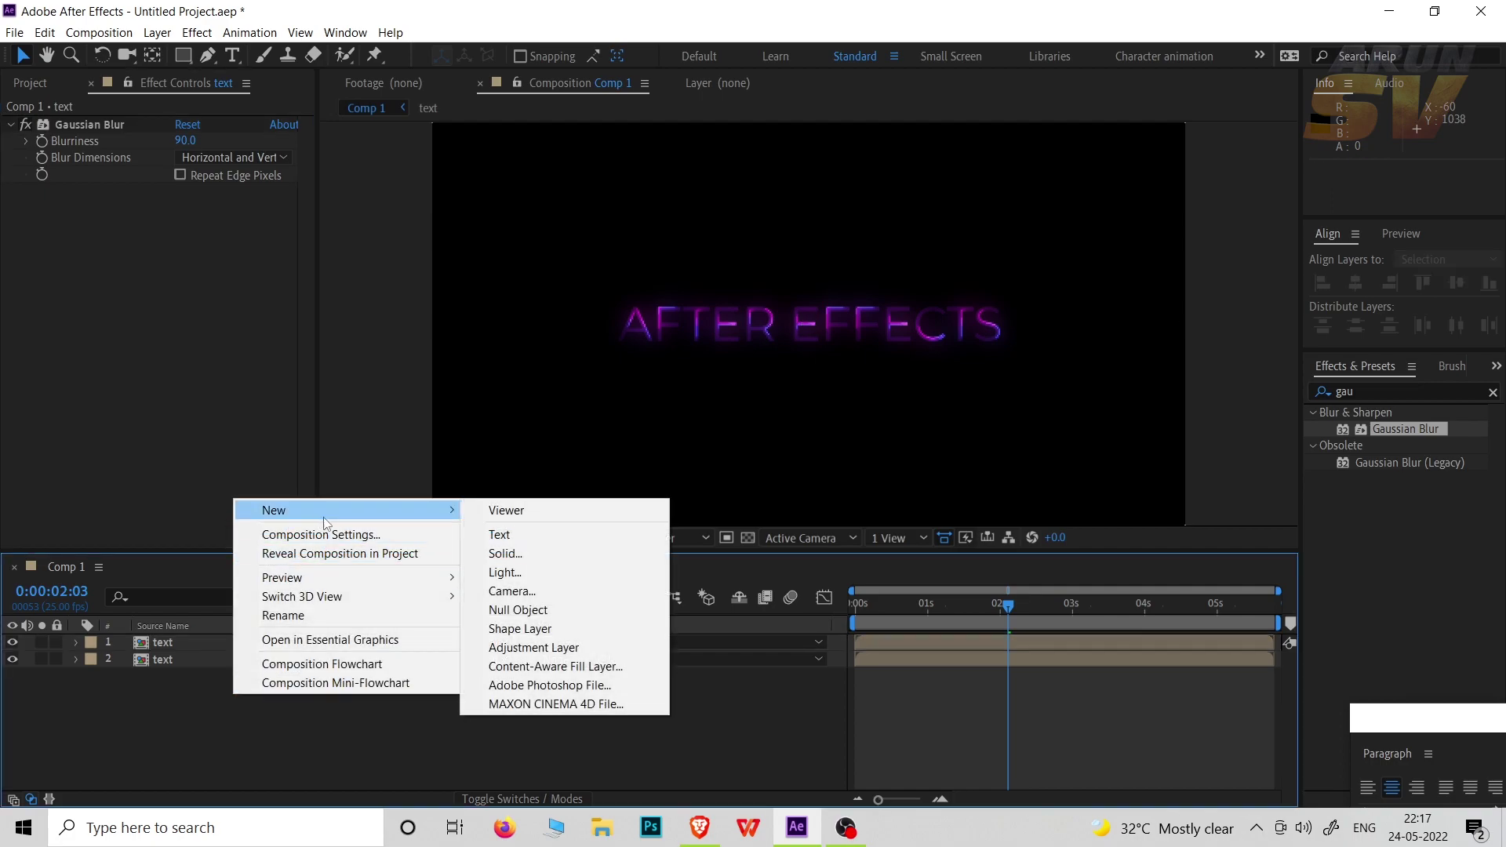
{"action": "left_click", "coordinate": [532, 650]}
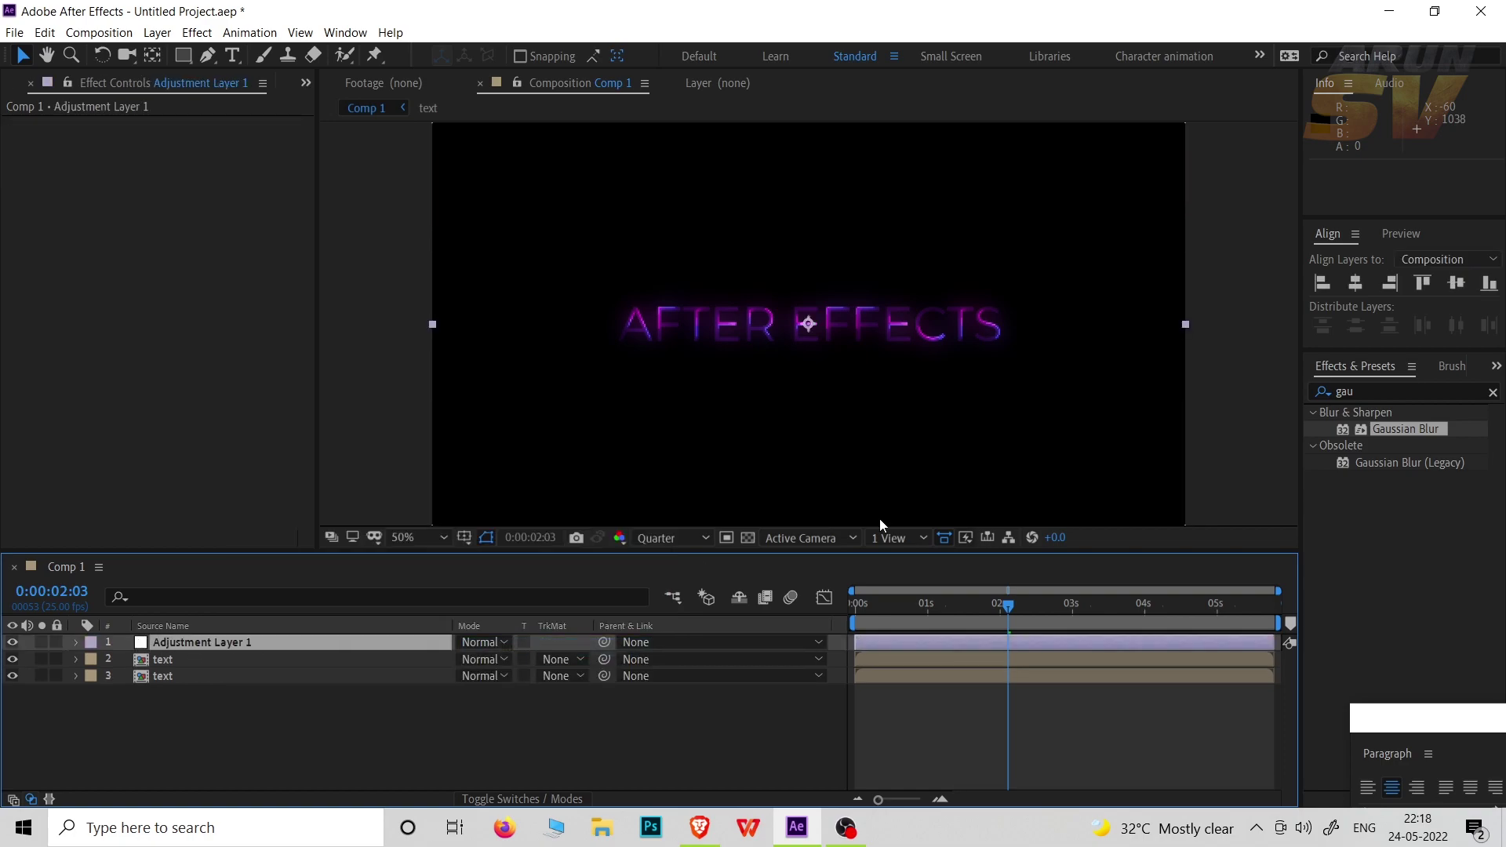
Step: Apply the Curves effect to the adjustment layer and bend the RGB curve into a gentle S shape for more contrast
{"action": "left_click", "coordinate": [1492, 391]}
{"action": "type", "text": "cur"}
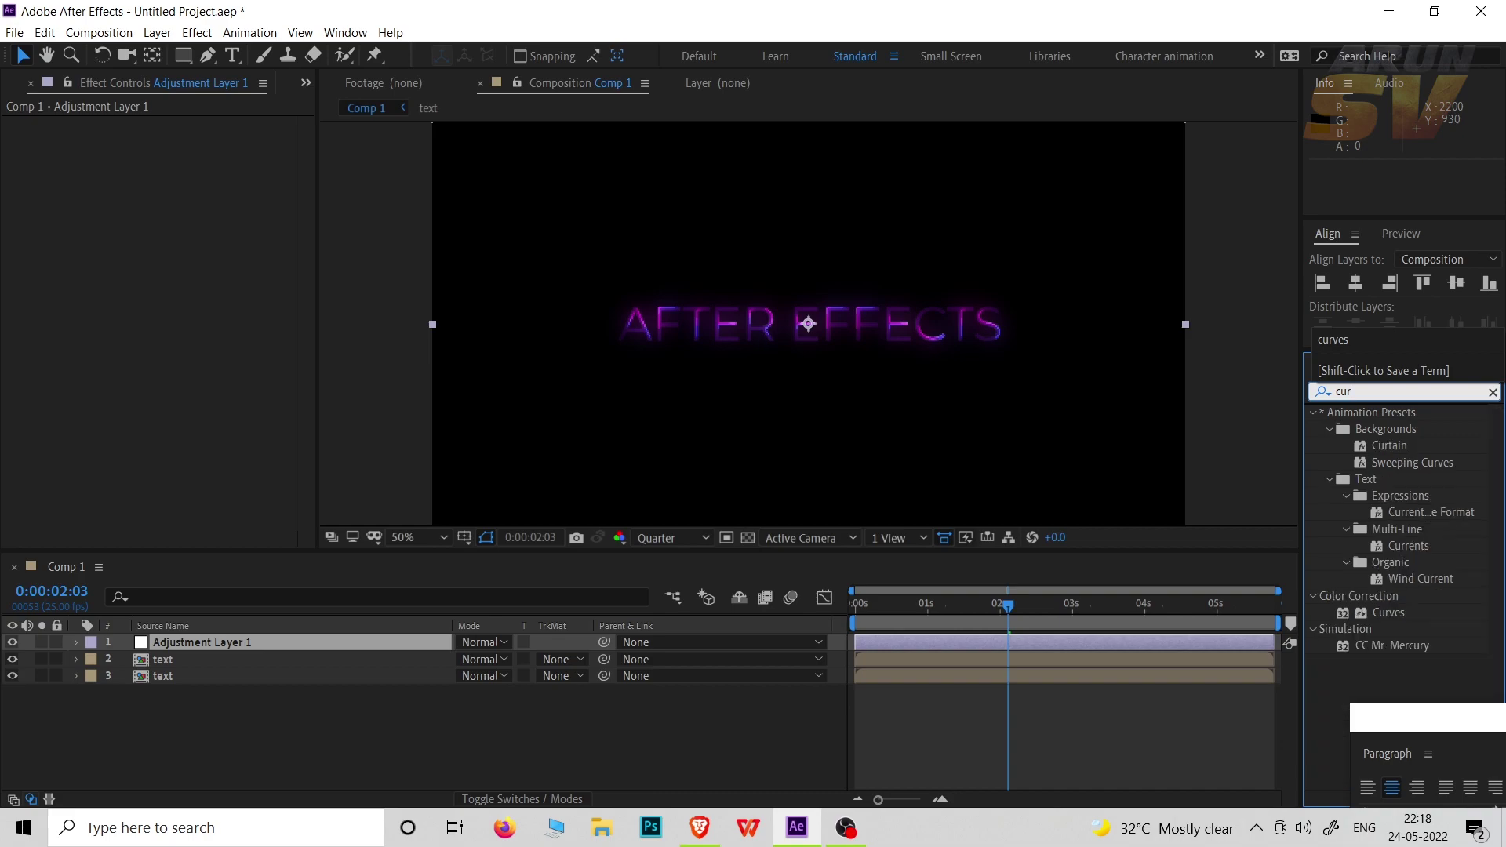
{"action": "type", "text": "ves"}
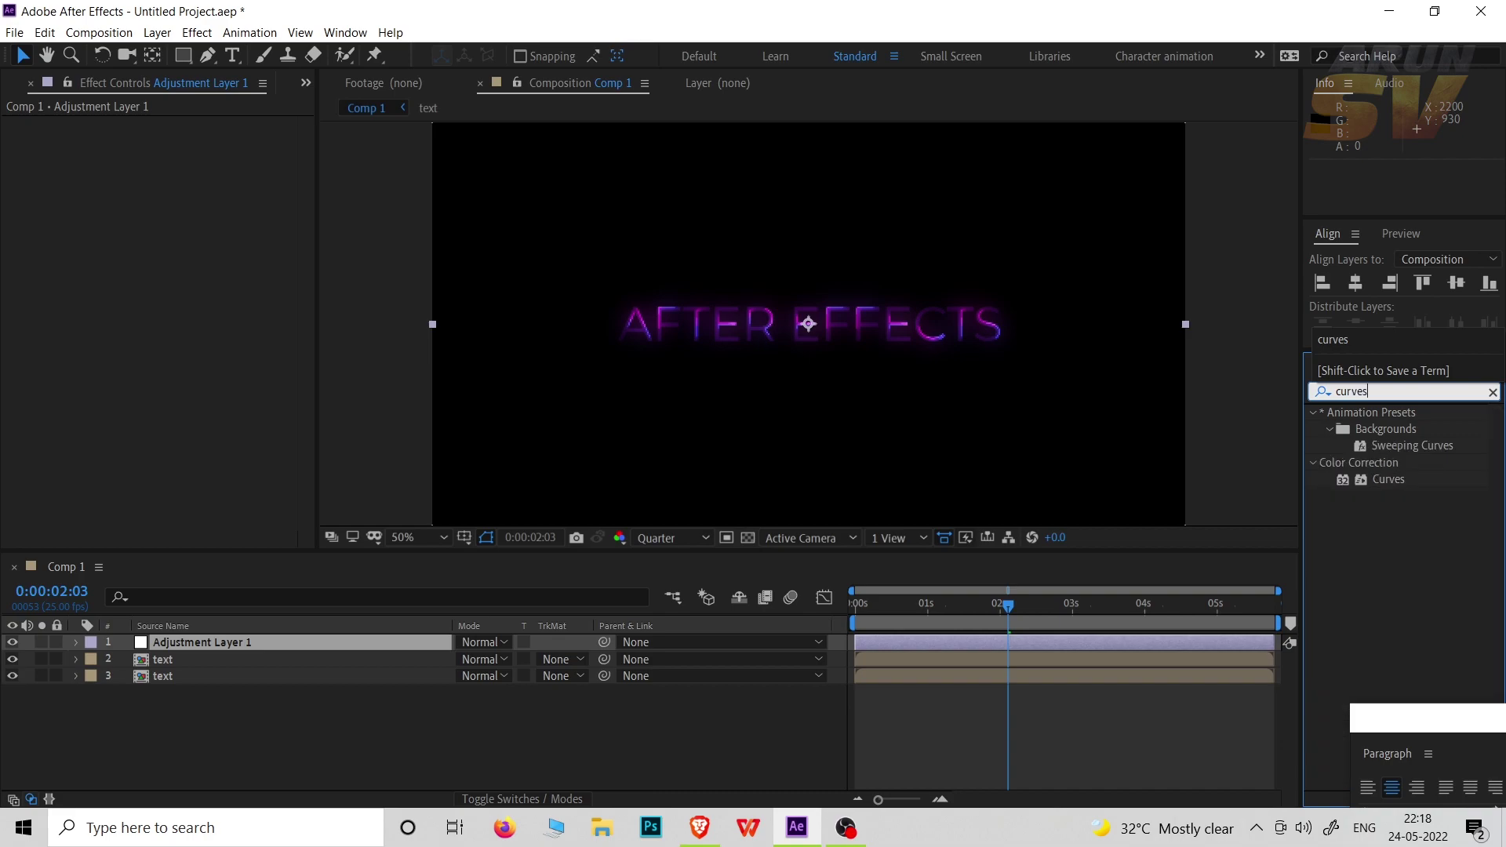
{"action": "double_click", "coordinate": [1393, 483]}
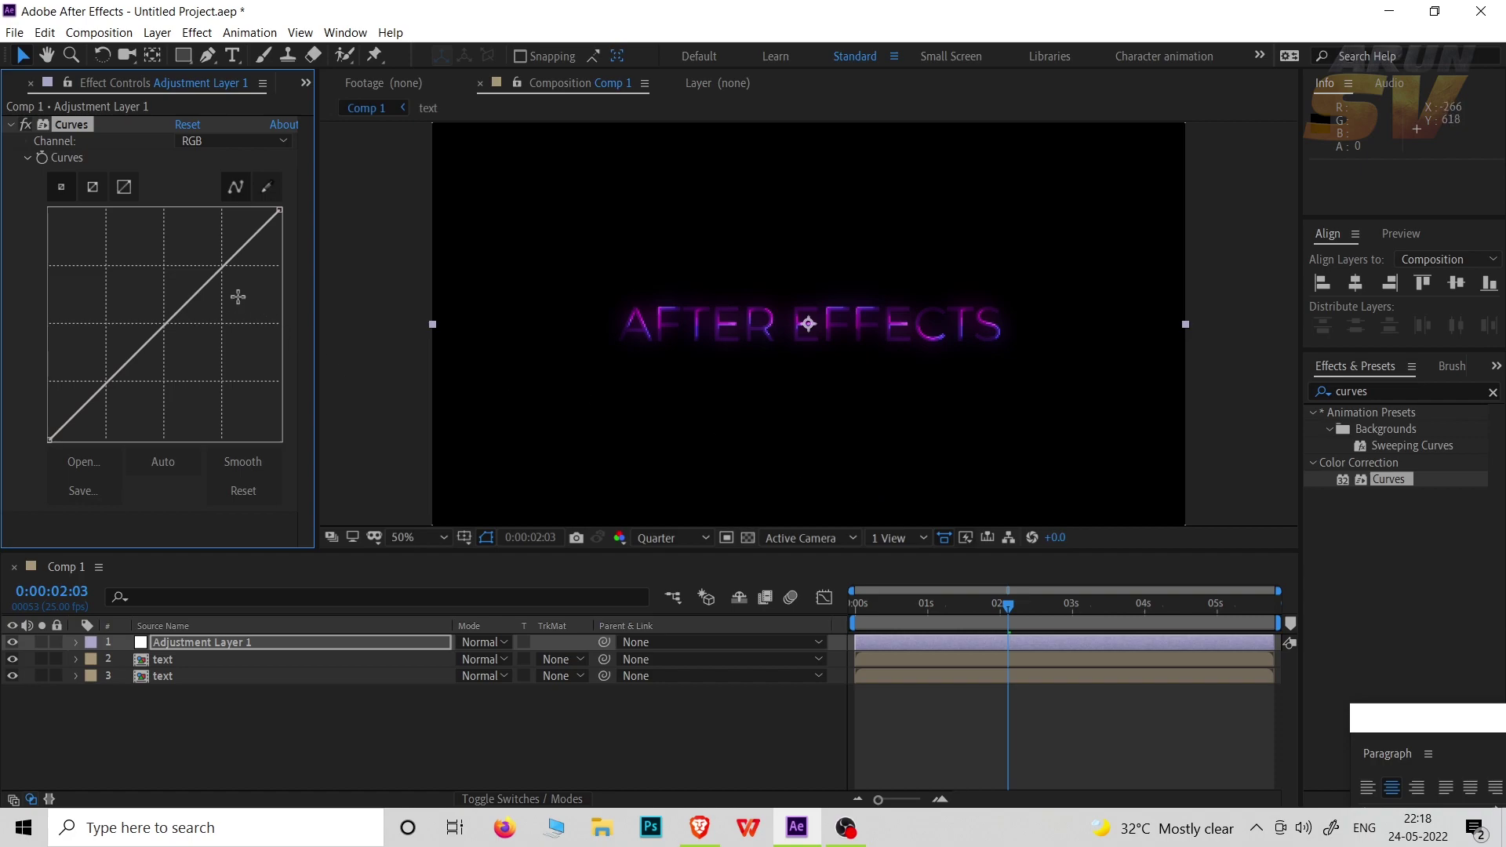
{"action": "left_click_drag", "start_coordinate": [215, 274], "coordinate": [205, 273]}
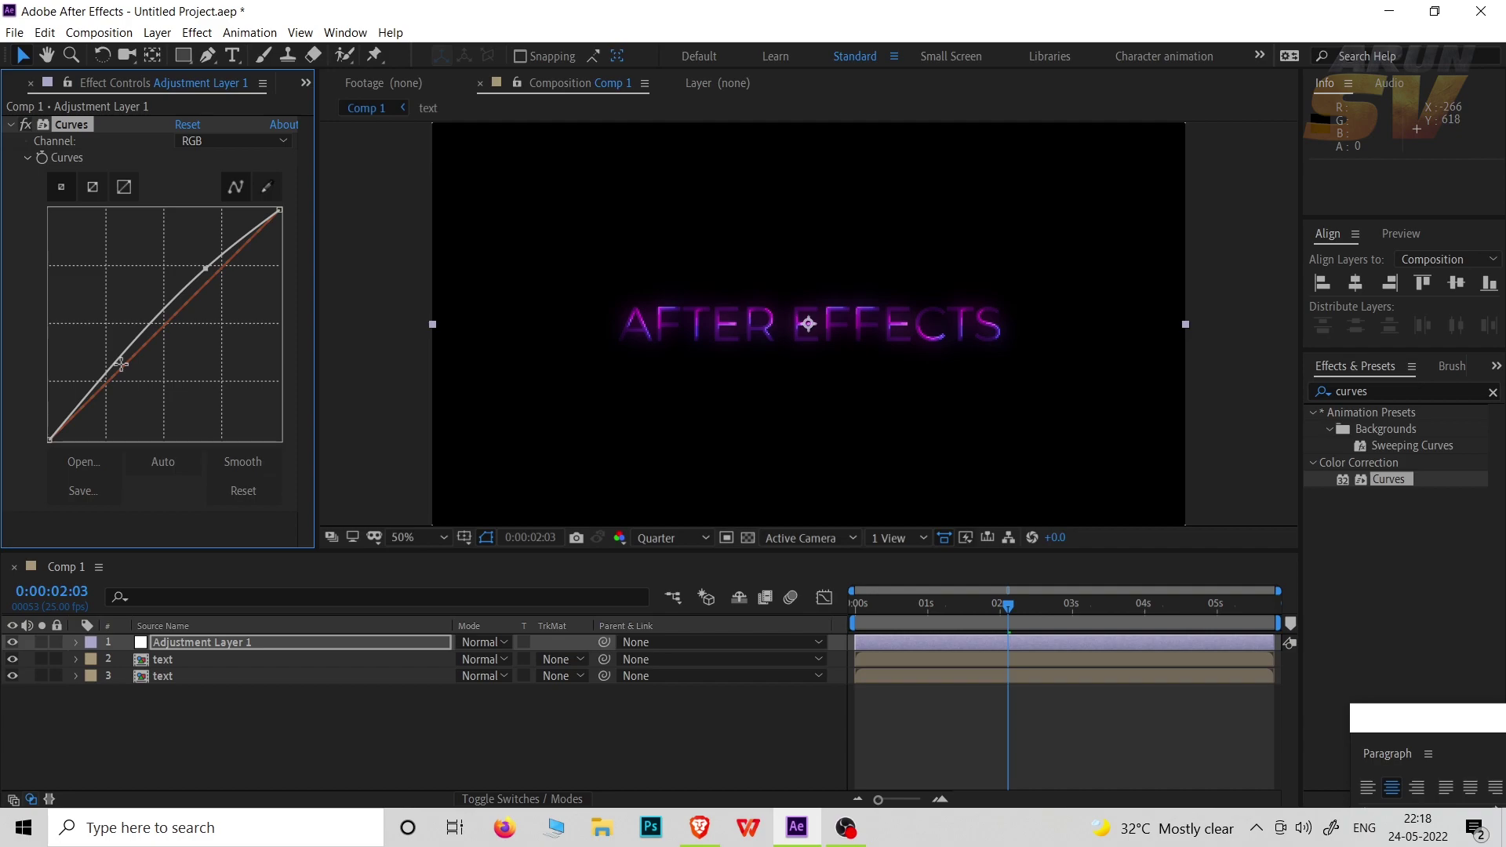
{"action": "left_click_drag", "start_coordinate": [113, 362], "coordinate": [125, 382]}
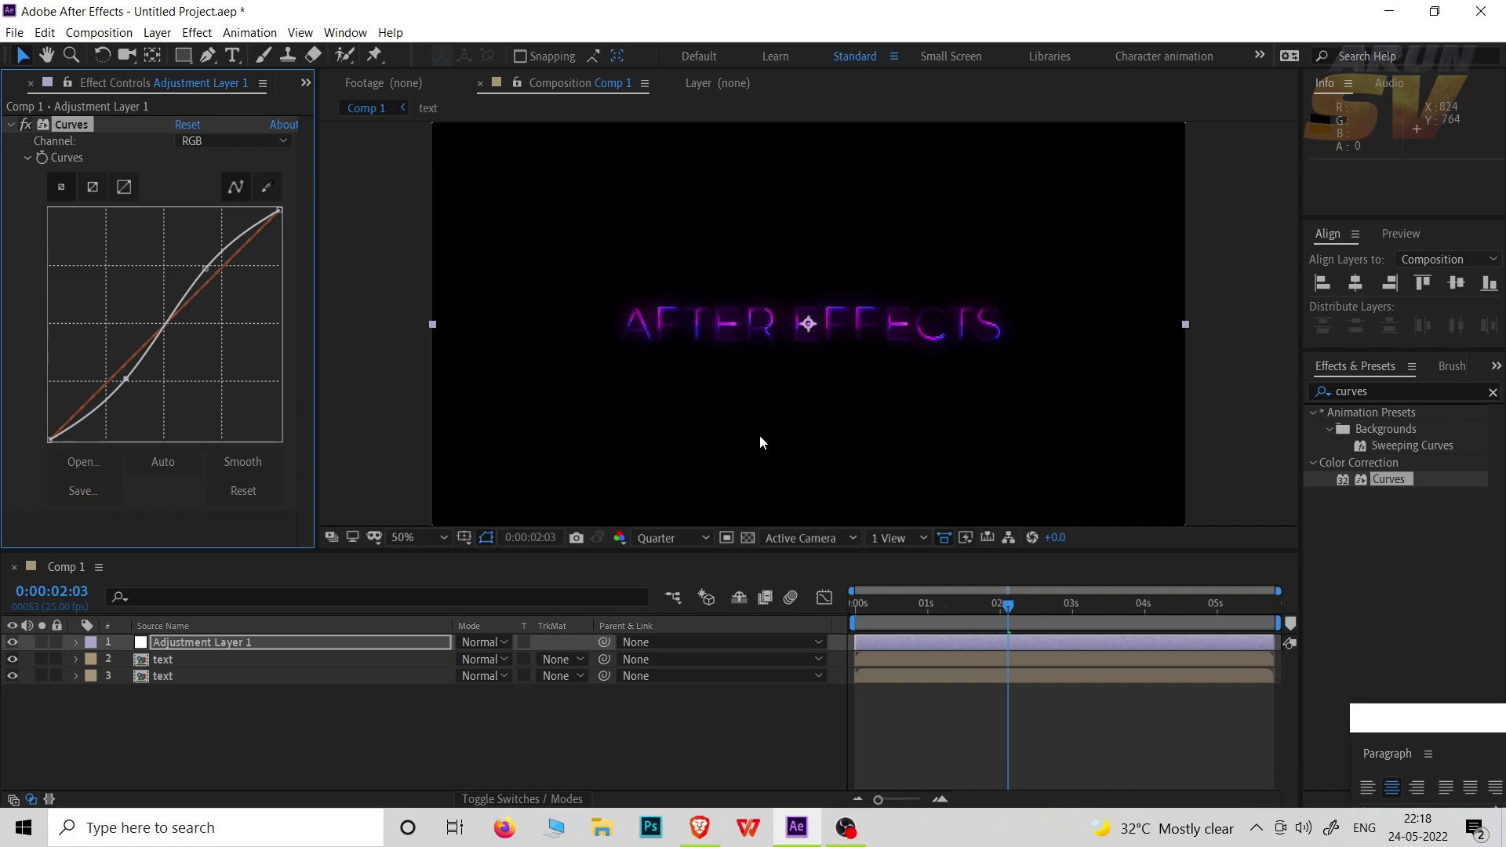
{"action": "left_click", "coordinate": [26, 124]}
{"action": "left_click", "coordinate": [935, 613]}
Step: Apply the Stylize Glow effect to Adjustment Layer 1
{"action": "left_click", "coordinate": [200, 646]}
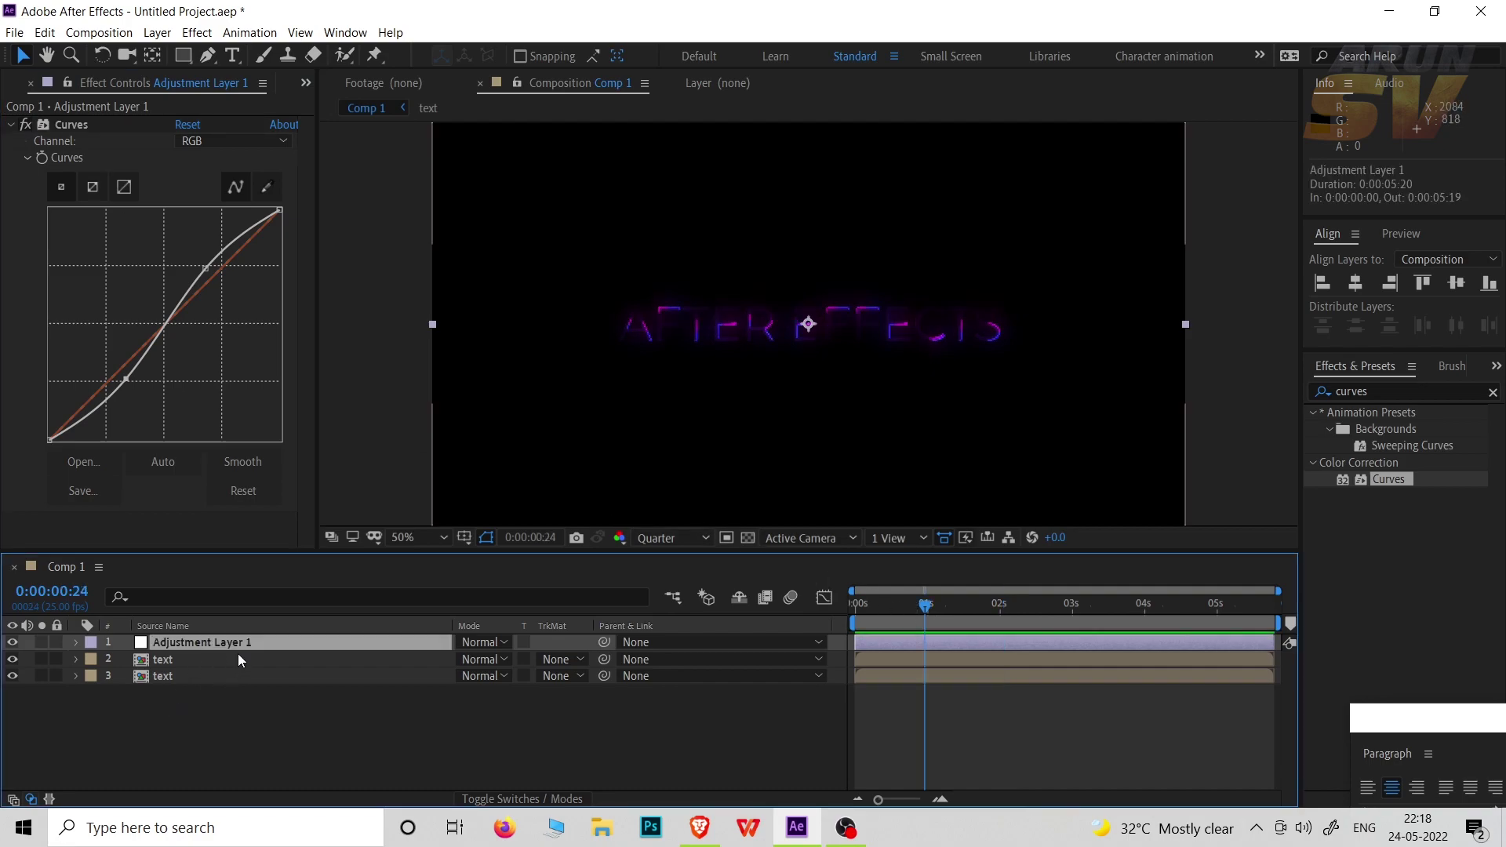
{"action": "left_click", "coordinate": [1309, 392]}
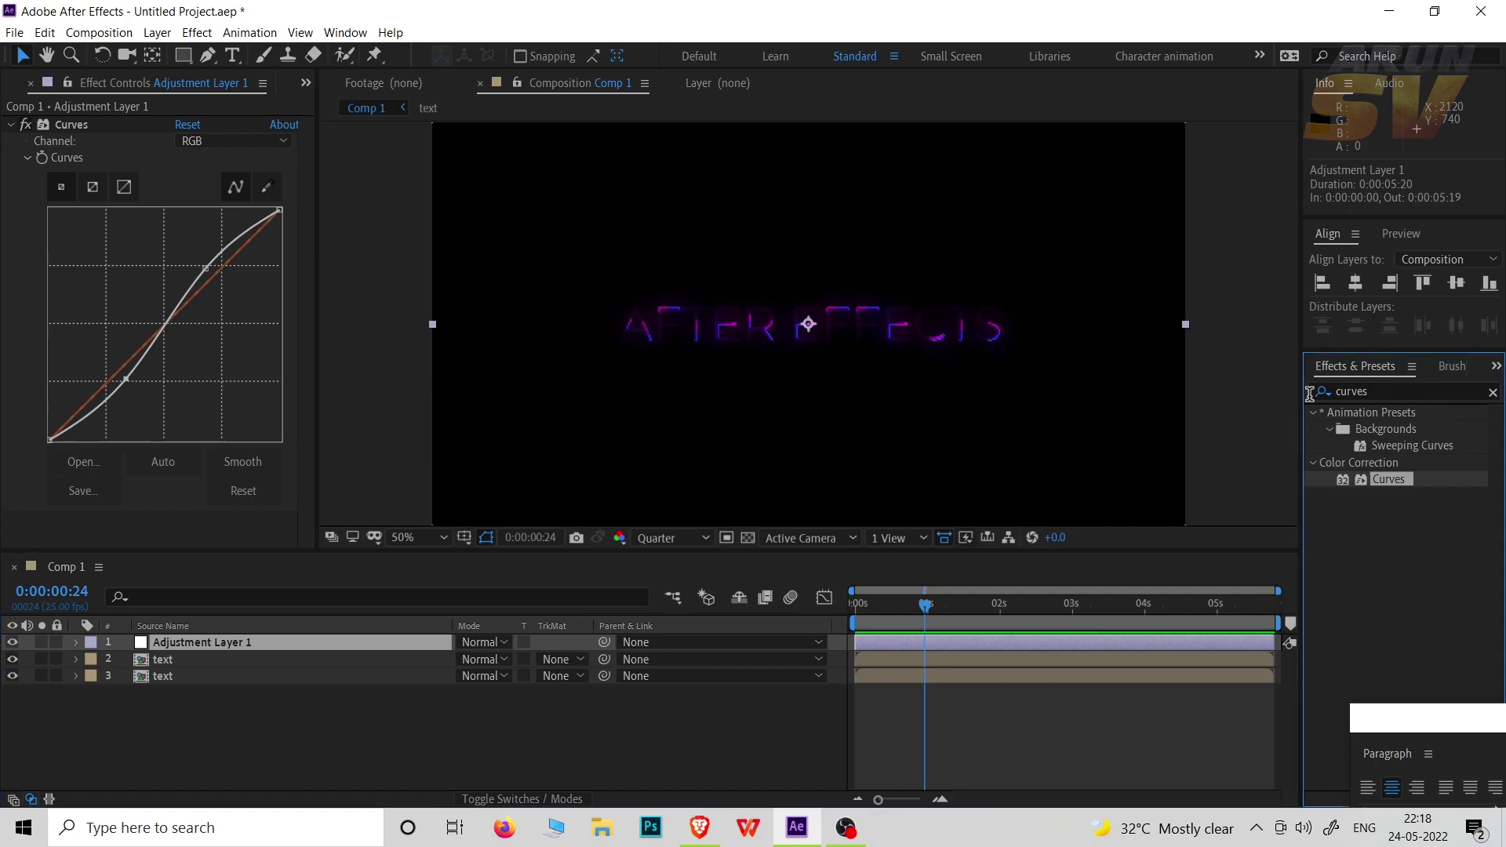
{"action": "left_click", "coordinate": [1325, 392]}
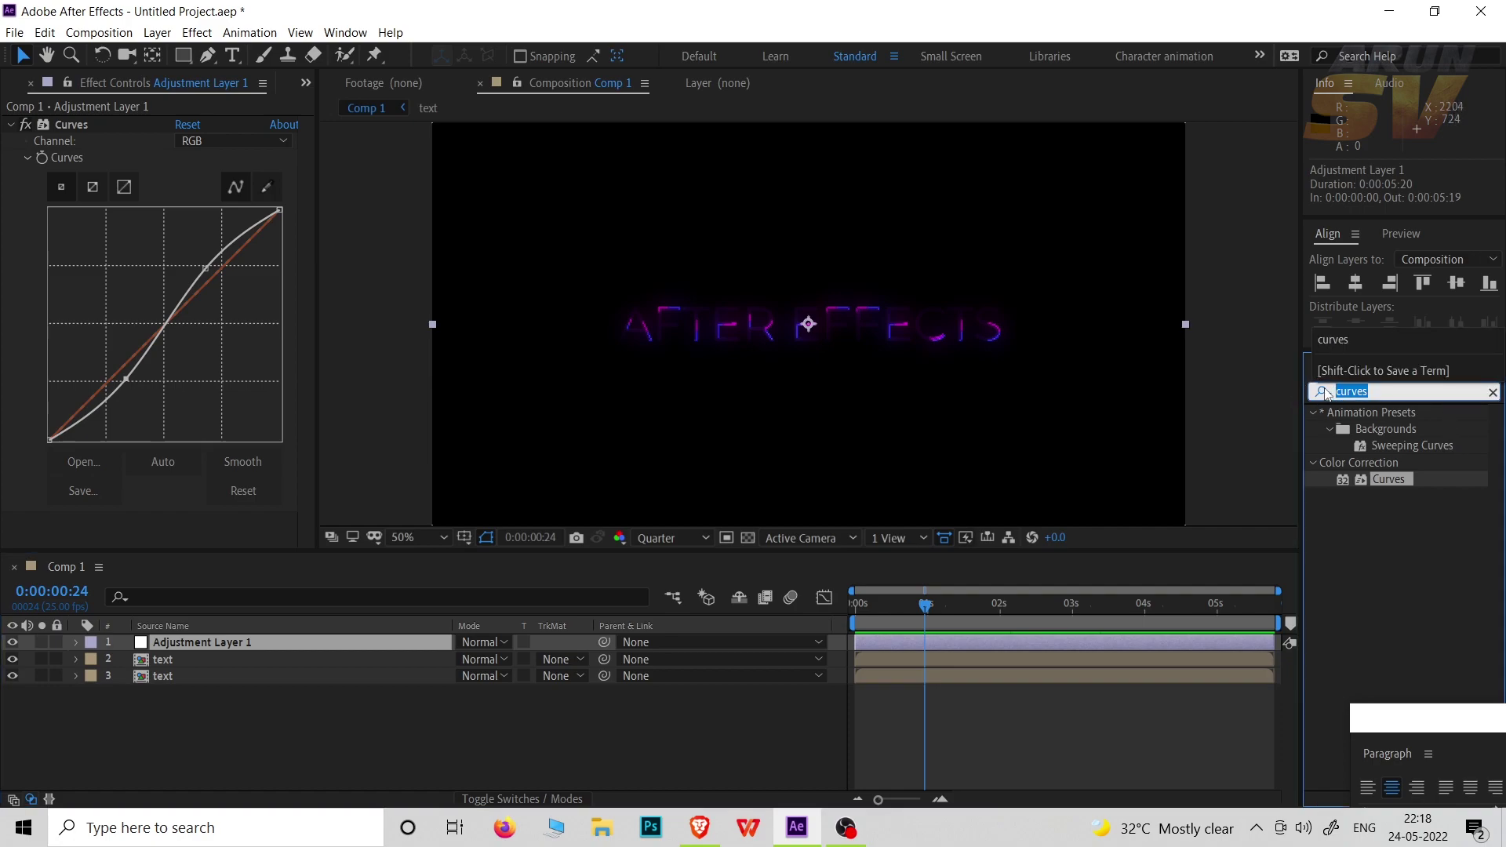
{"action": "type", "text": "glow"}
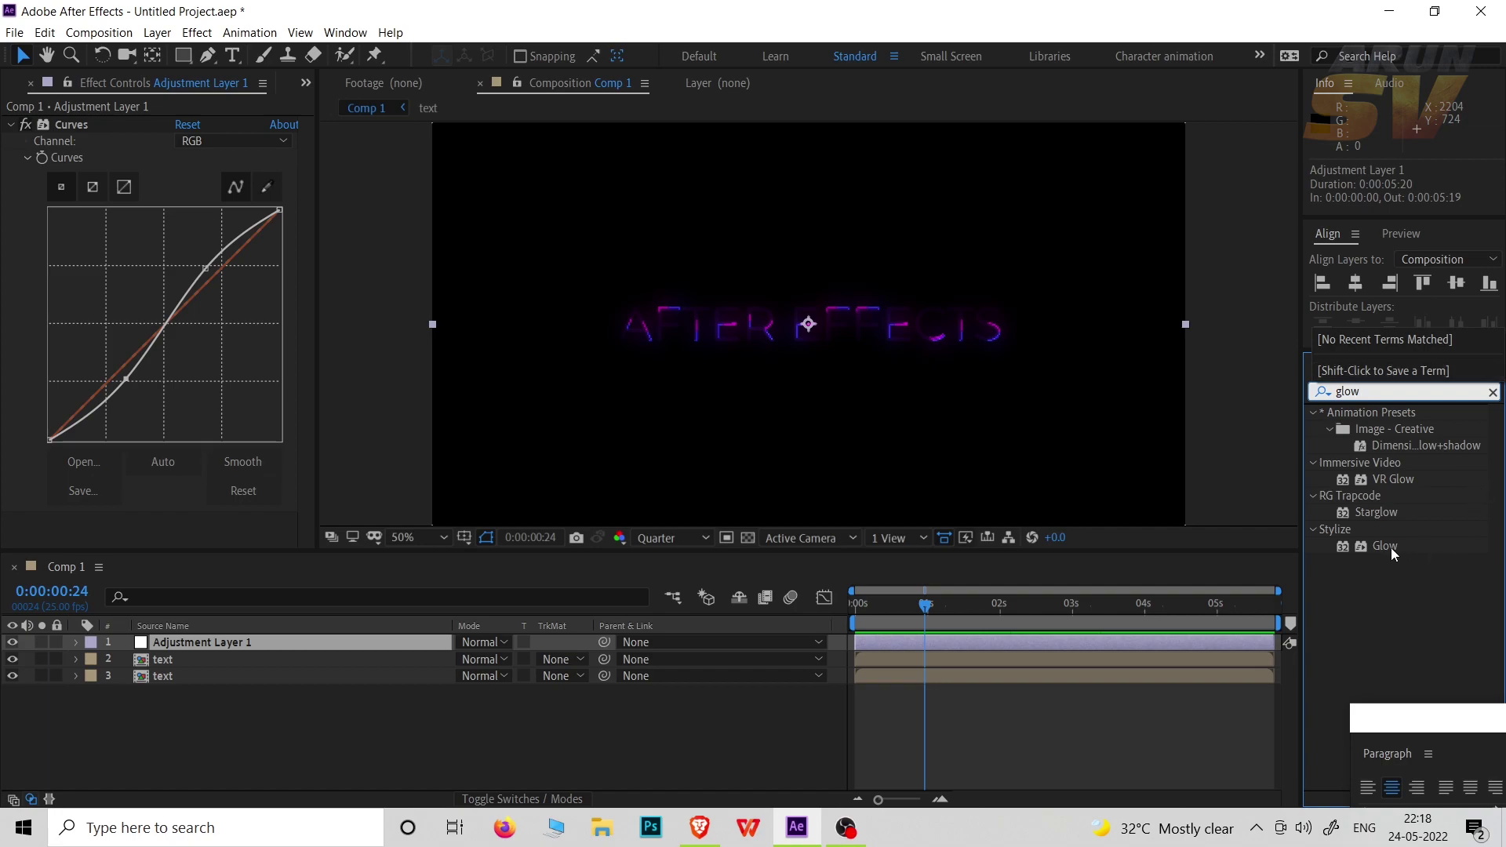
{"action": "double_click", "coordinate": [1390, 547]}
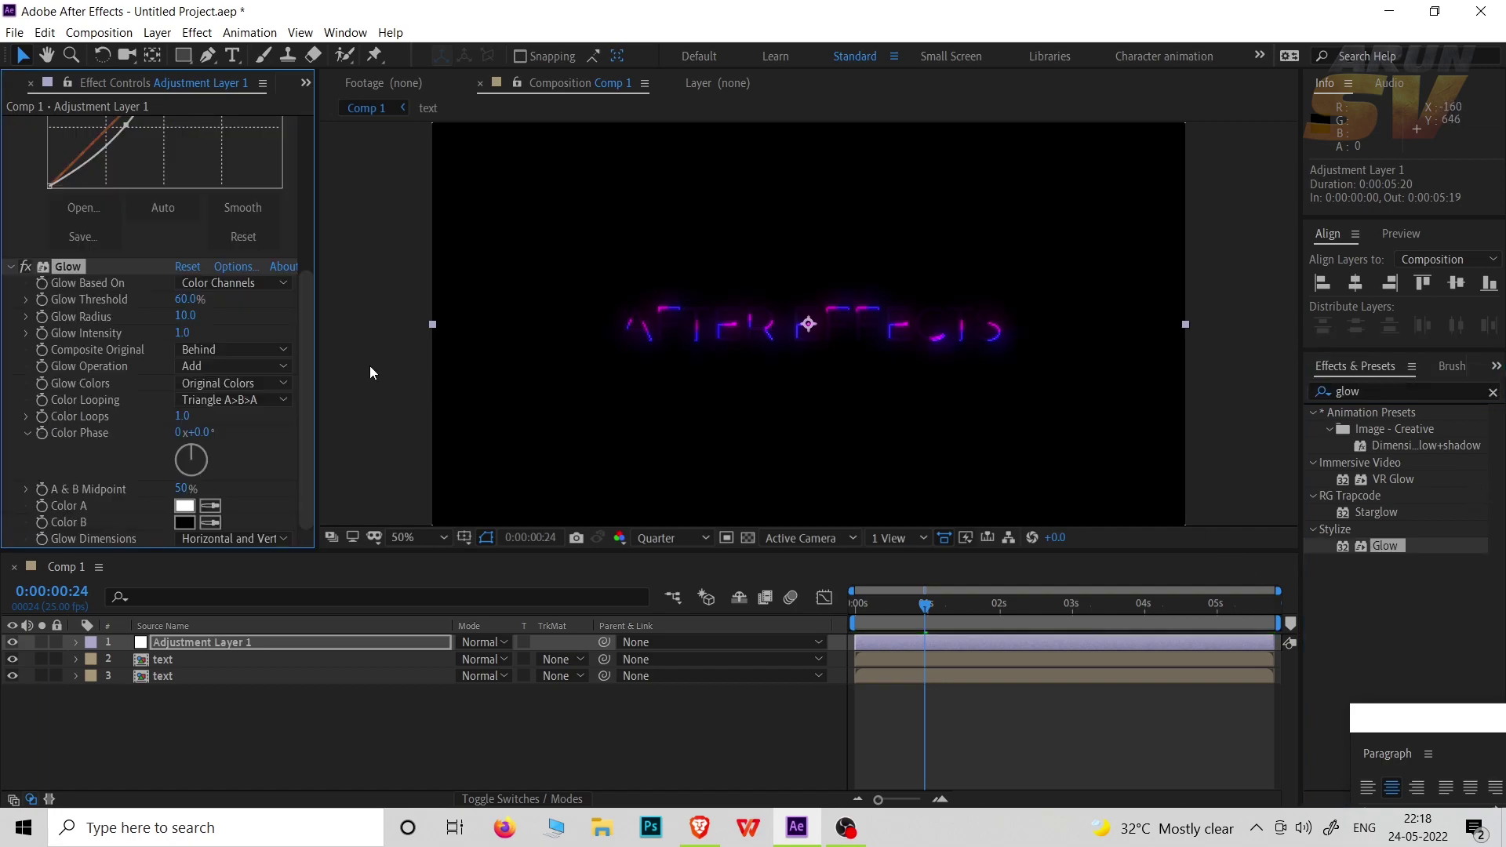
Step: Set the Glow Radius to 1000, compare the frame with the effect off and on, and preview the animation from the start
{"action": "left_click", "coordinate": [183, 317]}
{"action": "type", "text": "1"}
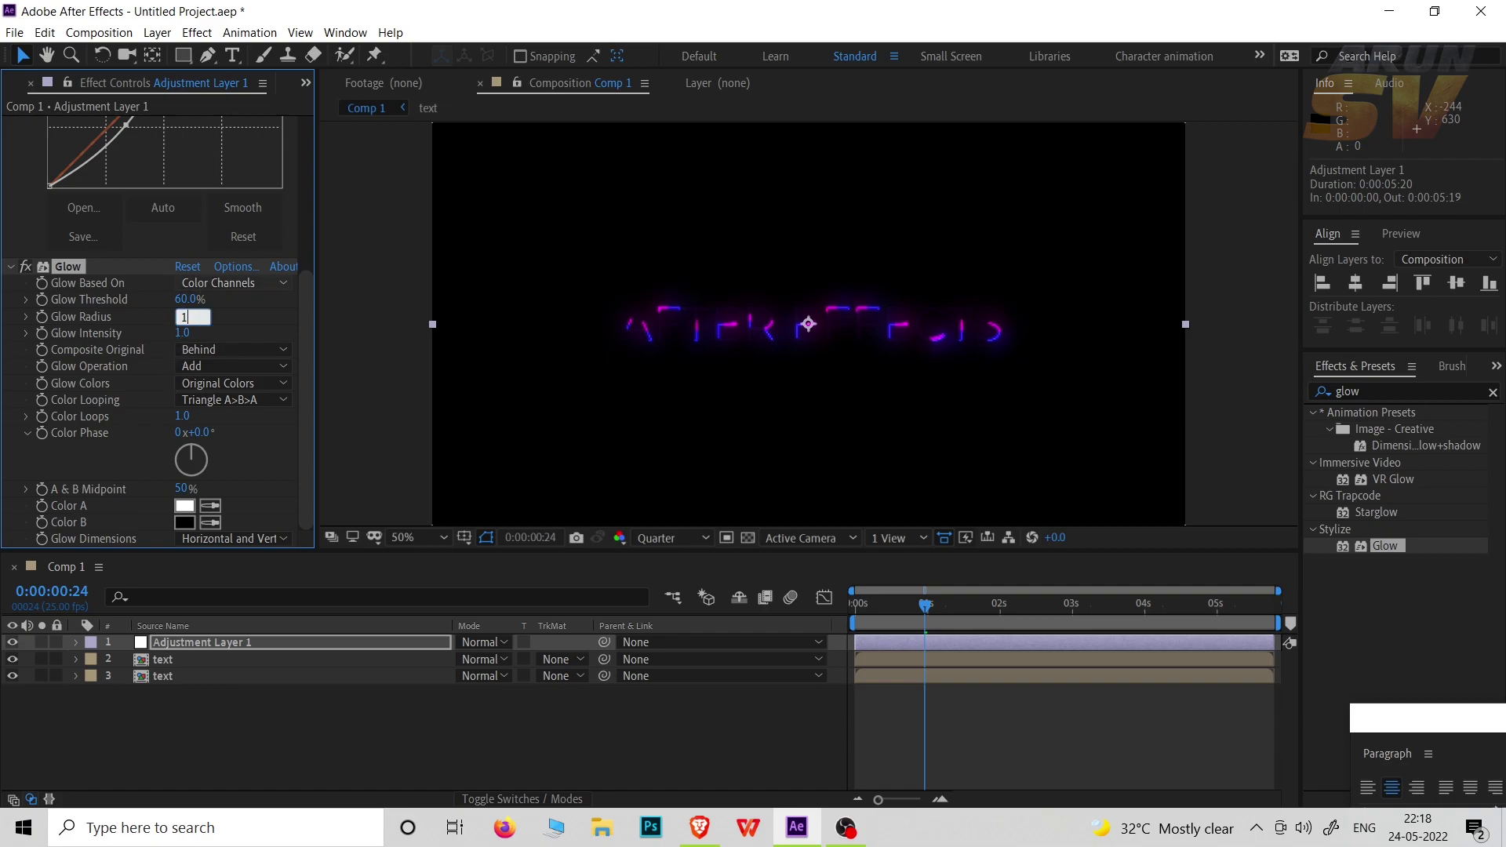
{"action": "type", "text": "000"}
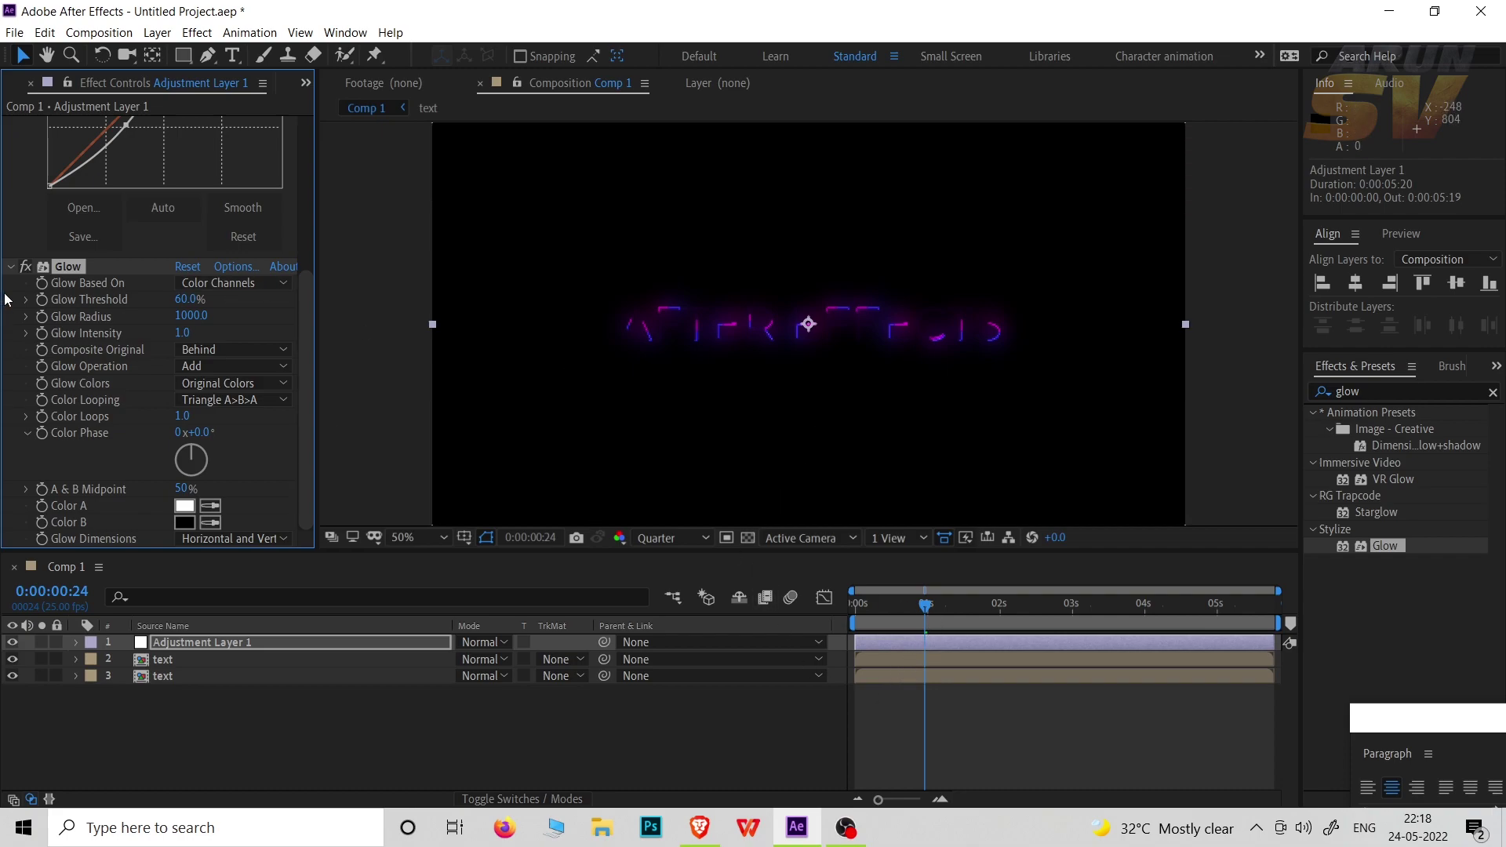
{"action": "left_click", "coordinate": [27, 267]}
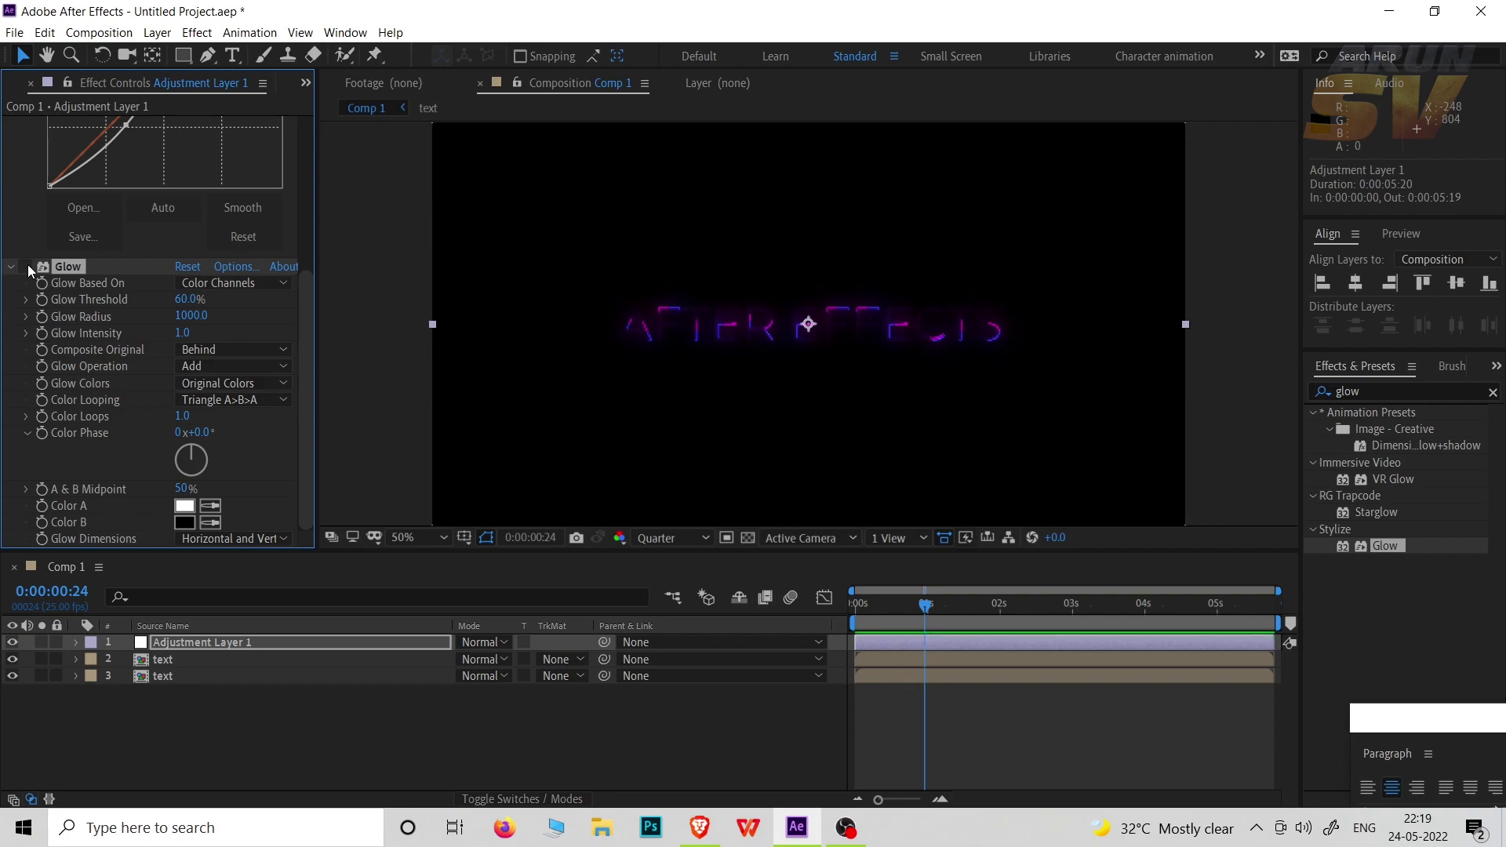
{"action": "left_click", "coordinate": [27, 267]}
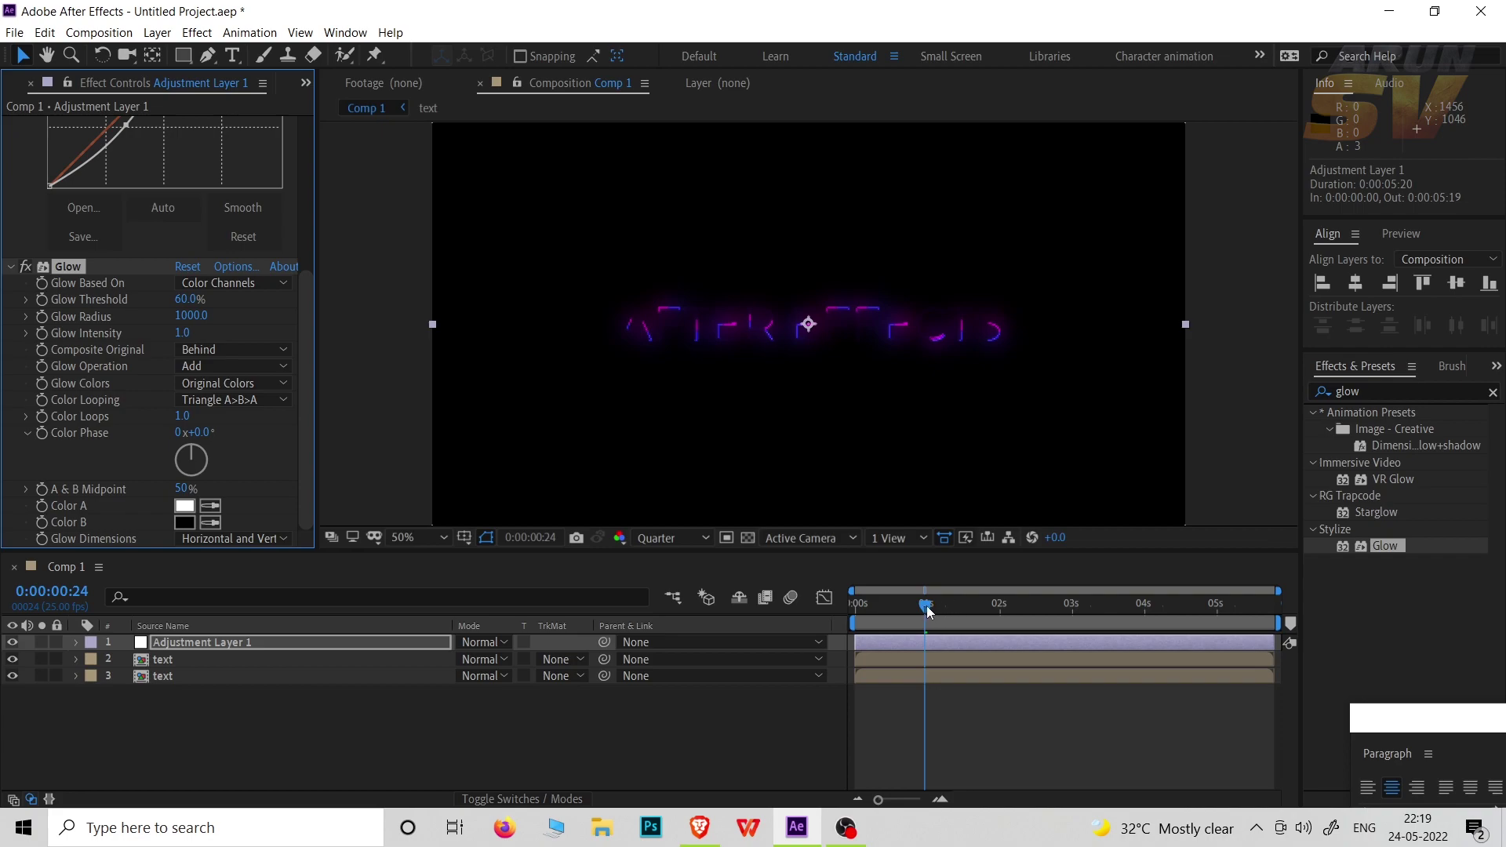
{"action": "left_click_drag", "start_coordinate": [927, 611], "coordinate": [832, 612]}
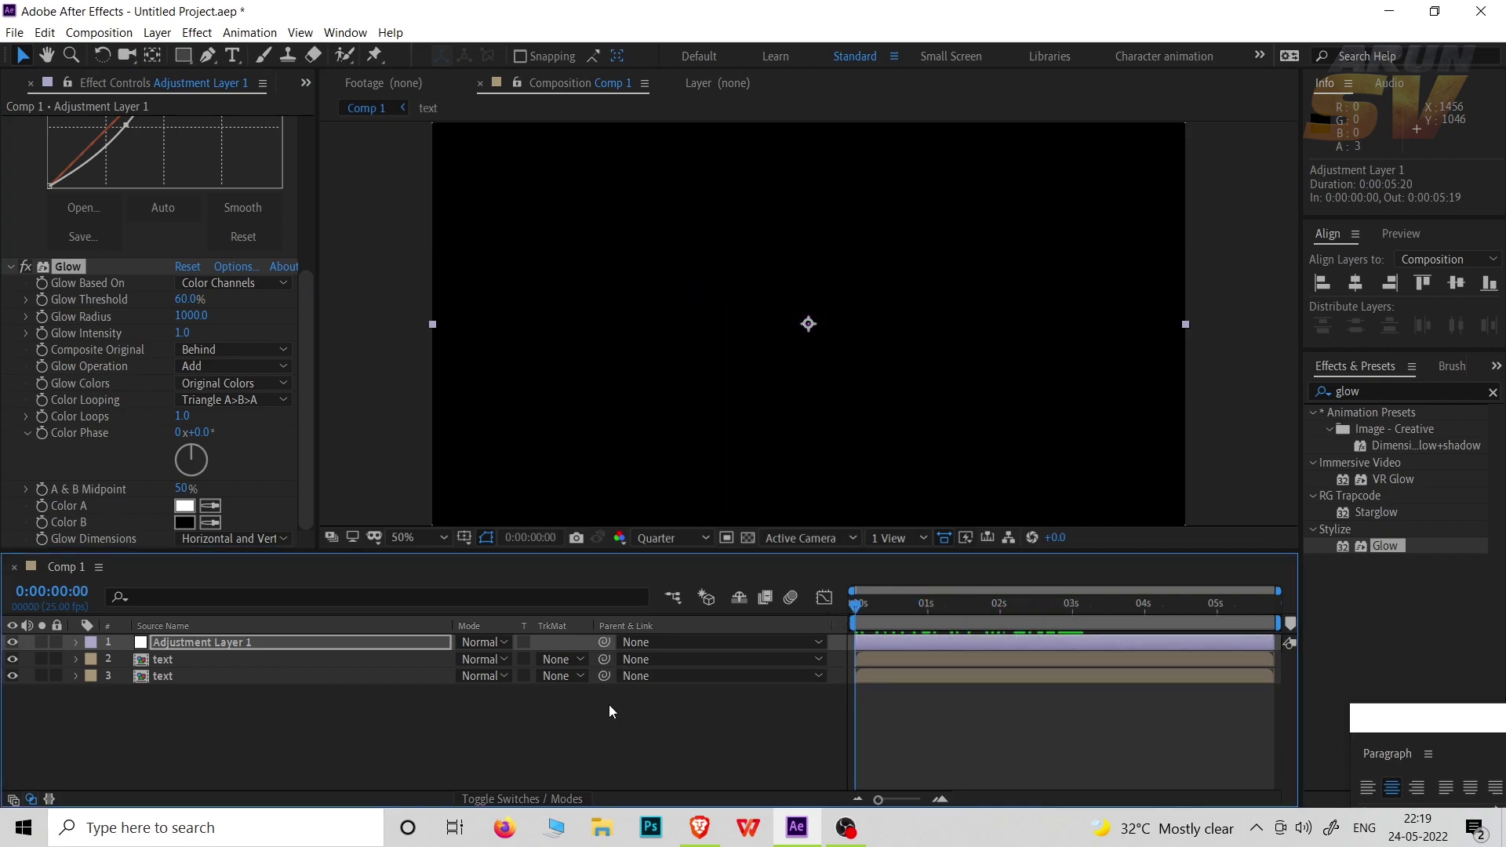
{"action": "key", "text": "space"}
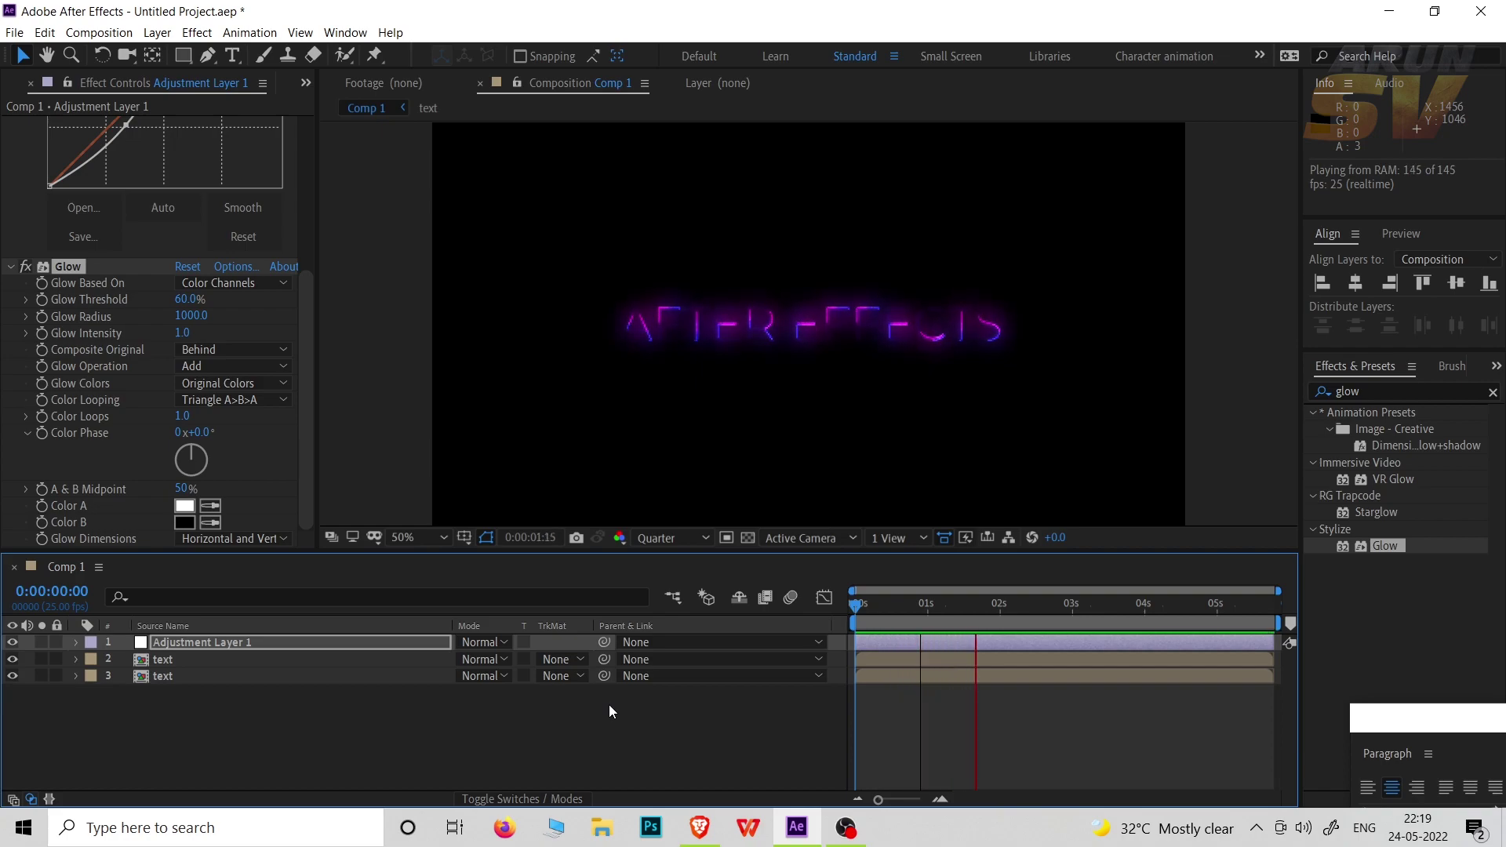
{"action": "left_click", "coordinate": [1013, 606]}
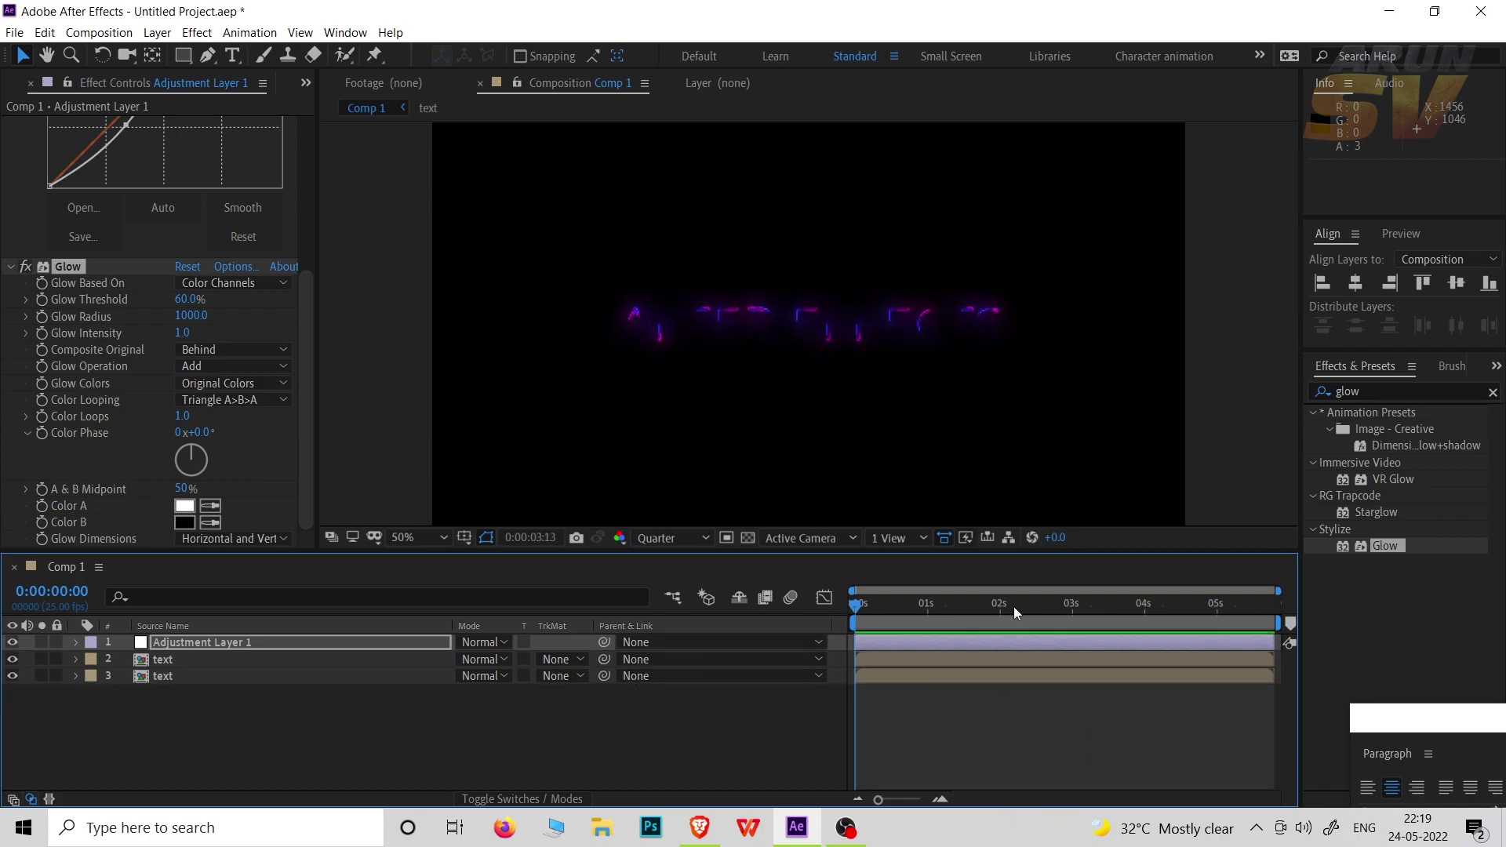
{"action": "mouse_move", "coordinate": [991, 637]}
{"action": "left_mouse_down"}
{"action": "mouse_move", "coordinate": [963, 638]}
{"action": "mouse_move", "coordinate": [991, 637]}
{"action": "left_mouse_up"}
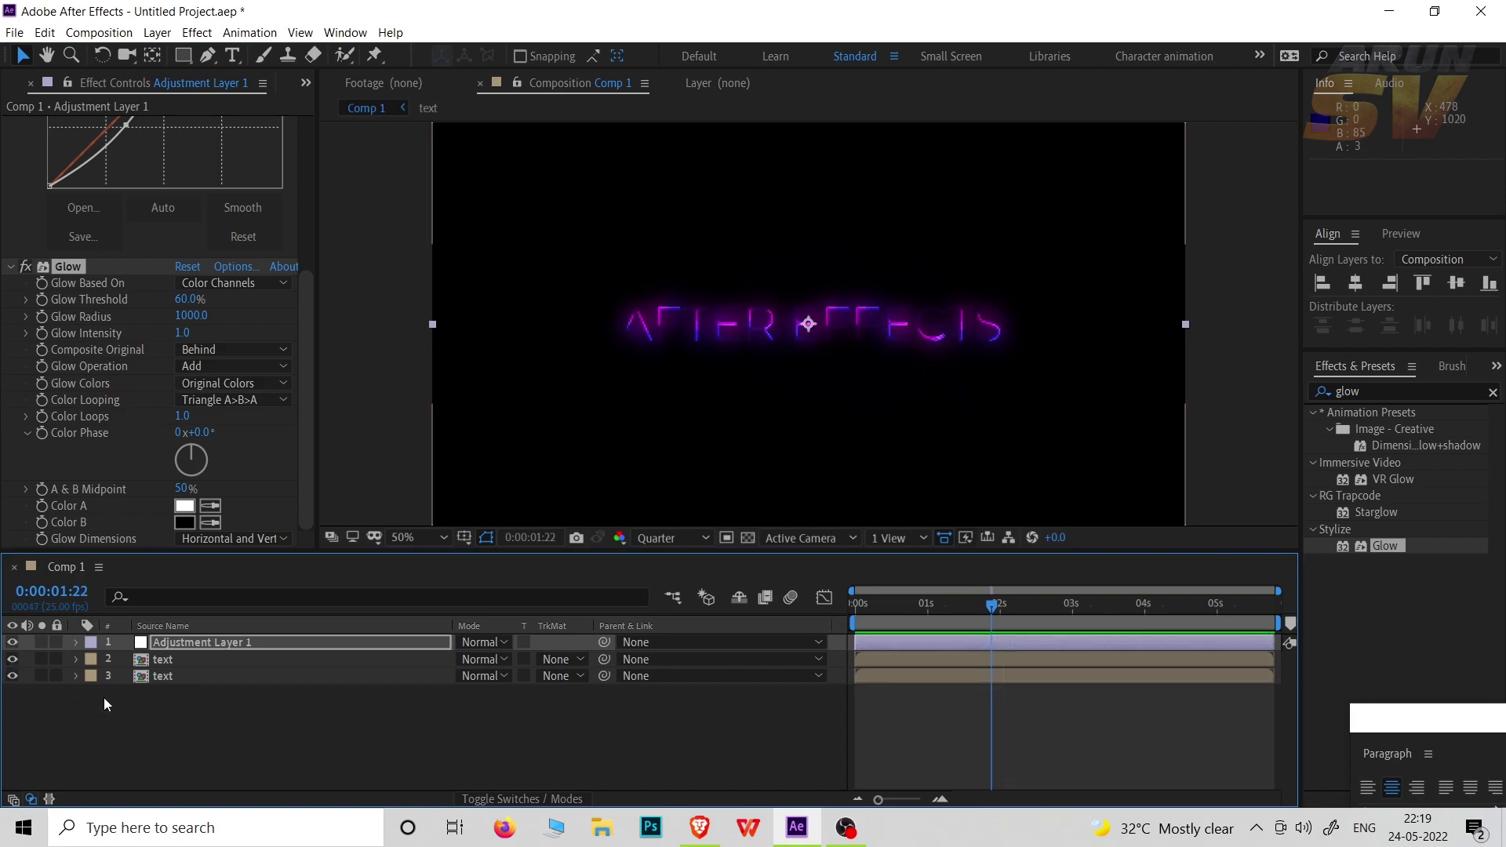
Step: Add a null object to Comp 1 and parent both text pre-comp layers to it
{"action": "right_click", "coordinate": [243, 722]}
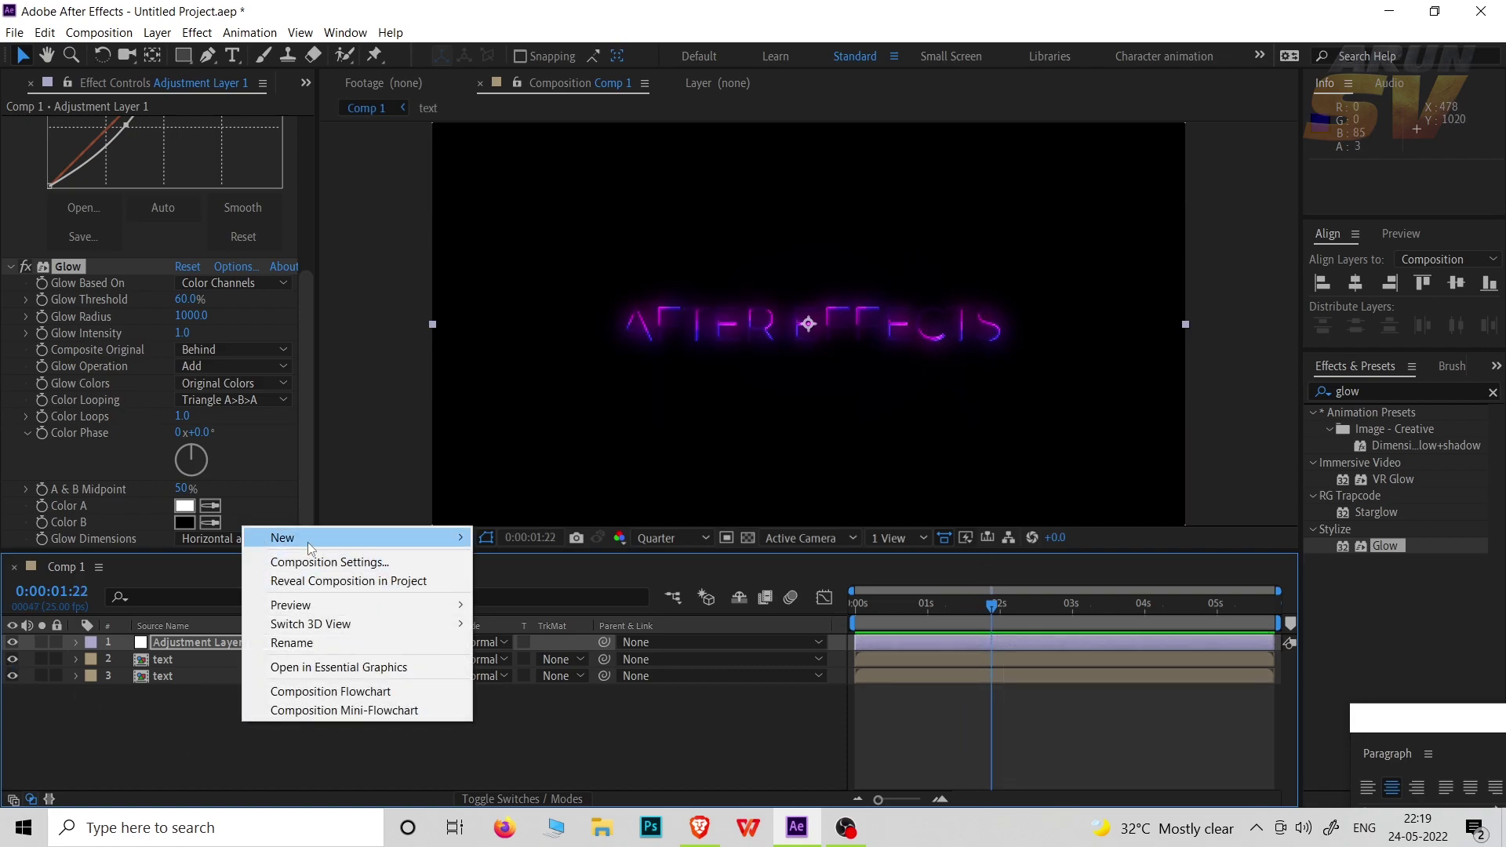
{"action": "mouse_move", "coordinate": [310, 539]}
{"action": "left_click", "coordinate": [533, 638]}
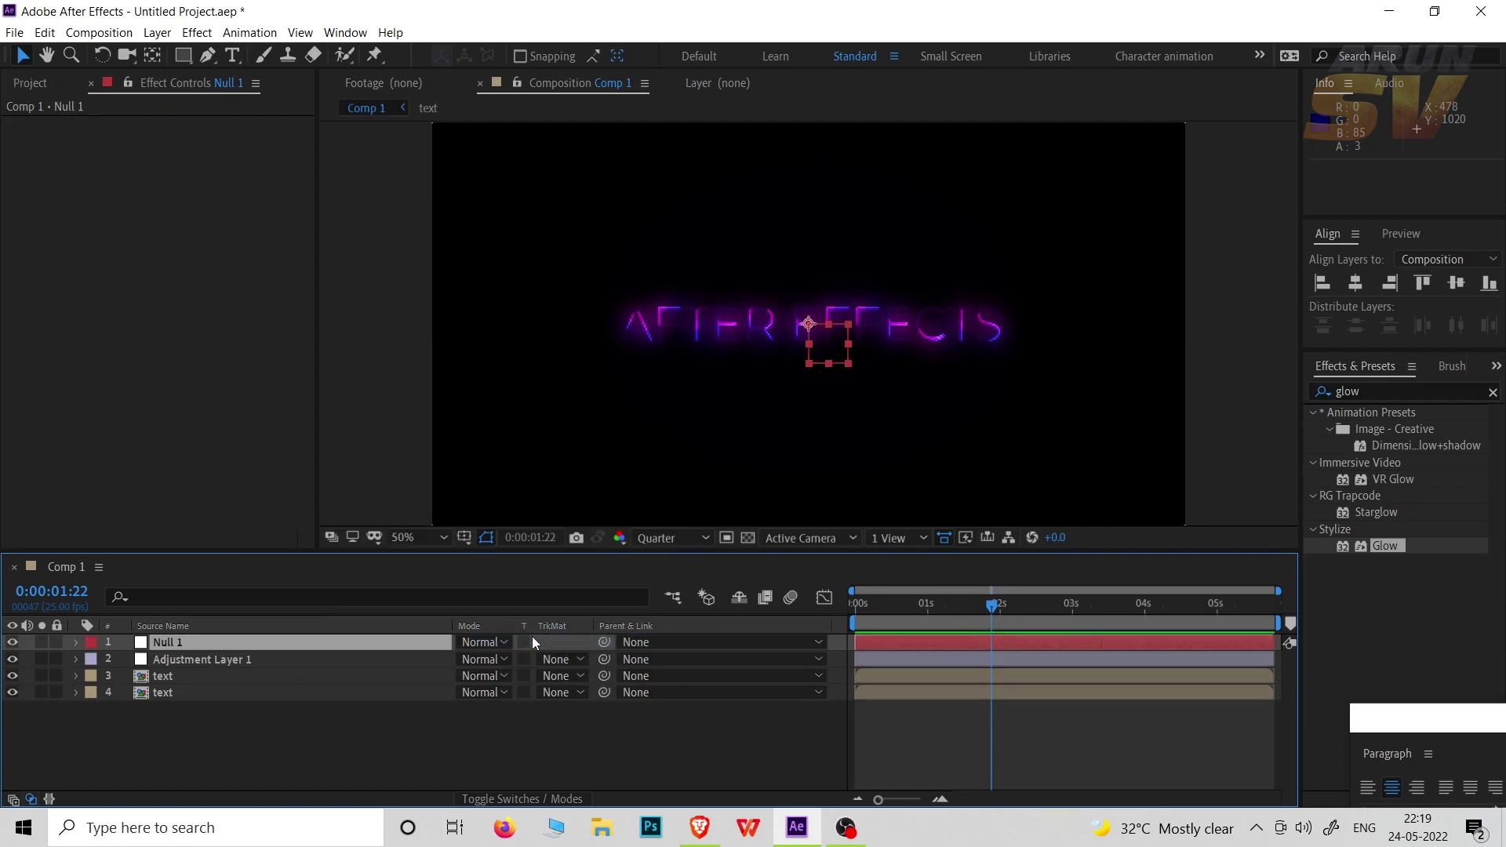
{"action": "left_click_drag", "start_coordinate": [265, 749], "coordinate": [147, 681]}
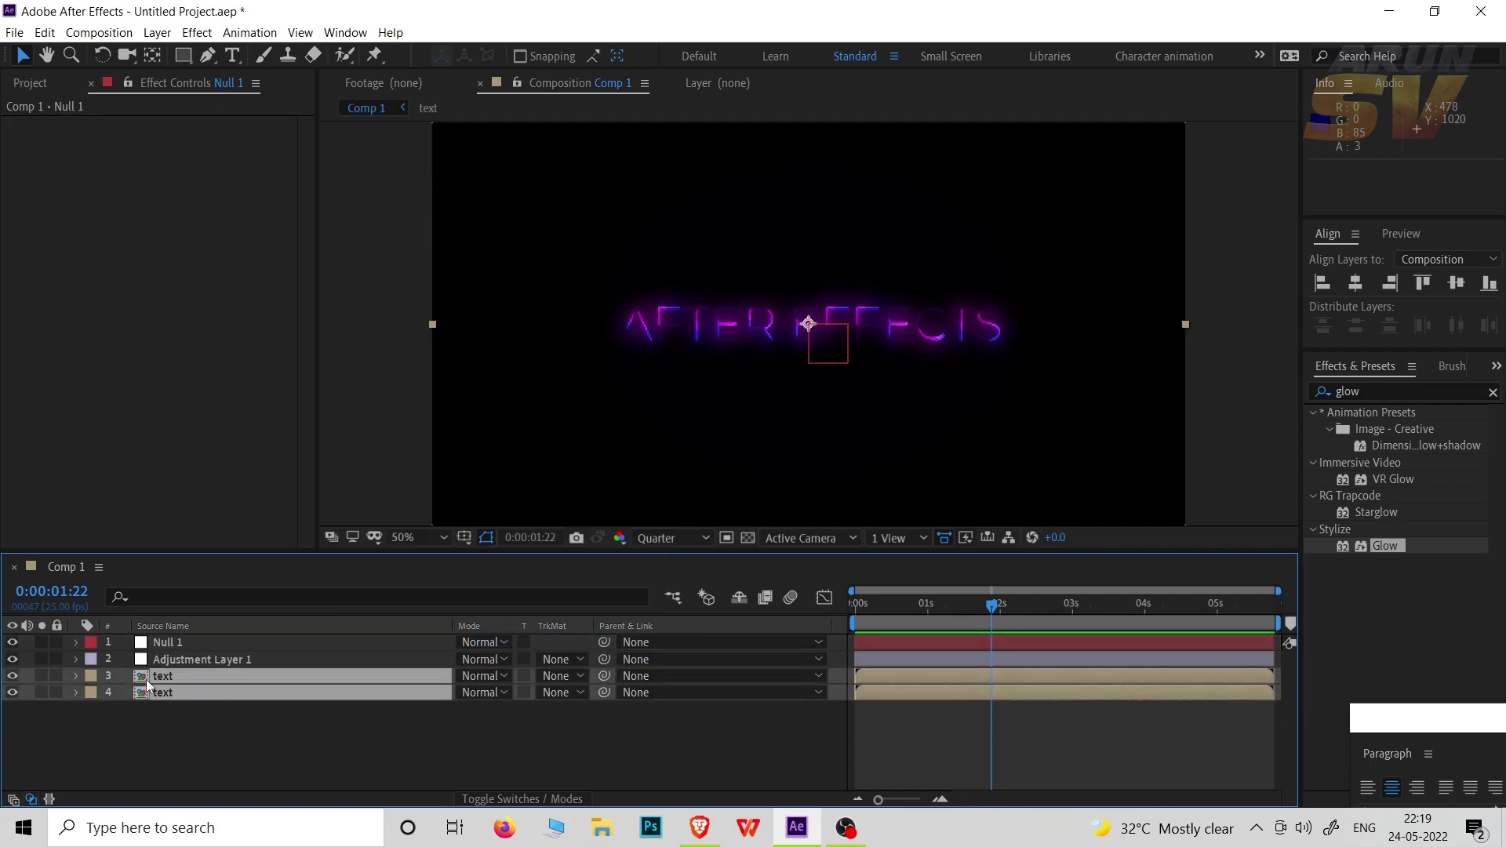
{"action": "left_click_drag", "start_coordinate": [605, 676], "coordinate": [303, 642]}
Step: Add a Scale keyframe of 100% to Null 1 at 0:00:00:00
{"action": "left_click", "coordinate": [303, 642]}
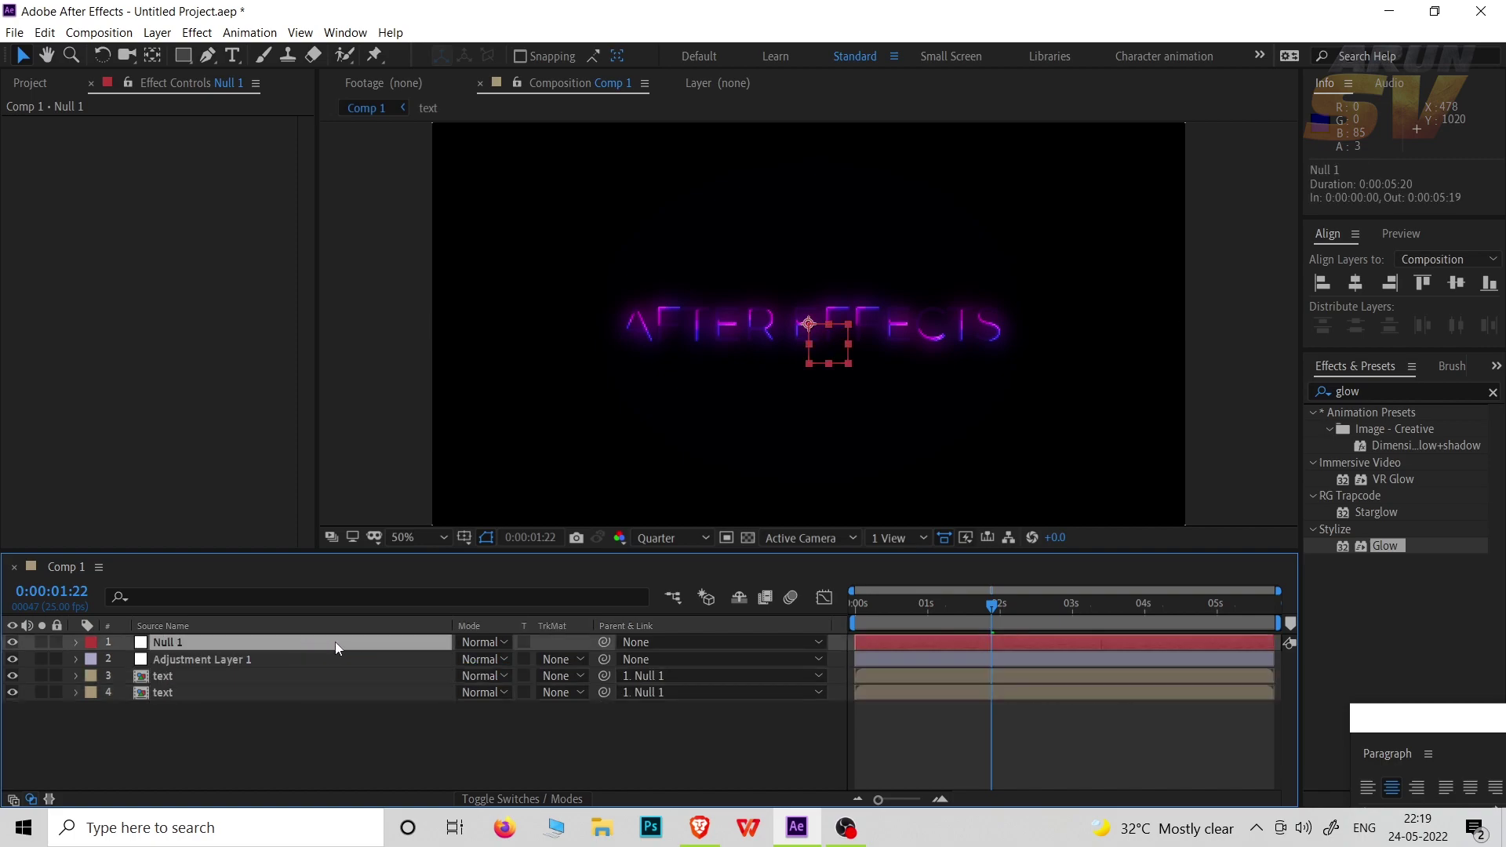
{"action": "left_click_drag", "start_coordinate": [993, 610], "coordinate": [816, 609]}
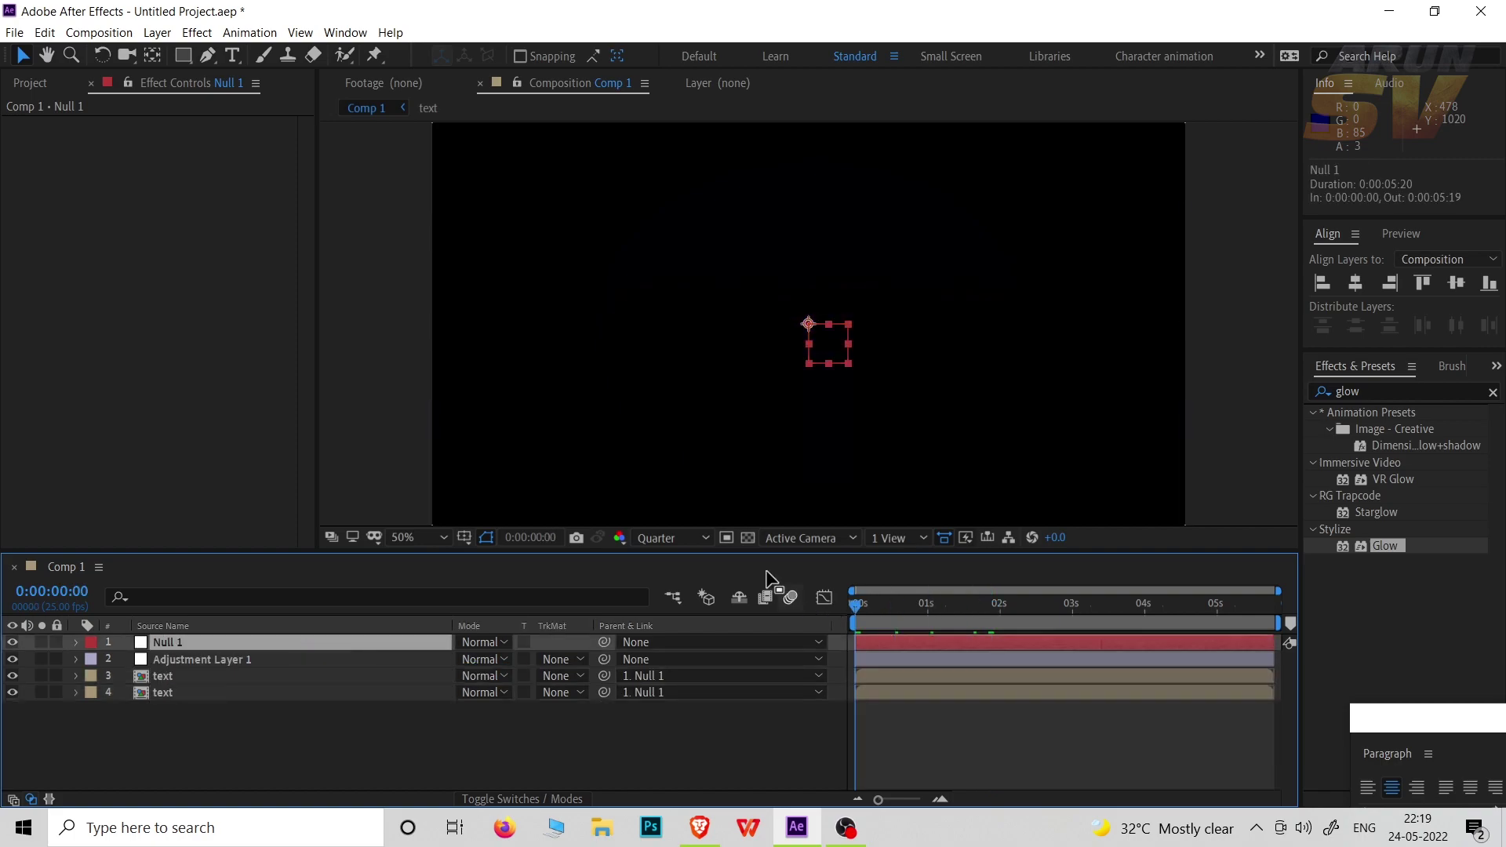
{"action": "key", "text": "s"}
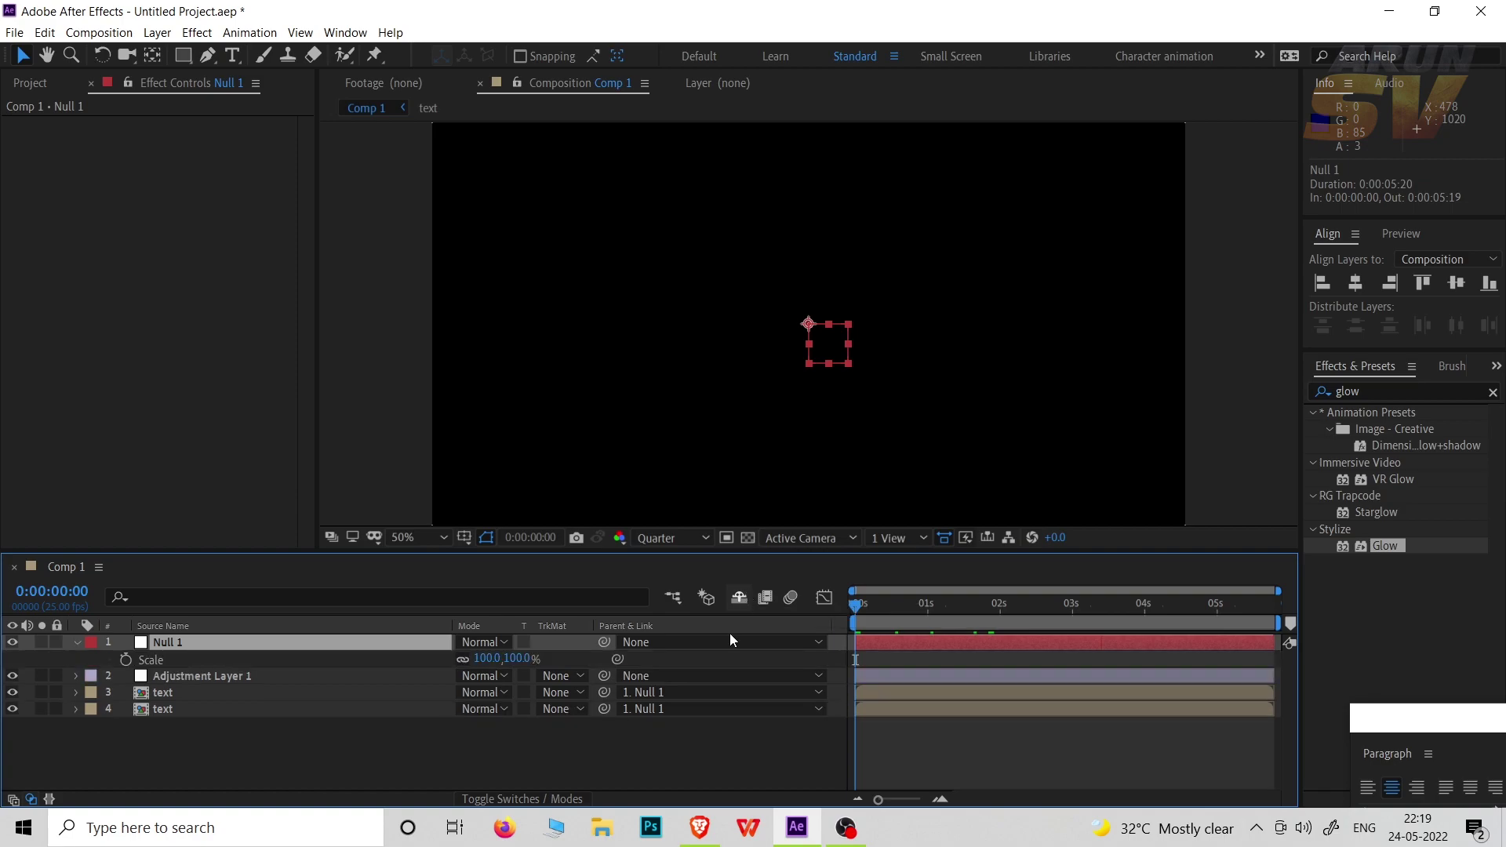
{"action": "left_click", "coordinate": [126, 660]}
Step: Set Null 1's Scale to 110% at 0:00:05:19 and preview the slow zoom from the start
{"action": "left_click", "coordinate": [984, 611]}
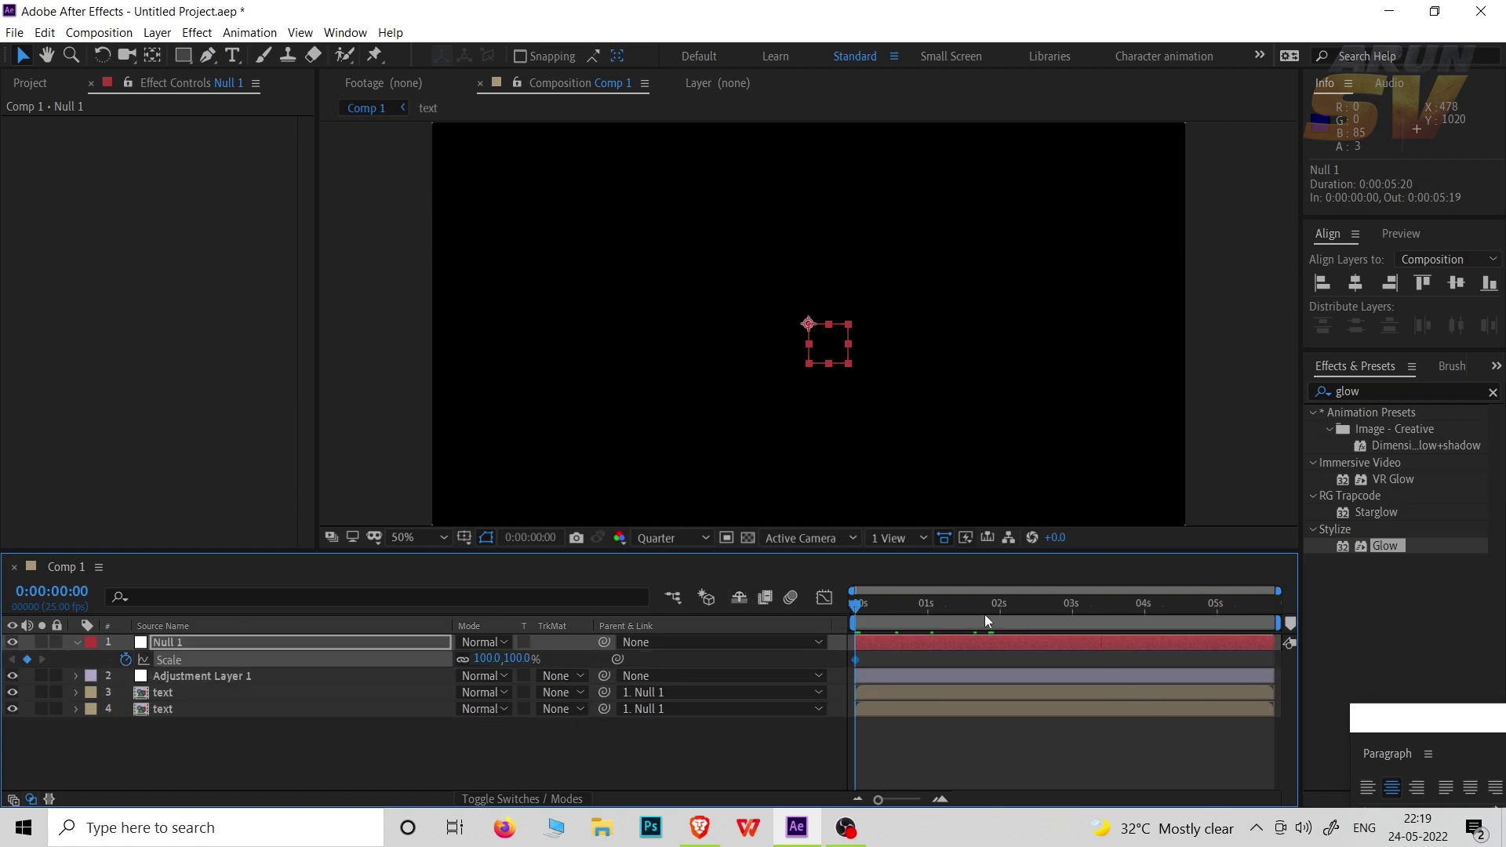
{"action": "left_click_drag", "start_coordinate": [1046, 611], "coordinate": [1273, 608]}
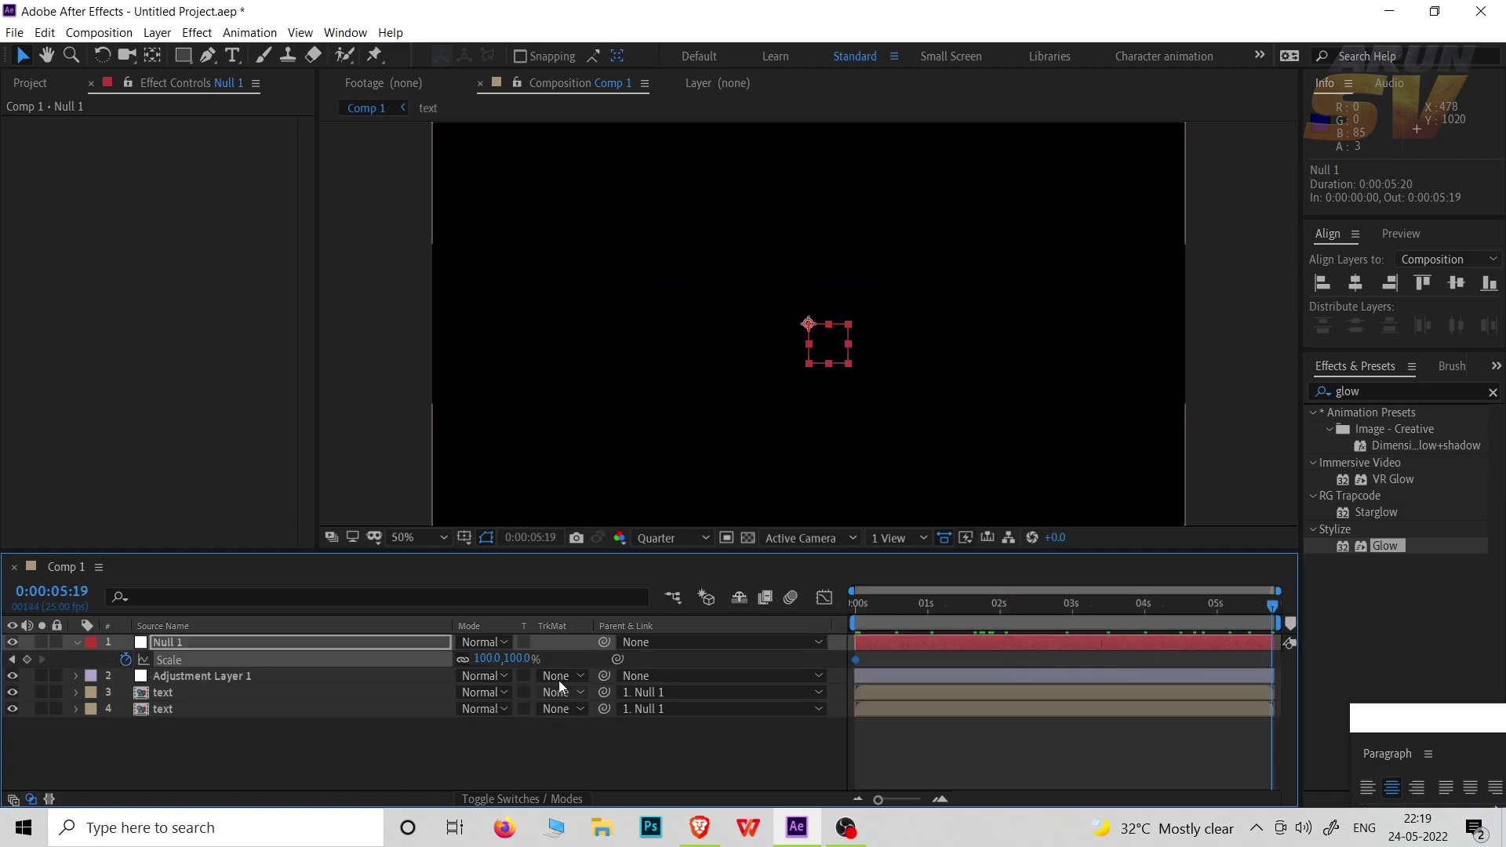
{"action": "left_click", "coordinate": [482, 659]}
{"action": "type", "text": "110"}
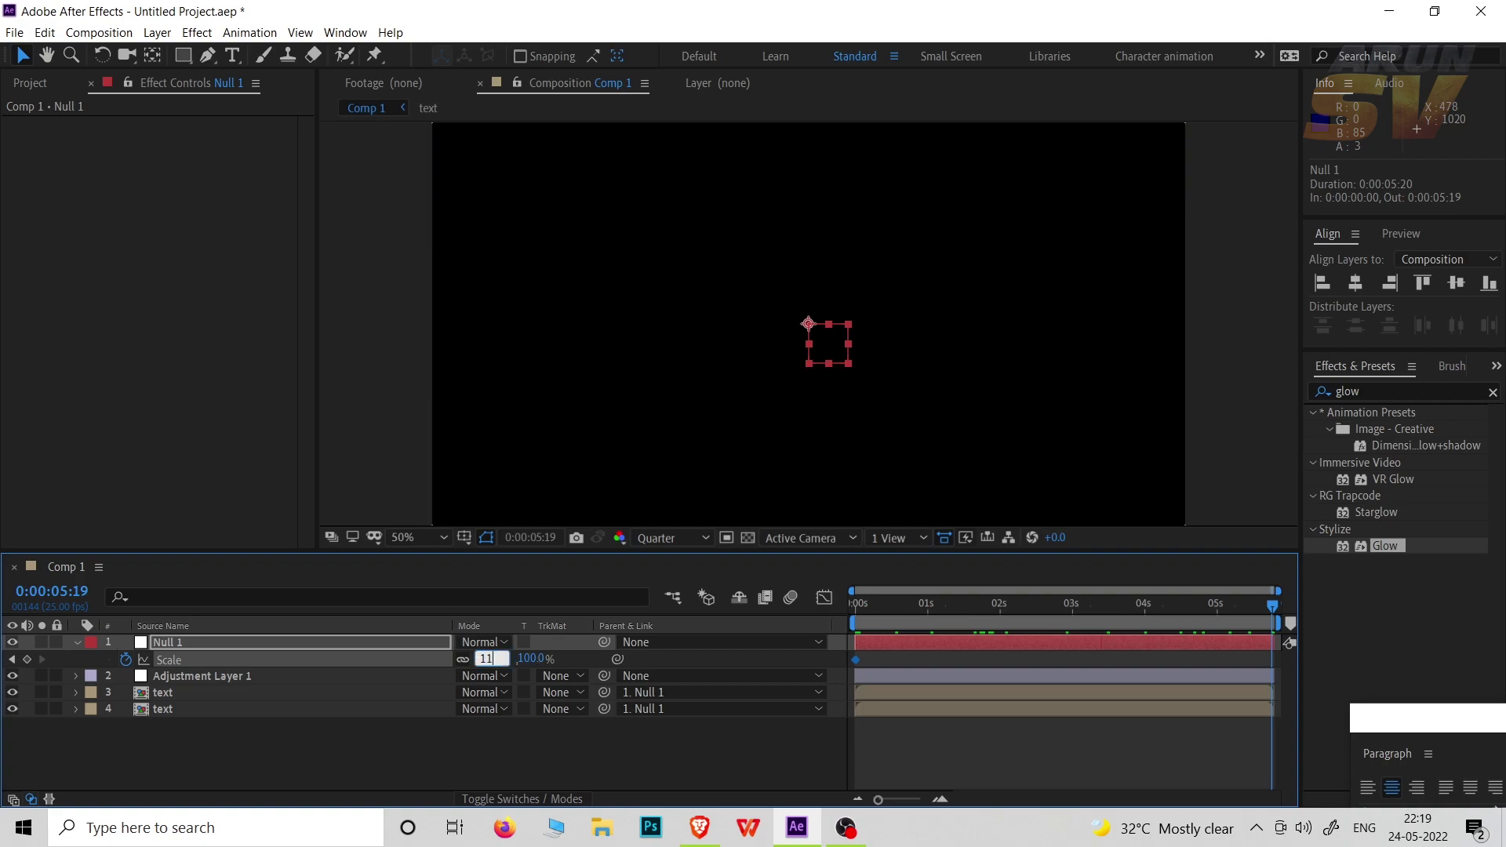
{"action": "key", "text": "Return"}
{"action": "left_click_drag", "start_coordinate": [924, 609], "coordinate": [773, 616]}
{"action": "key", "text": "space"}
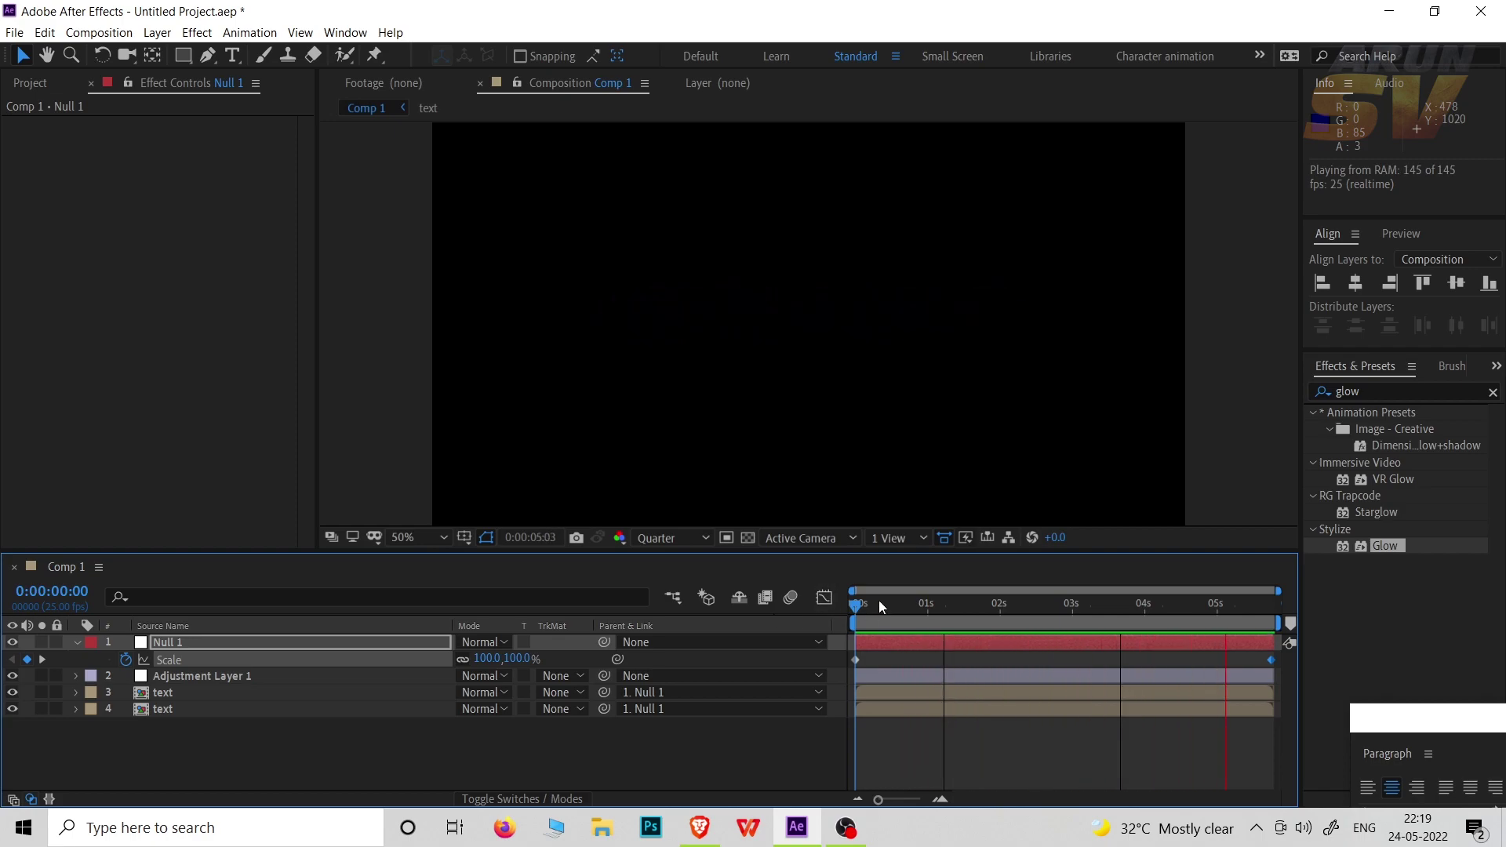
{"action": "left_click_drag", "start_coordinate": [878, 600], "coordinate": [952, 608]}
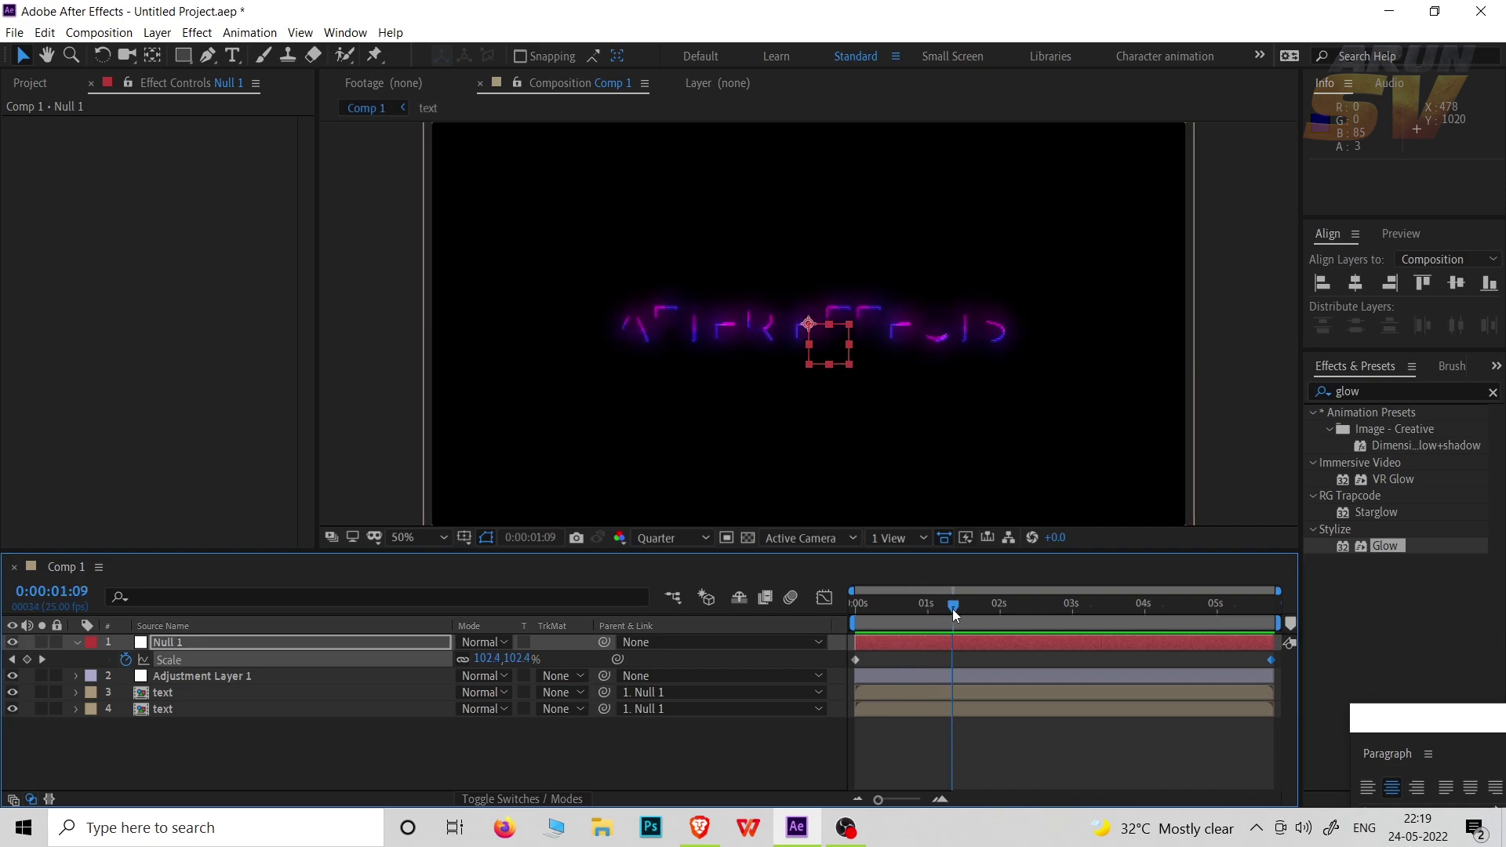
Step: Open the text pre-comp and turn on the visibility of the AFTER EFFECTS text layer
{"action": "left_click", "coordinate": [163, 695]}
{"action": "double_click", "coordinate": [168, 694]}
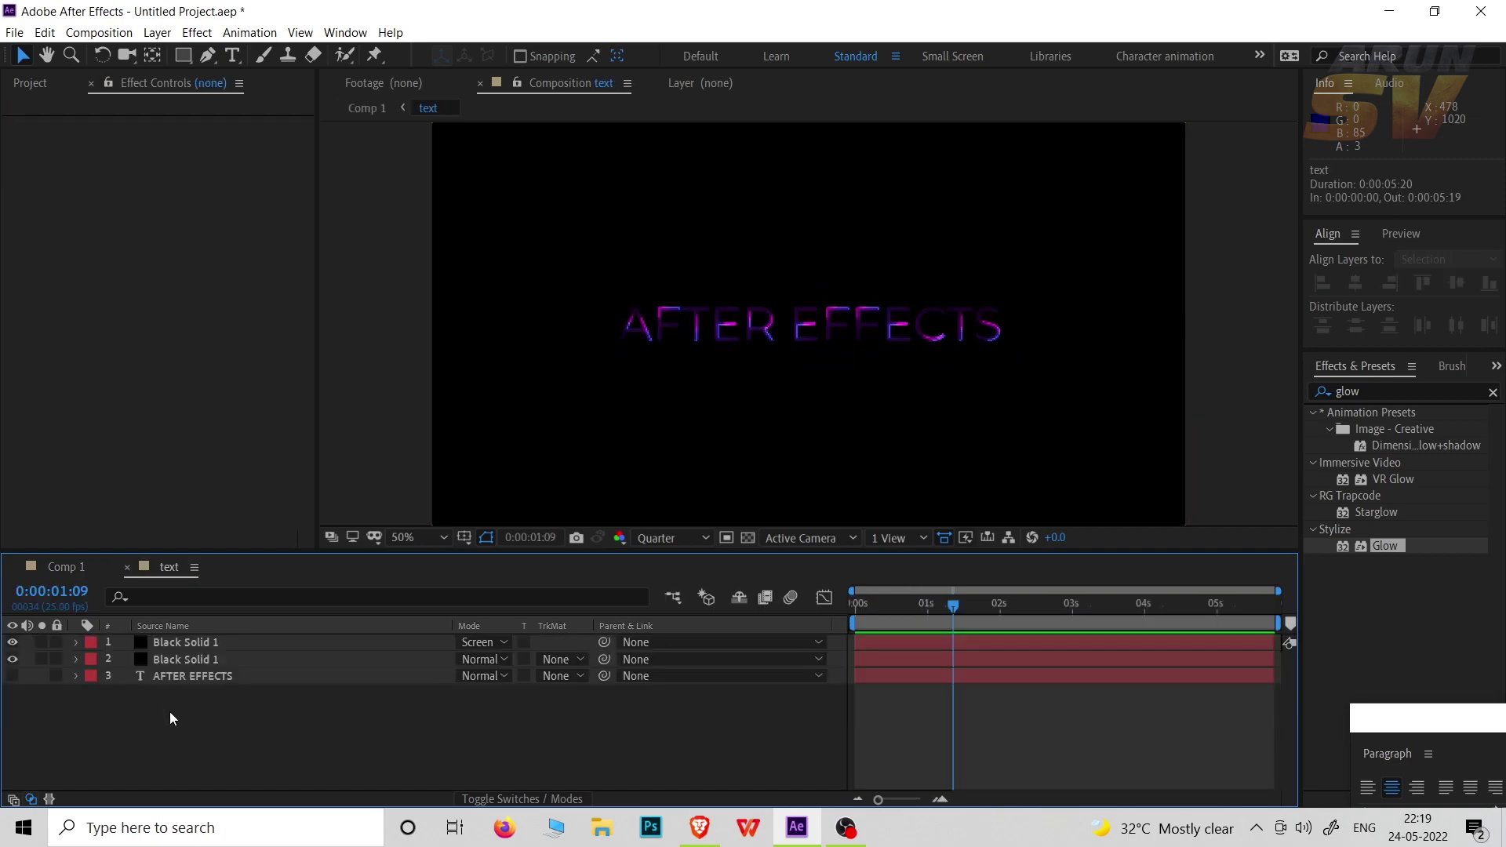
{"action": "left_click", "coordinate": [195, 676]}
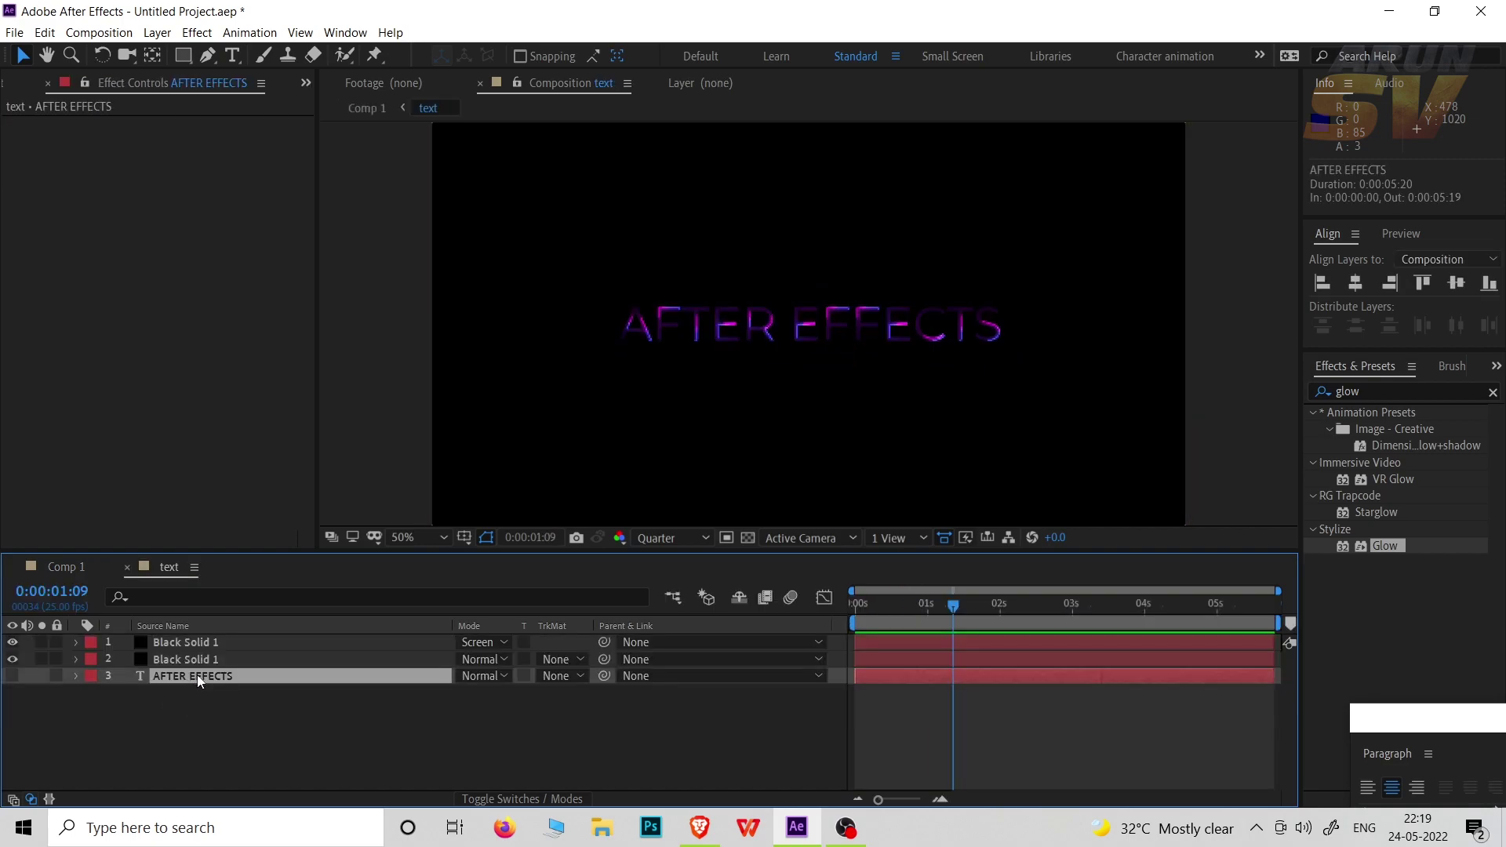
{"action": "left_click", "coordinate": [12, 678]}
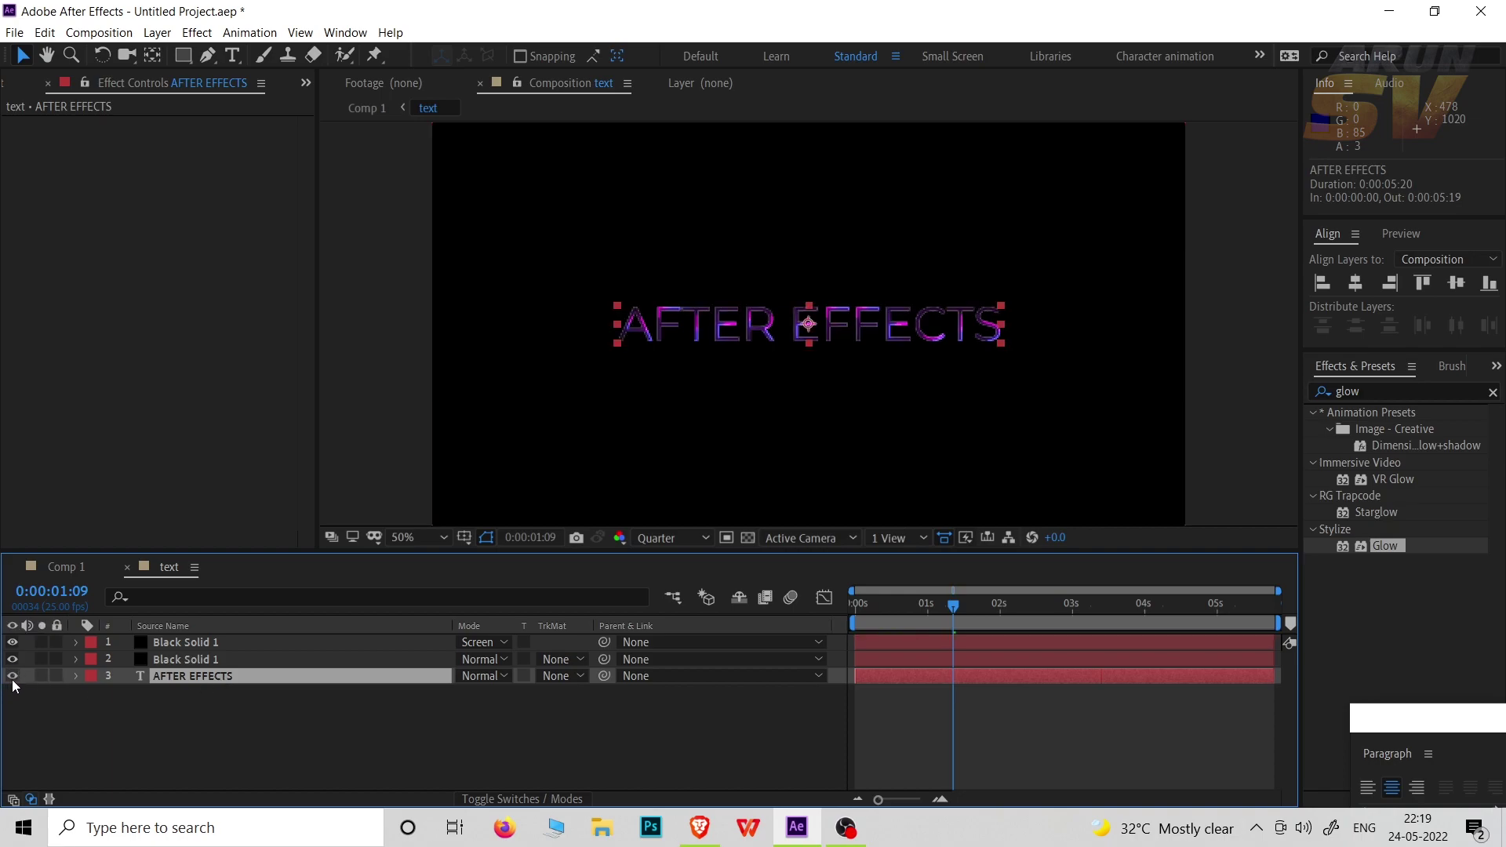
Step: Find the Increase Tracking preset by searching for "incre" and apply it to the AFTER EFFECTS text layer
{"action": "left_click", "coordinate": [1363, 396]}
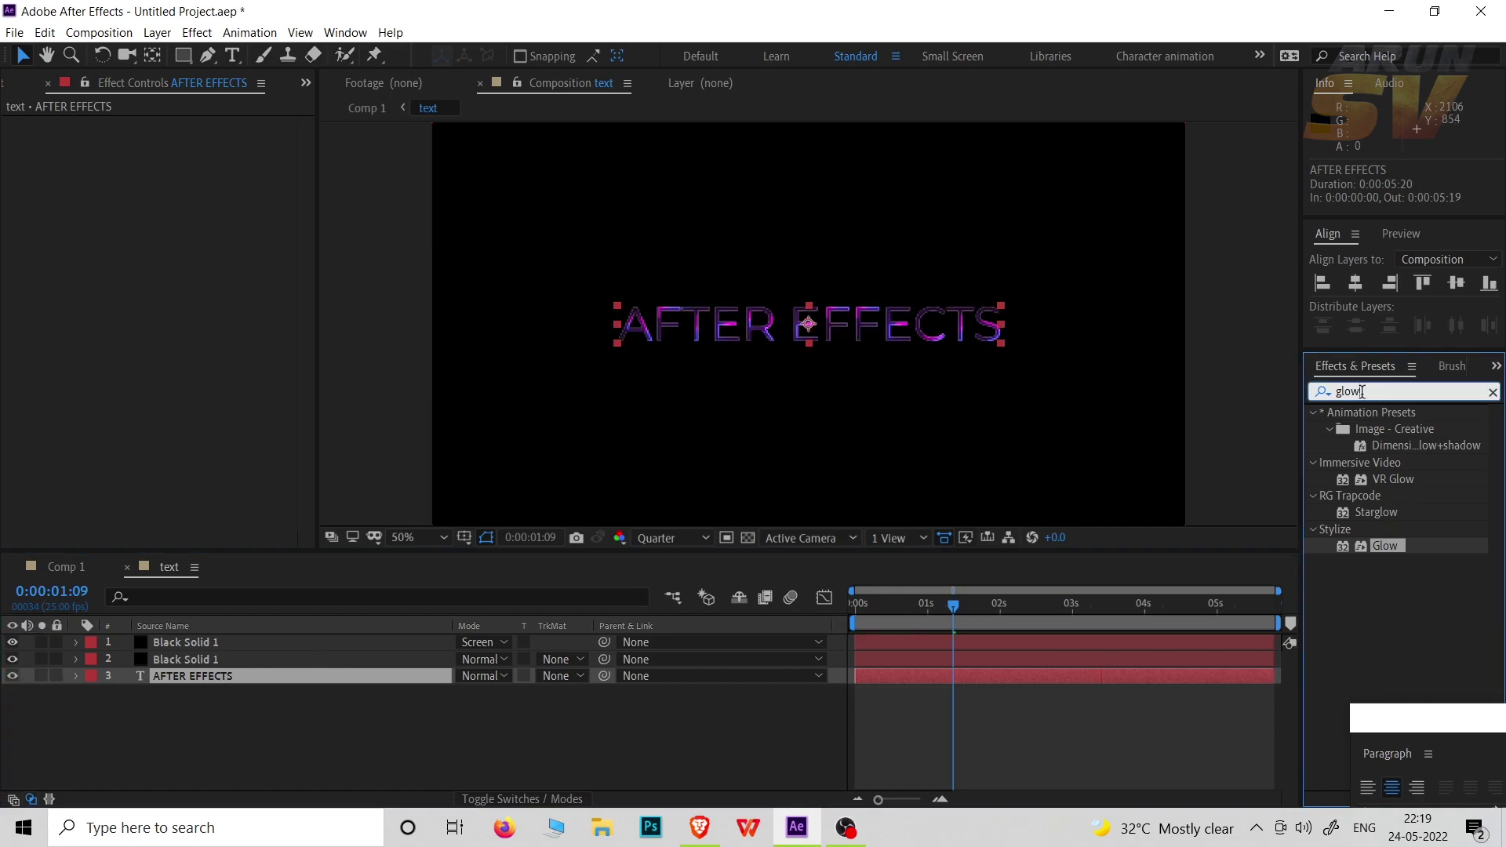
{"action": "key", "text": "BackSpace"}
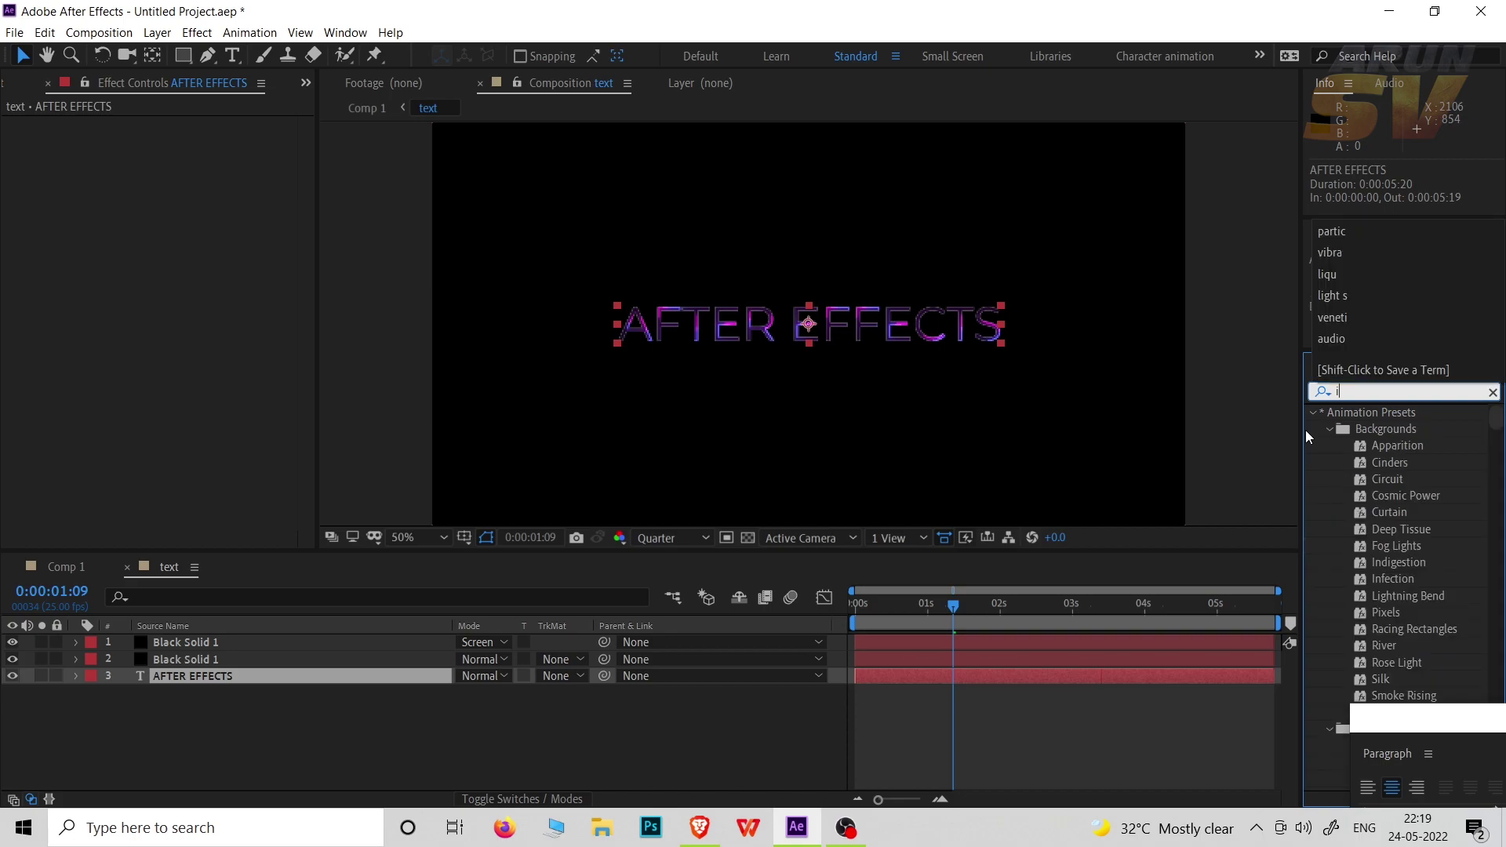
{"action": "type", "text": "incre"}
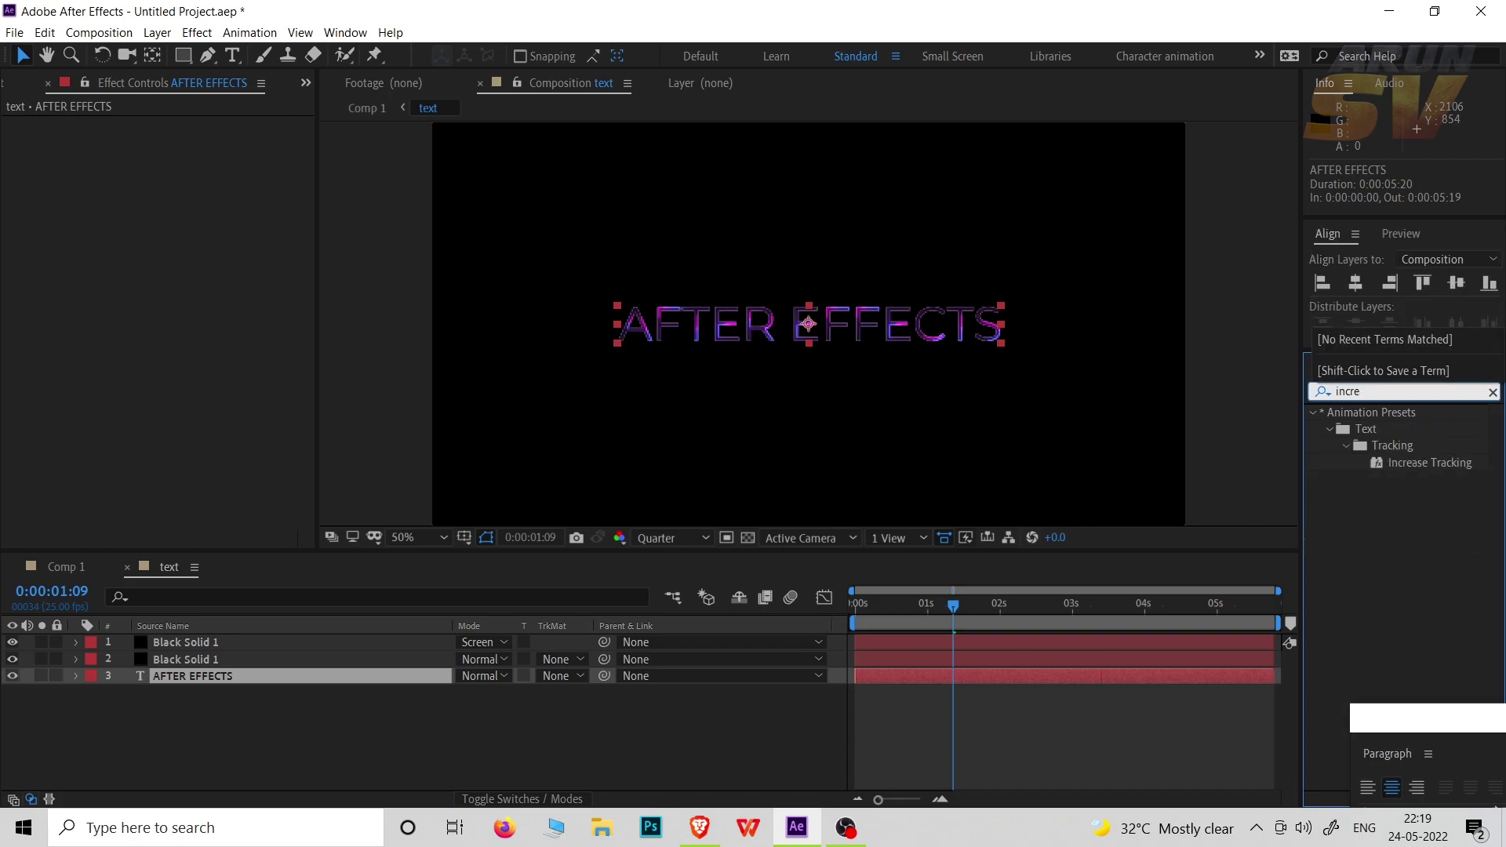
{"action": "left_click", "coordinate": [1427, 463]}
{"action": "left_click", "coordinate": [1428, 464]}
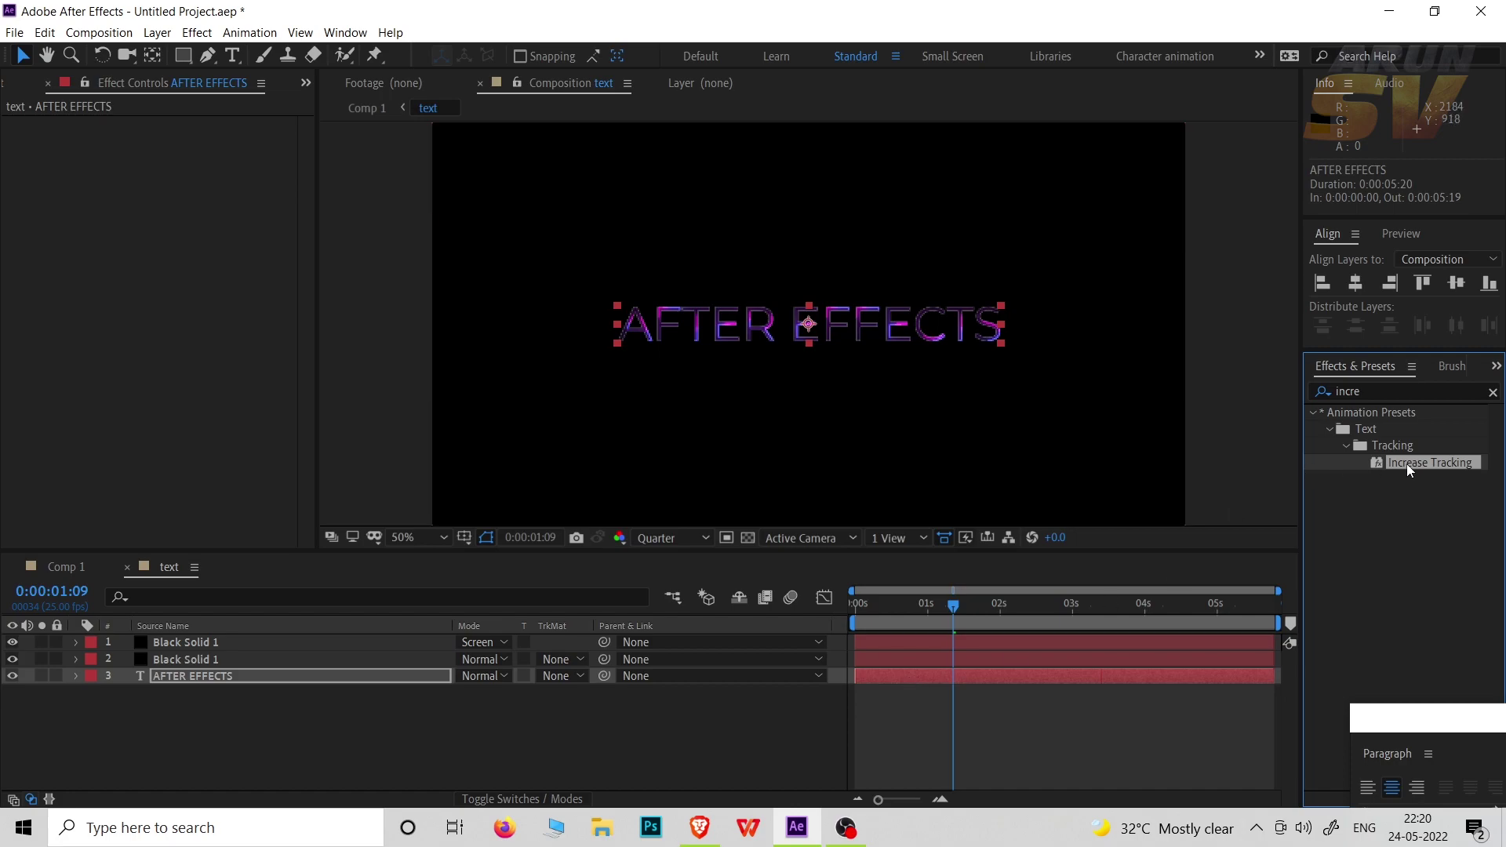
{"action": "left_click_drag", "start_coordinate": [1405, 463], "coordinate": [877, 678]}
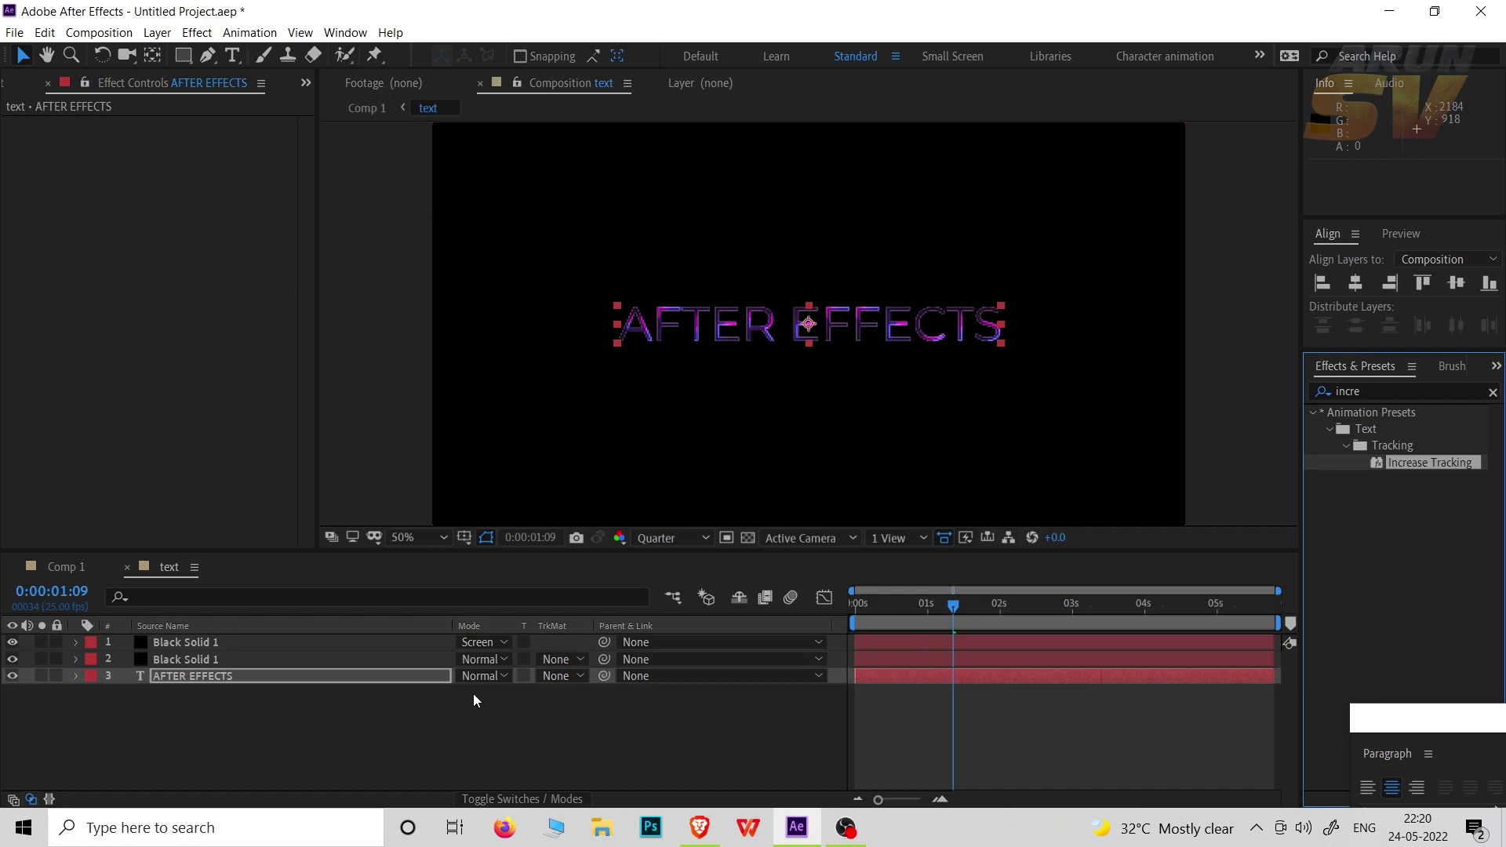
Step: Reveal the AFTER EFFECTS layer's keyframes and preview the tracking animation
{"action": "left_click", "coordinate": [372, 679]}
{"action": "key", "text": "u"}
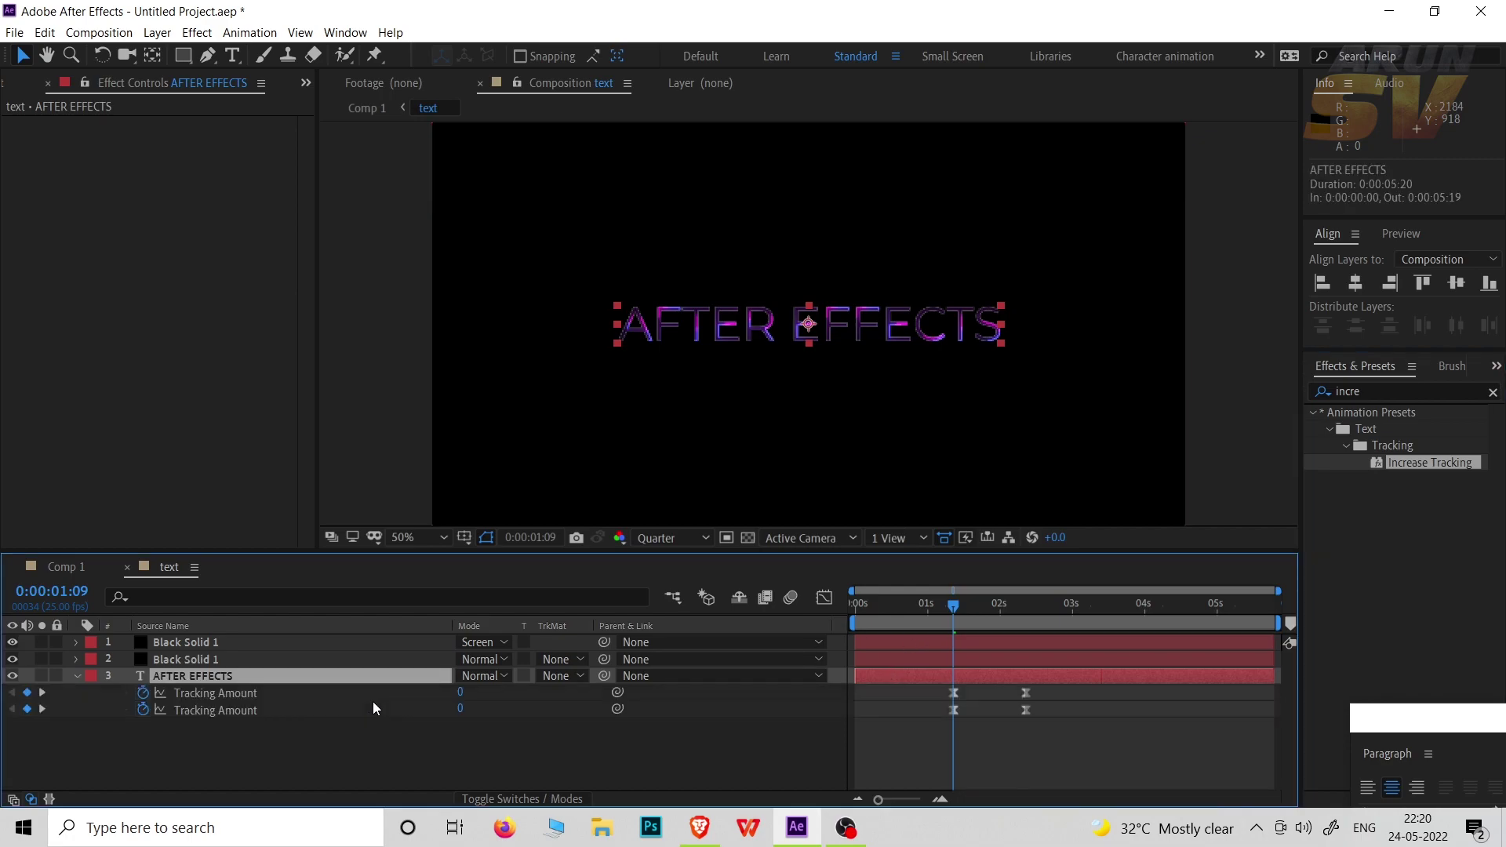
{"action": "key", "text": "space"}
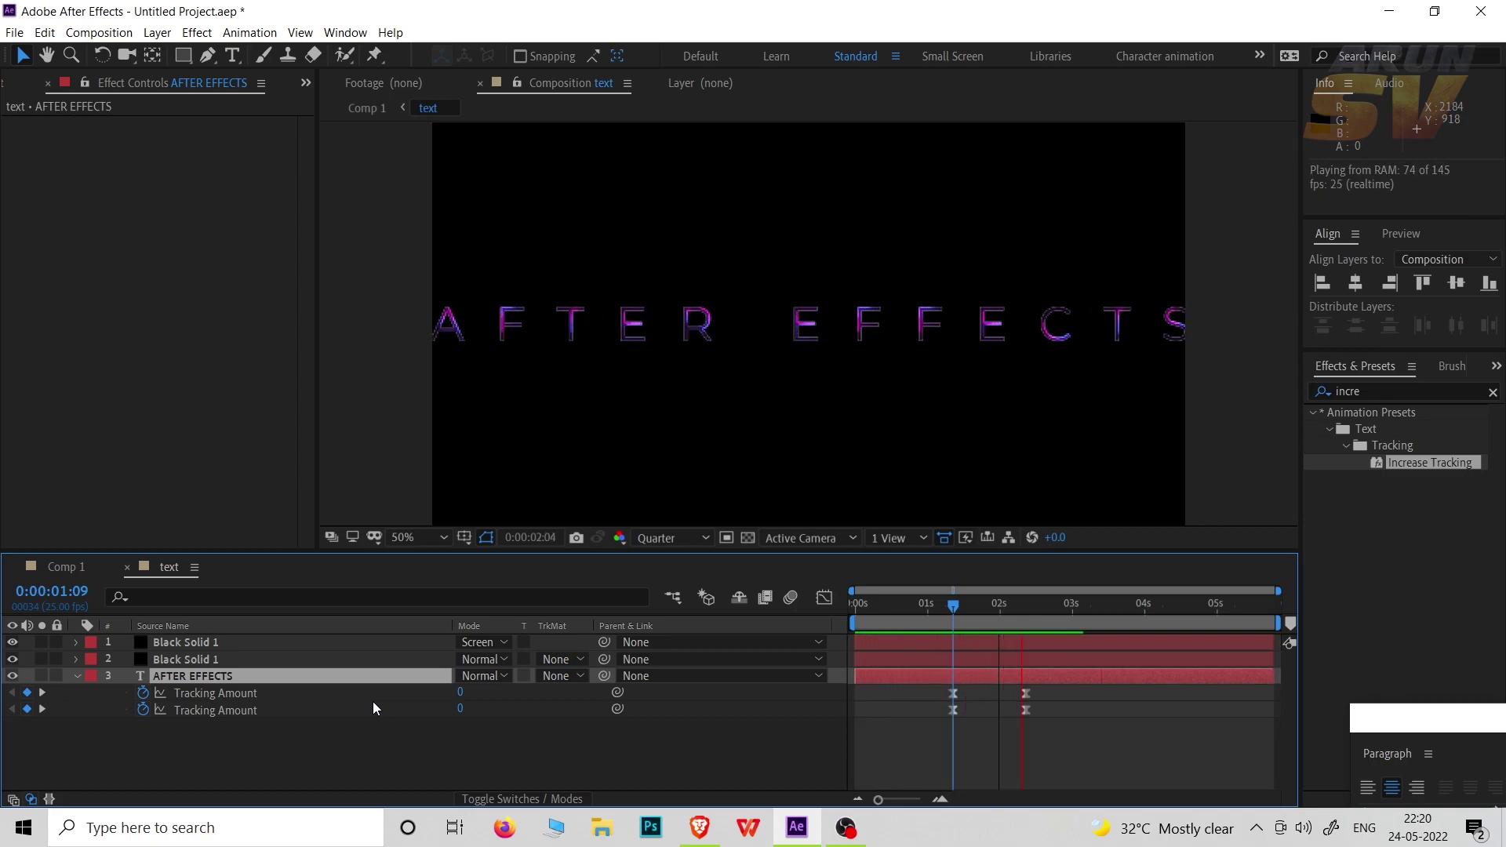
{"action": "key", "text": "space"}
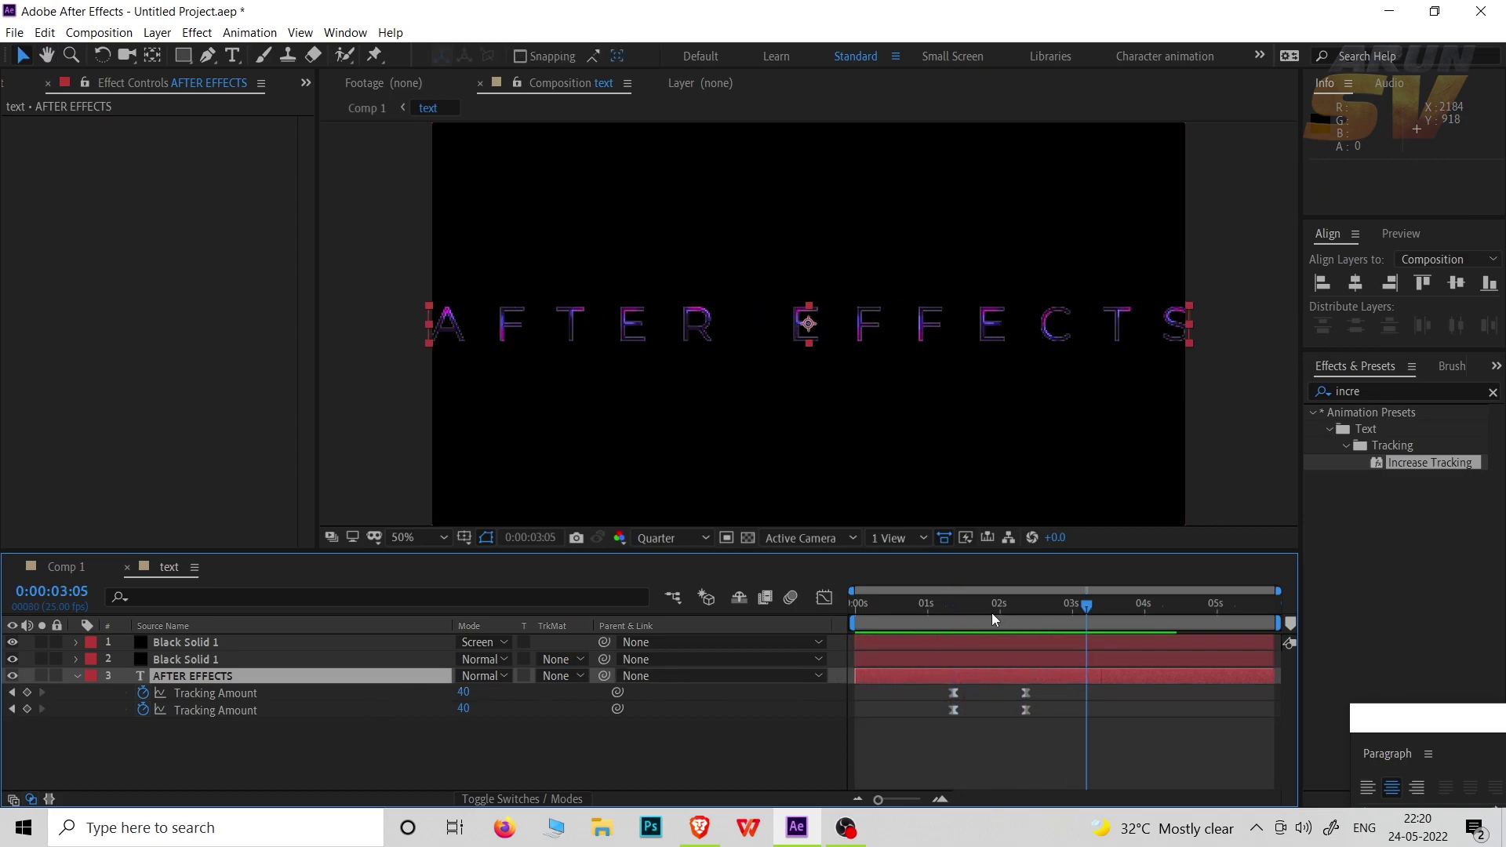
Step: Move the starting Tracking Amount keyframes to 0:00:00:00 and the ending ones to 0:00:05:00
{"action": "left_click_drag", "start_coordinate": [992, 619], "coordinate": [848, 613]}
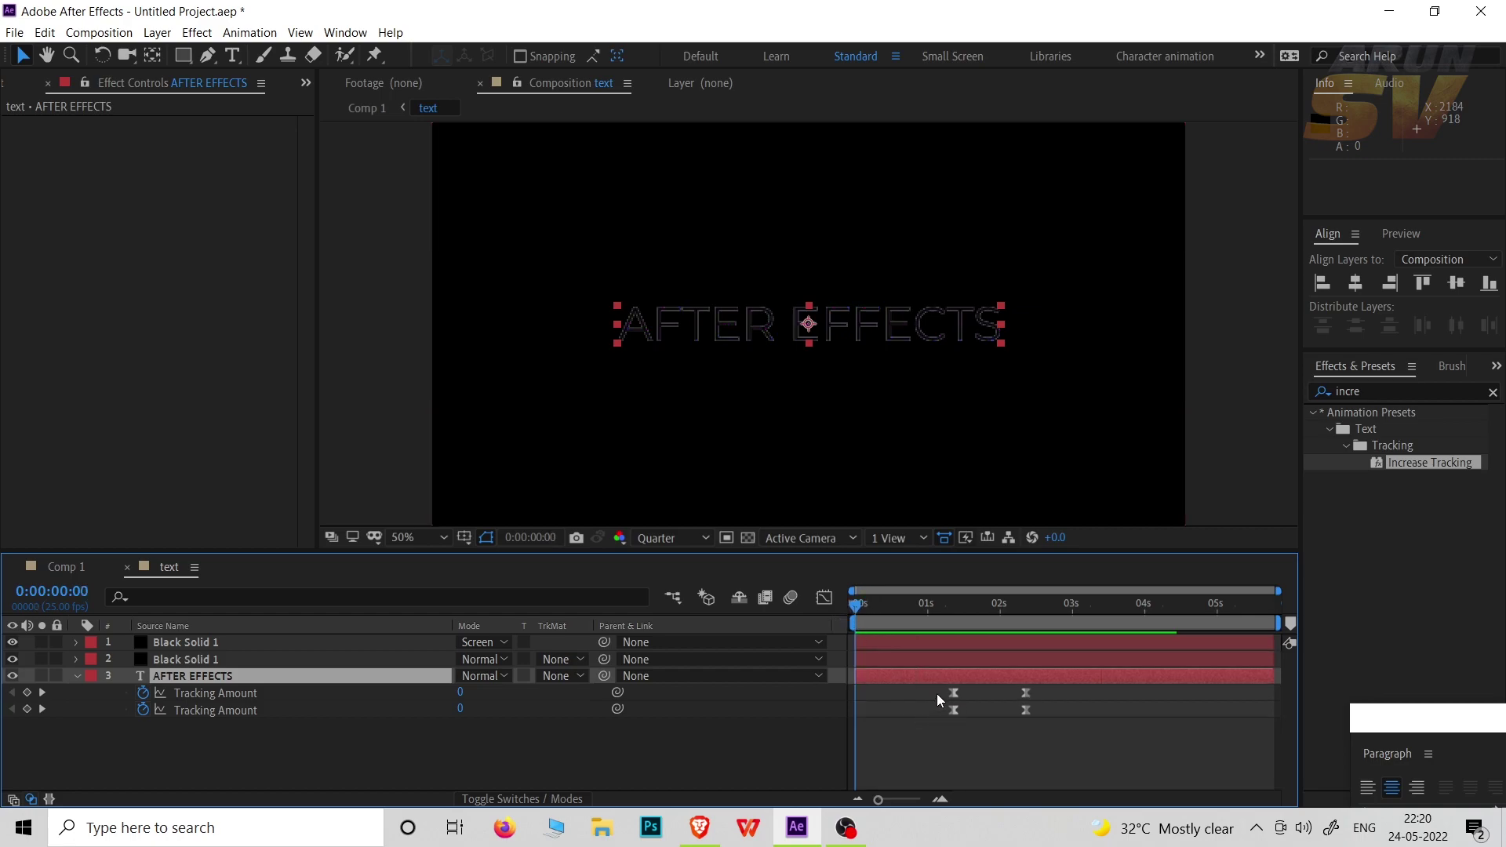
{"action": "left_click_drag", "start_coordinate": [937, 693], "coordinate": [859, 734]}
{"action": "left_click_drag", "start_coordinate": [1038, 704], "coordinate": [1218, 718]}
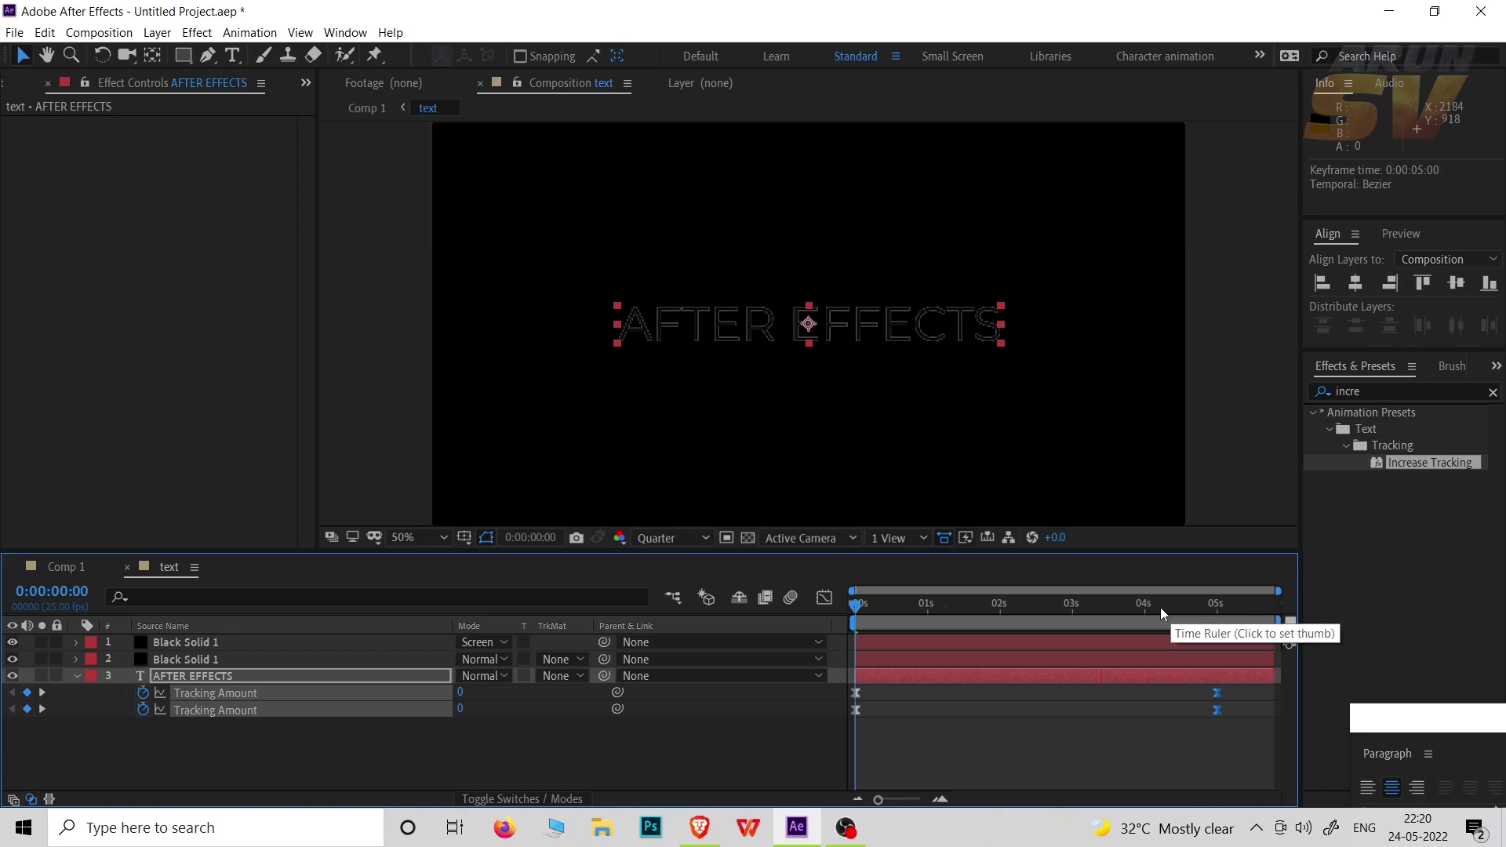
Step: Delete the second Tracking Amount's keyframes on the AFTER EFFECTS layer and show only its animated properties
{"action": "left_click", "coordinate": [201, 750]}
{"action": "left_click", "coordinate": [219, 713]}
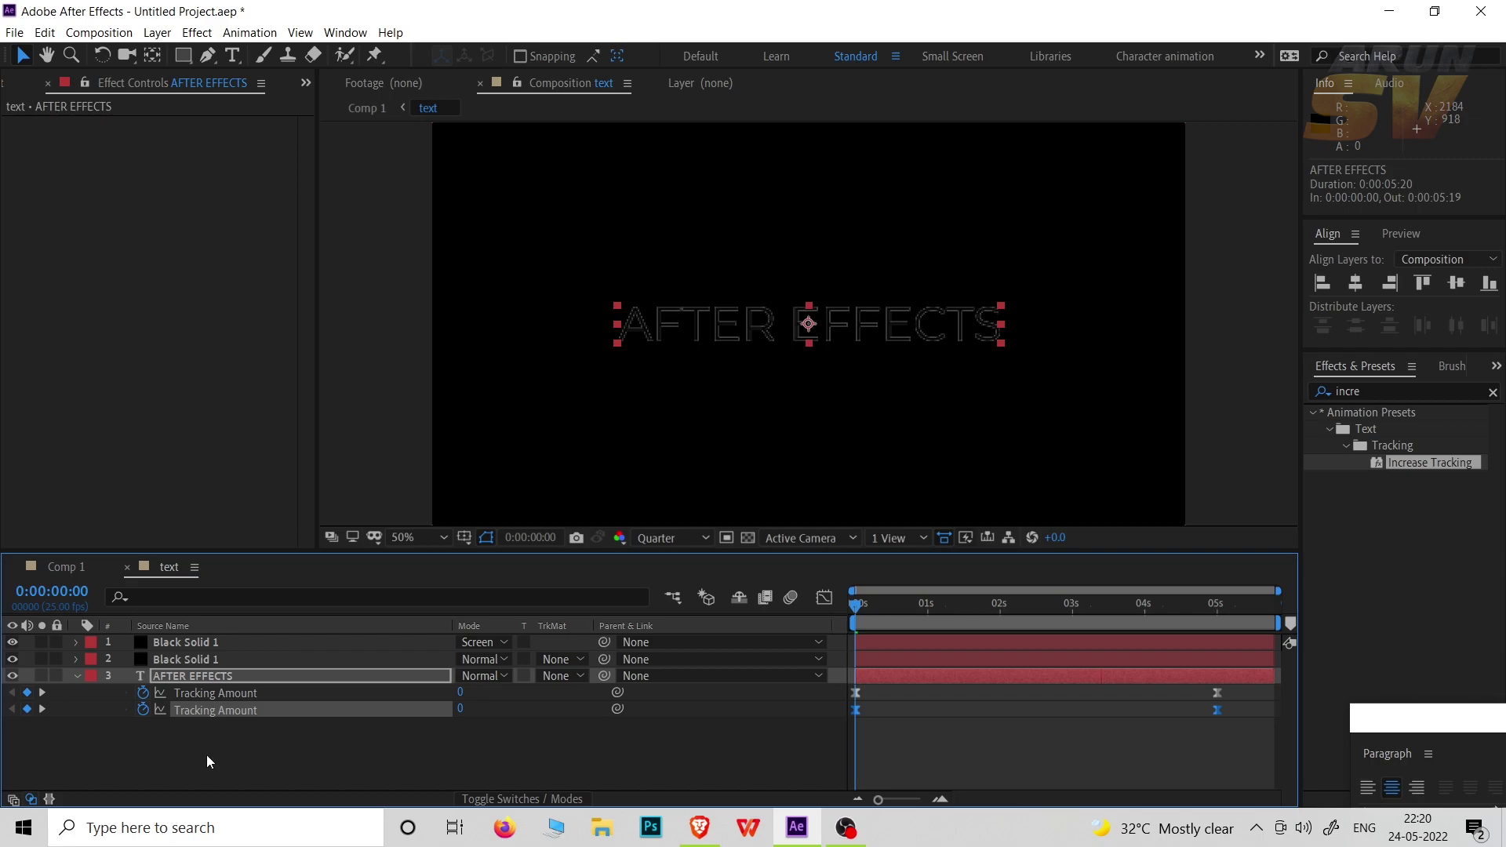
{"action": "key", "text": "Delete"}
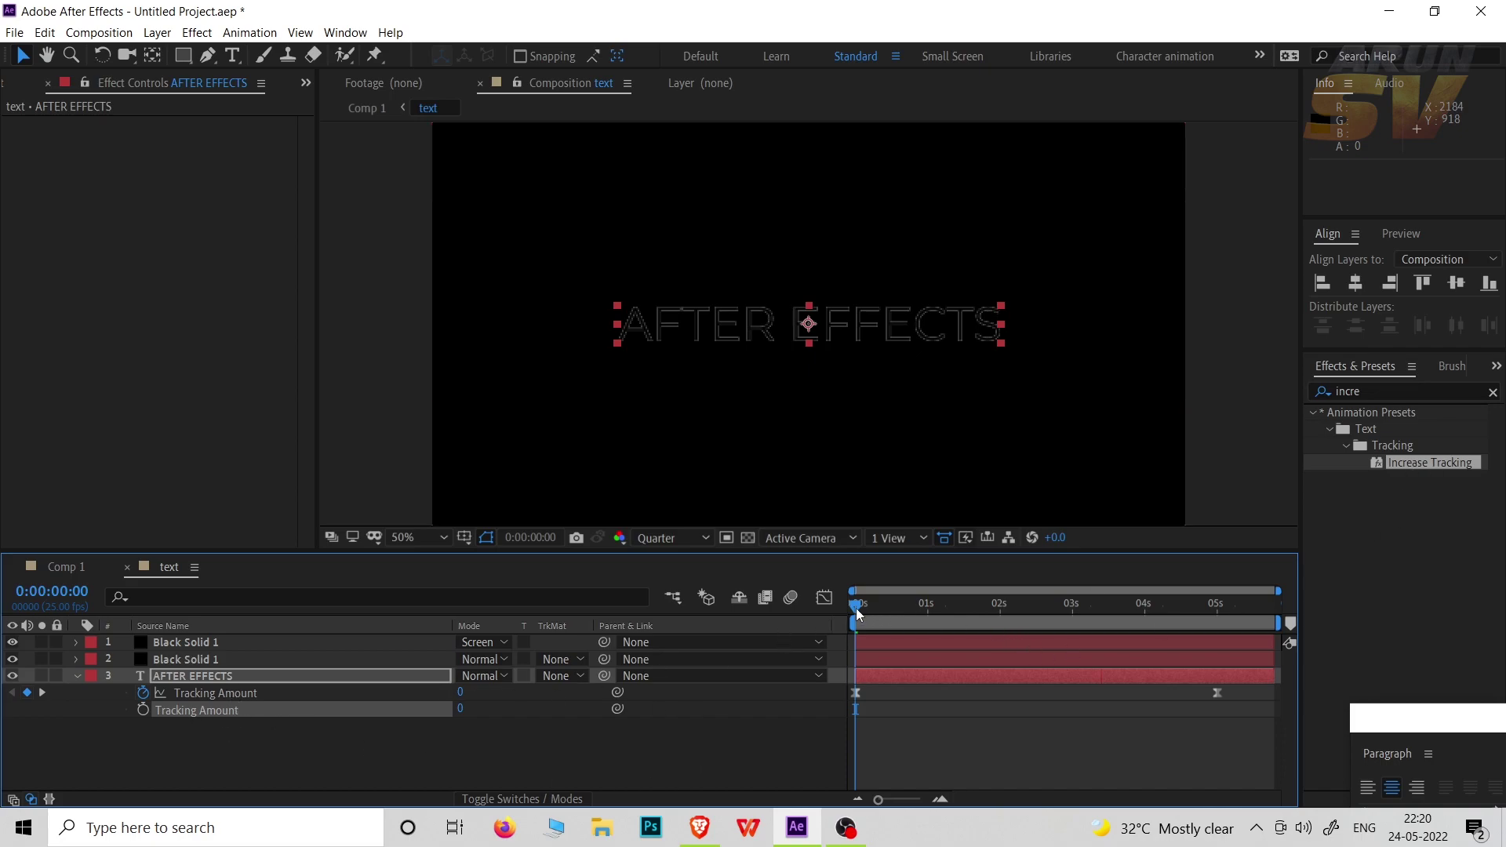
{"action": "mouse_move", "coordinate": [855, 609]}
{"action": "left_mouse_down"}
{"action": "mouse_move", "coordinate": [1023, 619]}
{"action": "mouse_move", "coordinate": [841, 615]}
{"action": "left_mouse_up"}
{"action": "left_click", "coordinate": [727, 761]}
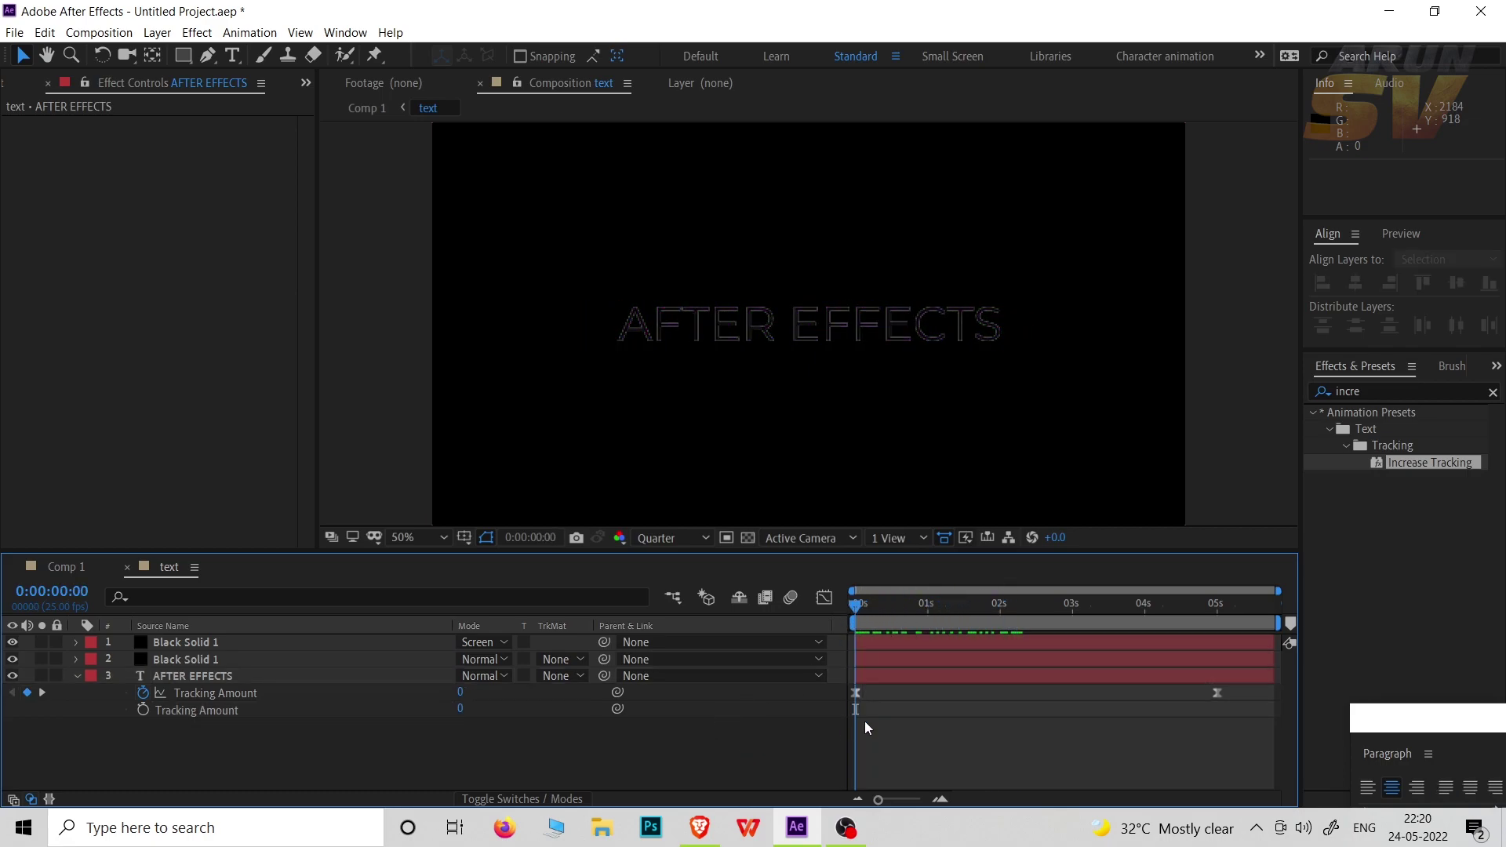
{"action": "left_click", "coordinate": [265, 678]}
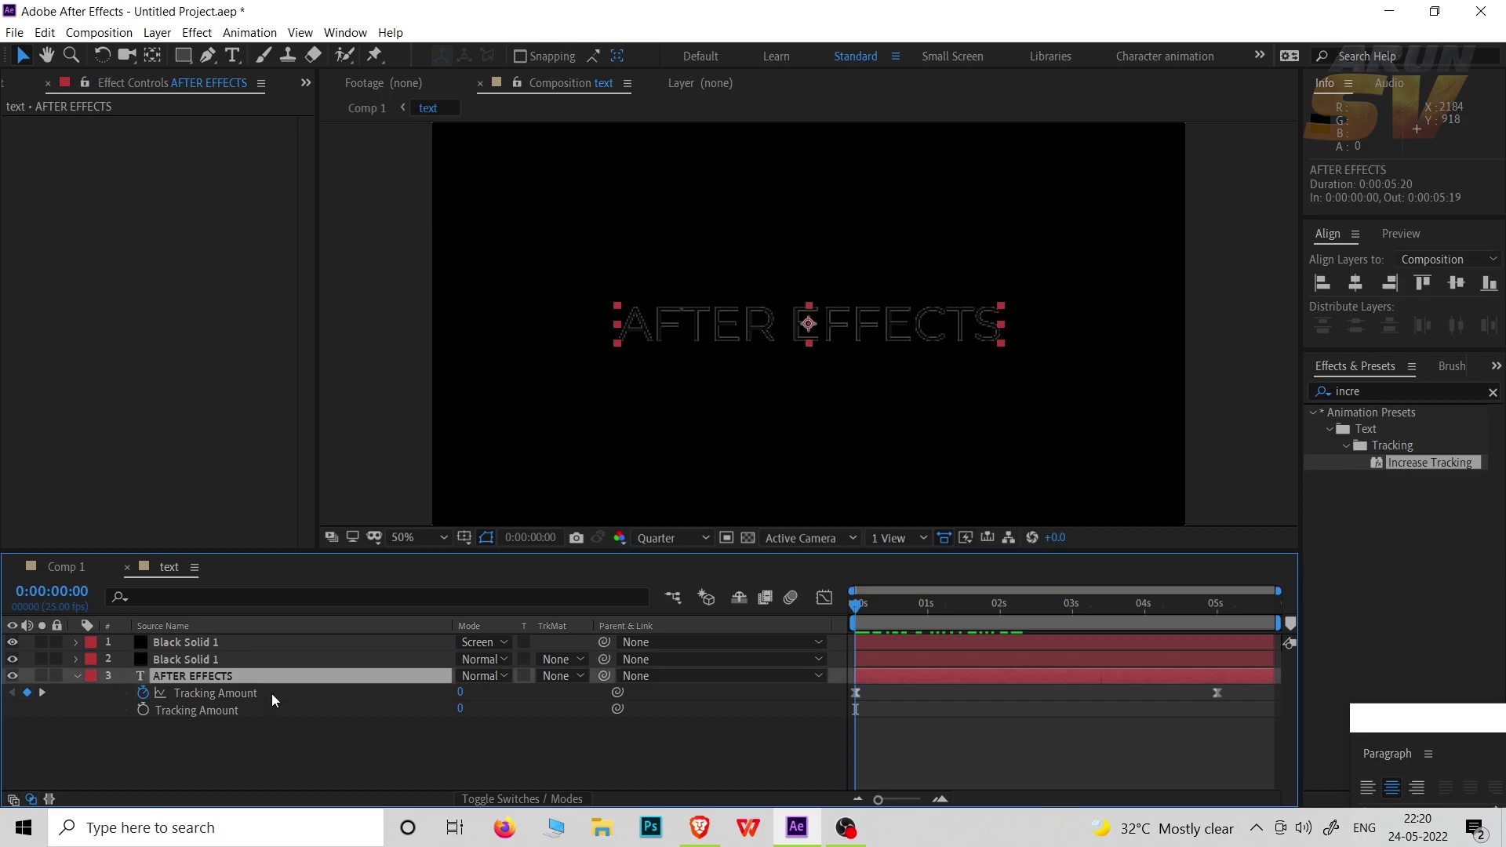
{"action": "key", "text": "u"}
{"action": "key", "text": "u"}
Step: Set the Tracking Amount keyframe at 0:00:05:00 to 15 and preview the text spreading from the start
{"action": "left_click_drag", "start_coordinate": [855, 606], "coordinate": [1171, 624]}
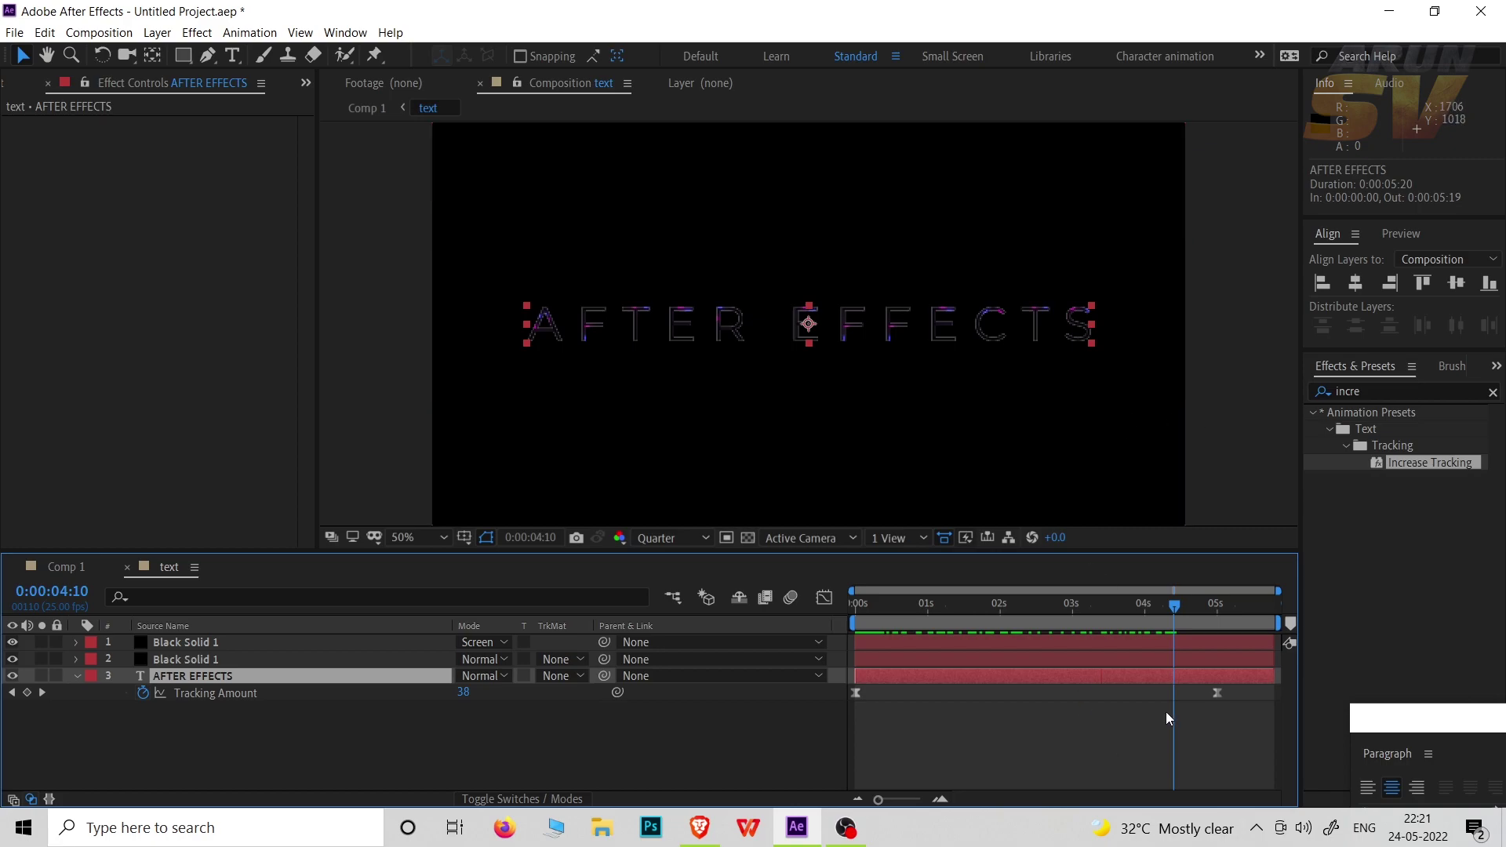
{"action": "left_click", "coordinate": [1217, 692]}
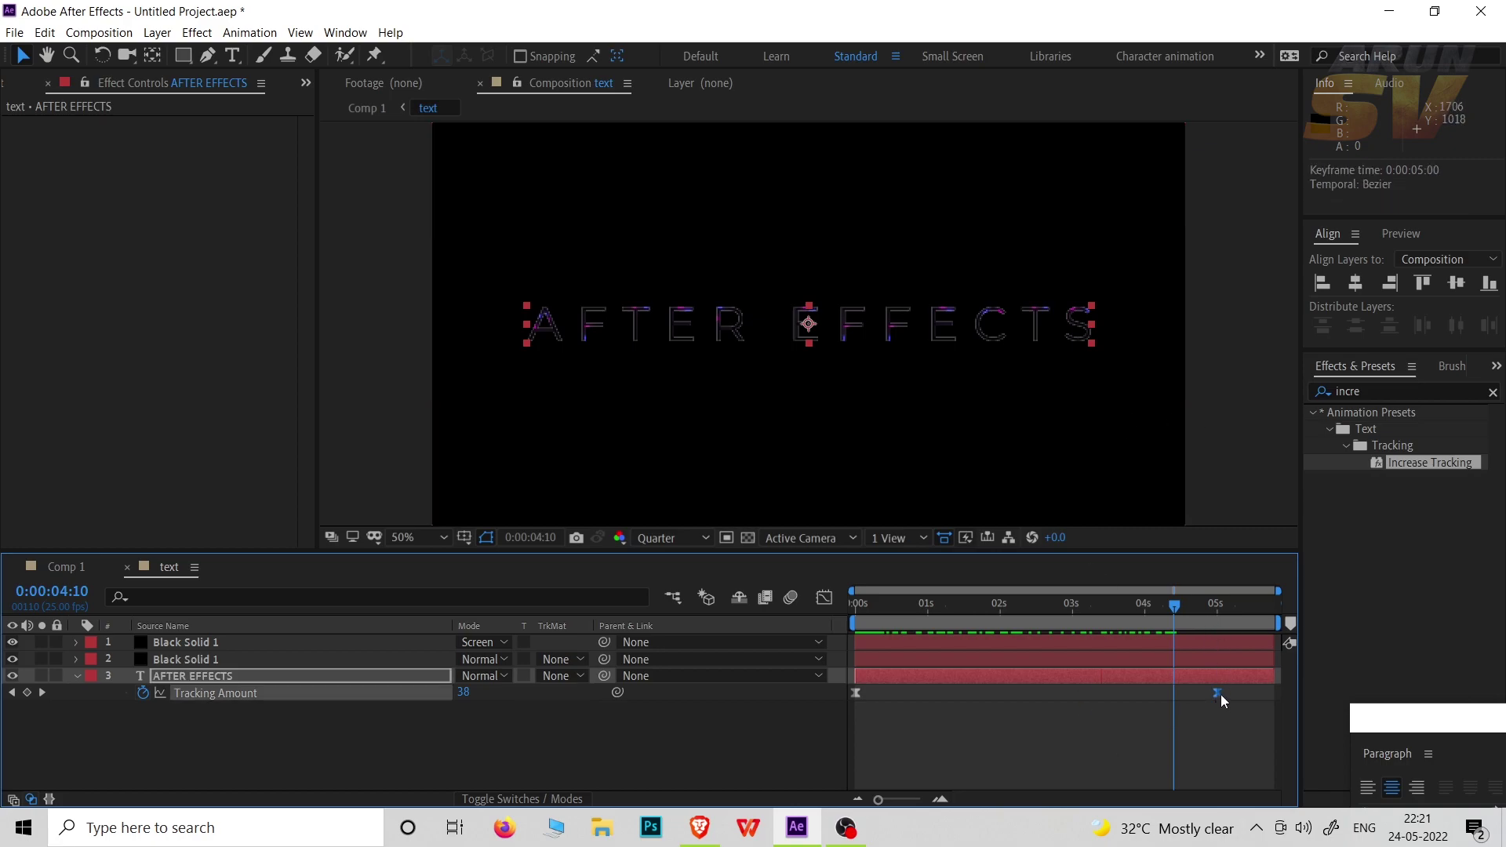
{"action": "double_click", "coordinate": [1217, 693]}
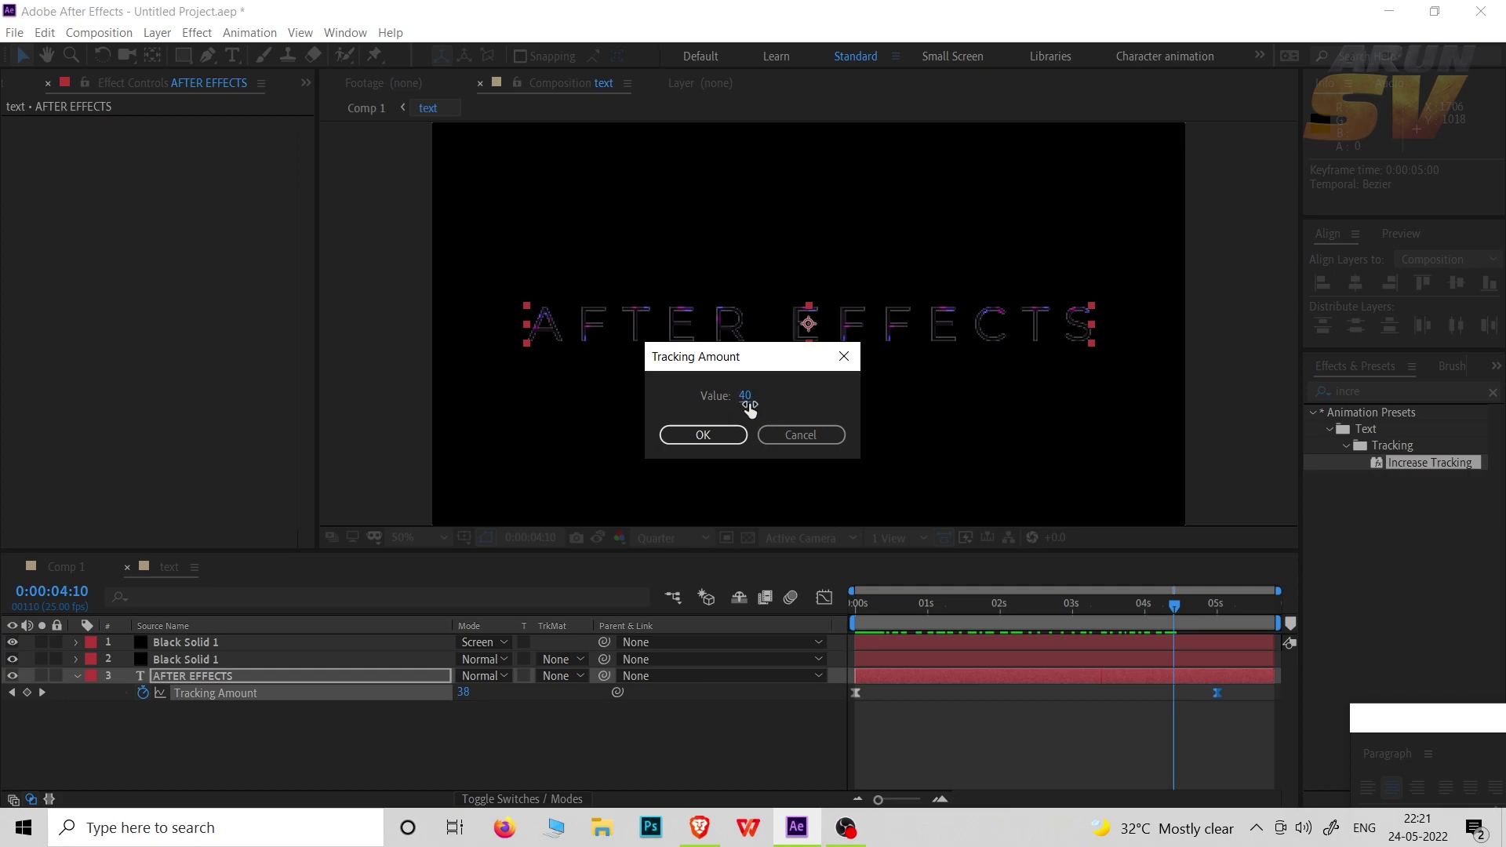
{"action": "type", "text": "15"}
{"action": "key", "text": "Return"}
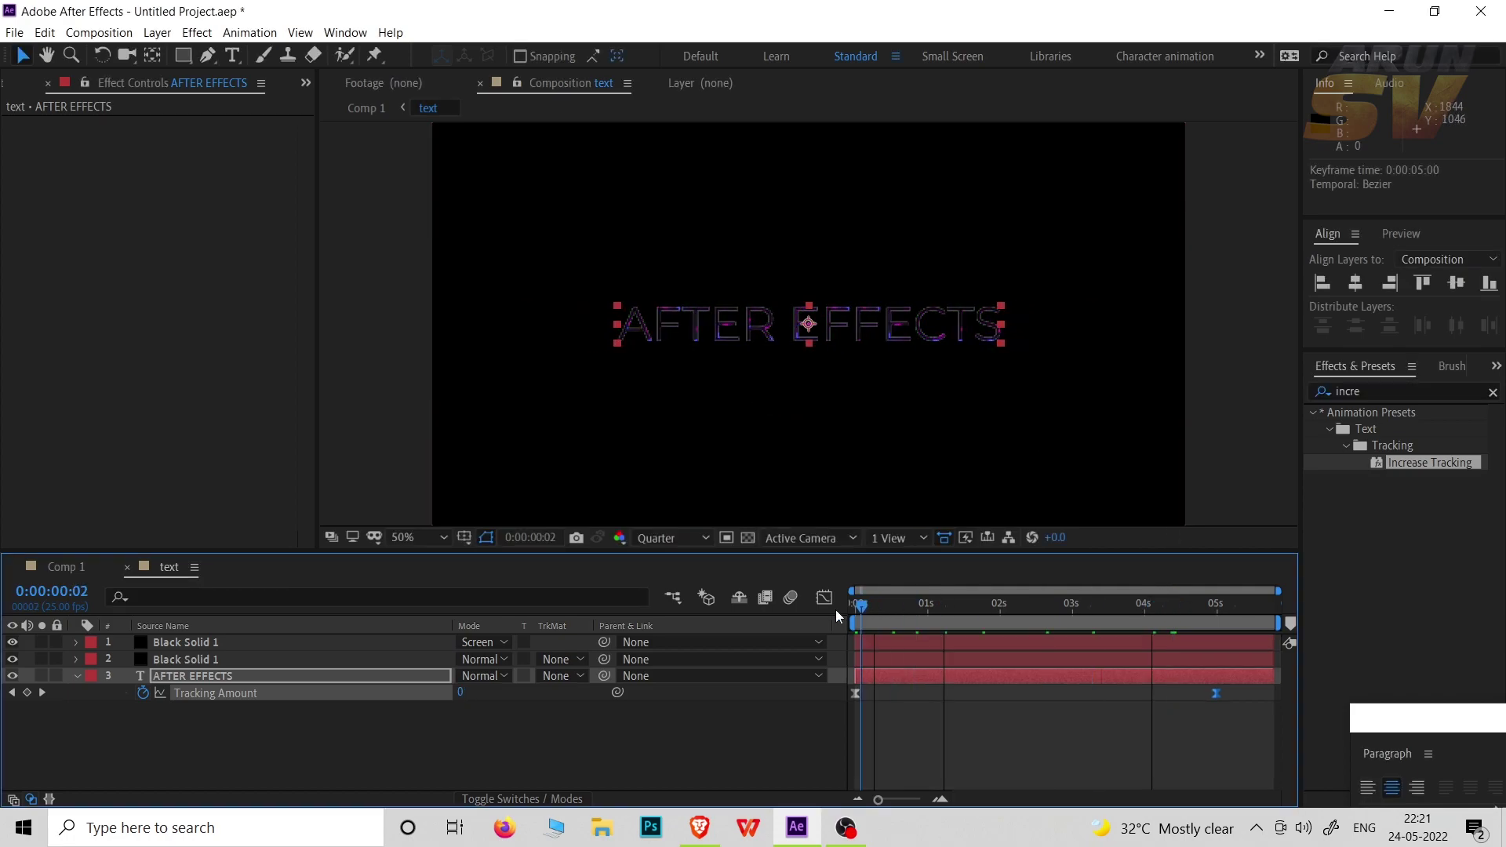
{"action": "key", "text": "Home"}
{"action": "left_click", "coordinate": [678, 725]}
{"action": "key", "text": "space"}
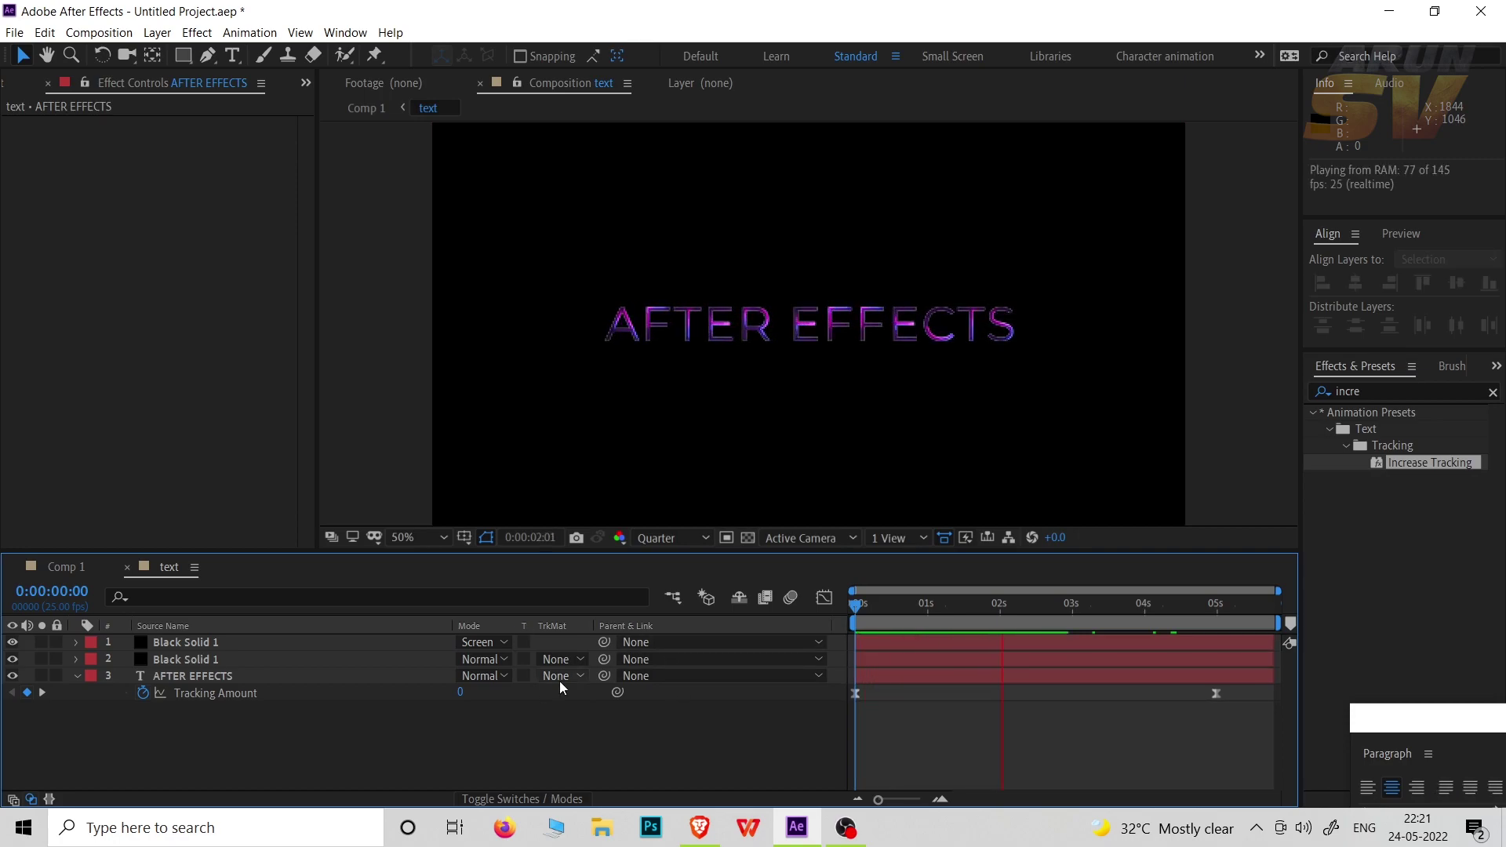
Step: Hide the AFTER EFFECTS text layer, return to Comp 1 and preview the animation at Full resolution
{"action": "left_click", "coordinate": [266, 690]}
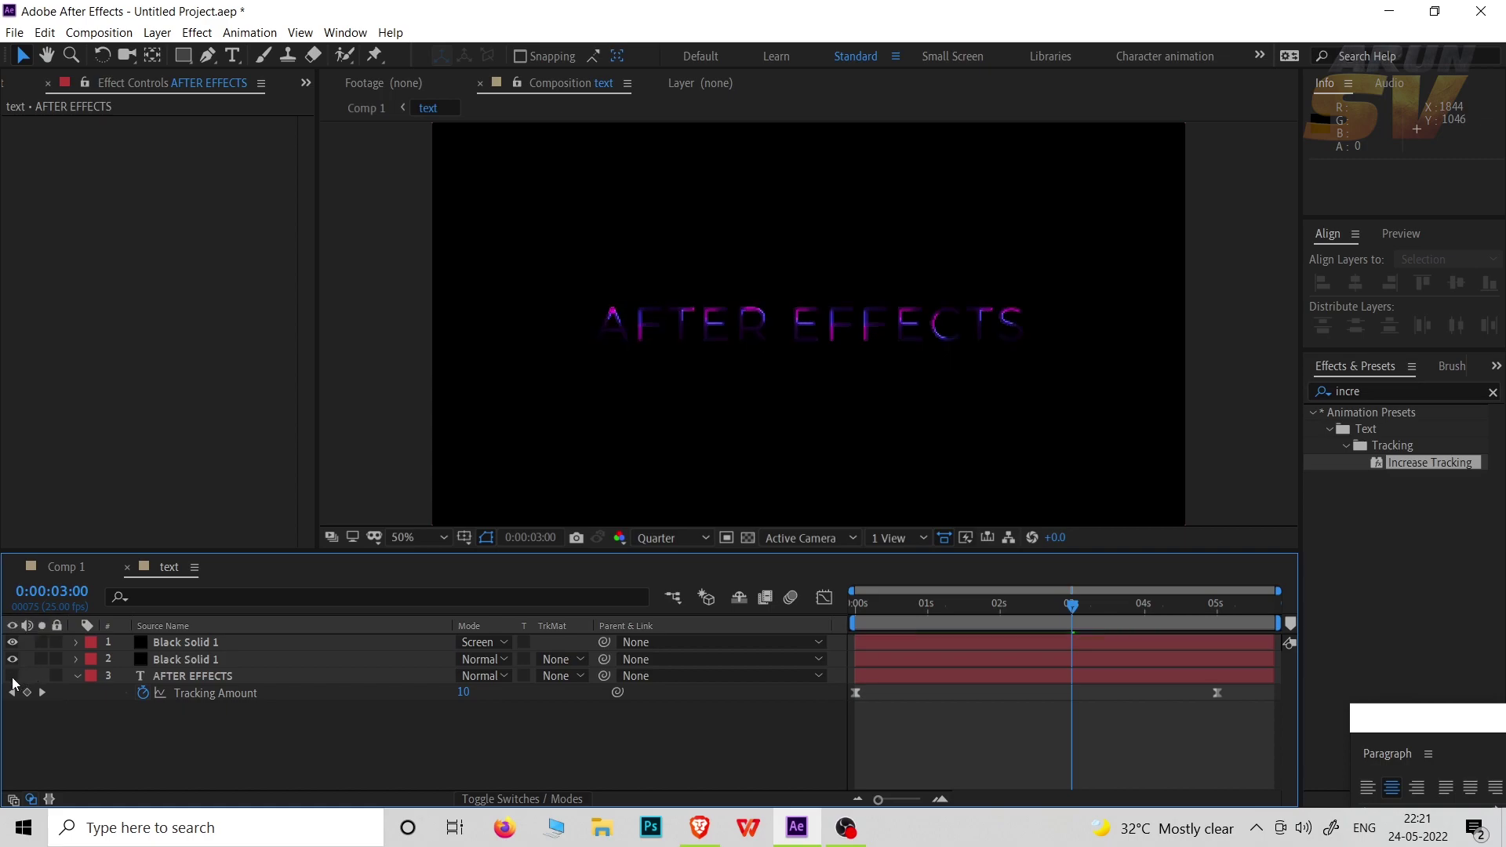
{"action": "left_click", "coordinate": [58, 567]}
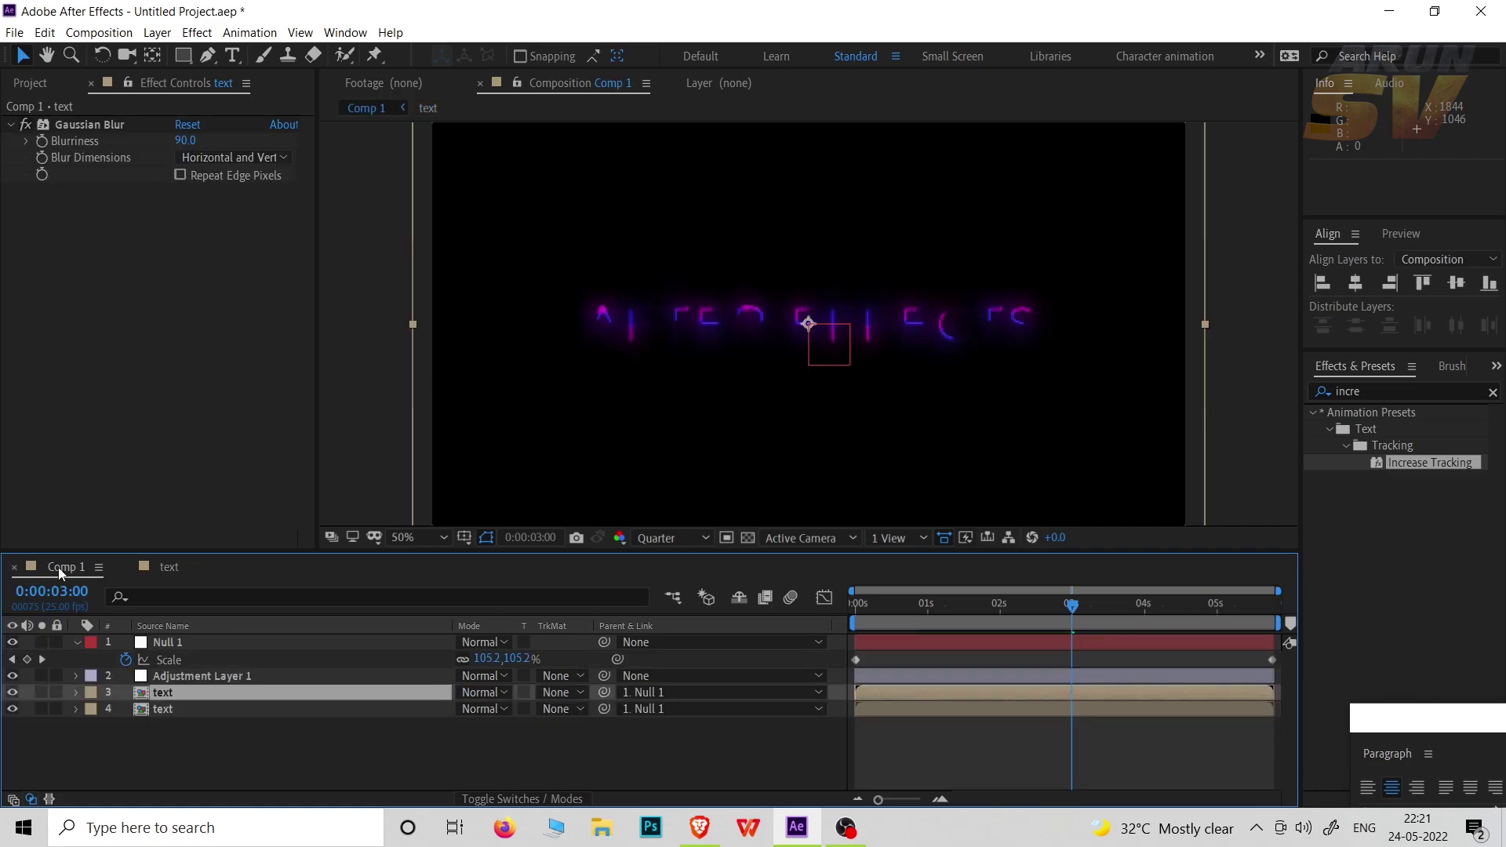
{"action": "left_click", "coordinate": [338, 740]}
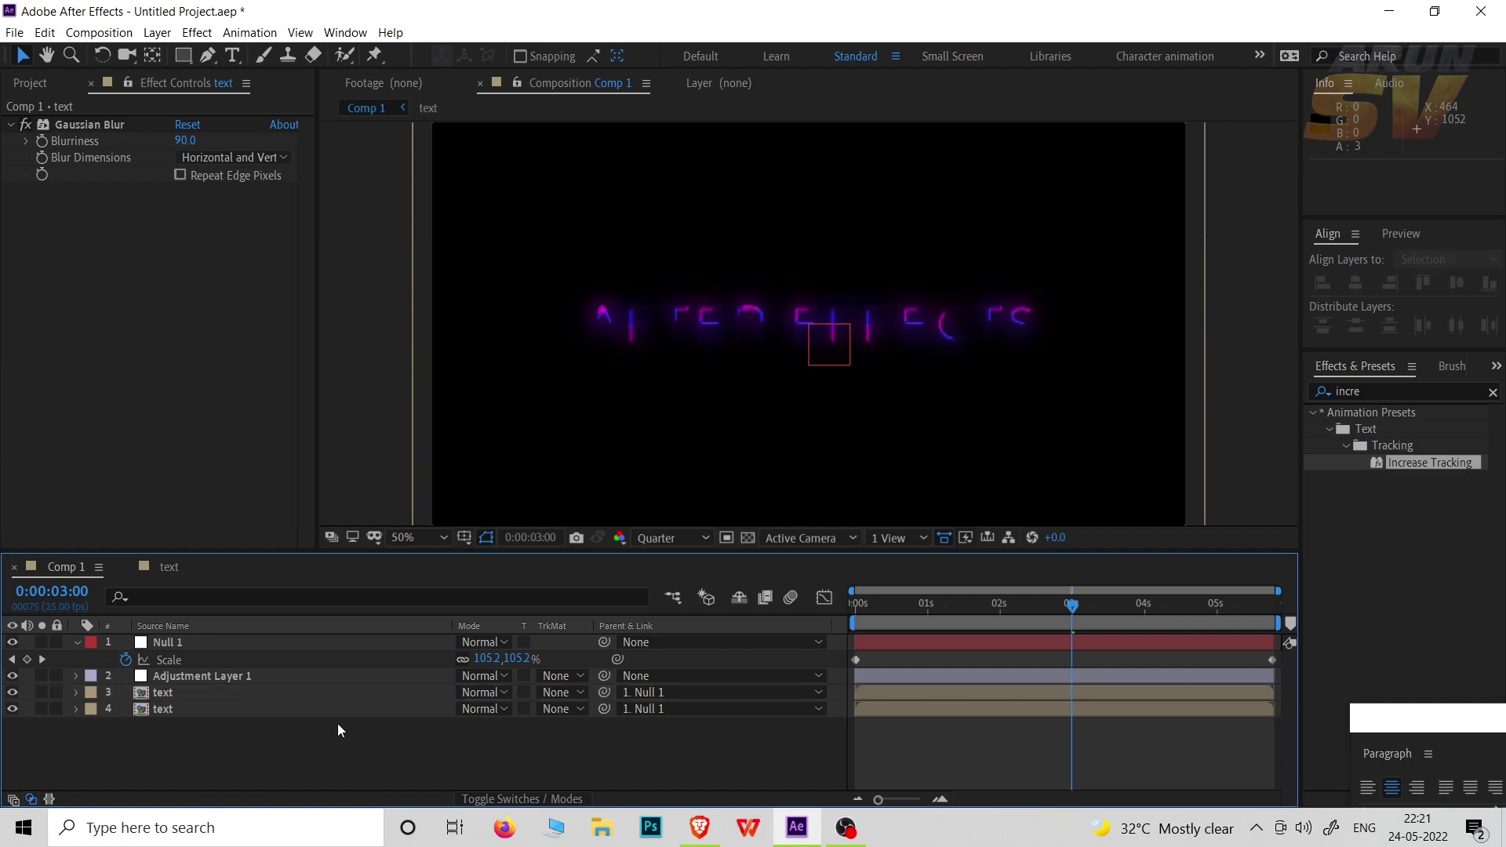
{"action": "key", "text": "space"}
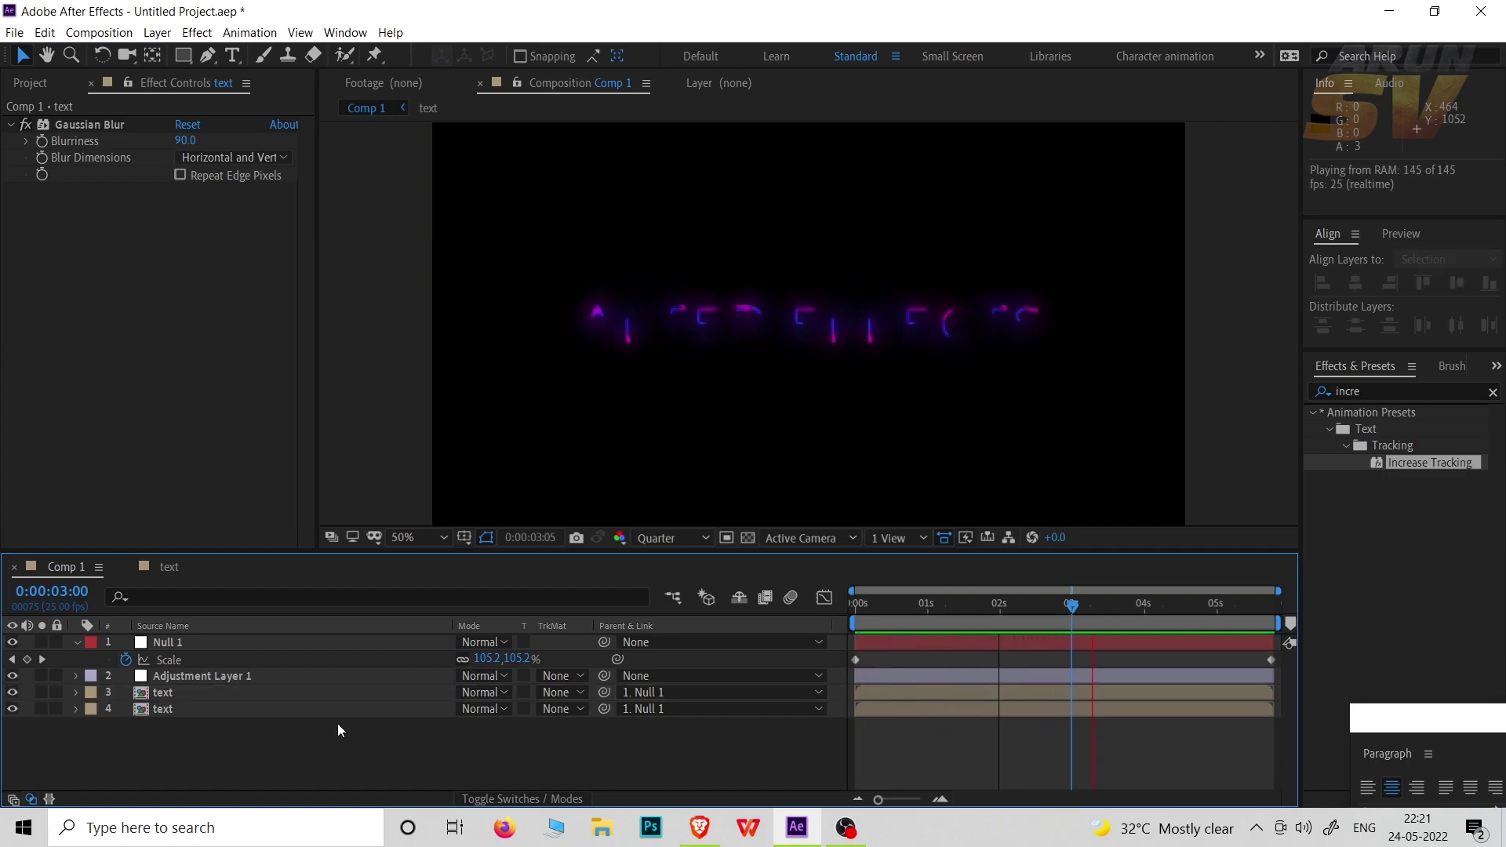
{"action": "left_click", "coordinate": [338, 389]}
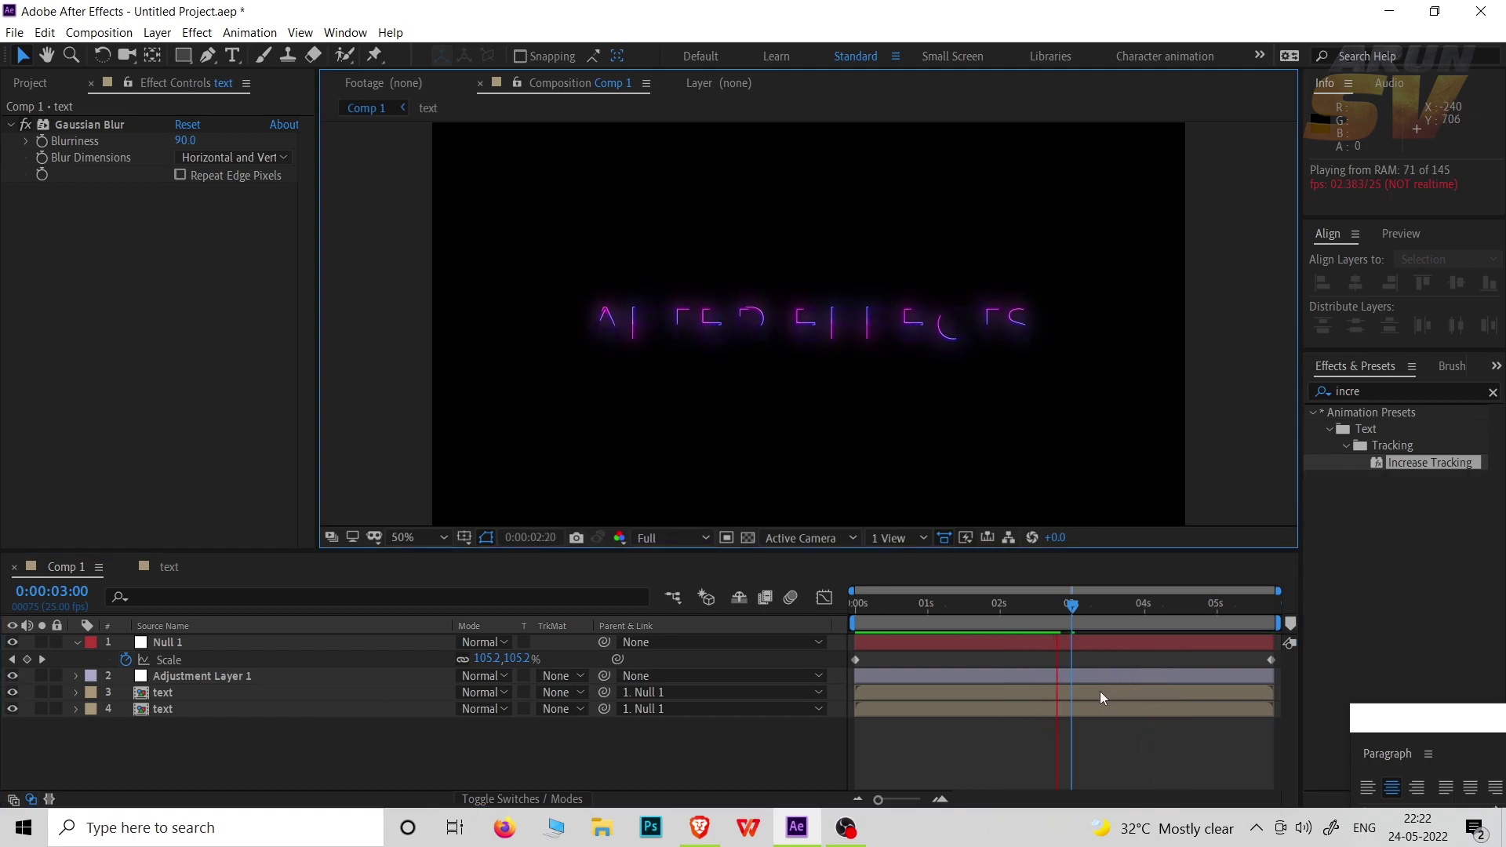
{"action": "left_click_drag", "start_coordinate": [1071, 610], "coordinate": [1010, 612]}
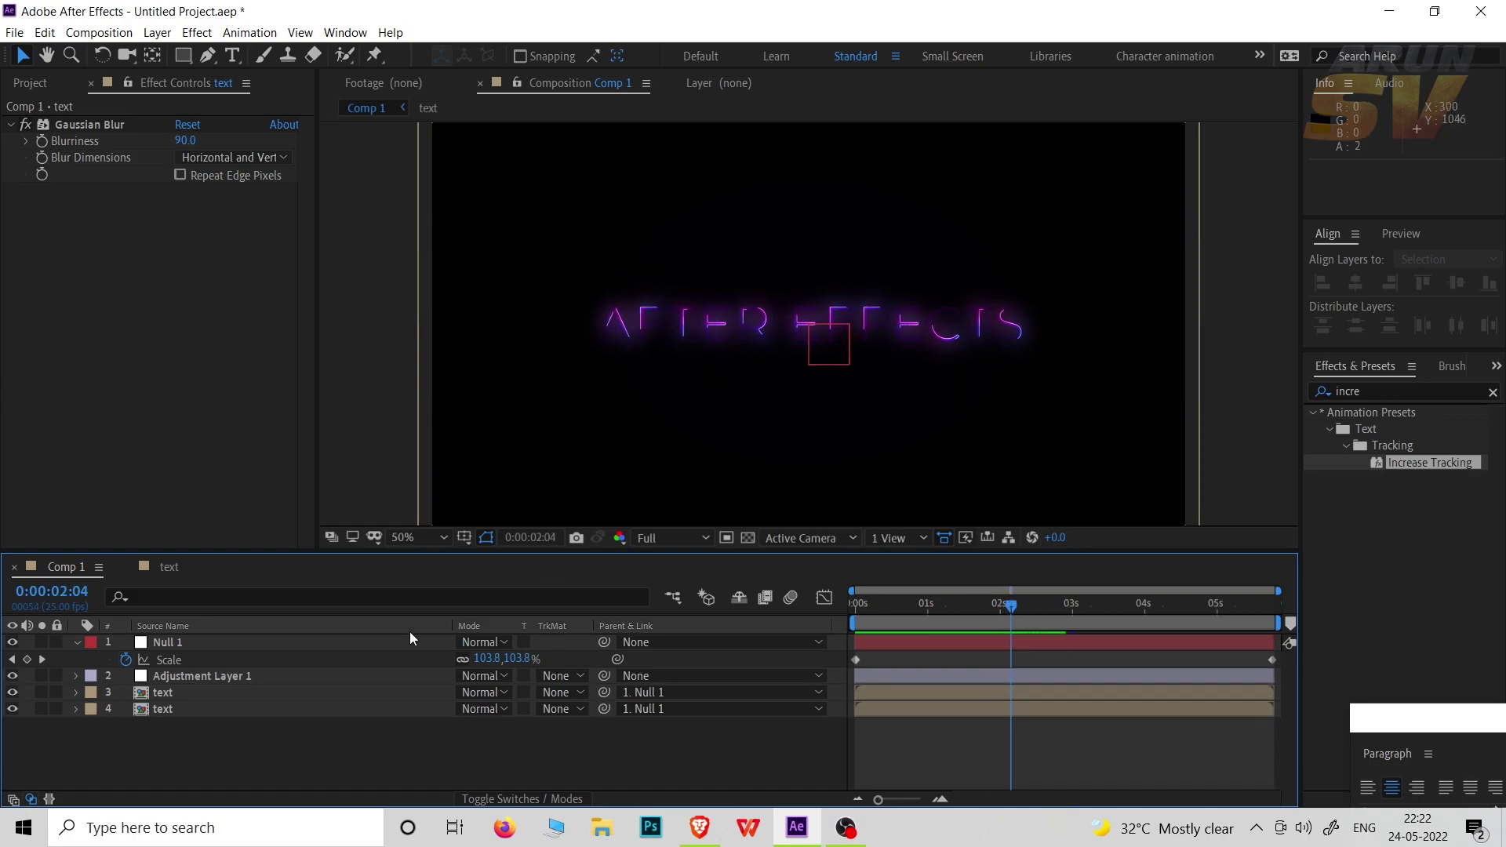
Step: Open the text pre-comp and change the AFTER EFFECTS text's Montserrat font style to Regular
{"action": "double_click", "coordinate": [174, 693]}
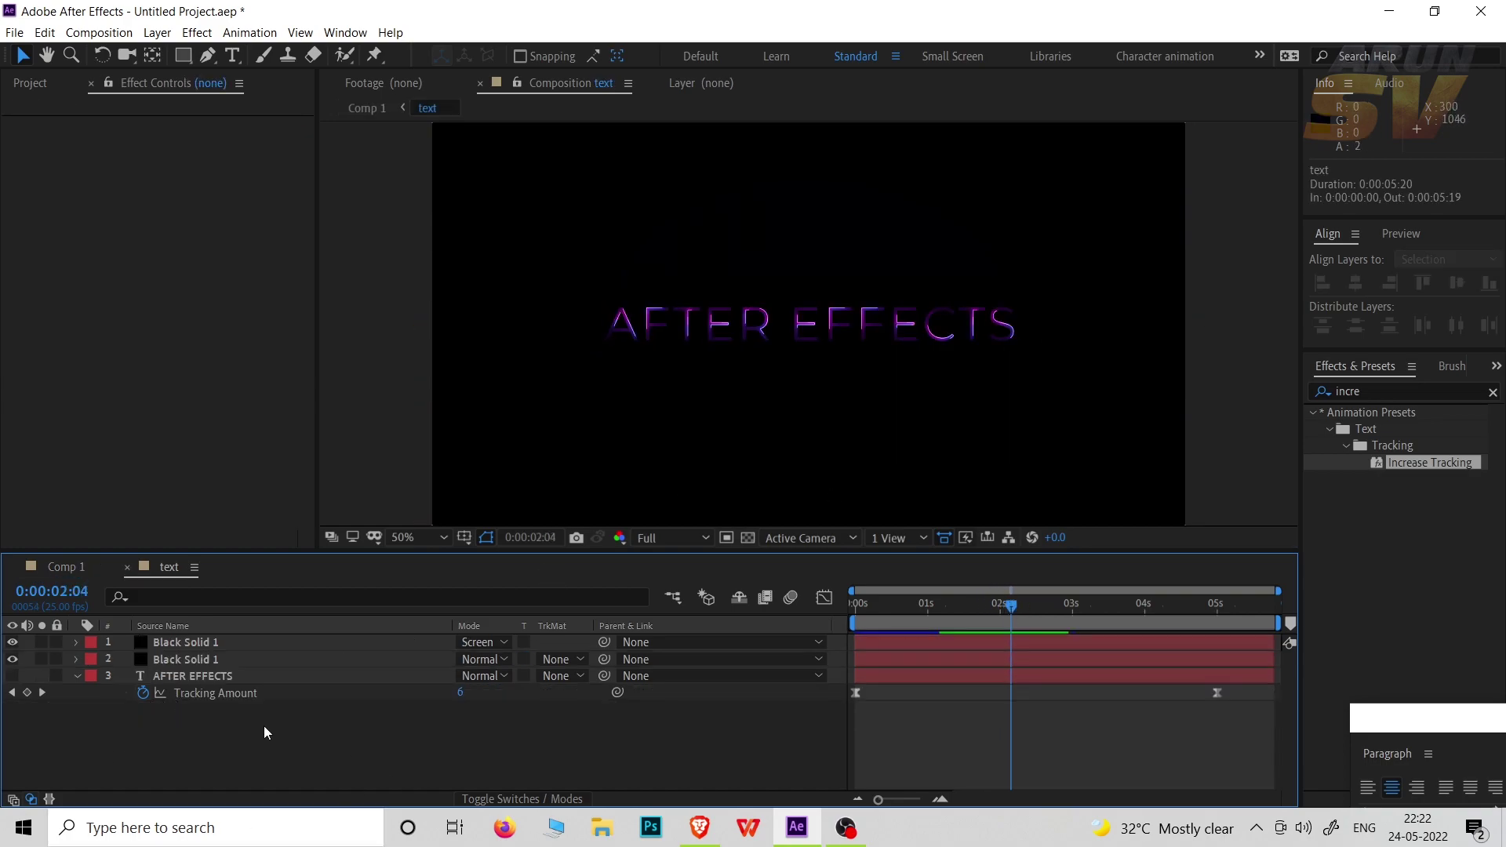
{"action": "left_click", "coordinate": [221, 678]}
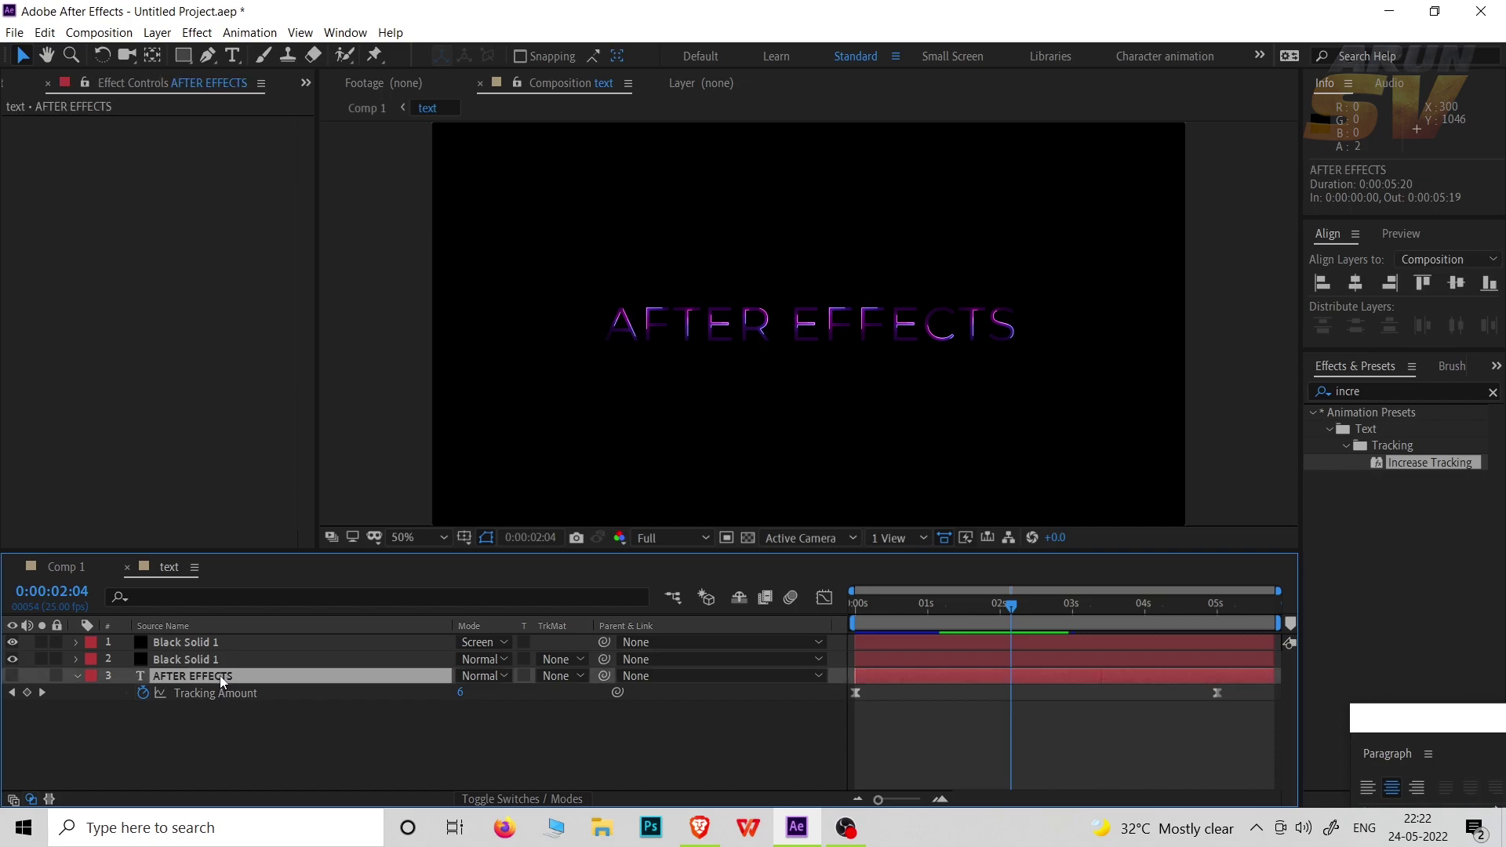
{"action": "double_click", "coordinate": [157, 671]}
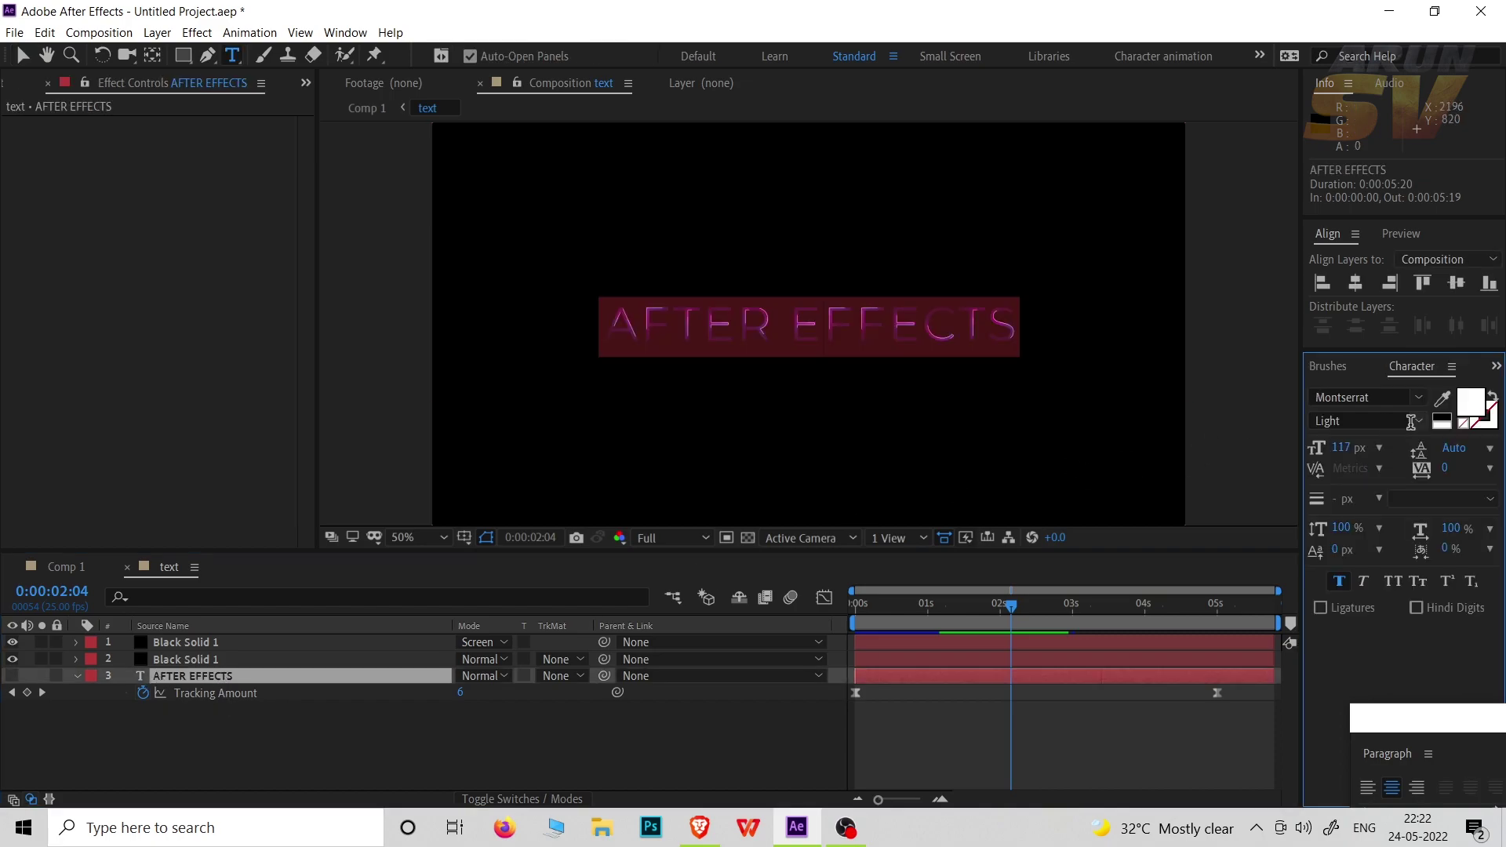
{"action": "left_click", "coordinate": [1412, 422]}
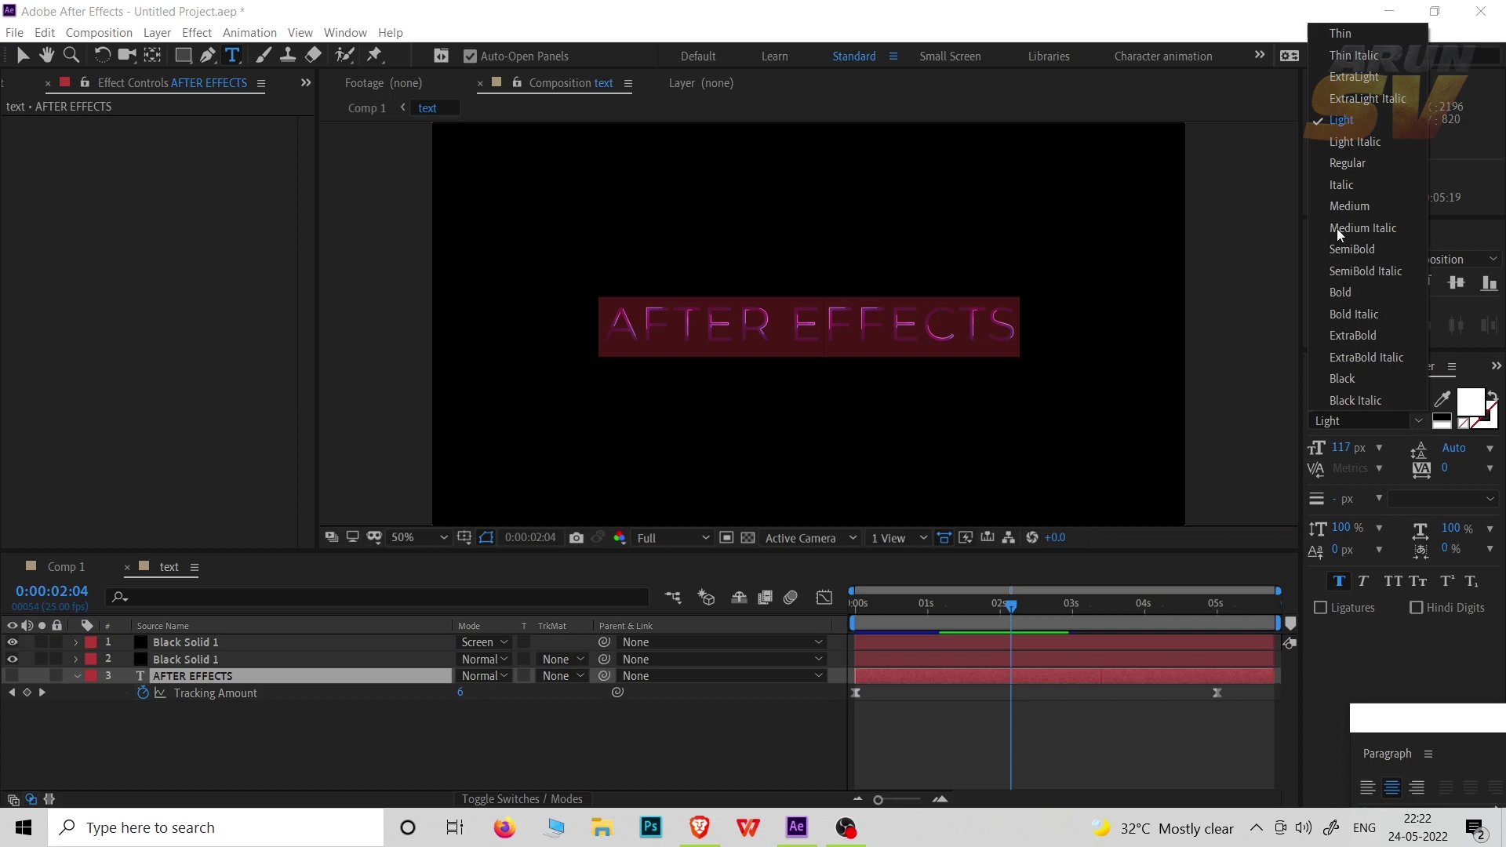
{"action": "left_click", "coordinate": [1341, 167]}
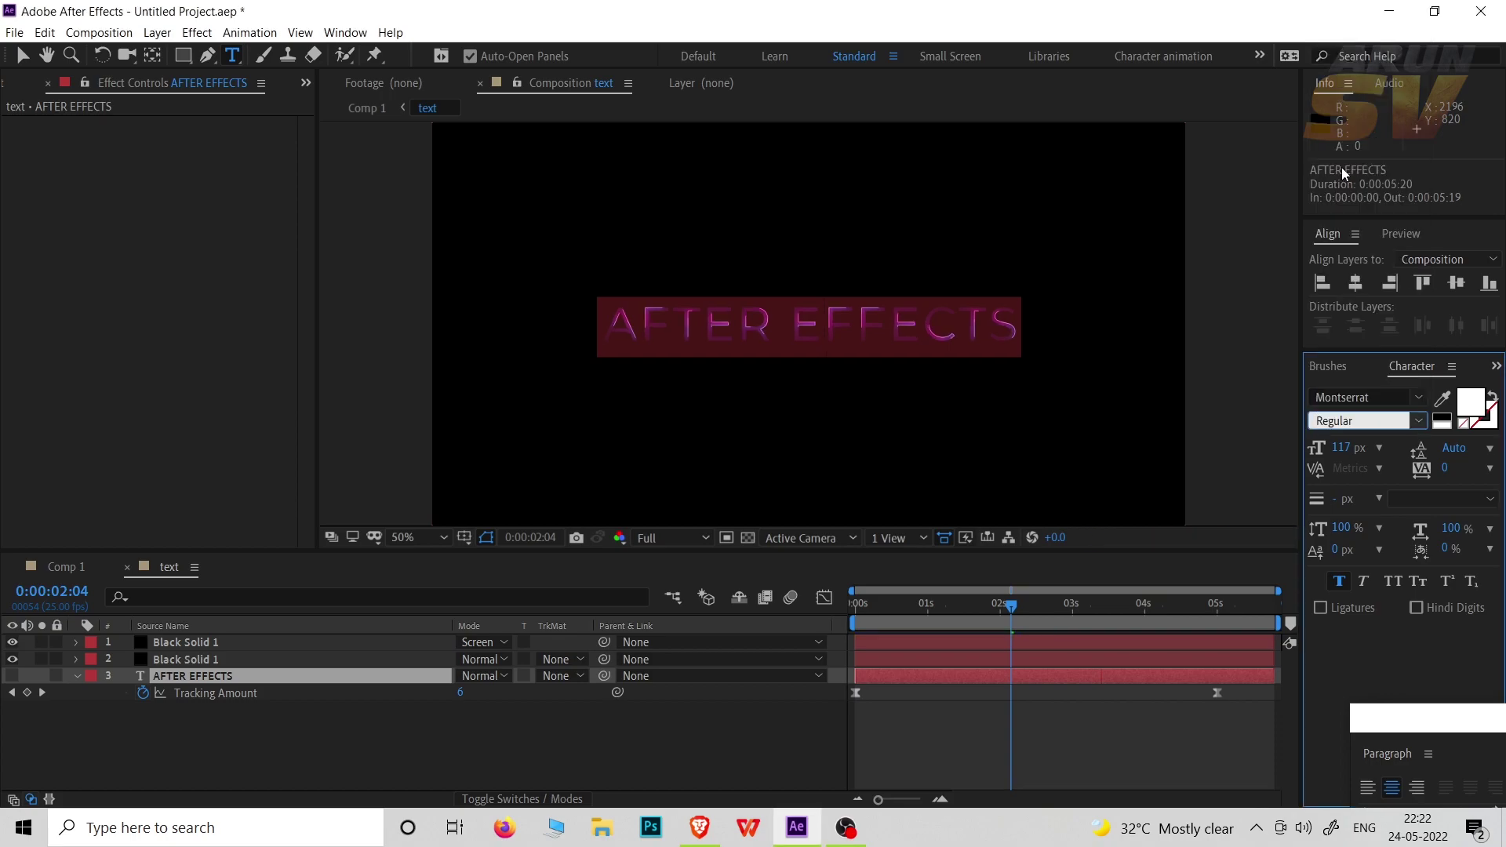
Step: Return to Comp 1, preview the animation and set the preview resolution to Half
{"action": "left_click", "coordinate": [365, 108]}
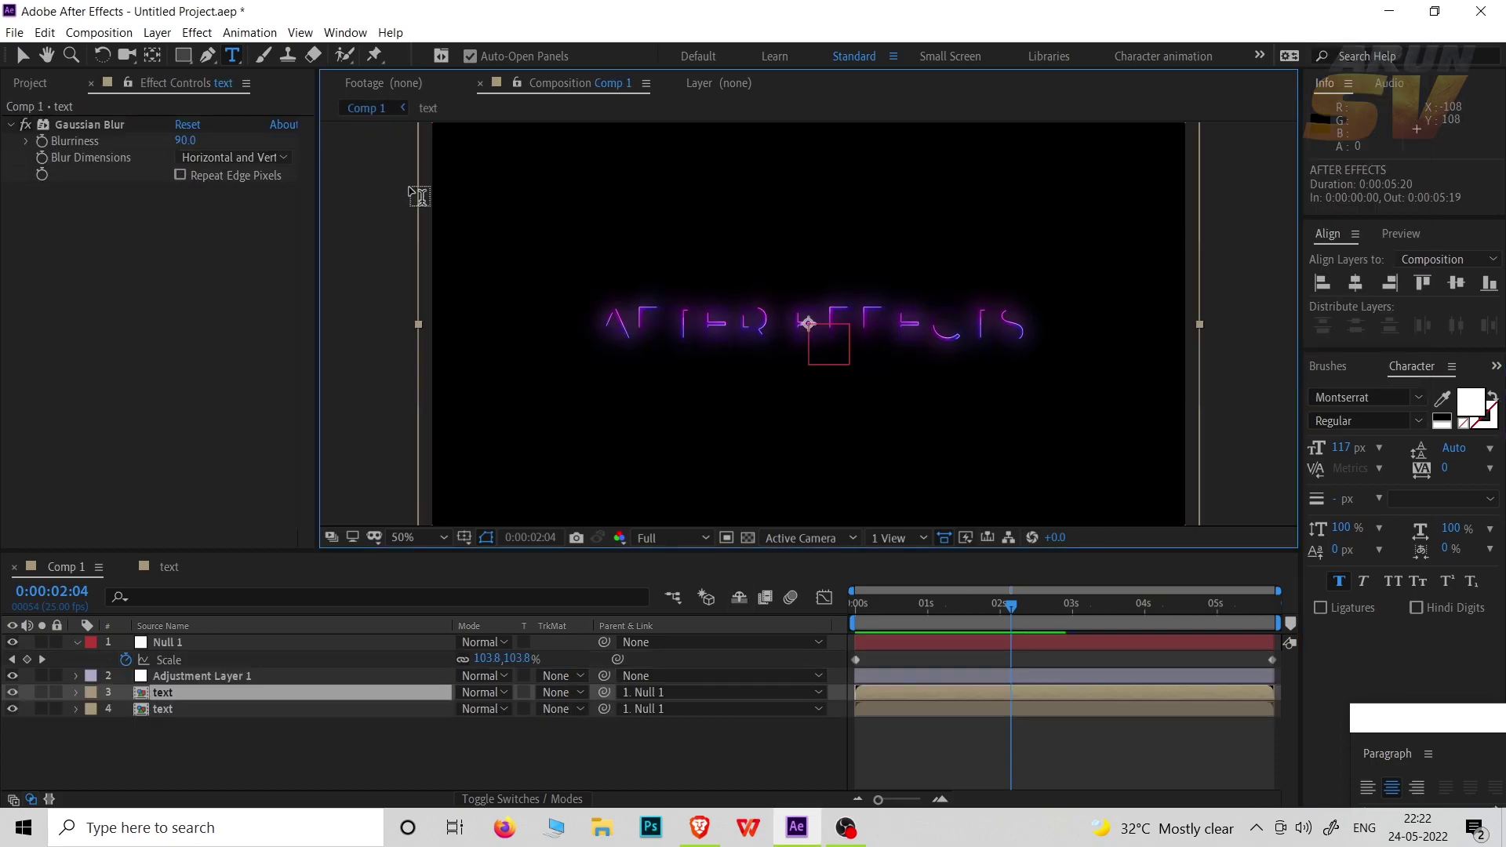
{"action": "left_click", "coordinate": [401, 741]}
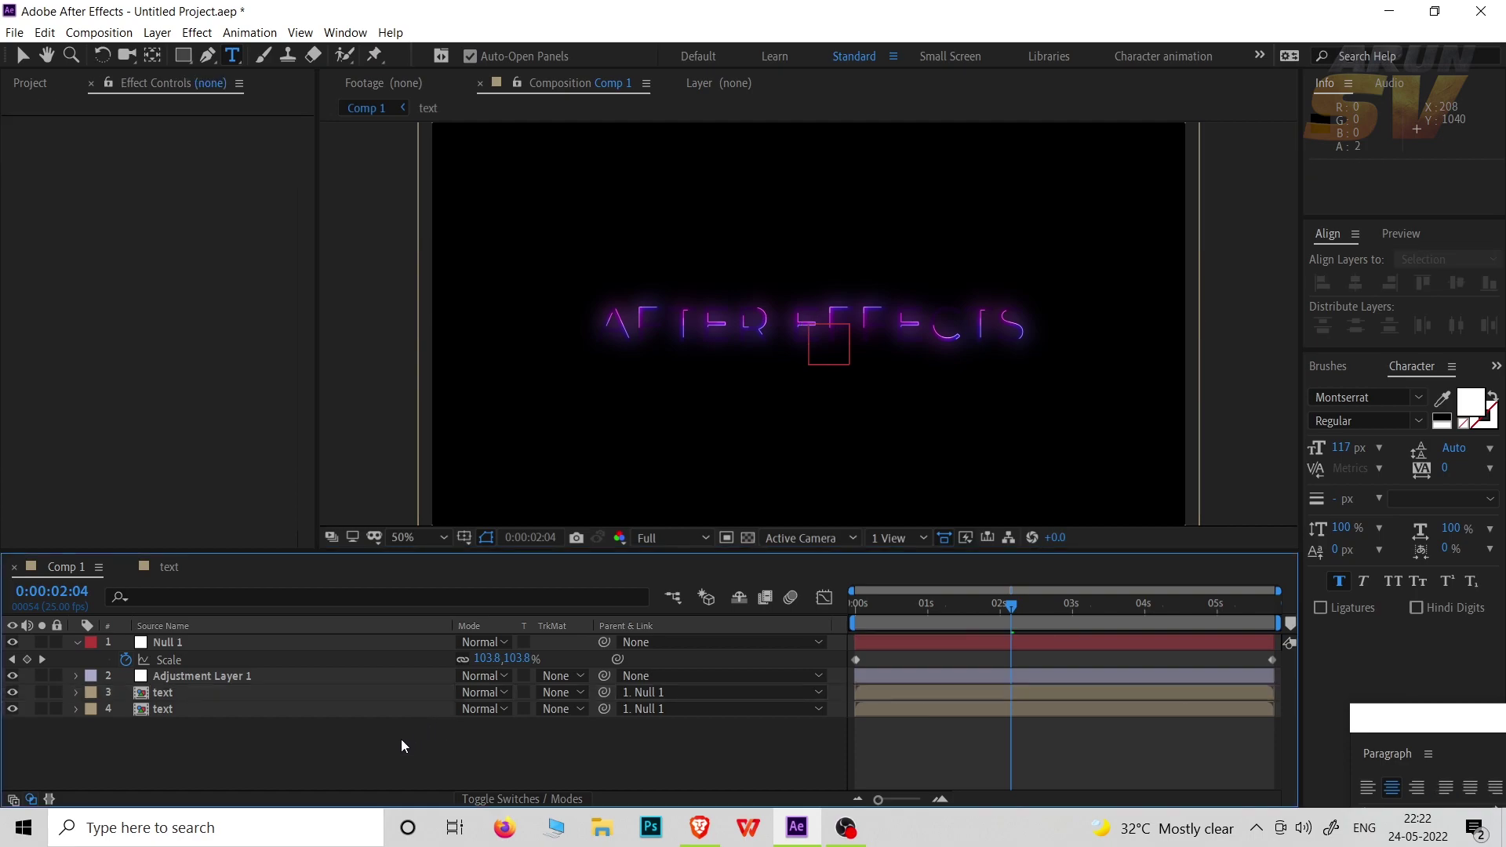
{"action": "key", "text": "space"}
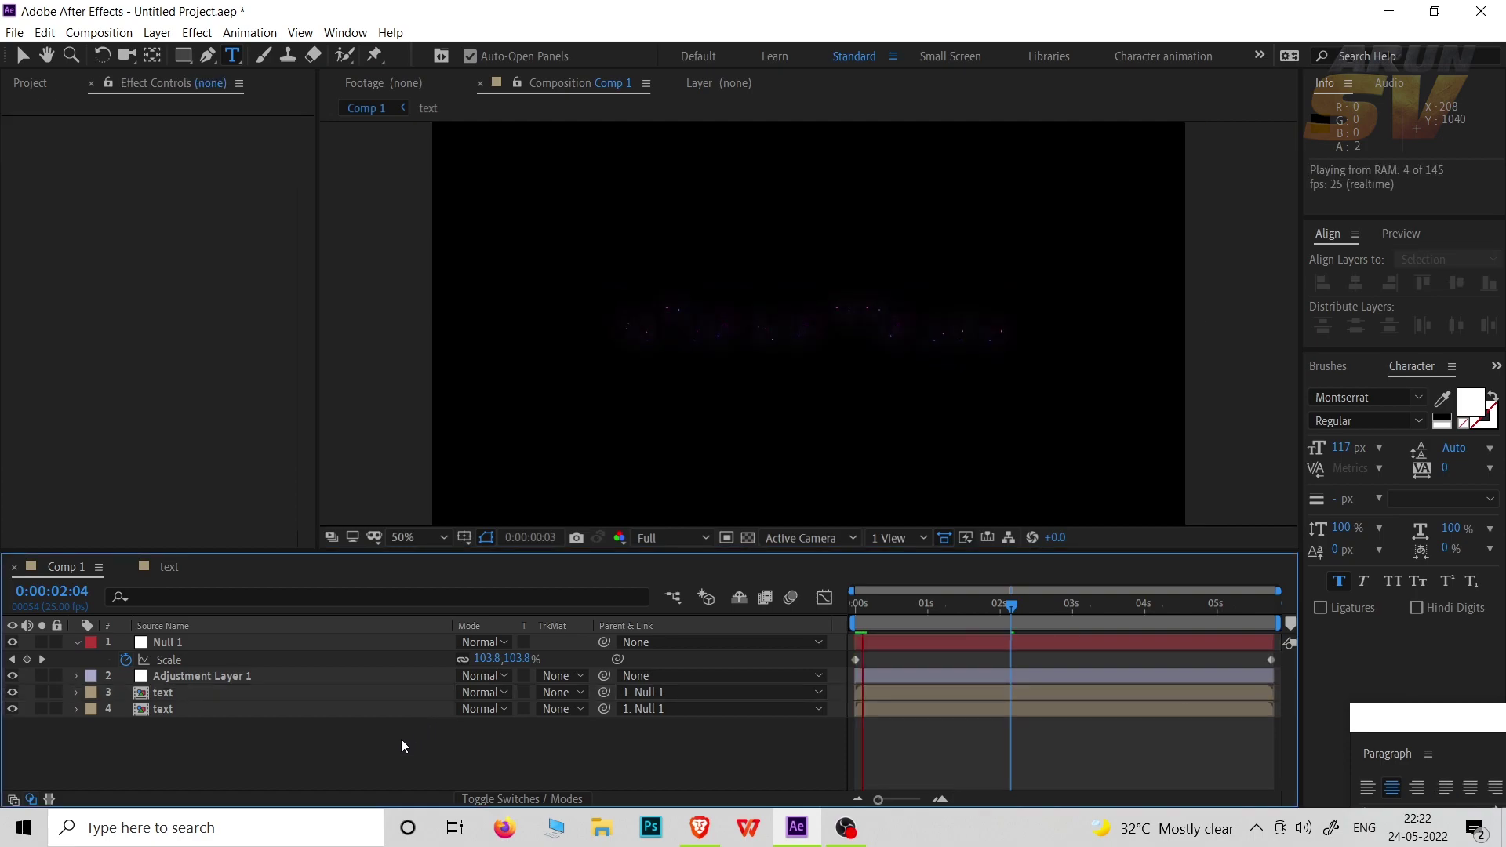
{"action": "left_click", "coordinate": [673, 538]}
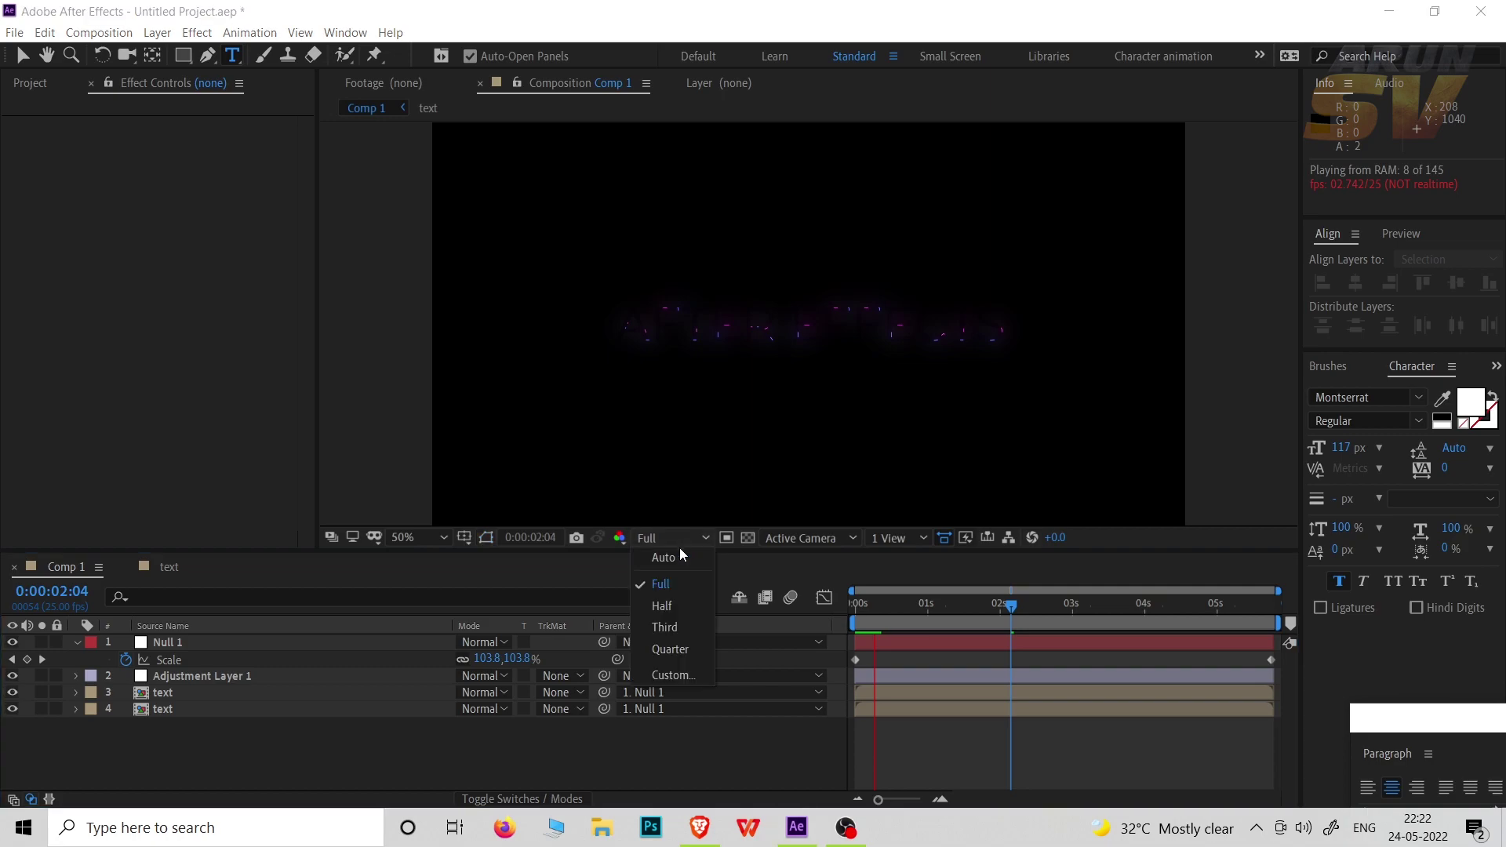
{"action": "left_click", "coordinate": [672, 602]}
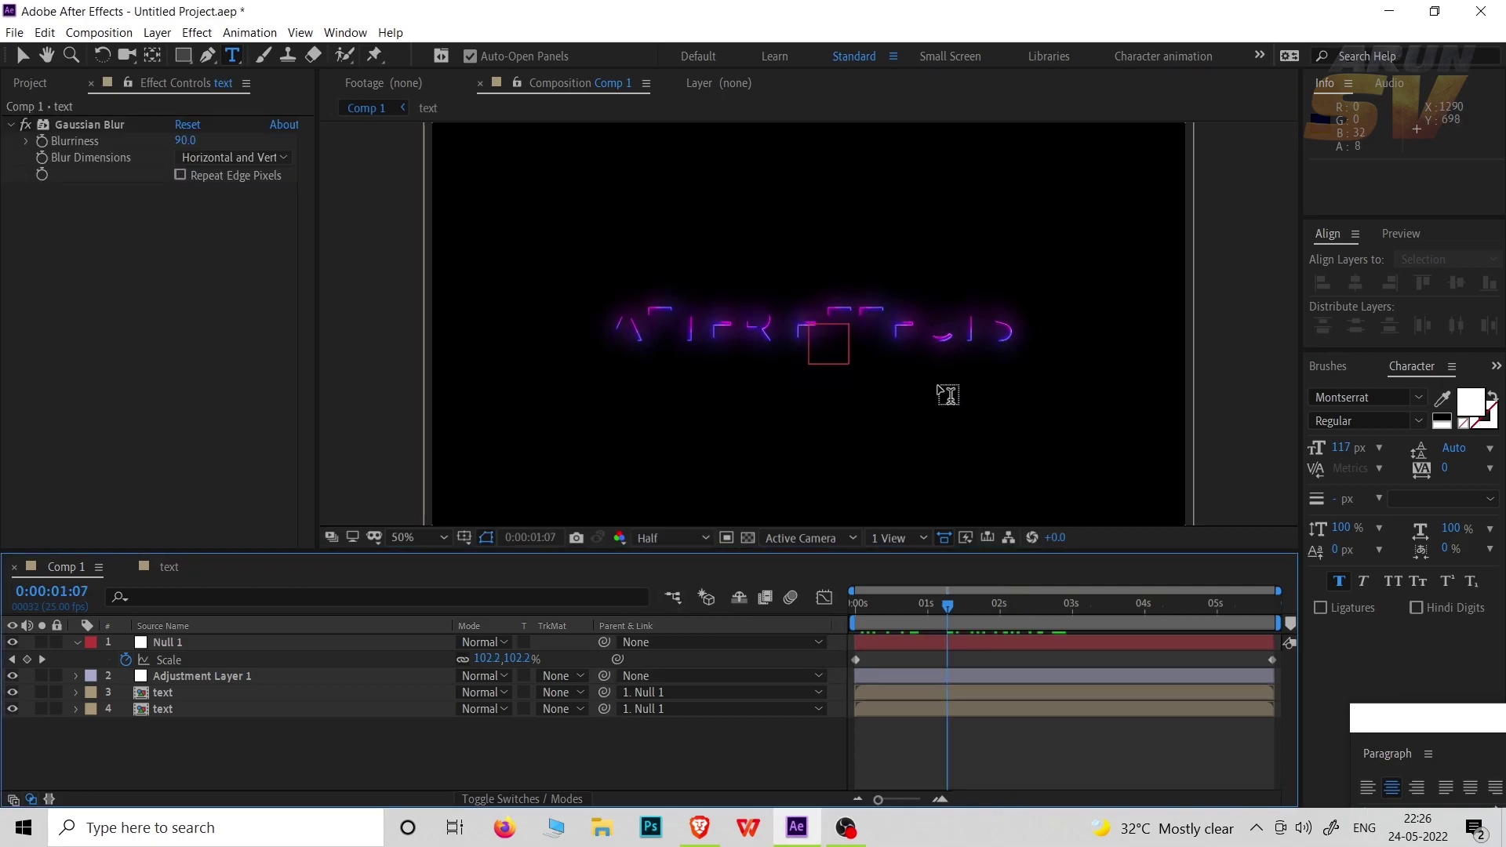
Step: Preview the Comp 1 animation from near the start, and park the playhead at 0:00:00:15
{"action": "left_click", "coordinate": [863, 604]}
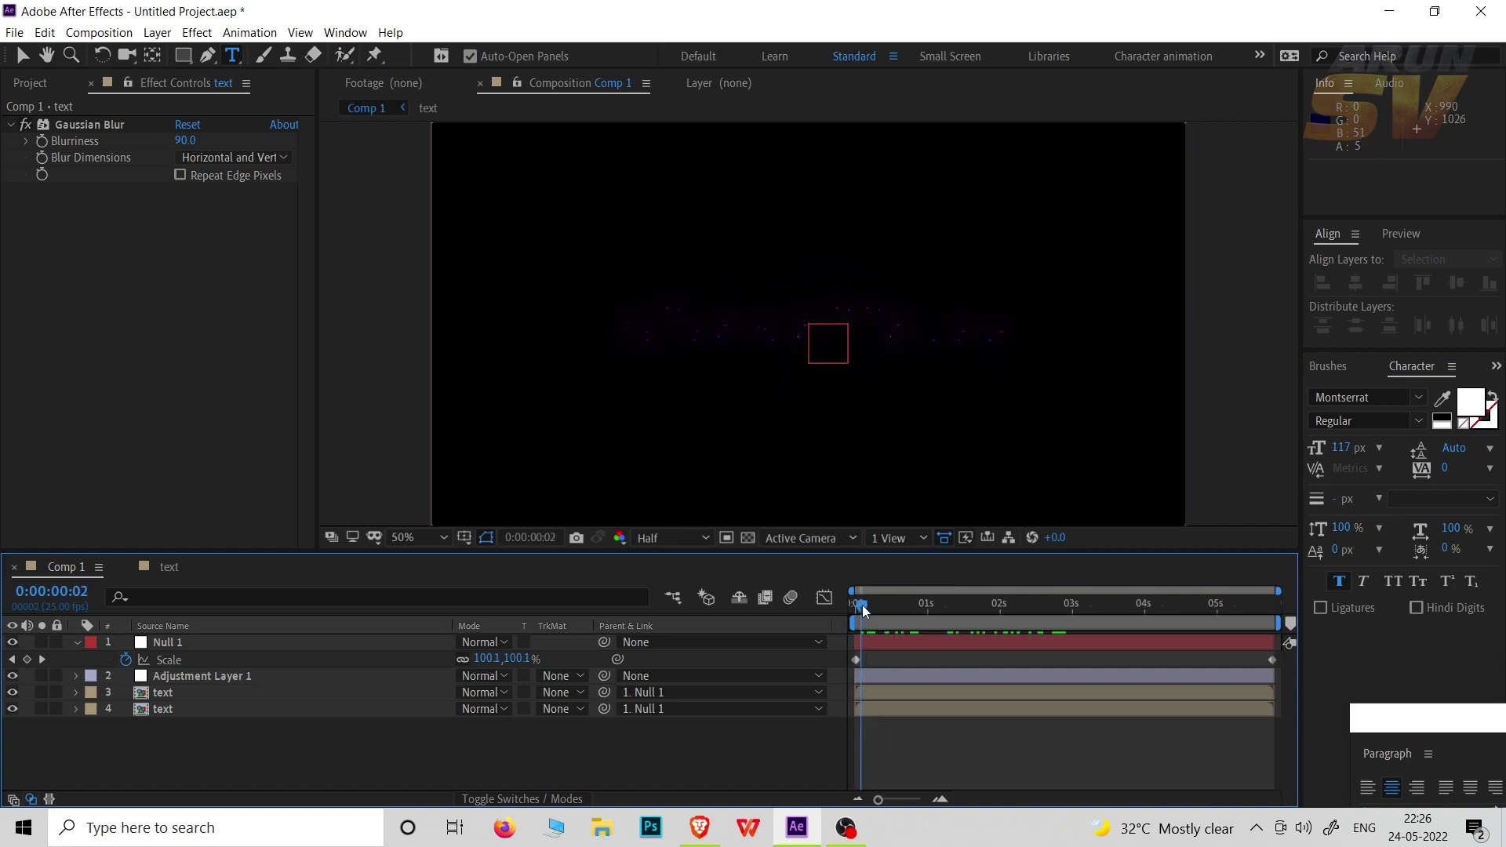
{"action": "key", "text": "space"}
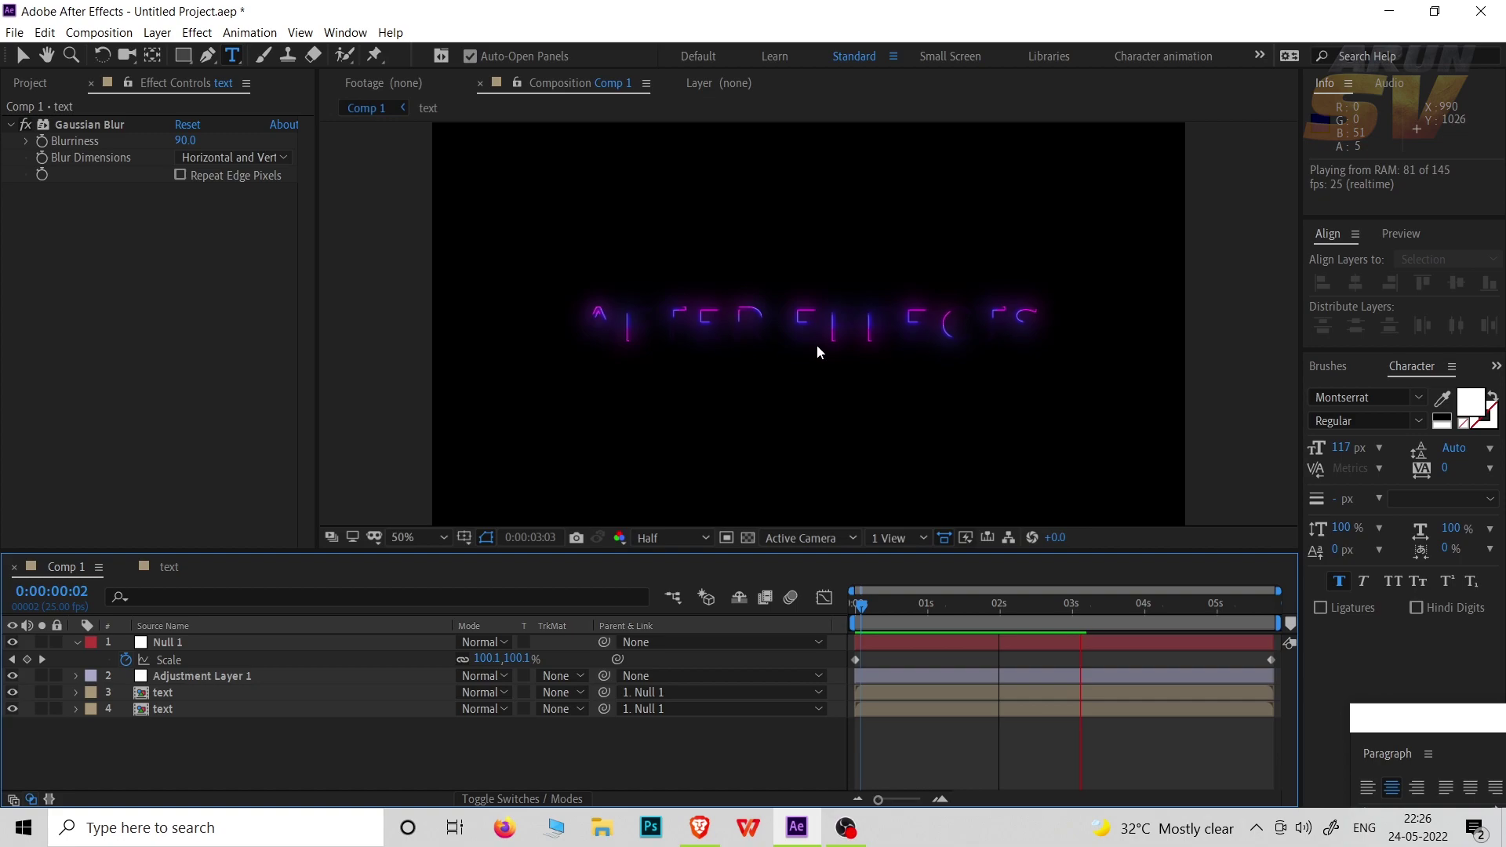
{"action": "left_click_drag", "start_coordinate": [861, 605], "coordinate": [886, 628]}
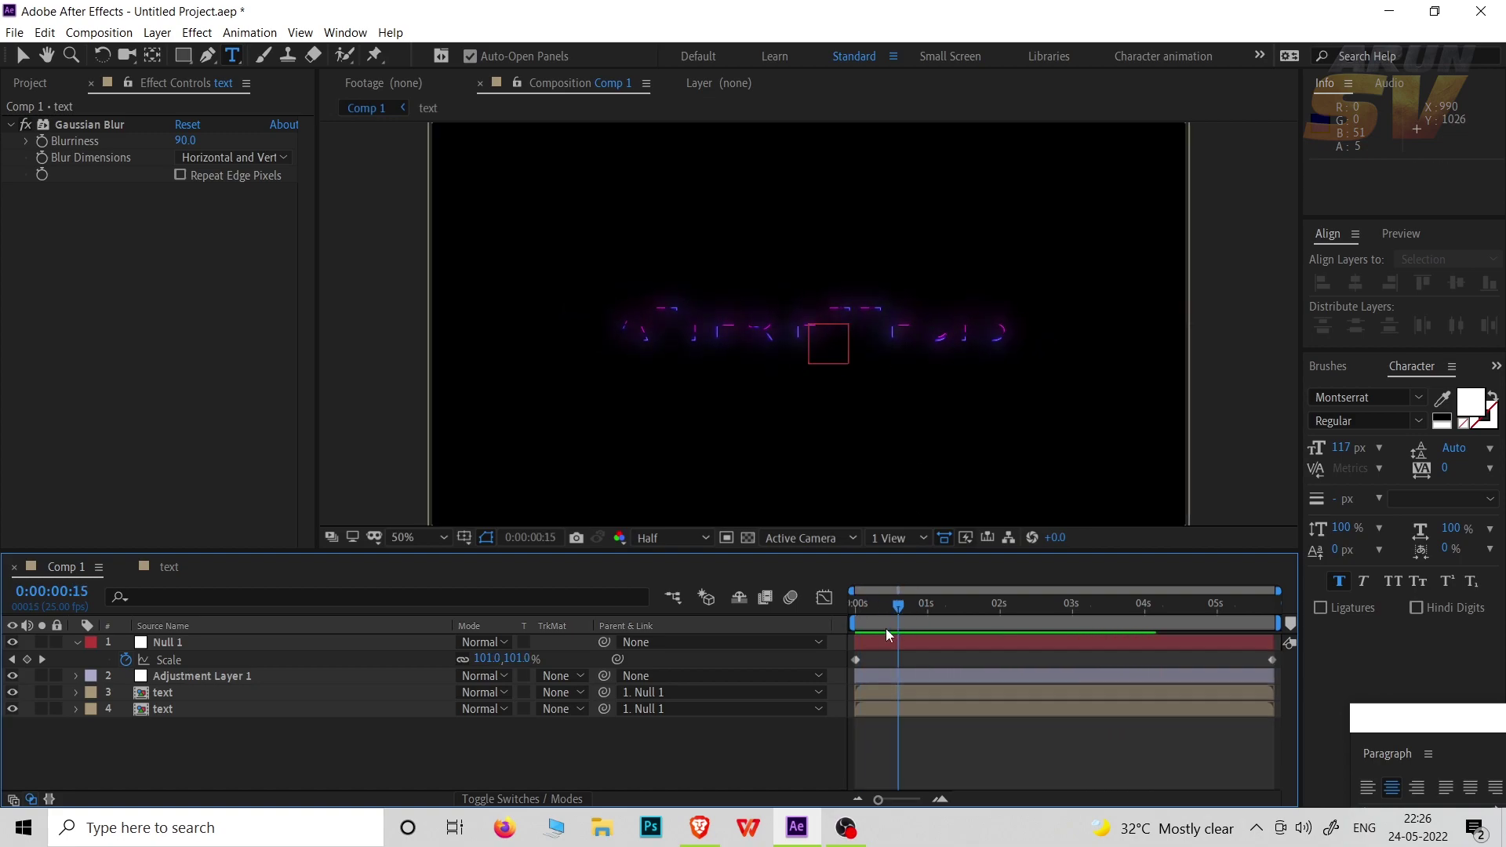
Step: Open the text pre-comp and set the blue Saber solid's Glow Bias to 2.00, hiding the magenta solid temporarily while adjusting
{"action": "double_click", "coordinate": [159, 694]}
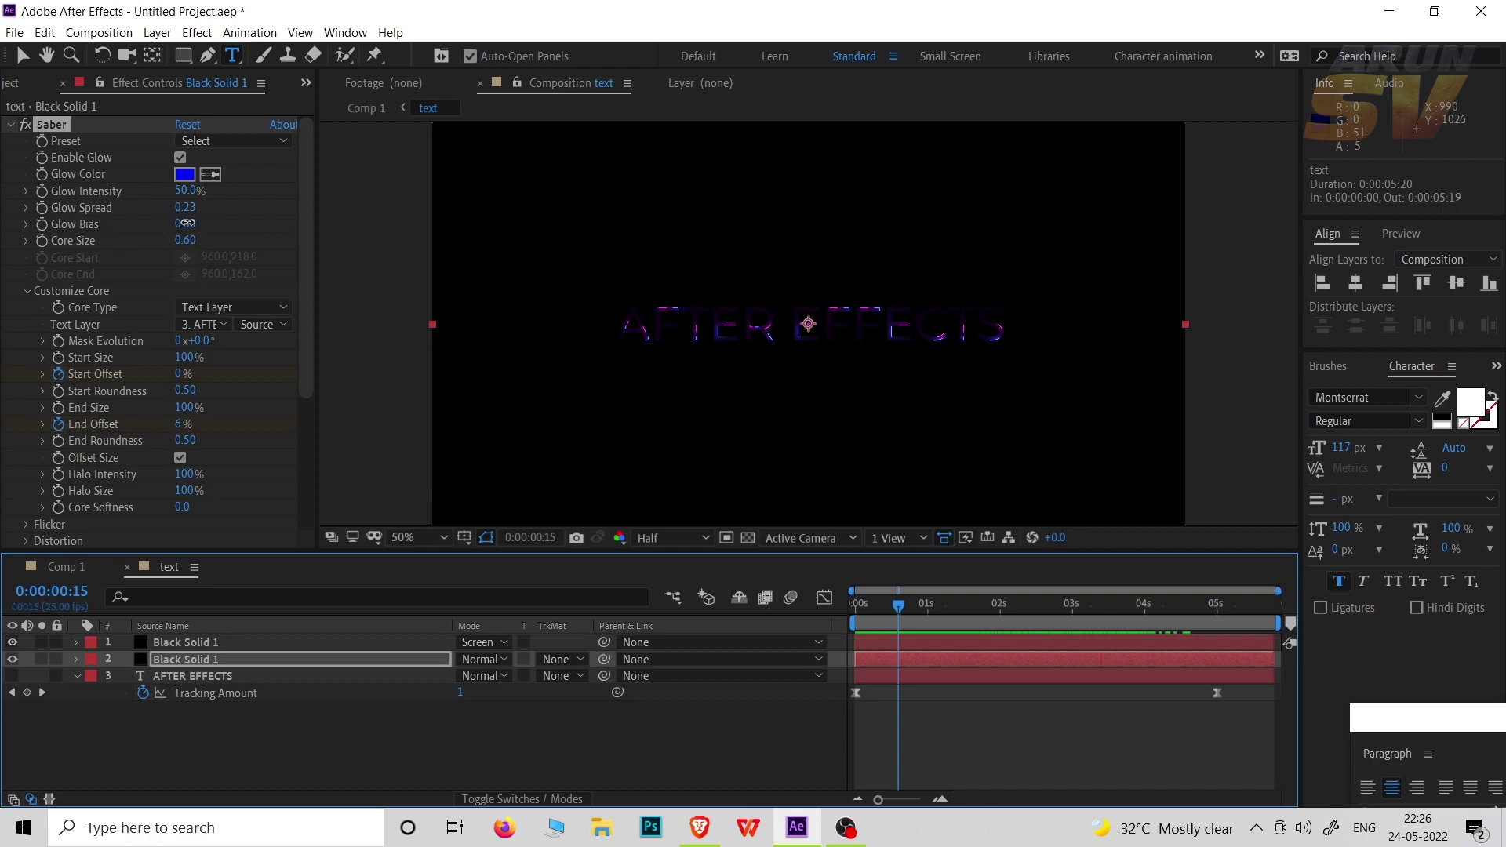
{"action": "left_click_drag", "start_coordinate": [185, 224], "coordinate": [202, 222]}
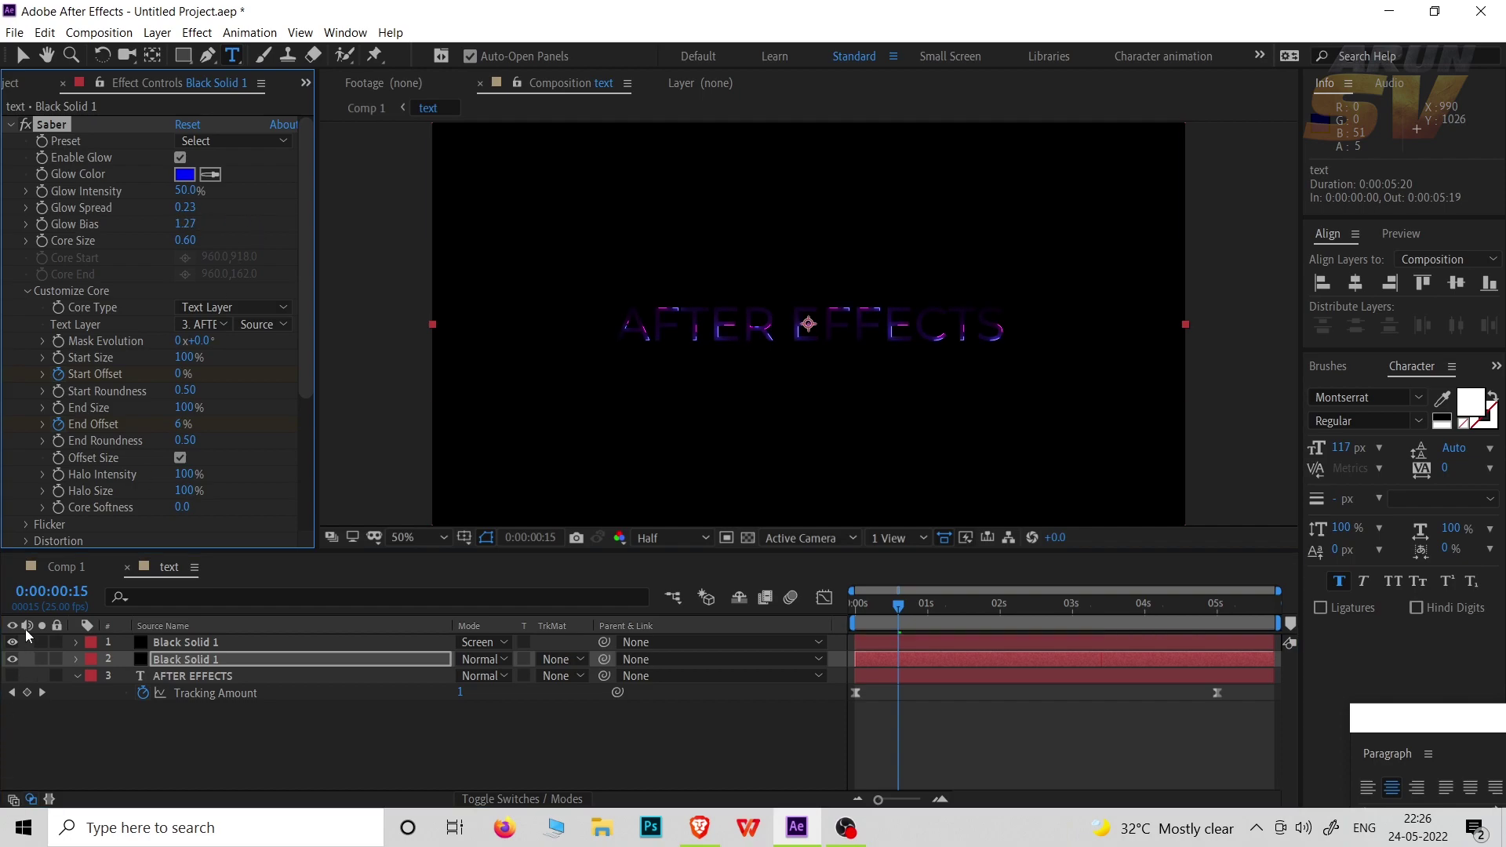
{"action": "left_click", "coordinate": [242, 695]}
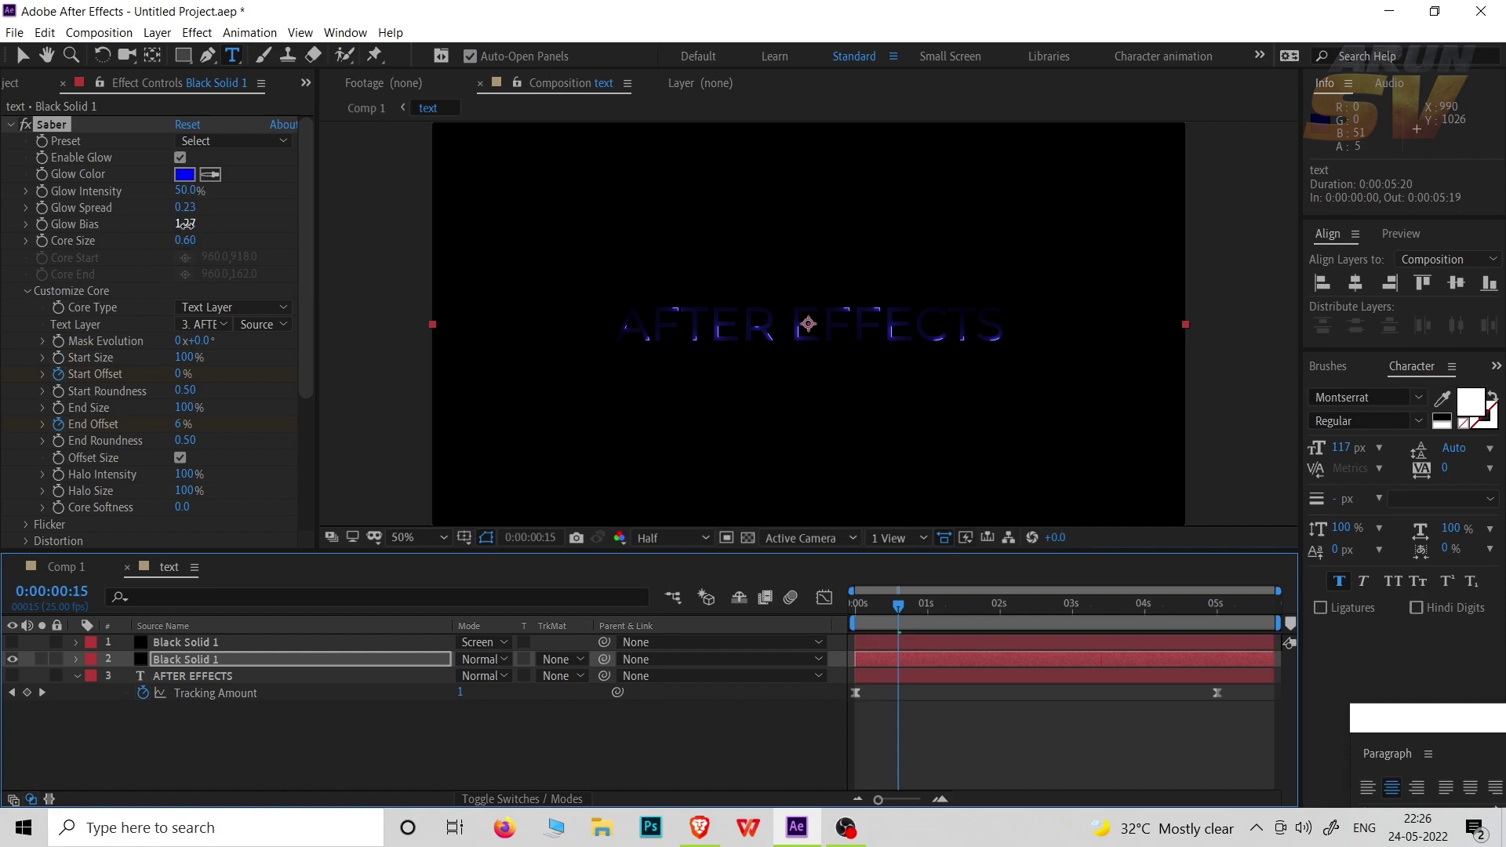
{"action": "left_click_drag", "start_coordinate": [185, 223], "coordinate": [233, 224]}
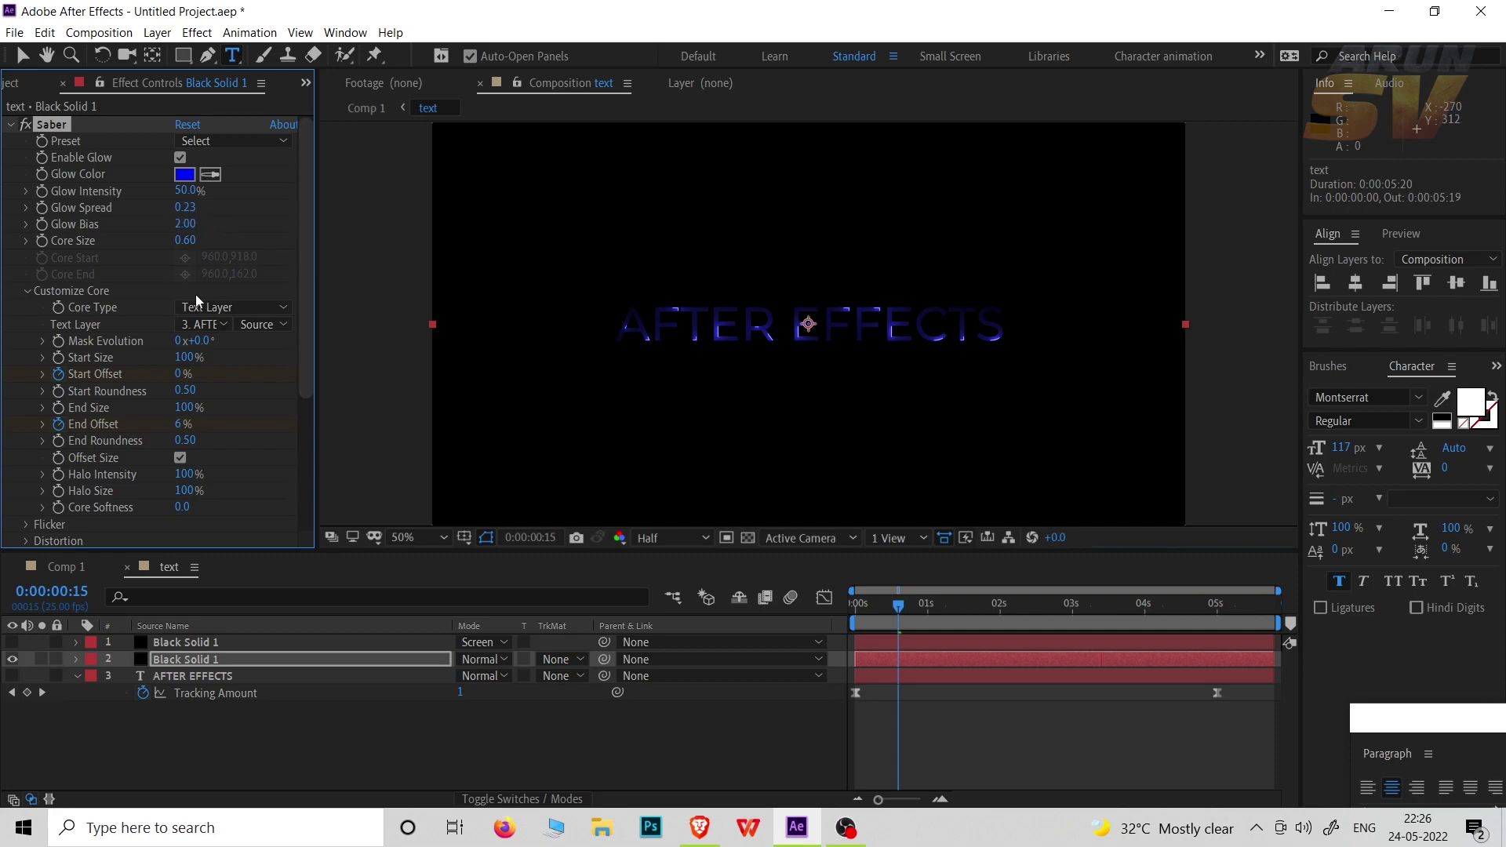
{"action": "left_click", "coordinate": [12, 641]}
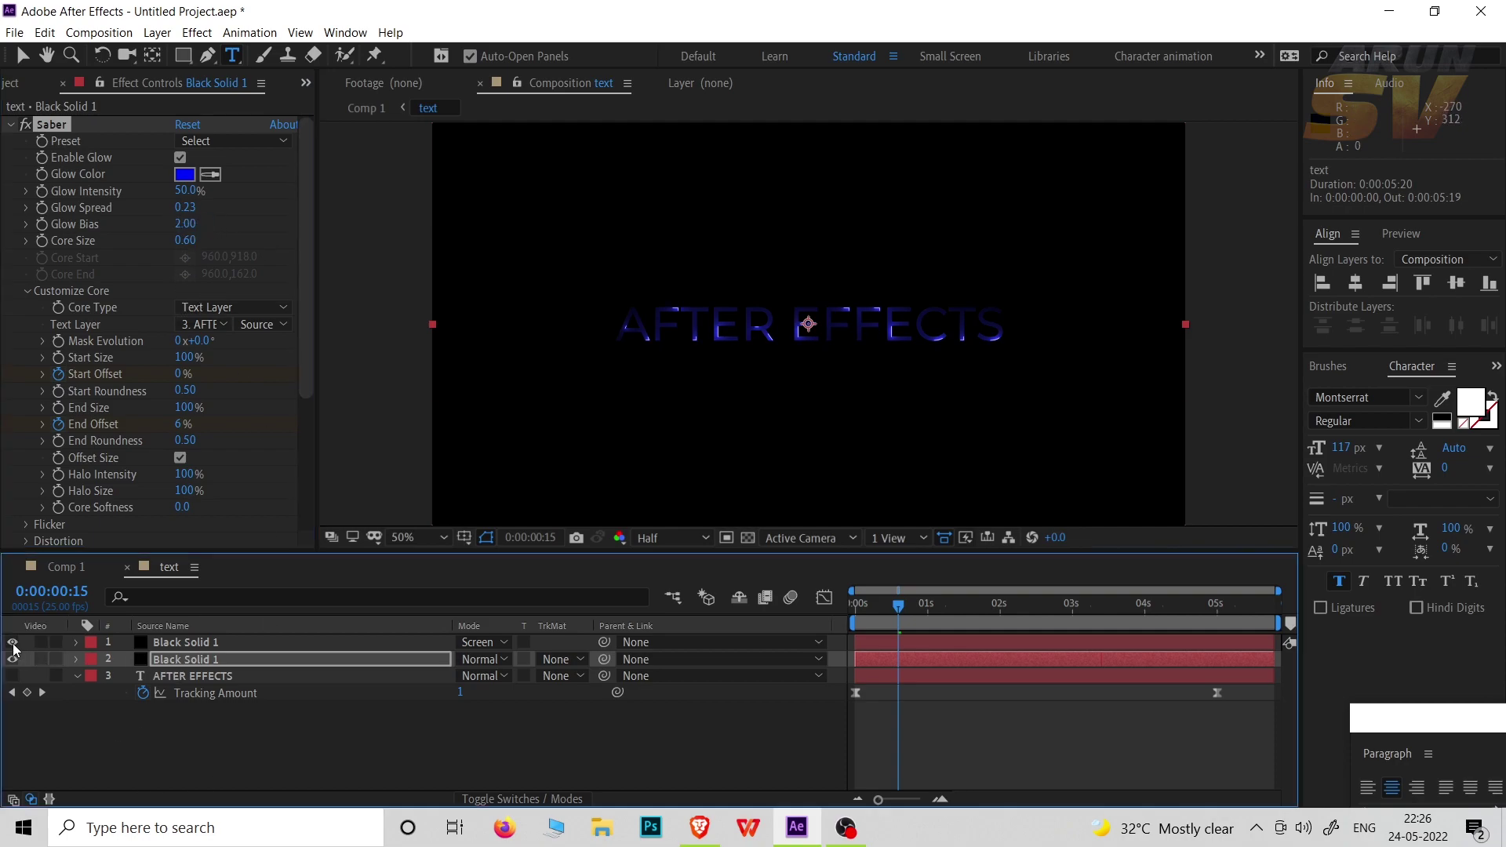
Step: Set the Saber Glow Bias of the magenta Black Solid 1 on layer 1 to 2
{"action": "left_click", "coordinate": [185, 643]}
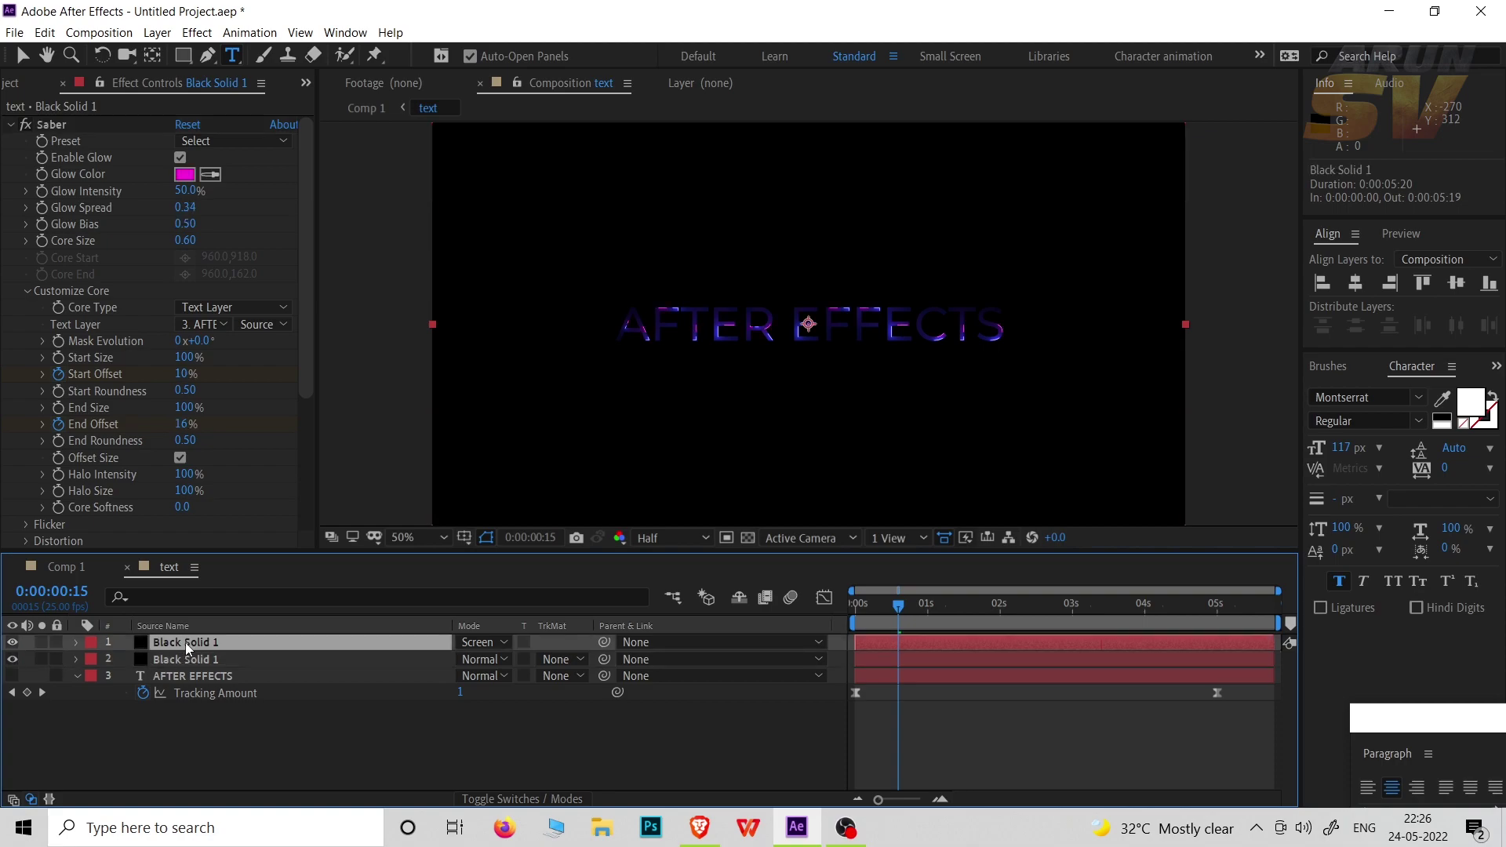
{"action": "left_click", "coordinate": [182, 225]}
{"action": "type", "text": "2"}
{"action": "key", "text": "Return"}
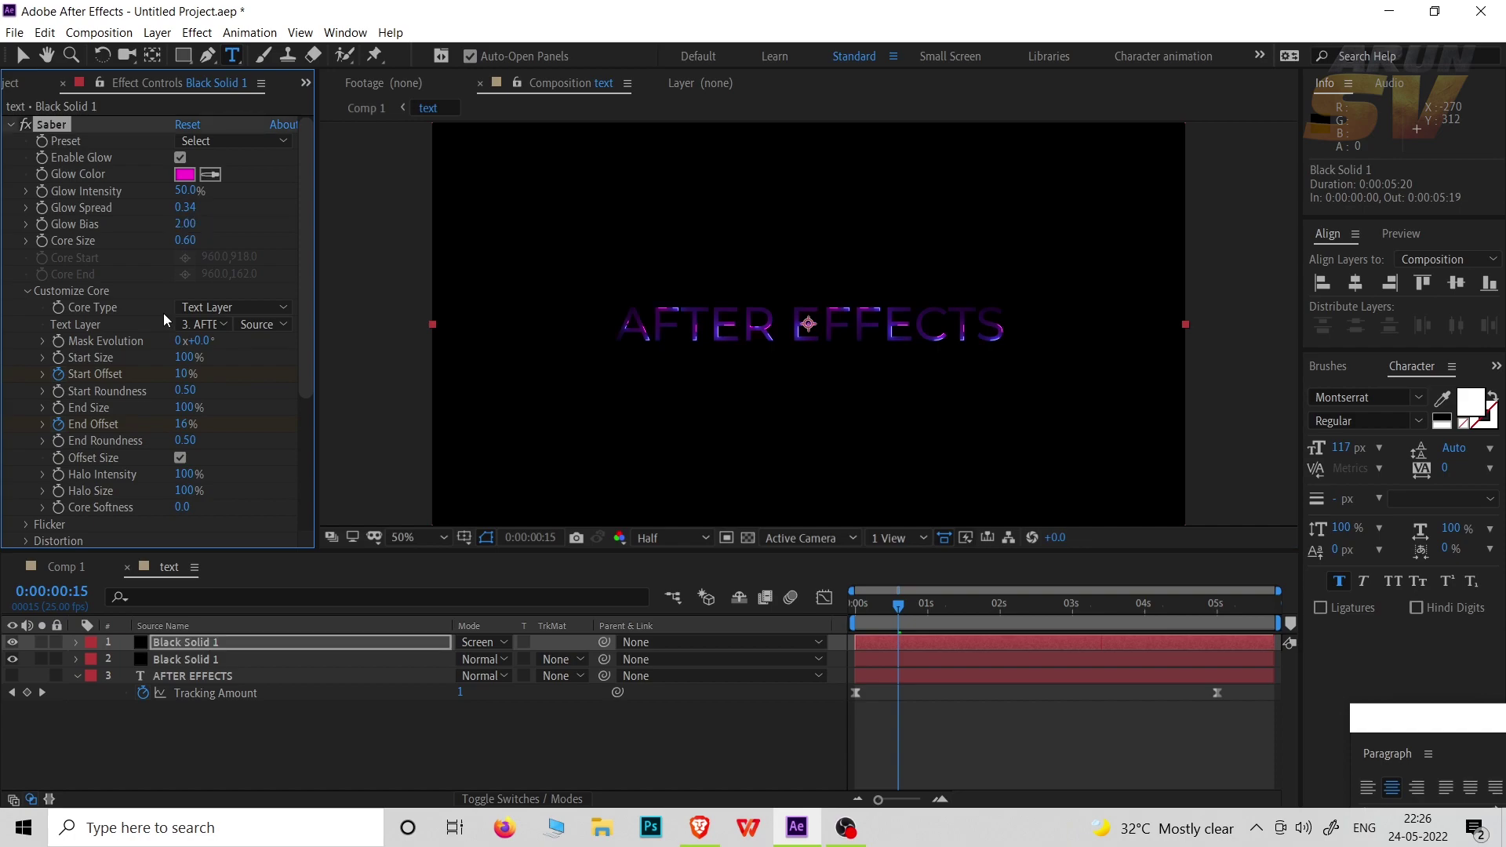
Step: Return to Comp 1 and preview the stronger Saber glow on the AFTER EFFECTS title
{"action": "left_click", "coordinate": [366, 108]}
{"action": "left_click", "coordinate": [393, 751]}
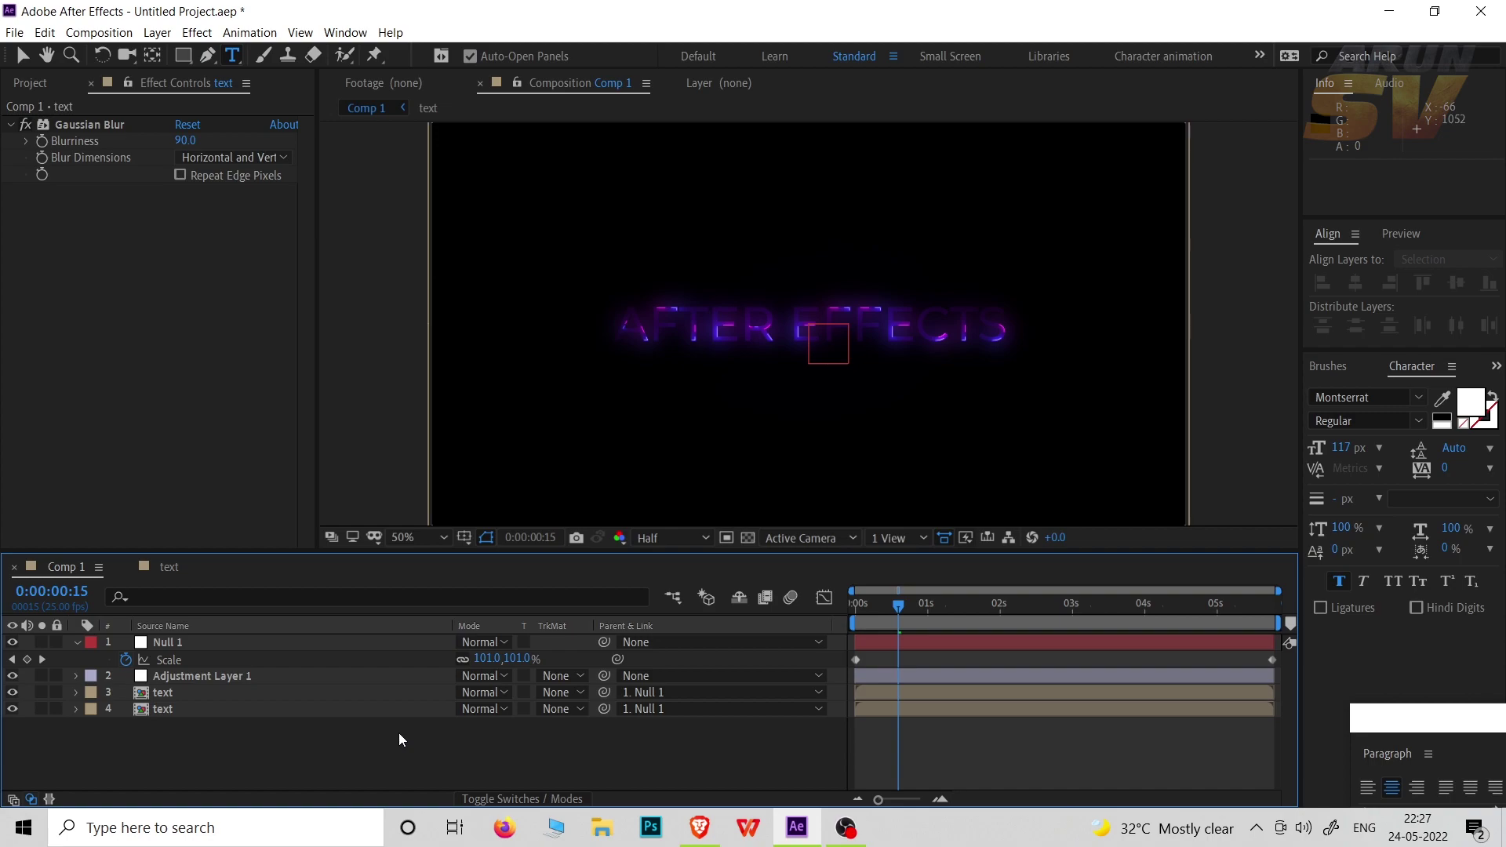
{"action": "key", "text": "space"}
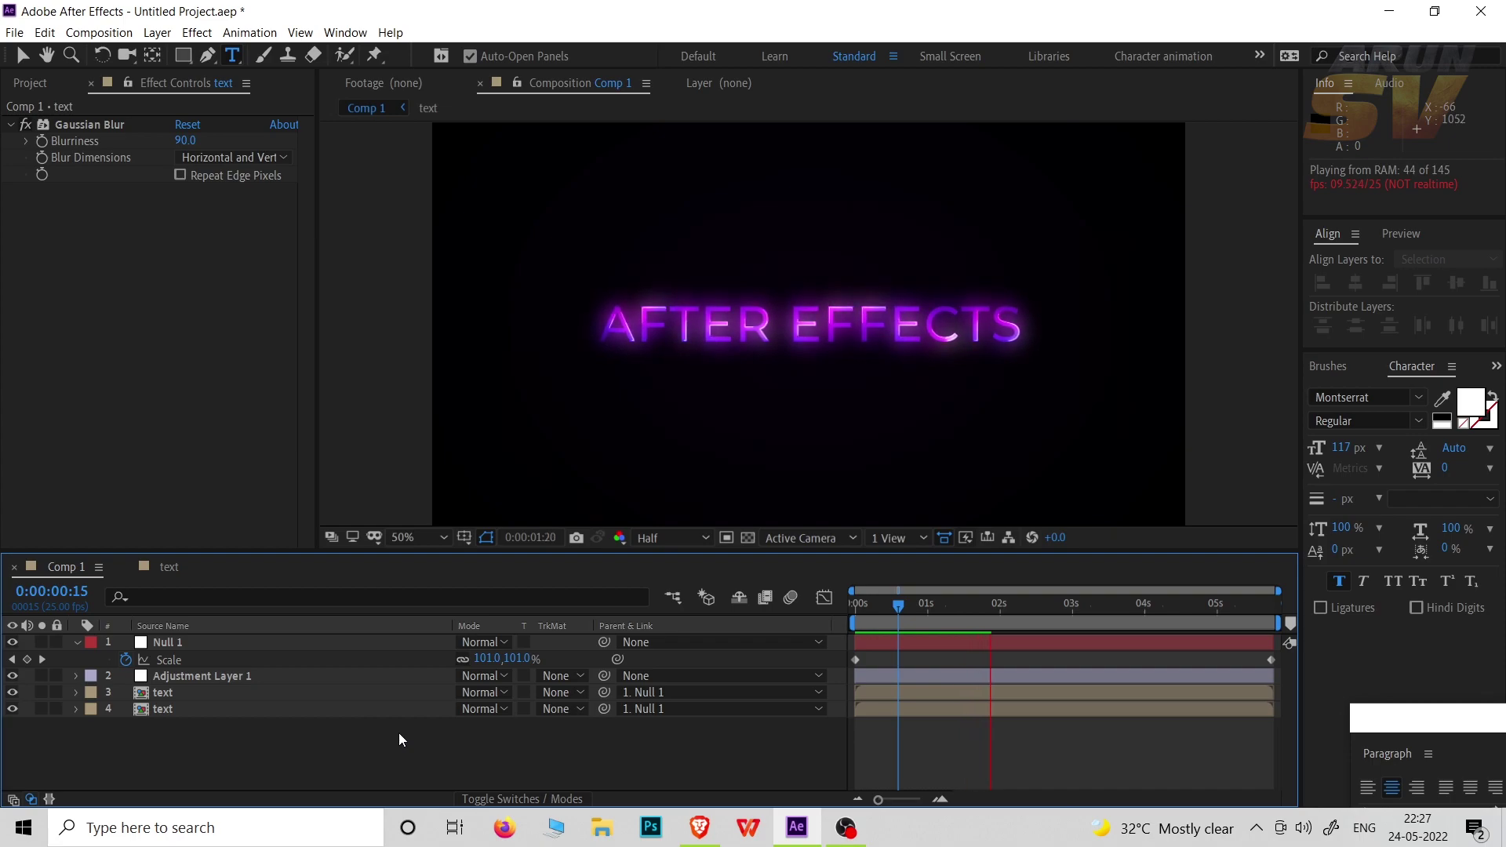
Step: Reopen the text pre-comp and set the magenta Saber solid's Glow Bias to 1.5
{"action": "left_click", "coordinate": [181, 676]}
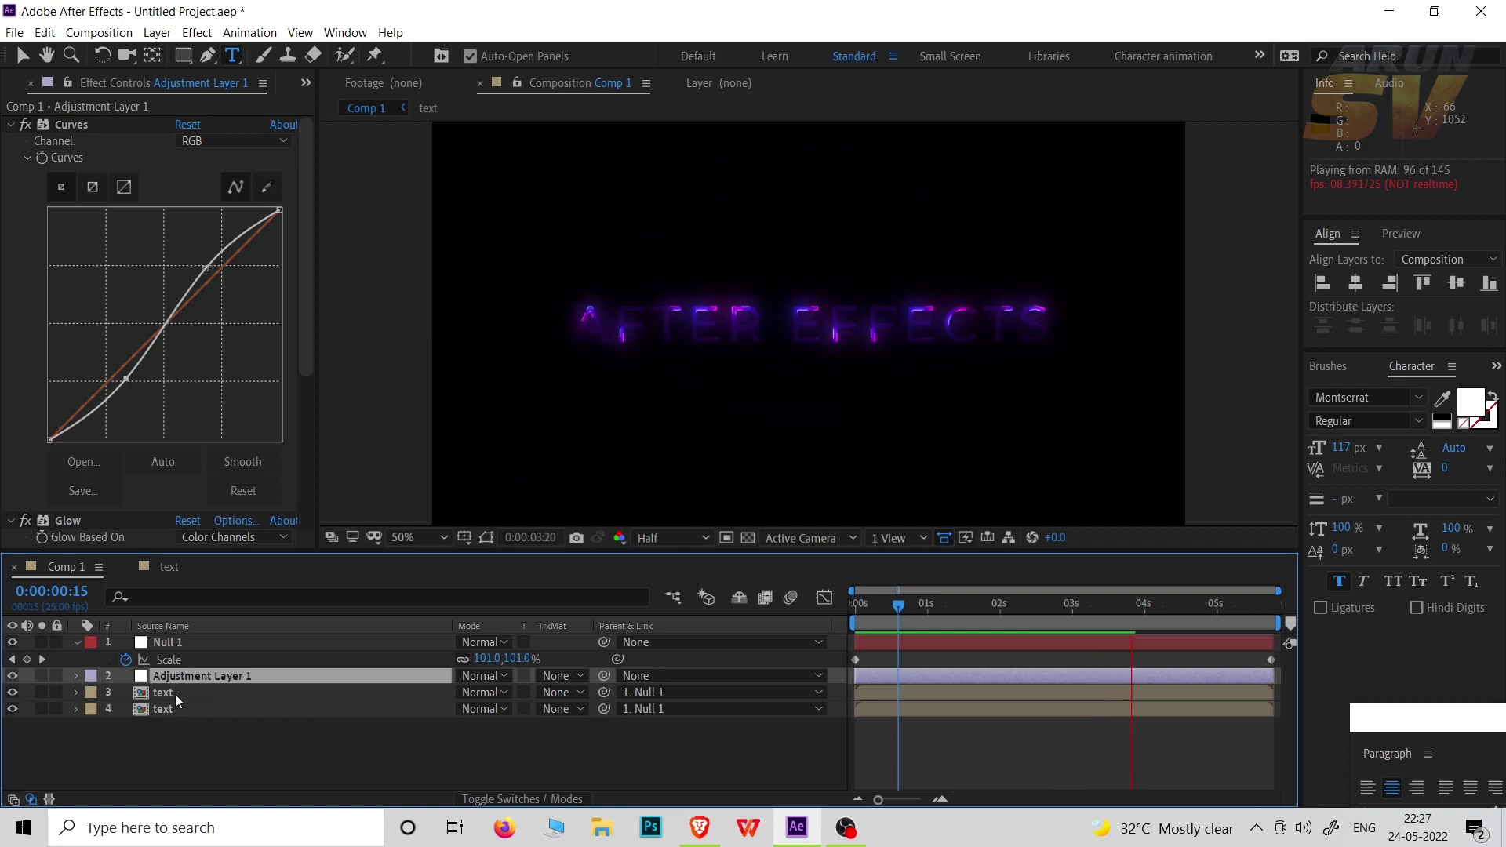
{"action": "double_click", "coordinate": [176, 694]}
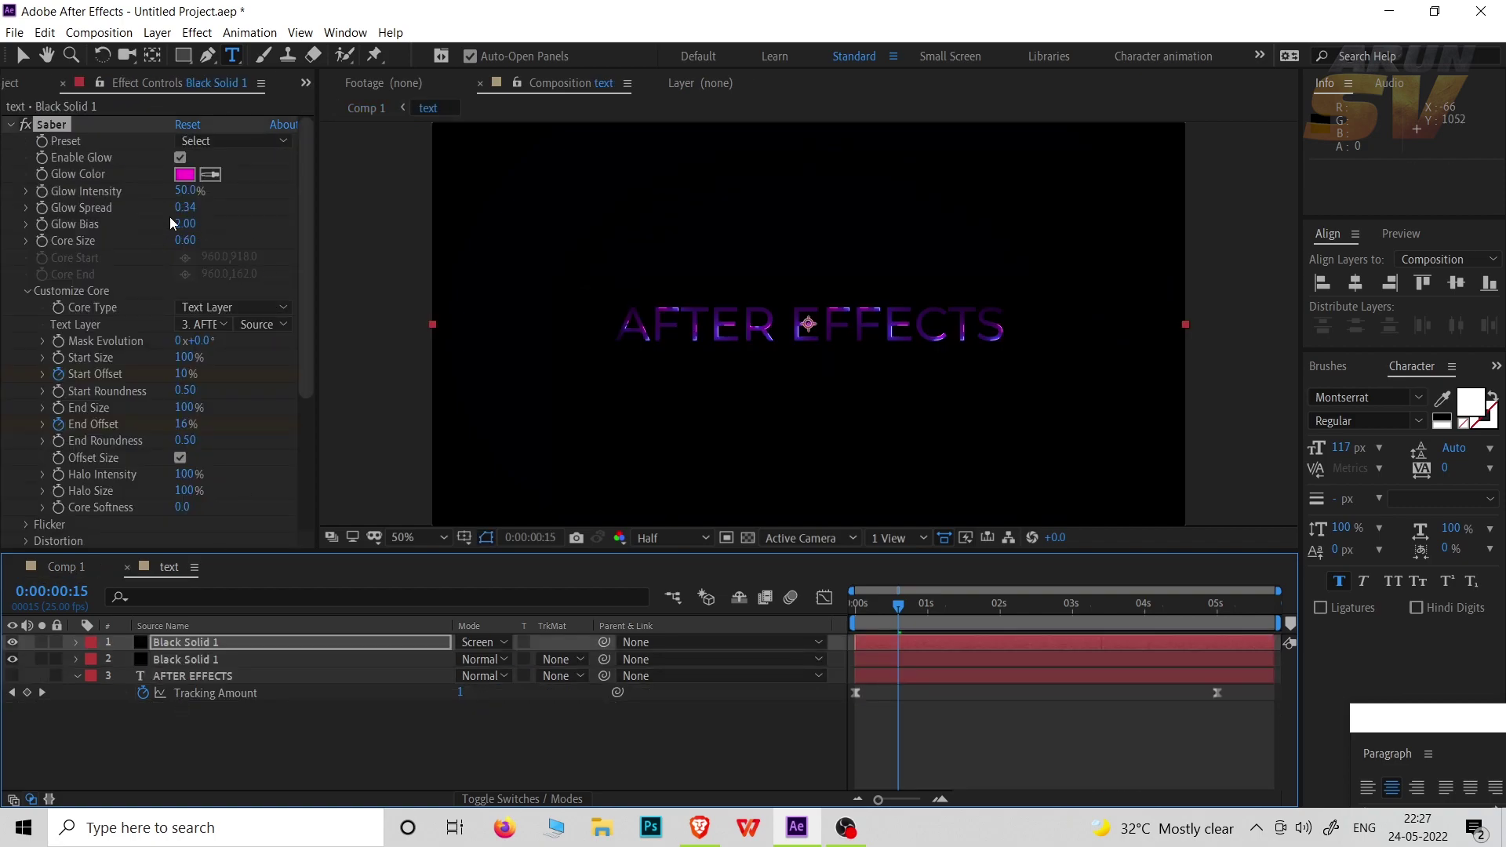
{"action": "left_click", "coordinate": [188, 225]}
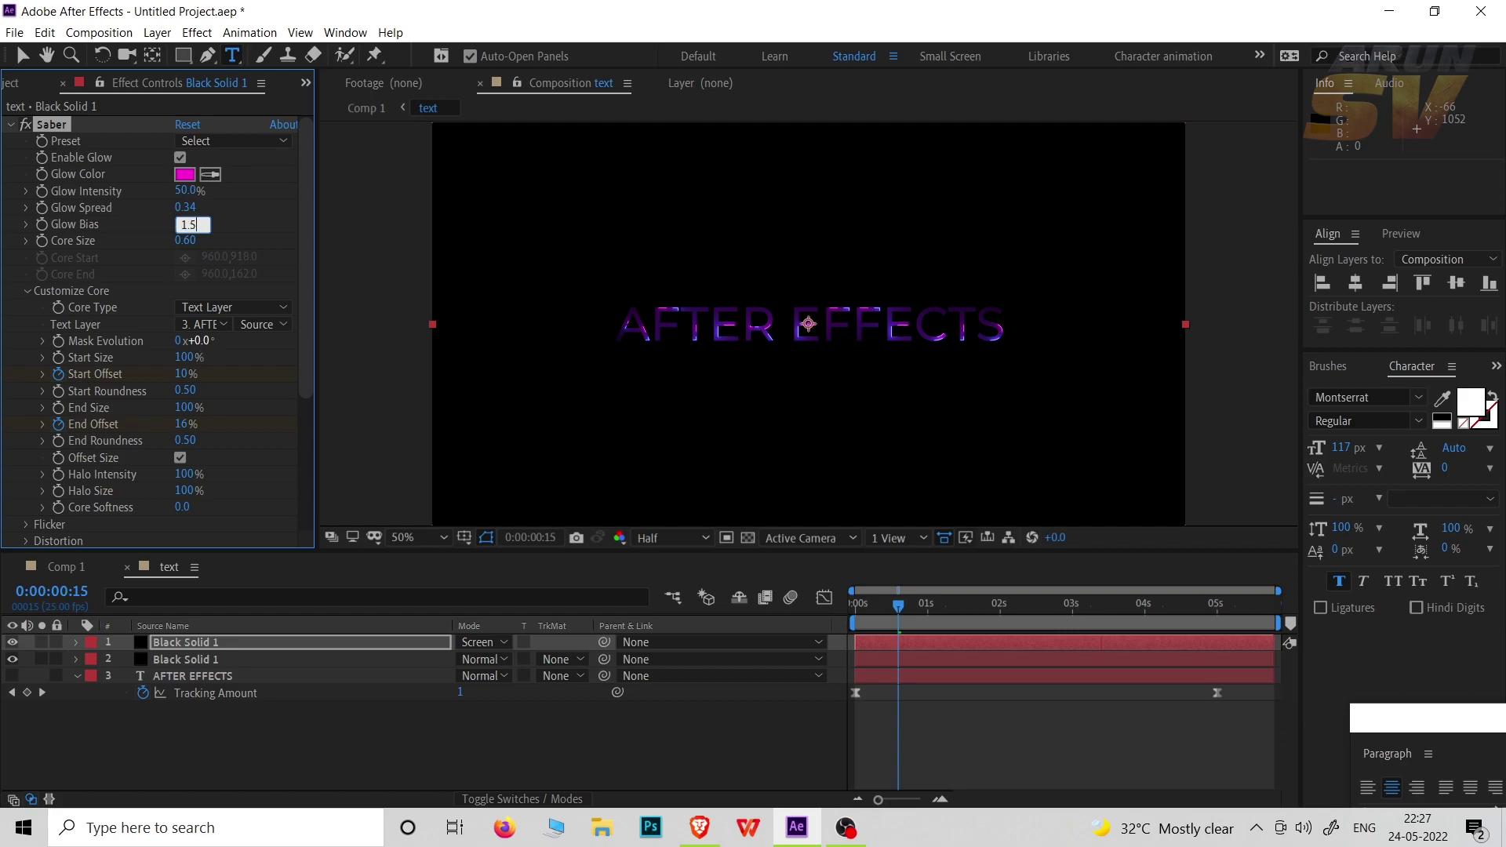
{"action": "key", "text": "Return"}
Step: Set the Saber Glow Bias of the blue Black Solid 1 on layer 2 to 1.5
{"action": "left_click", "coordinate": [190, 660]}
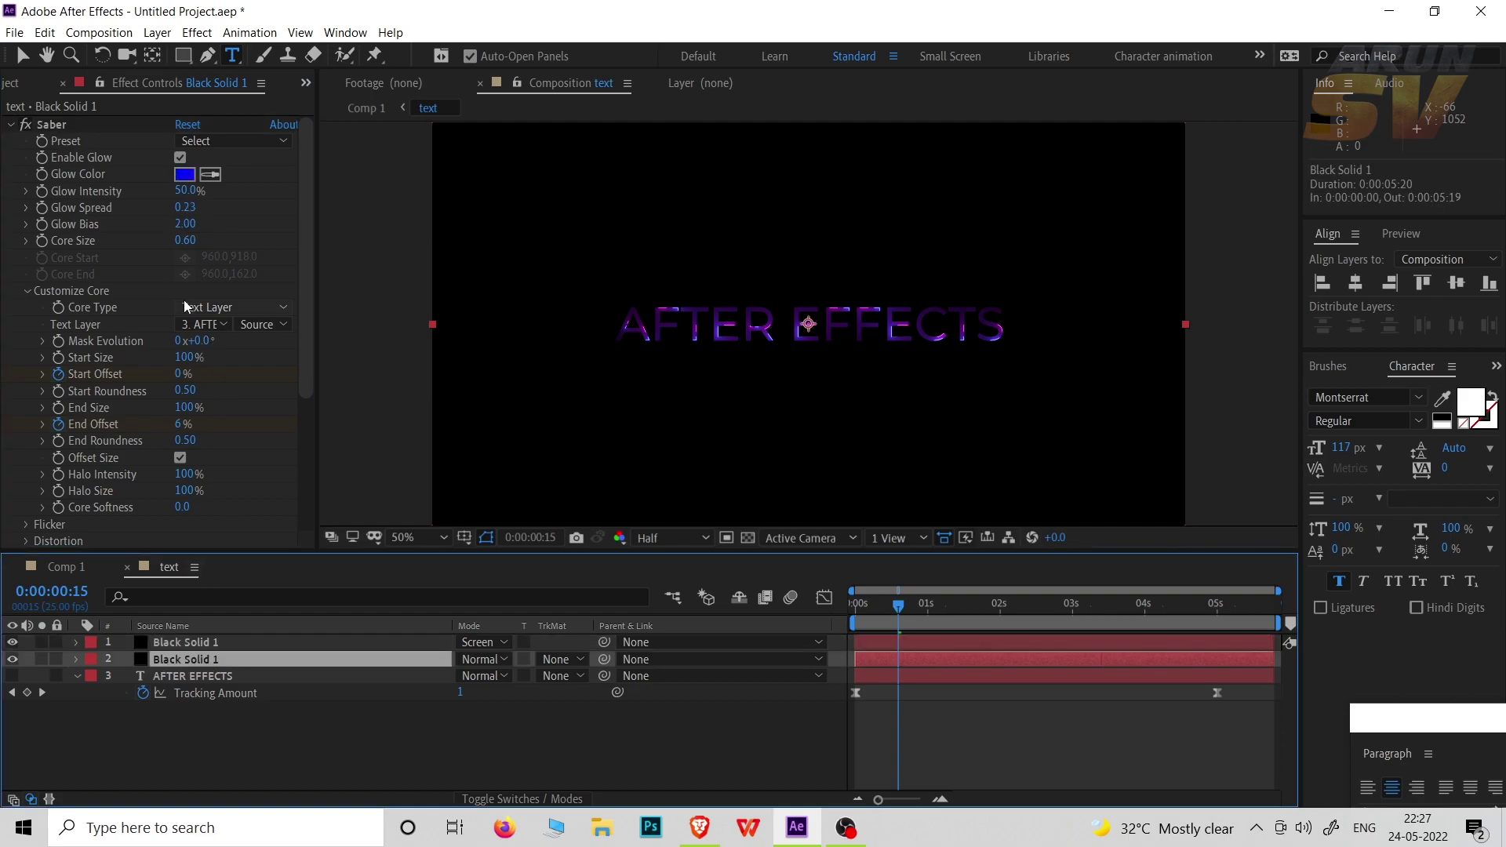
{"action": "left_click", "coordinate": [185, 225]}
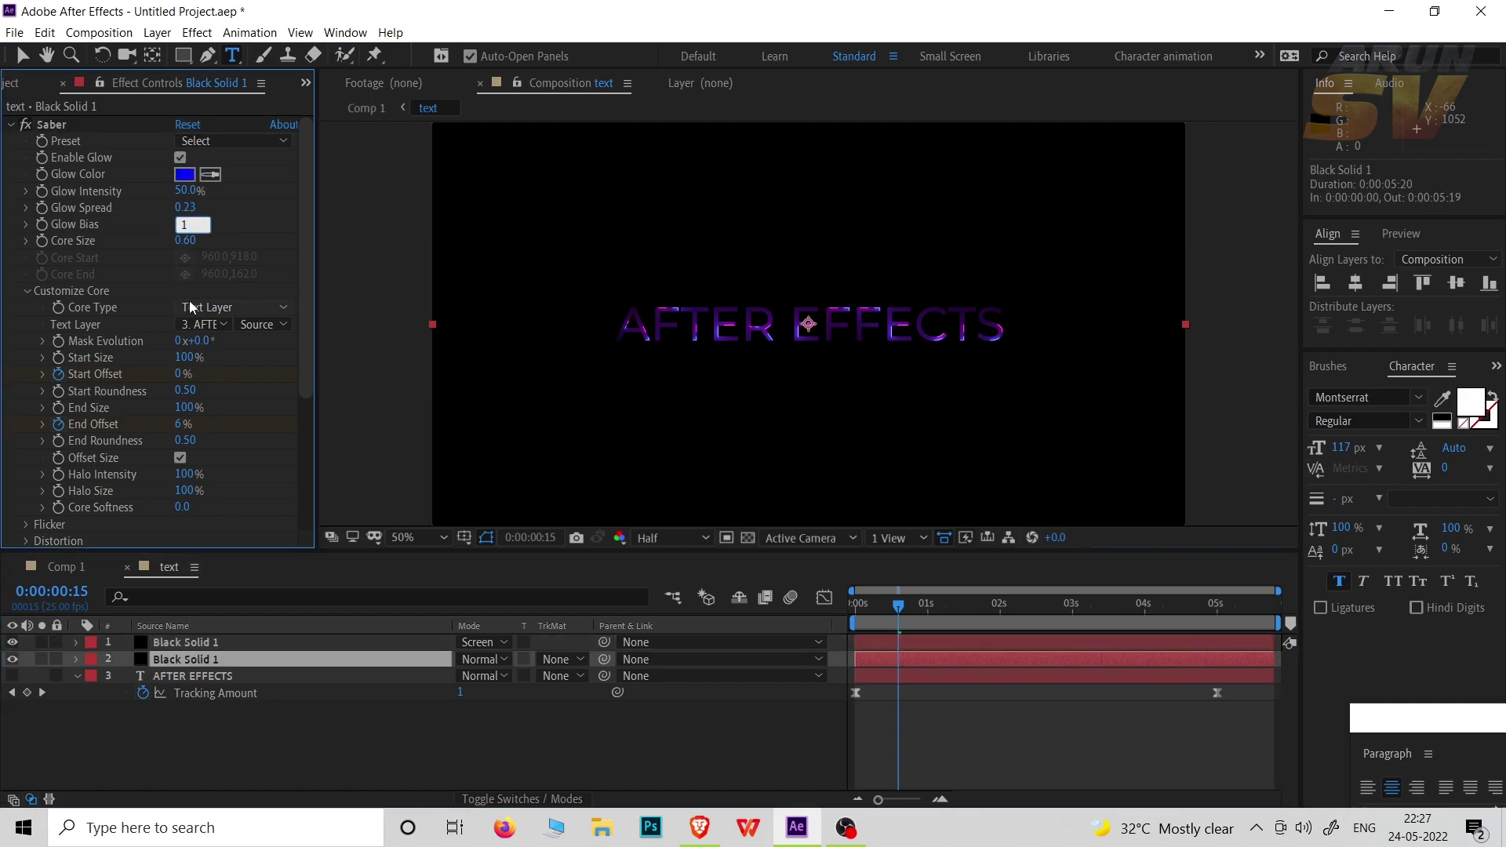
{"action": "key", "text": "Return"}
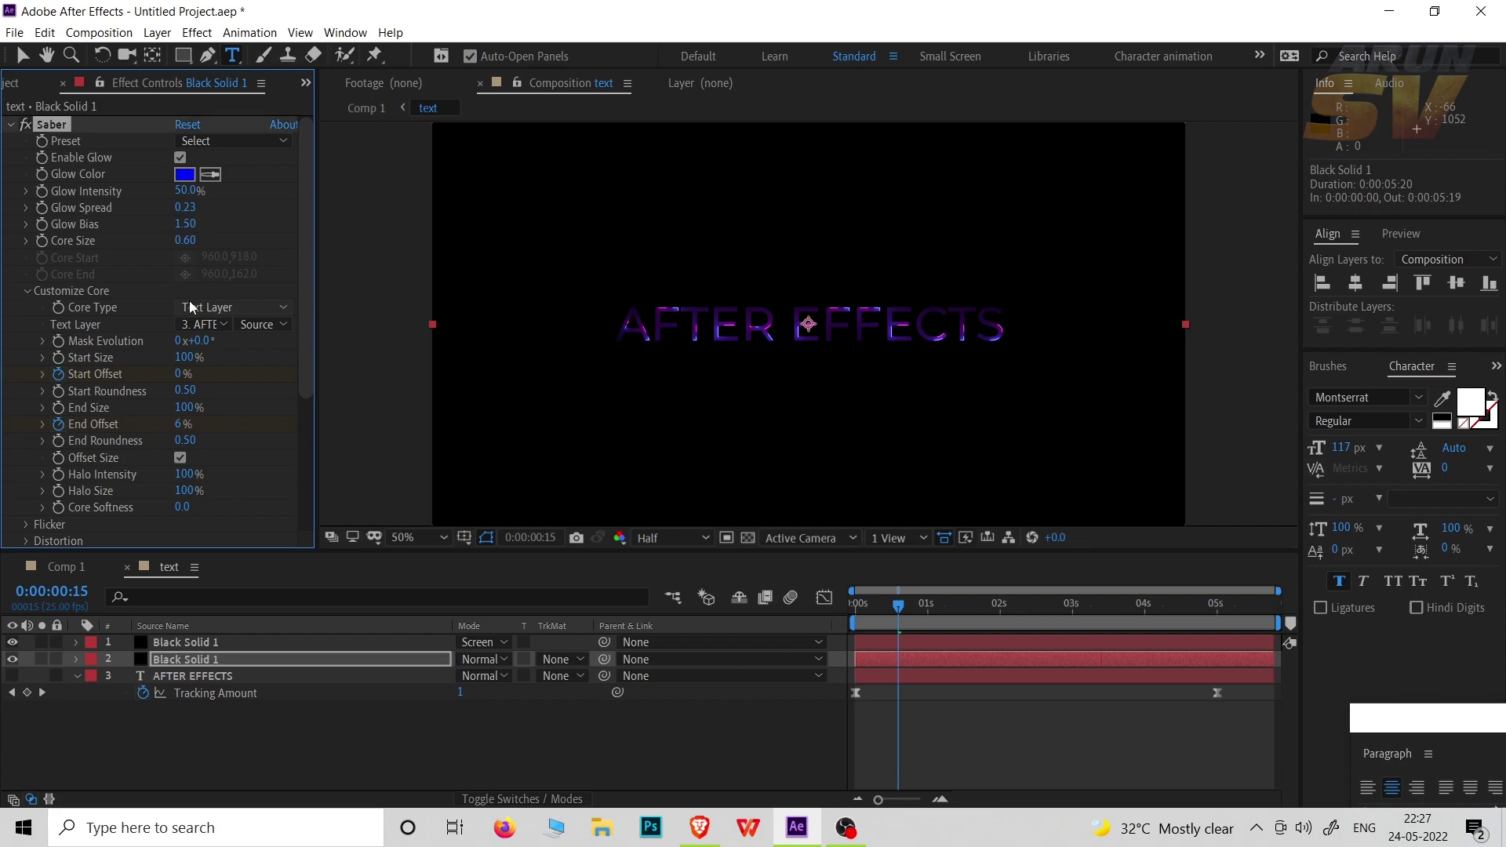
Step: Return to Comp 1 and play back the title animation with the reduced Glow Bias
{"action": "left_click", "coordinate": [367, 108]}
{"action": "left_click", "coordinate": [410, 745]}
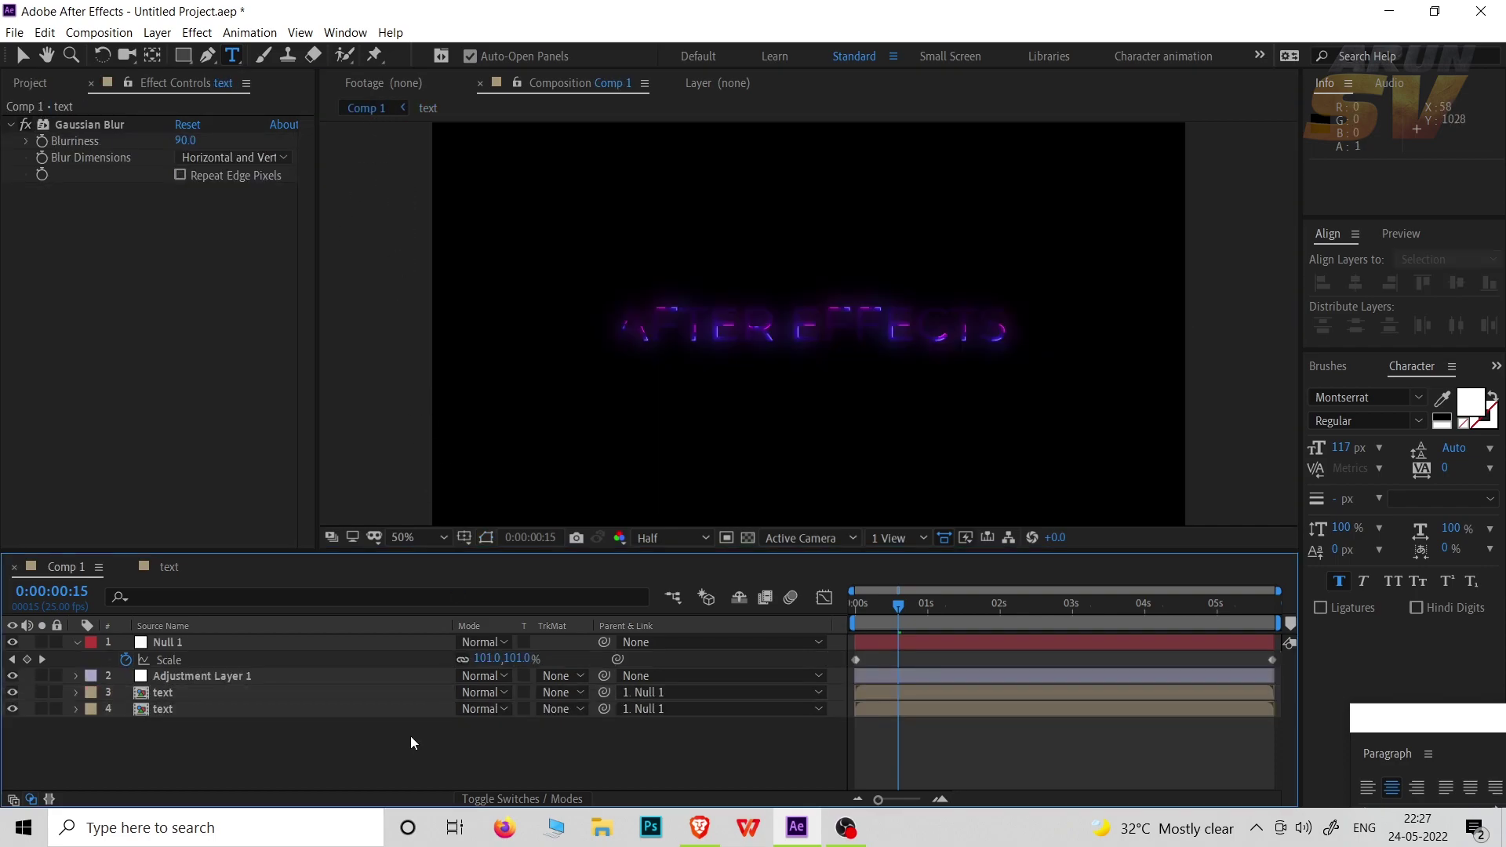
{"action": "key", "text": "space"}
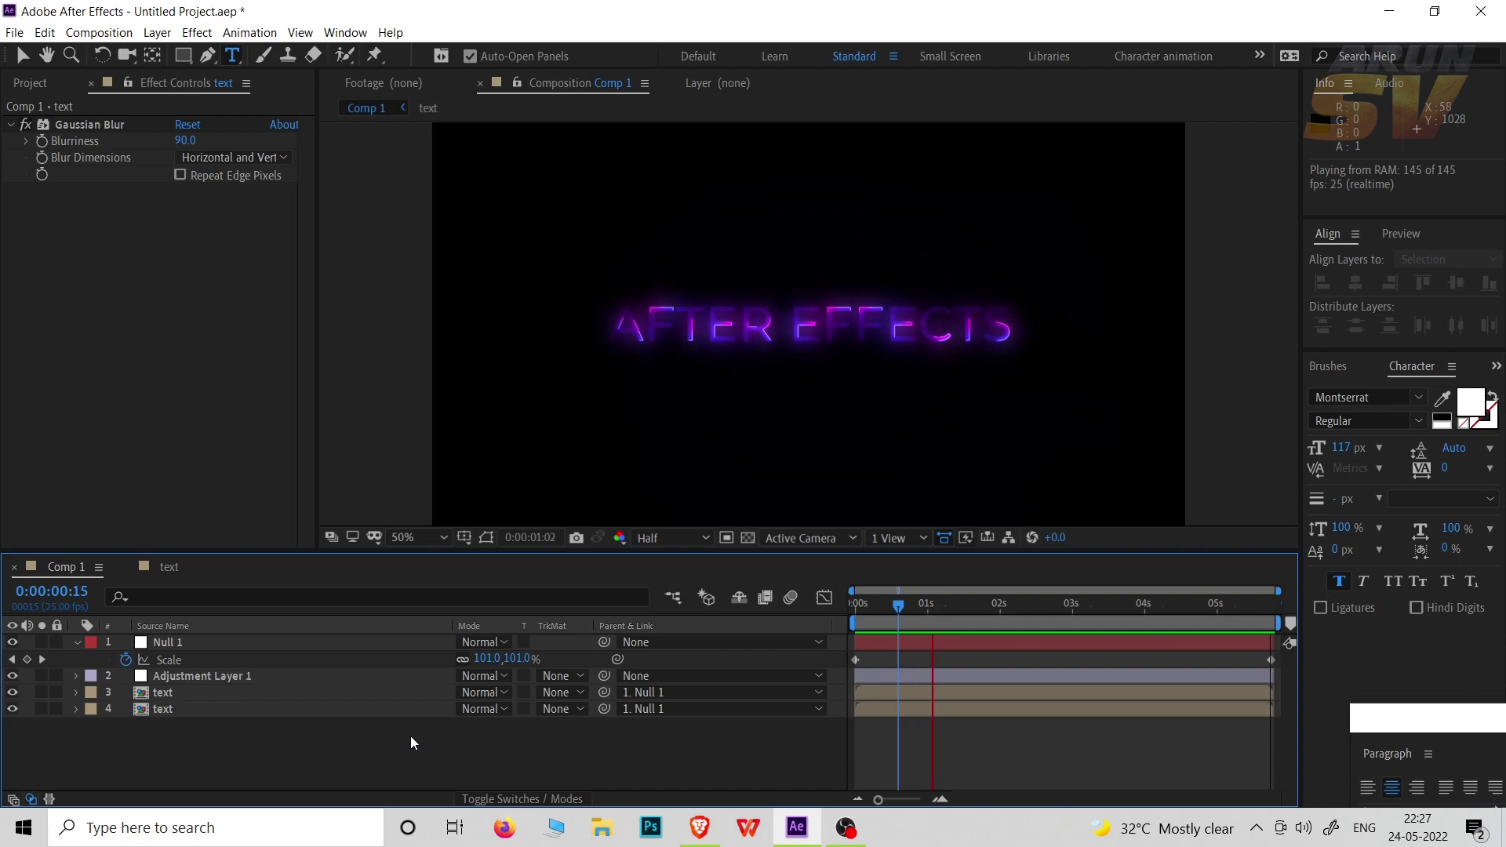